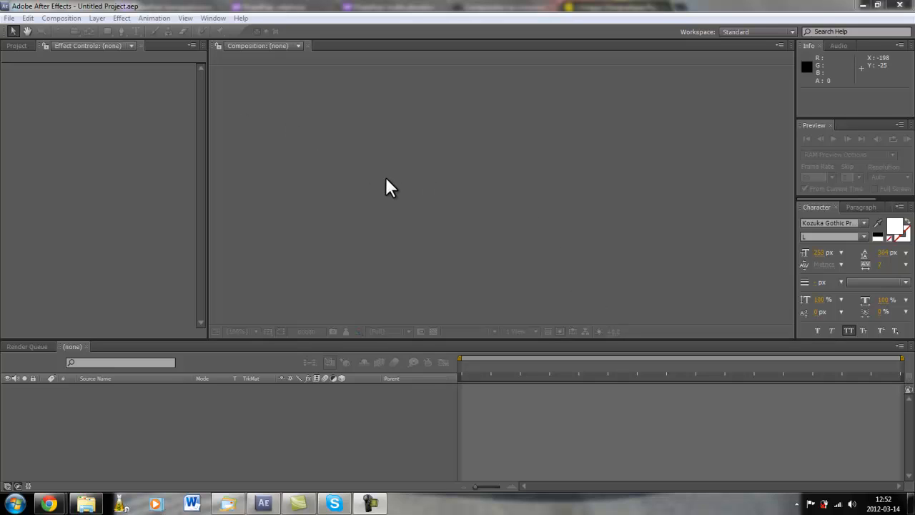
click(136, 168)
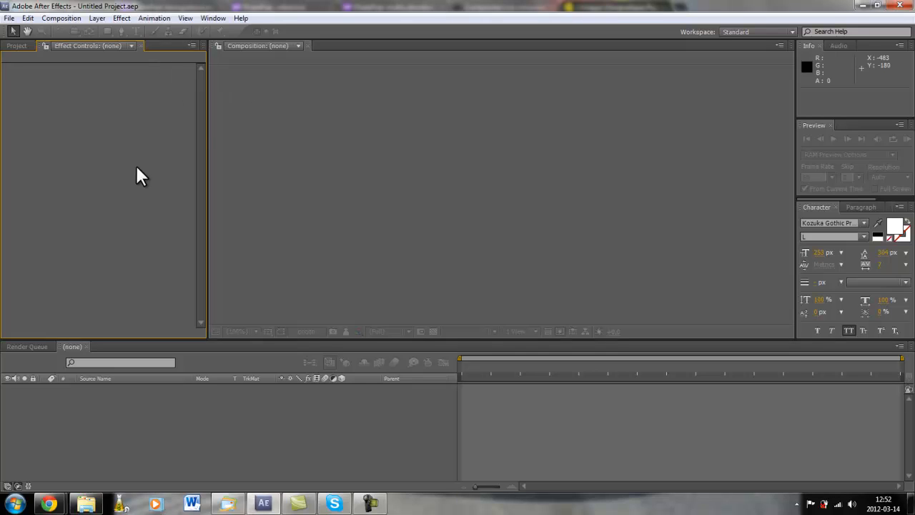
click(69, 18)
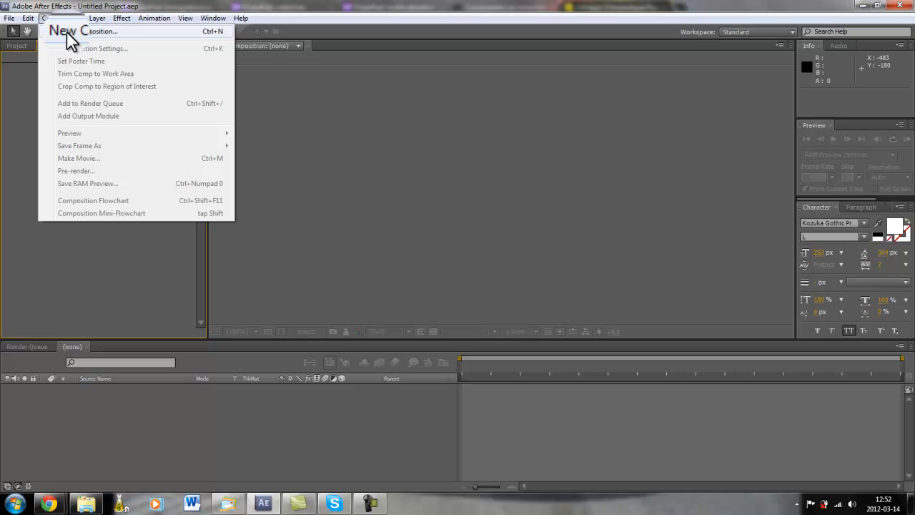
click(66, 32)
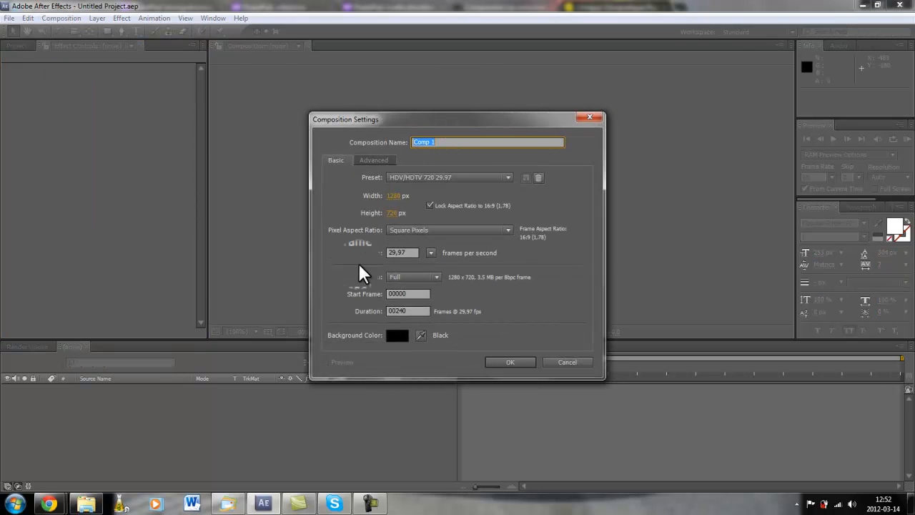
click(550, 361)
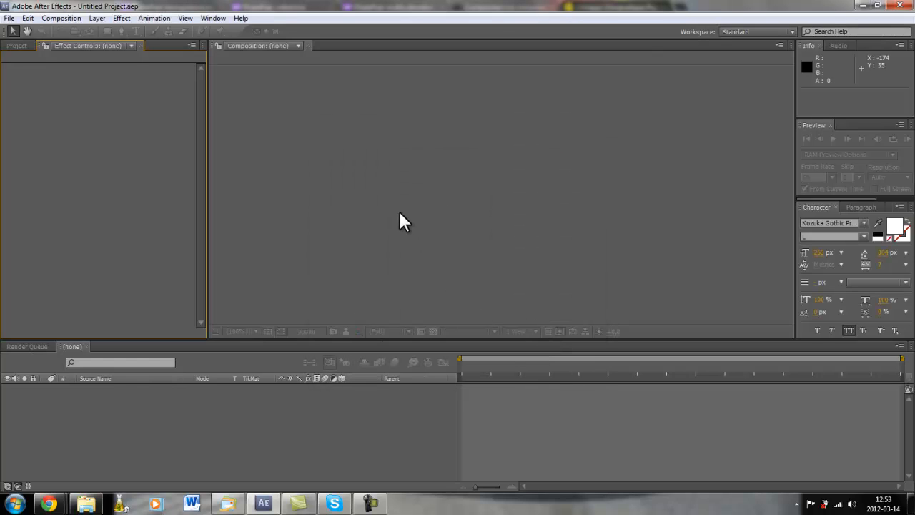
Step: Start a new composition and name it "Composition"
click(399, 215)
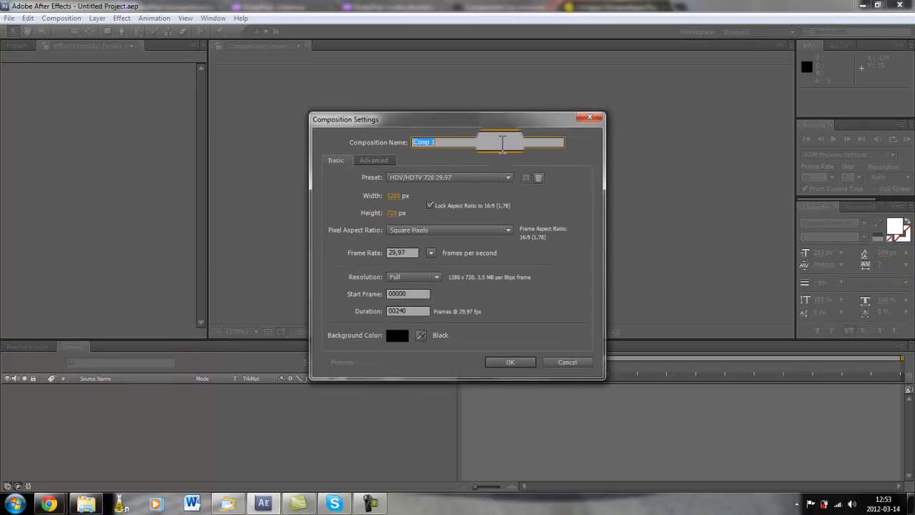
click(333, 502)
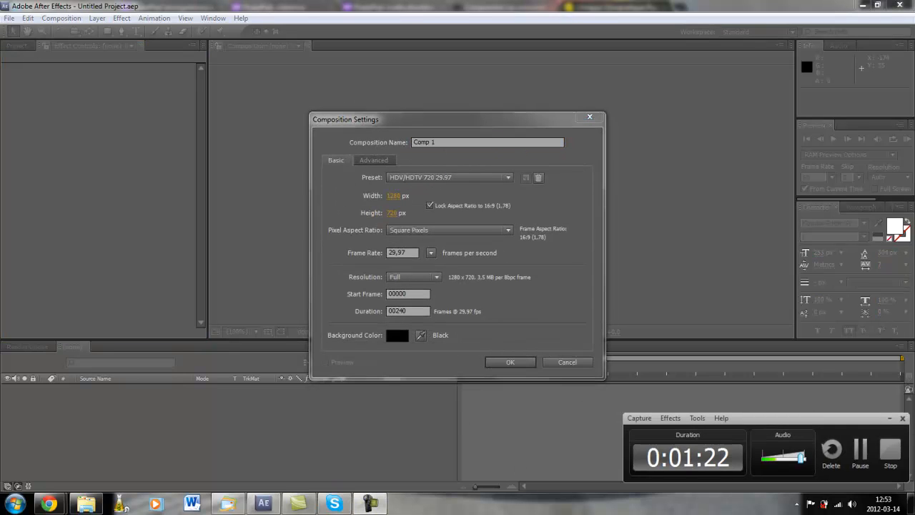
click(856, 452)
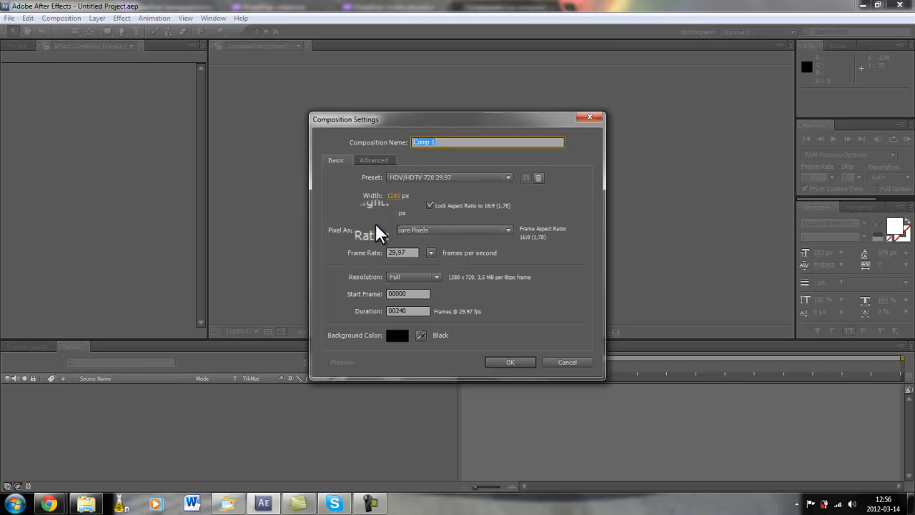
click(448, 142)
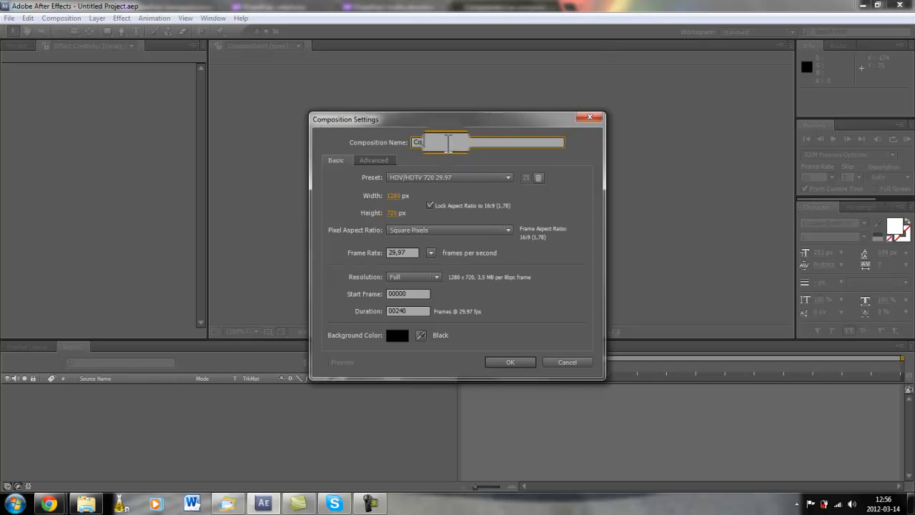
click(512, 178)
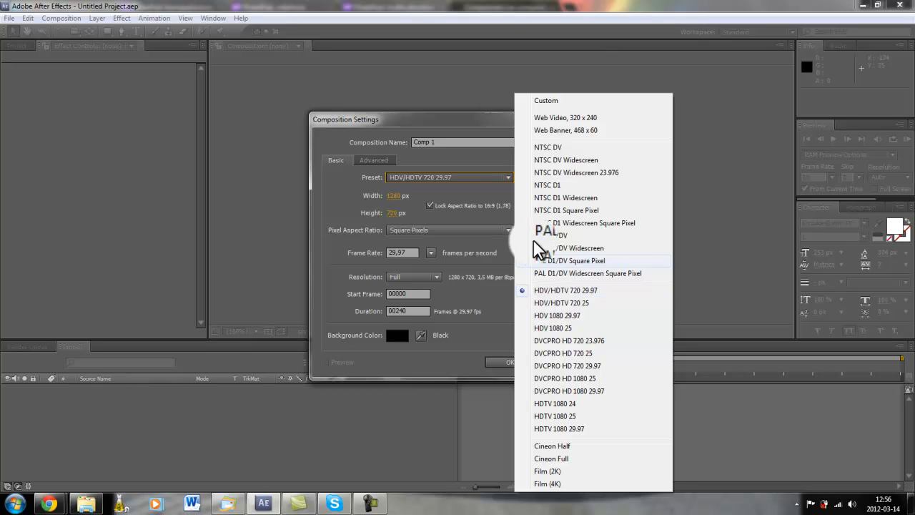
click(481, 206)
click(455, 143)
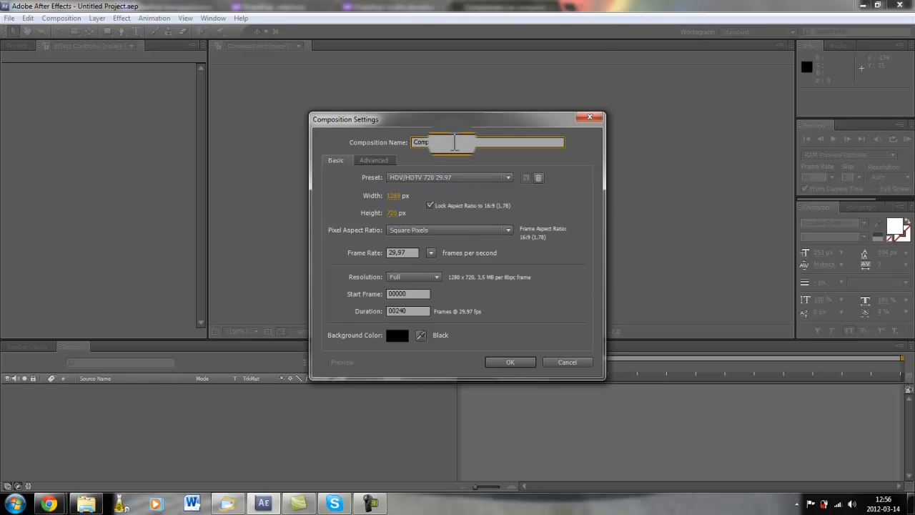
text(Composition)
Step: Choose the HDV/HDTV 720 29.97 preset and Full resolution for the new composition
click(442, 179)
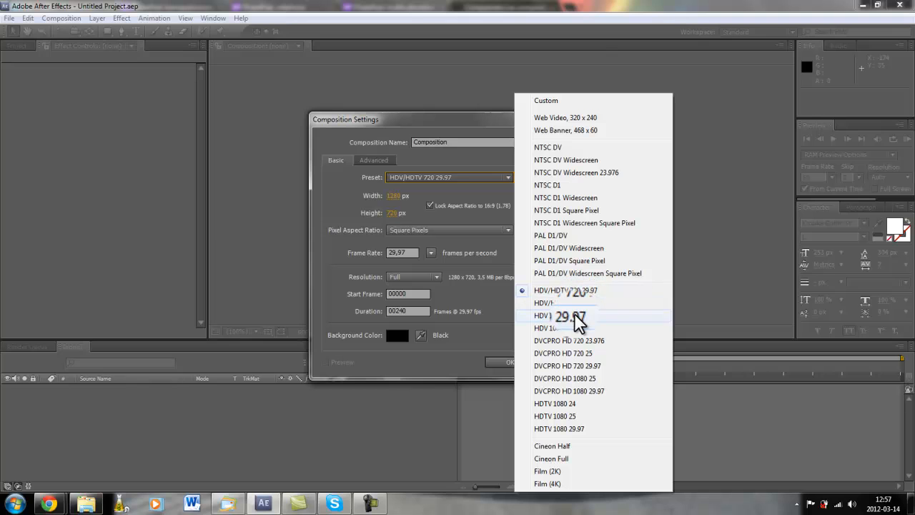
click(574, 315)
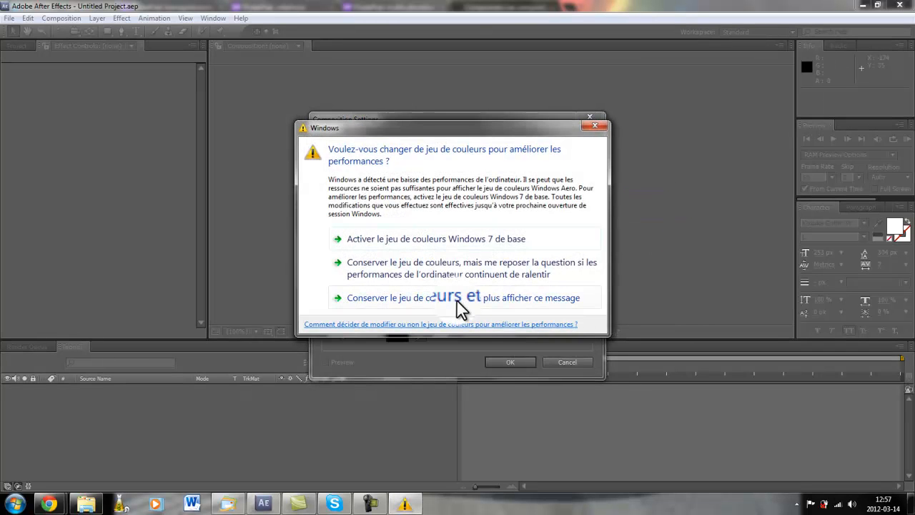
click(453, 300)
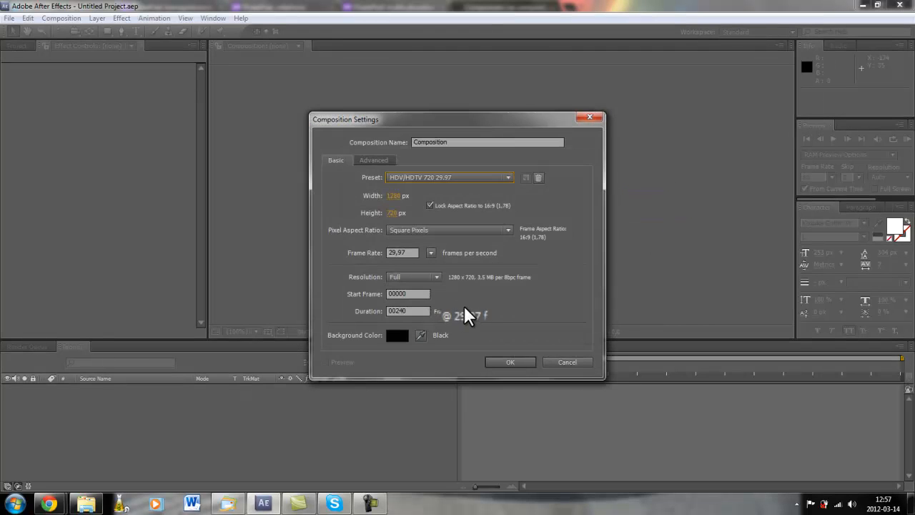
click(484, 178)
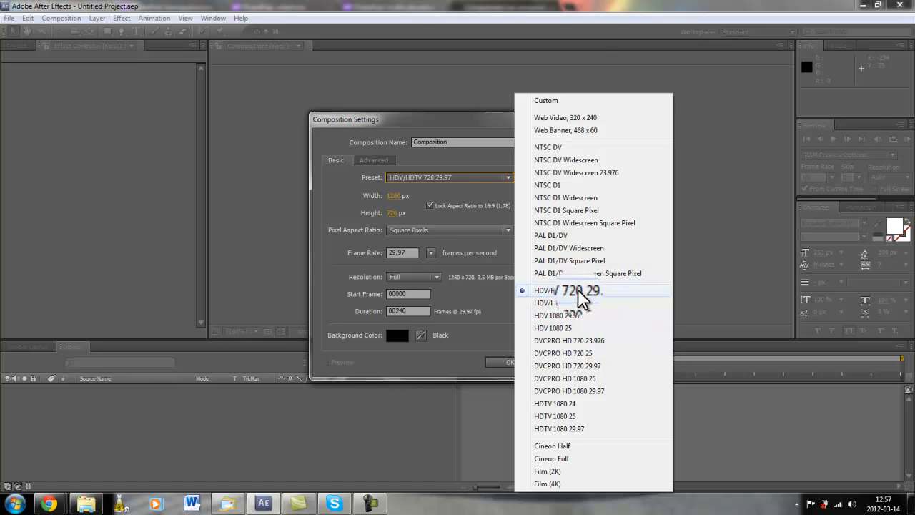
click(606, 296)
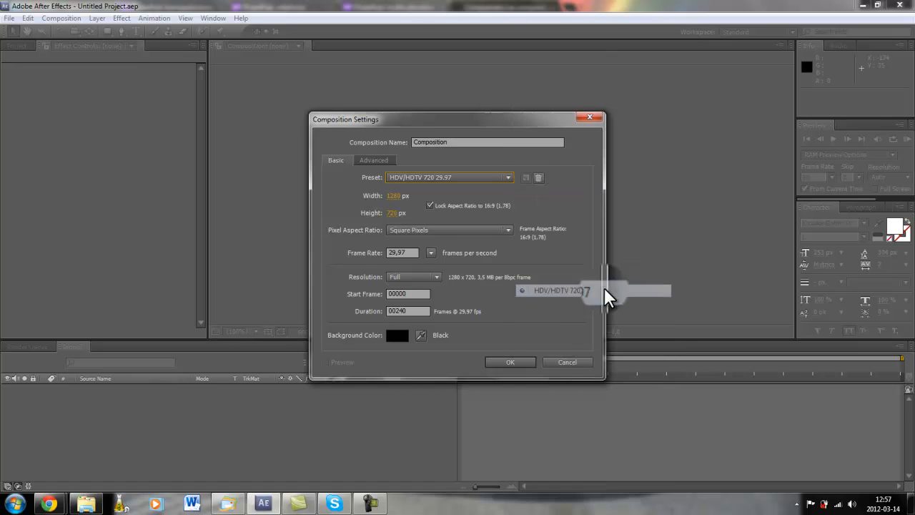
click(437, 276)
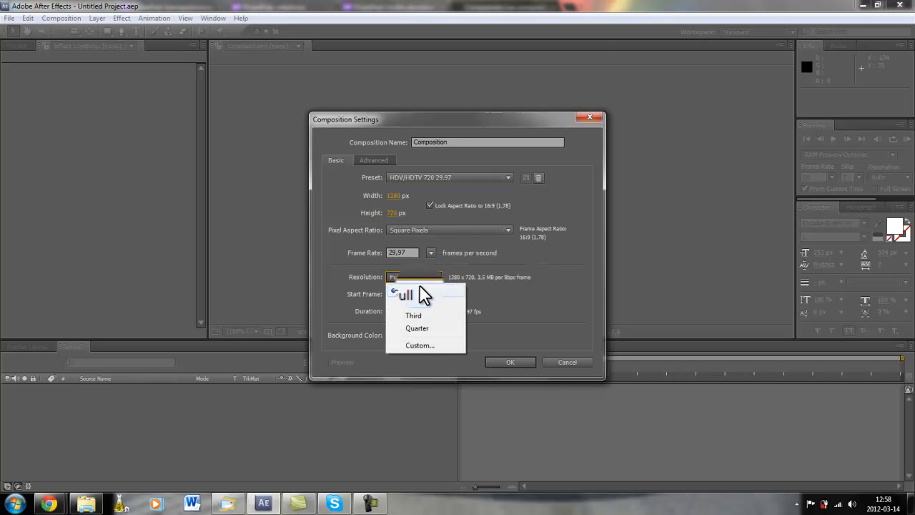
click(429, 292)
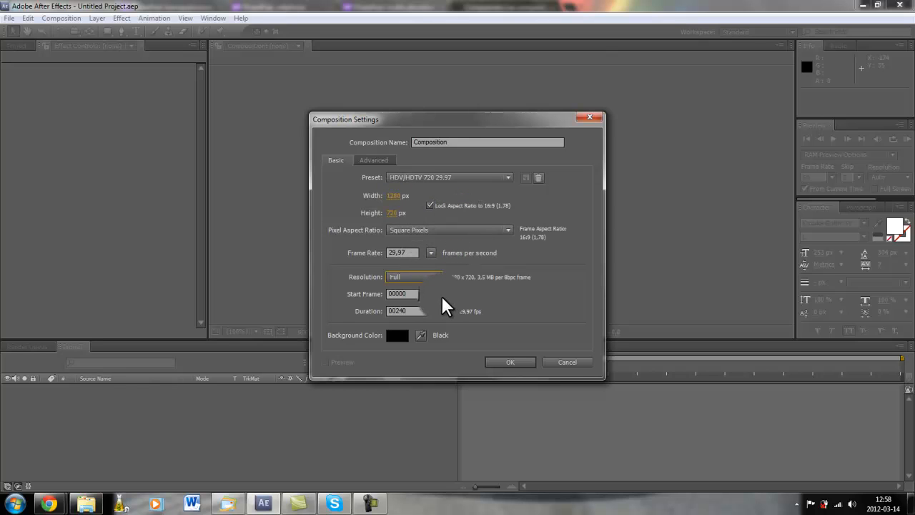
Step: Set the new composition's duration to 600 frames
click(413, 311)
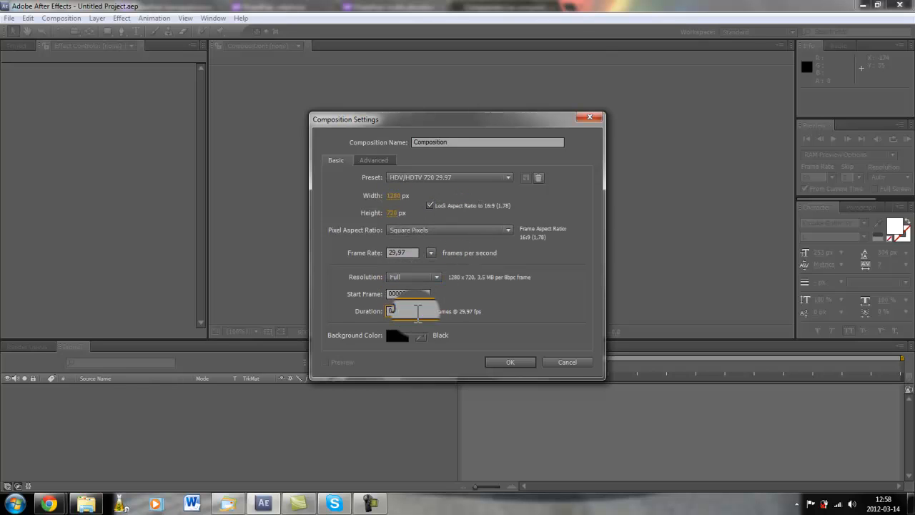
text(24)
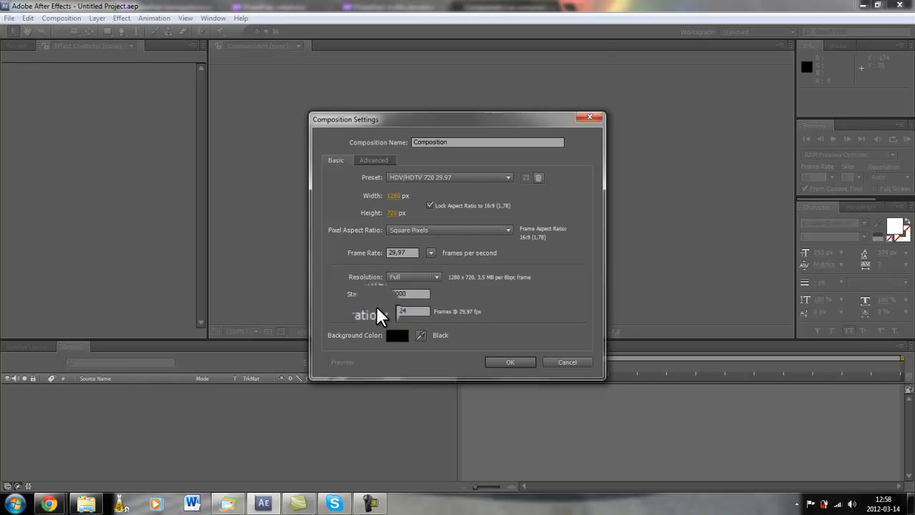
click(413, 311)
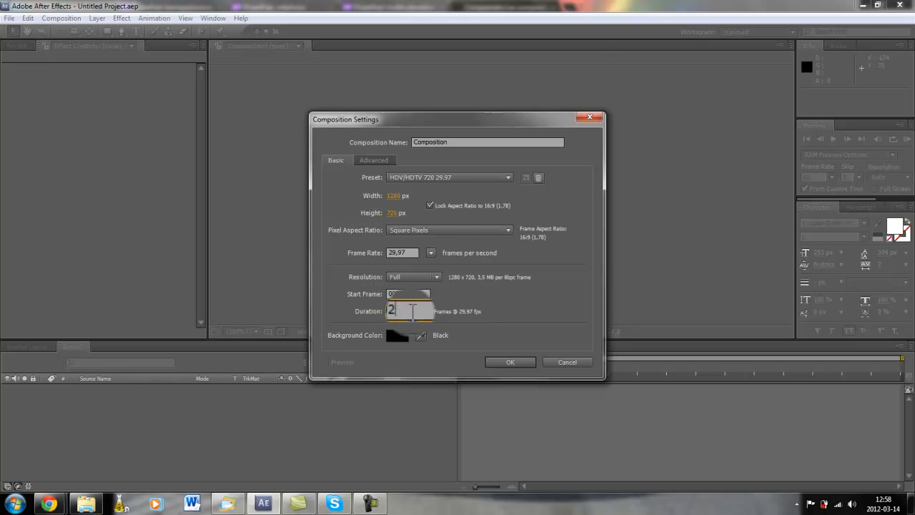
text(000)
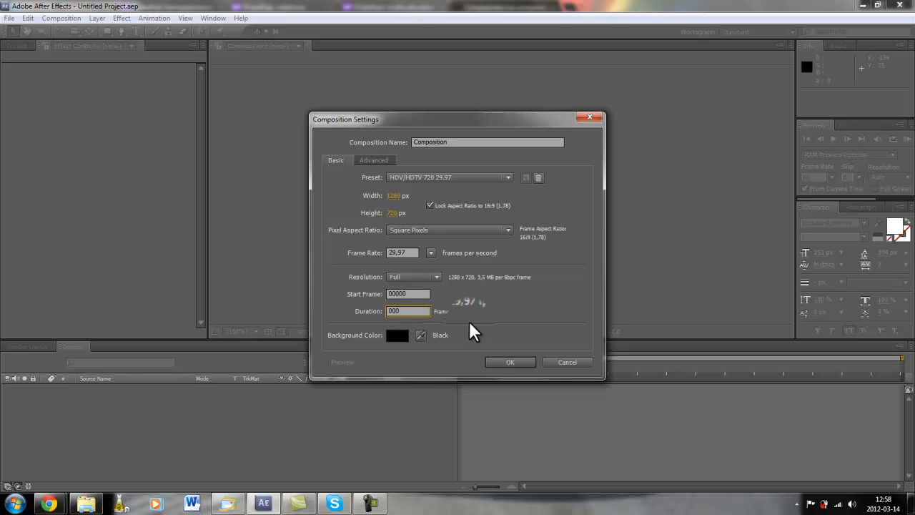
text(0)
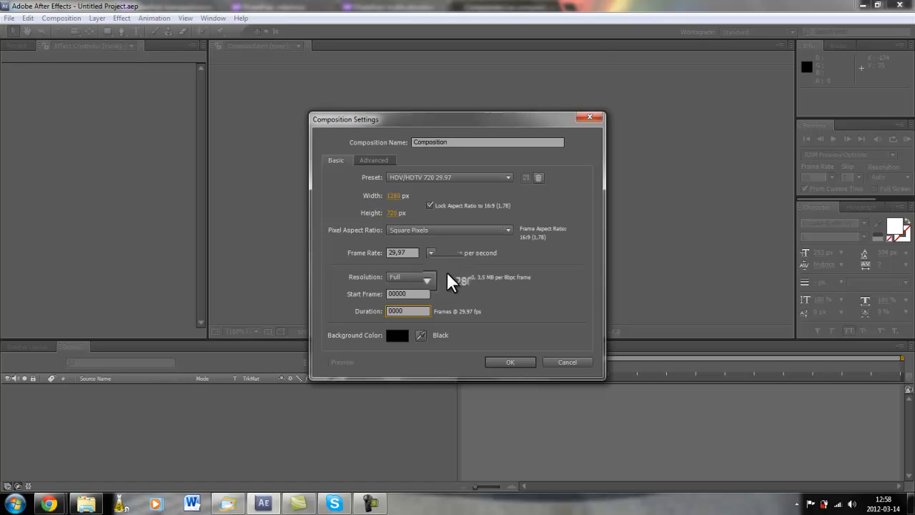
text(600)
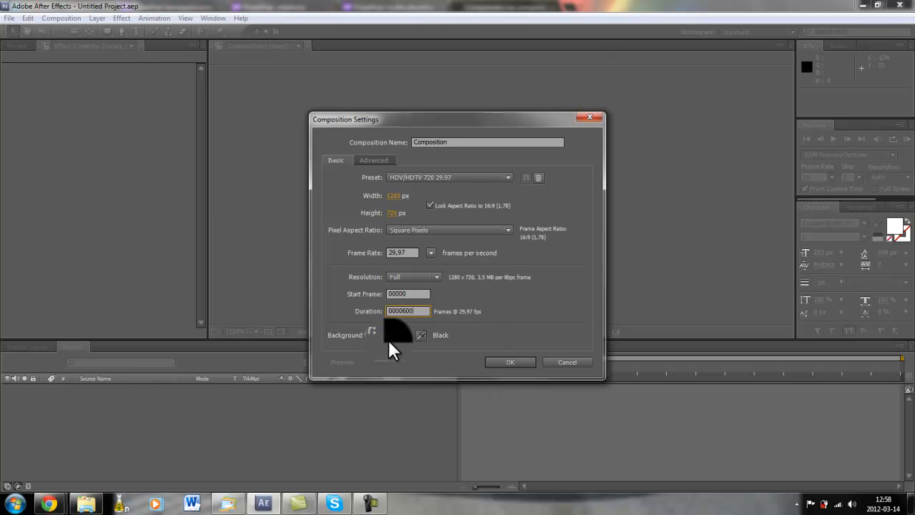
Step: Accept black as the background color and create the composition
click(392, 334)
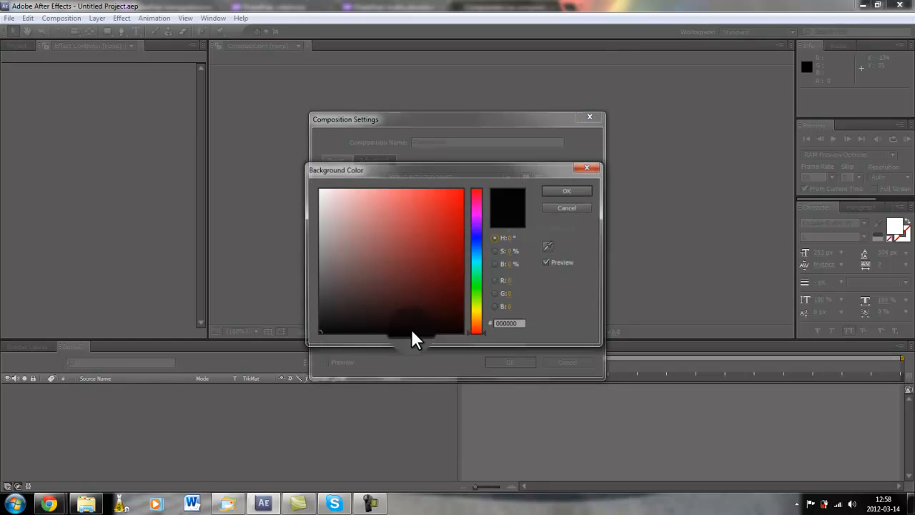
click(561, 192)
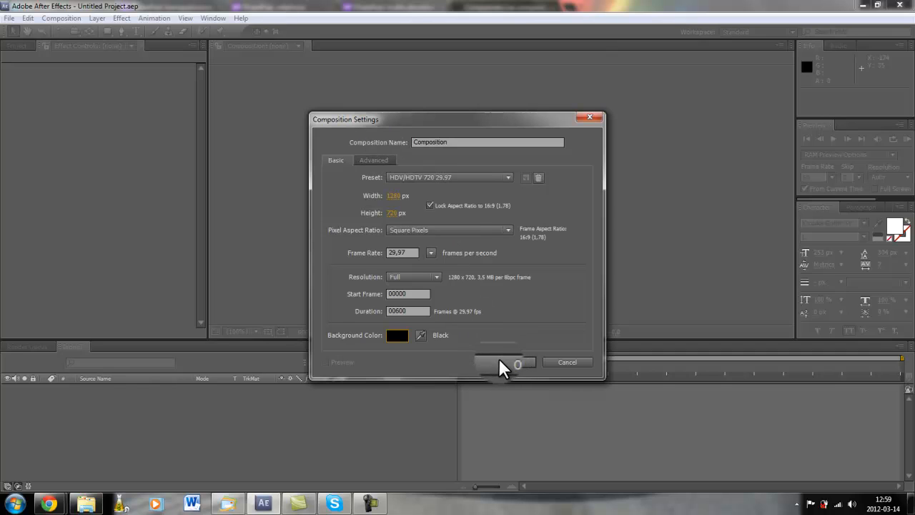
click(500, 365)
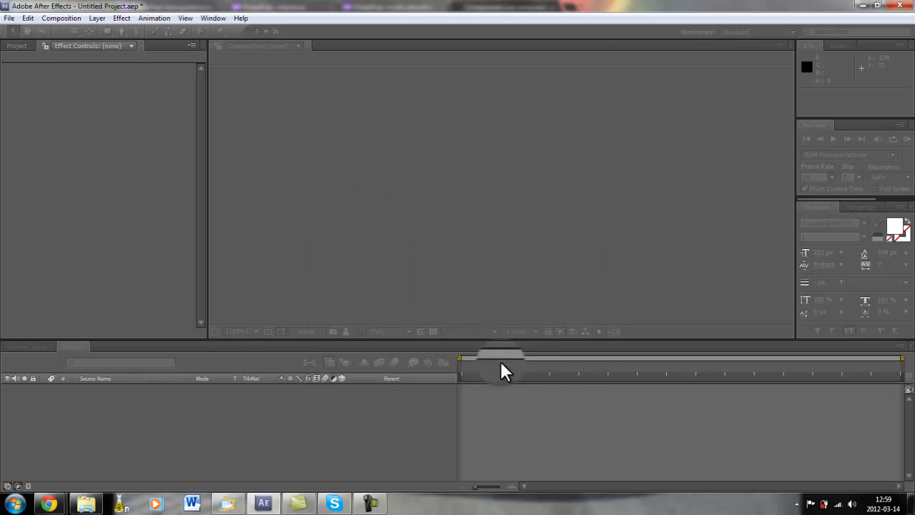
click(370, 503)
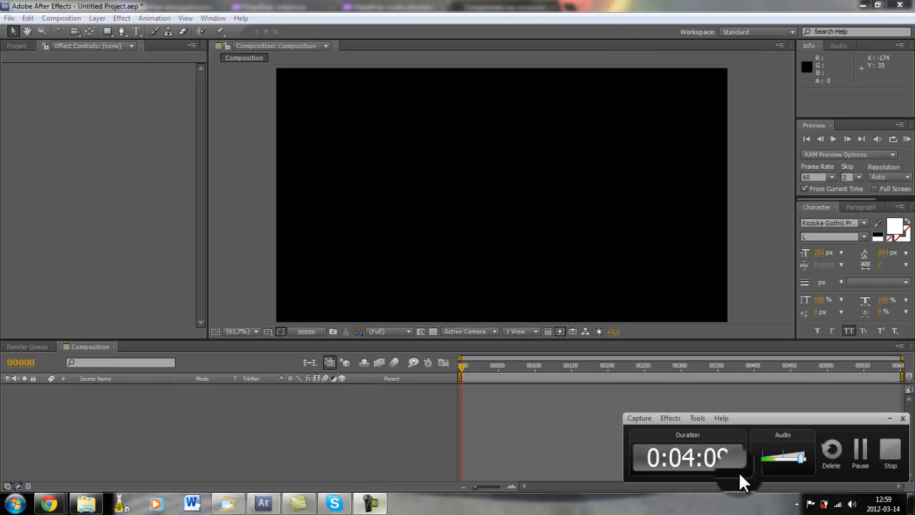
click(858, 450)
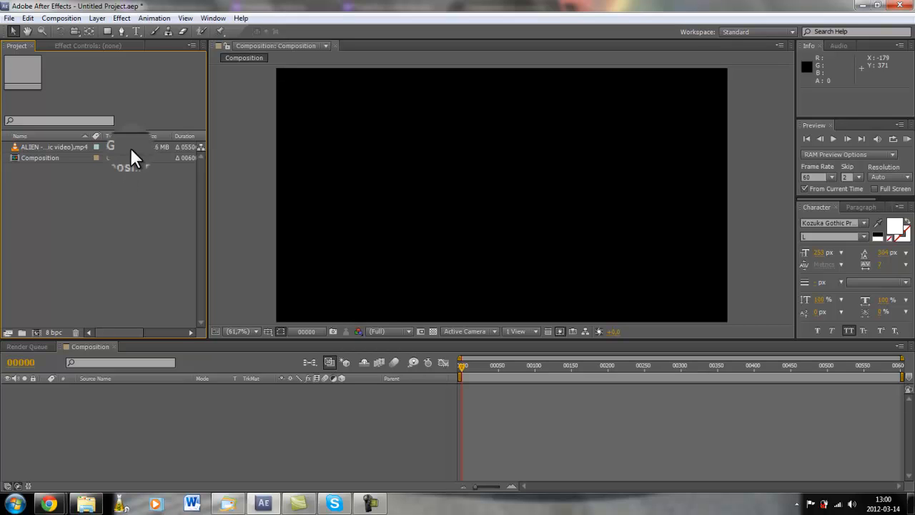
Step: Create a composition that matches the footage "ALIEN - (Your Favorite Martian music video).mp4" from the project's footage item
drag(149, 134, 175, 135)
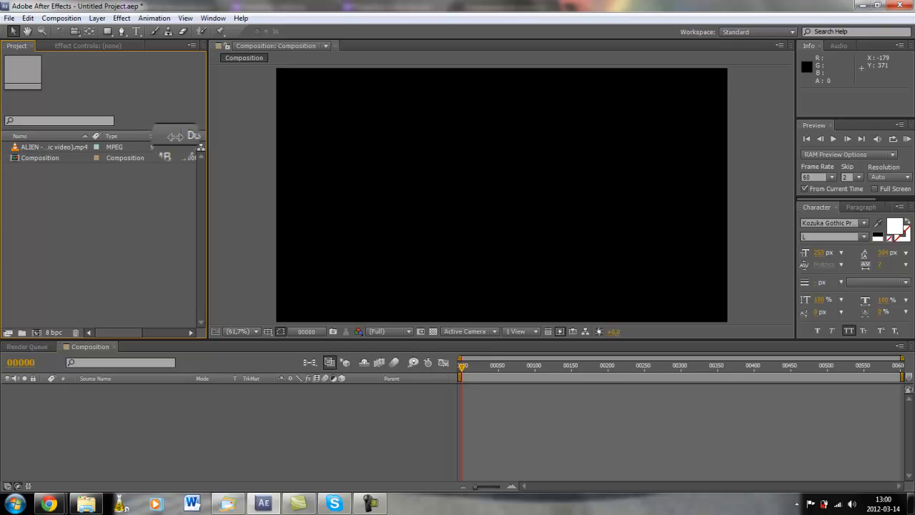
click(77, 146)
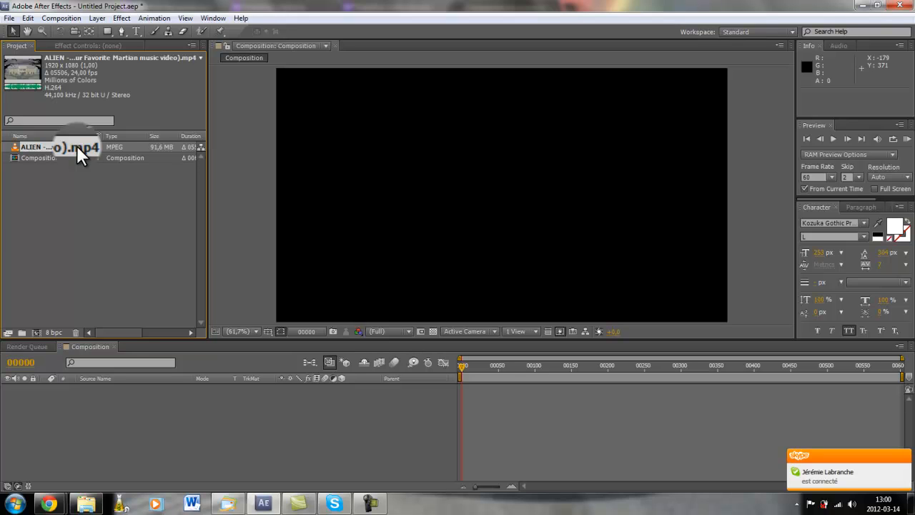
drag(77, 145, 41, 331)
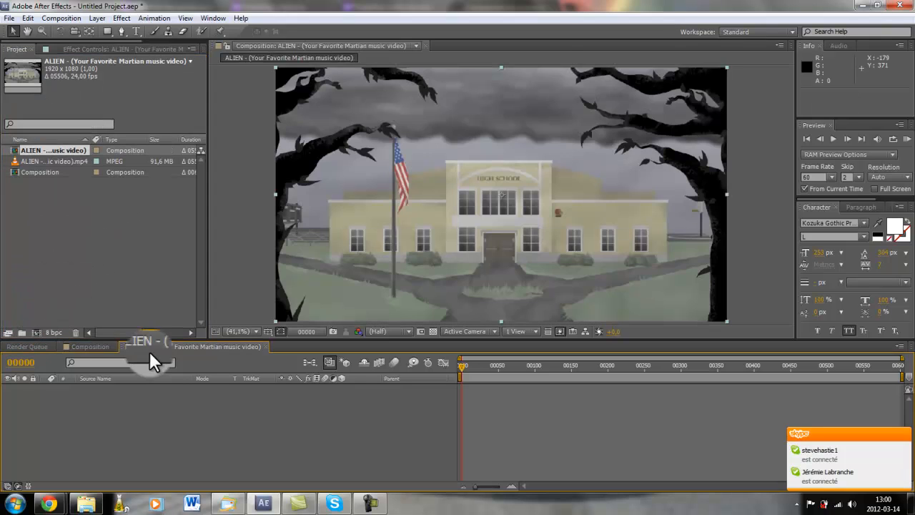
Step: Check the duration in the ALIEN music video composition's settings and close them without changes
drag(67, 158, 62, 147)
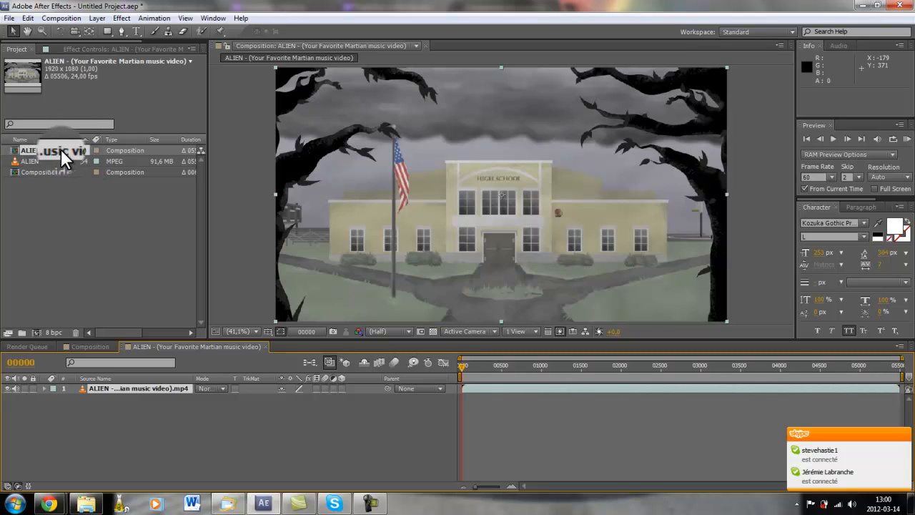
click(60, 18)
click(69, 48)
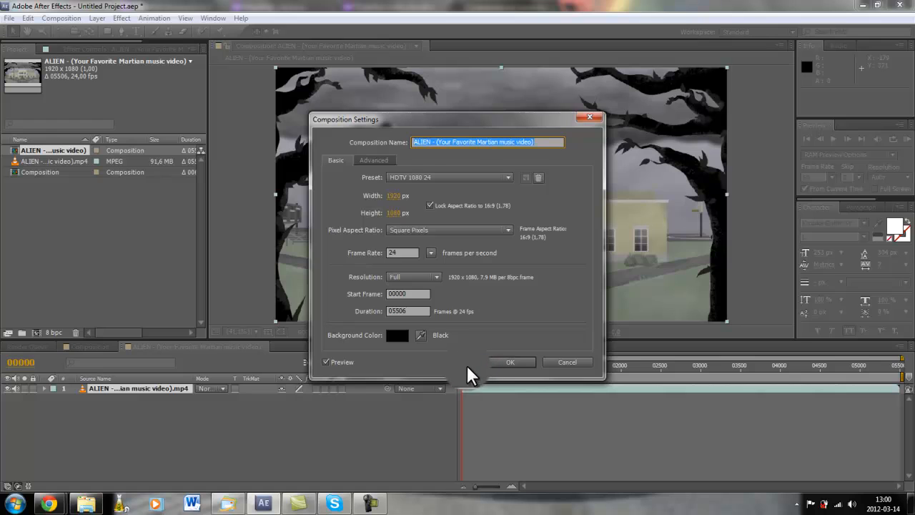
click(407, 311)
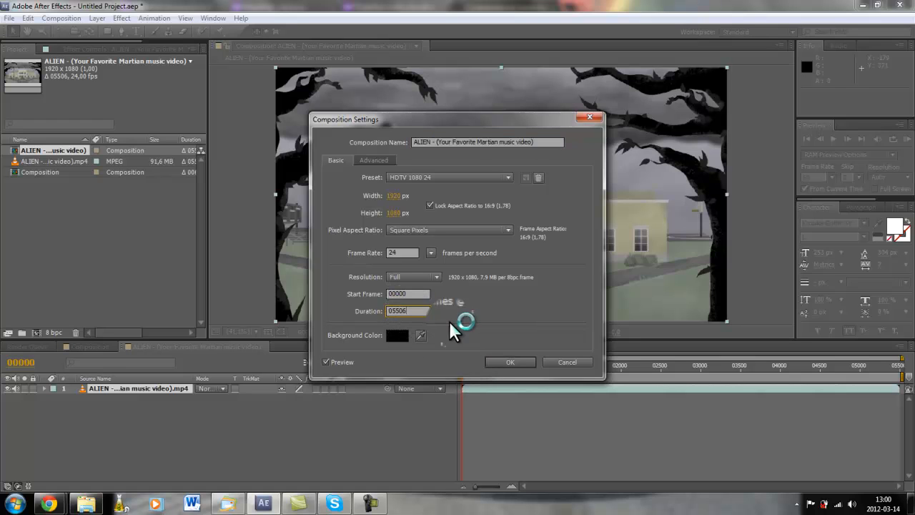
click(501, 363)
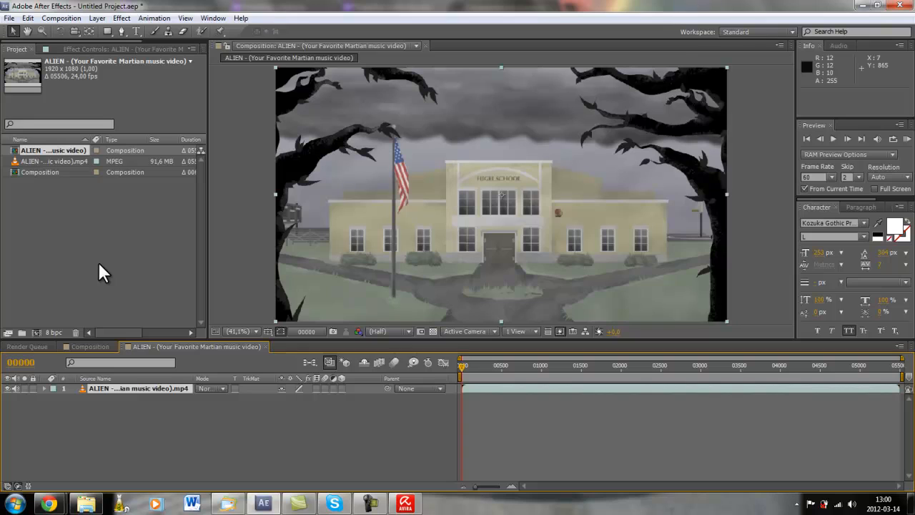
Step: Delete the video layer inside the ALIEN music video composition and remove that composition from the project
key(Delete)
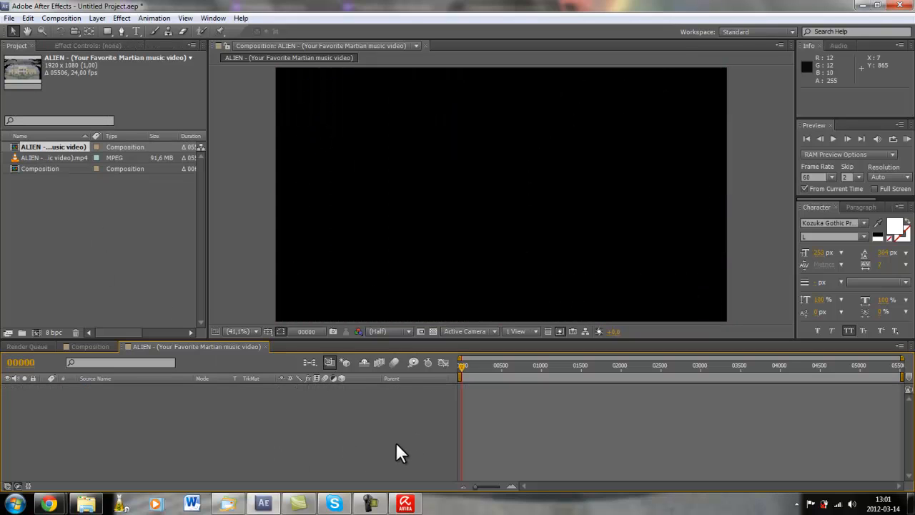
click(261, 345)
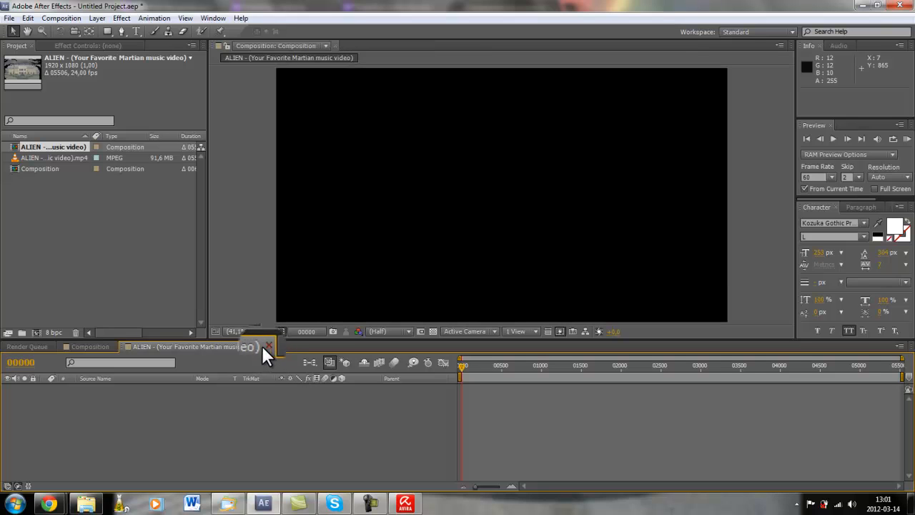
key(Delete)
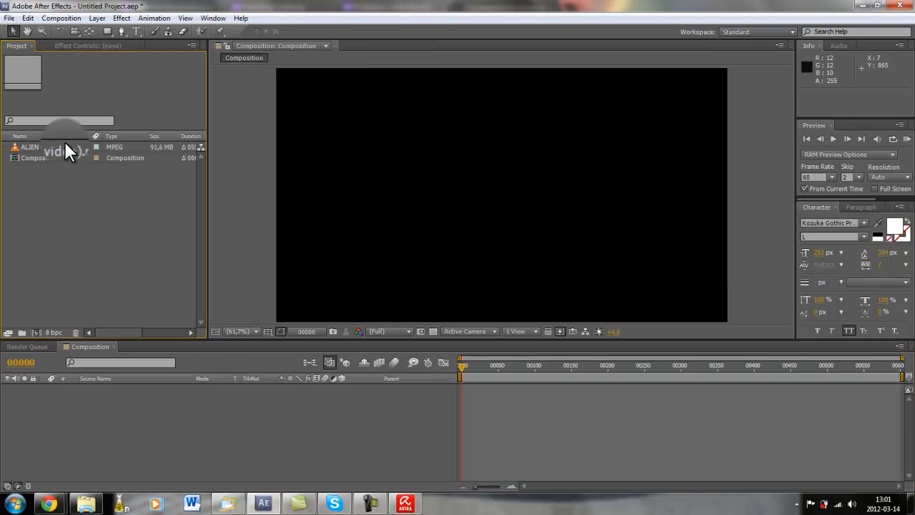
click(371, 504)
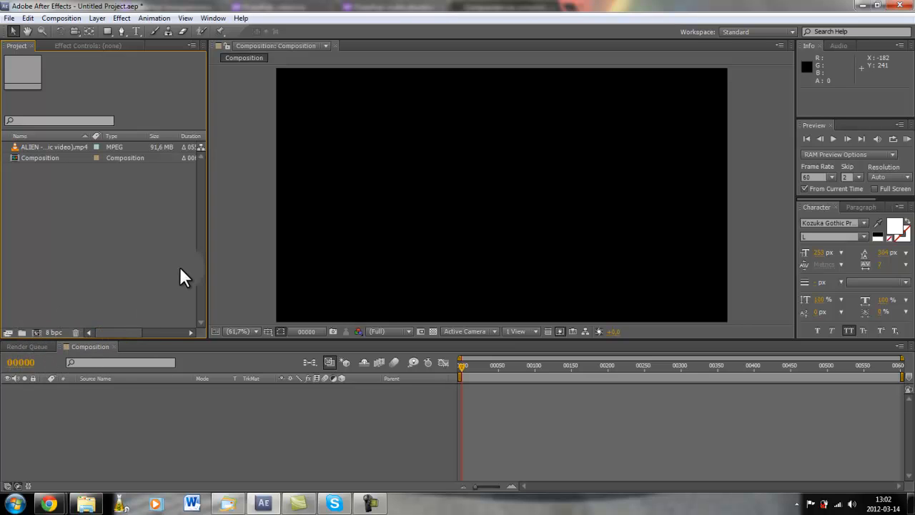
Step: Create two more compositions, accepting the proposed settings for each
key(ctrl+n)
key(Return)
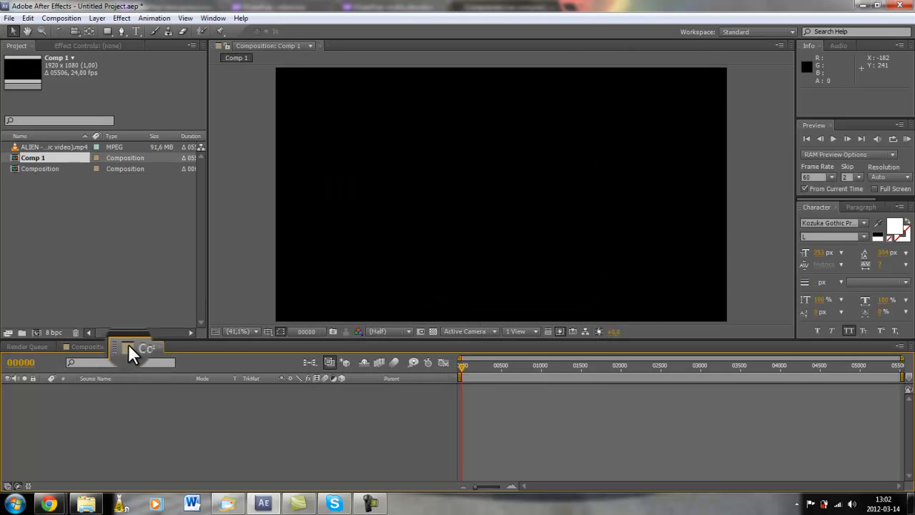
key(ctrl+n)
key(Return)
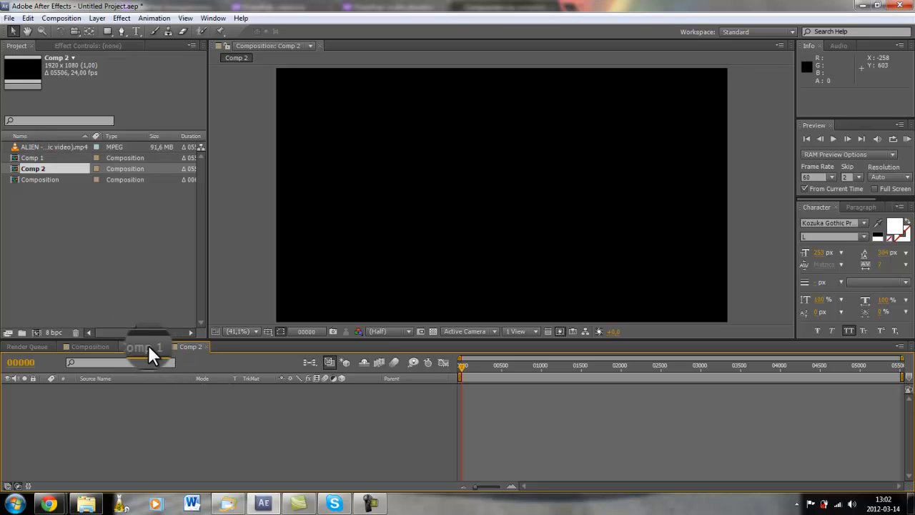
Step: Close the Comp 2 and Comp 1 timelines and reopen both compositions from the project
click(206, 346)
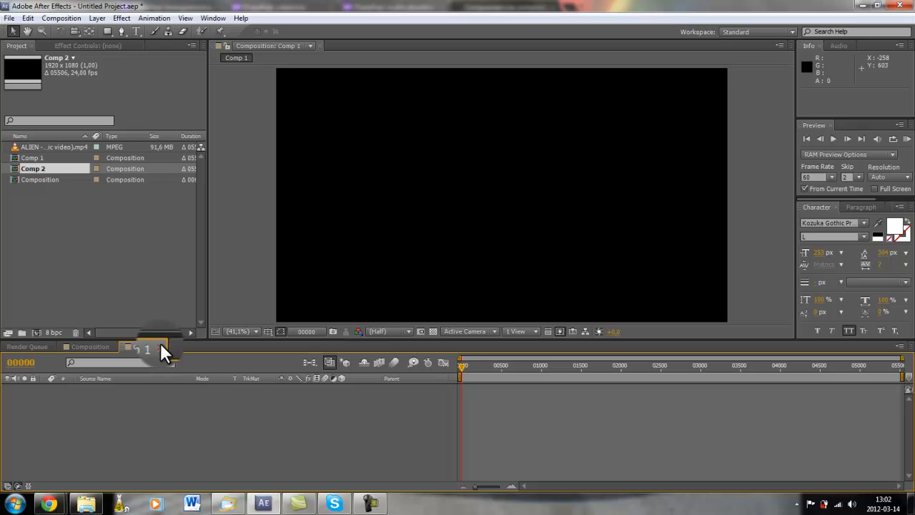
click(161, 344)
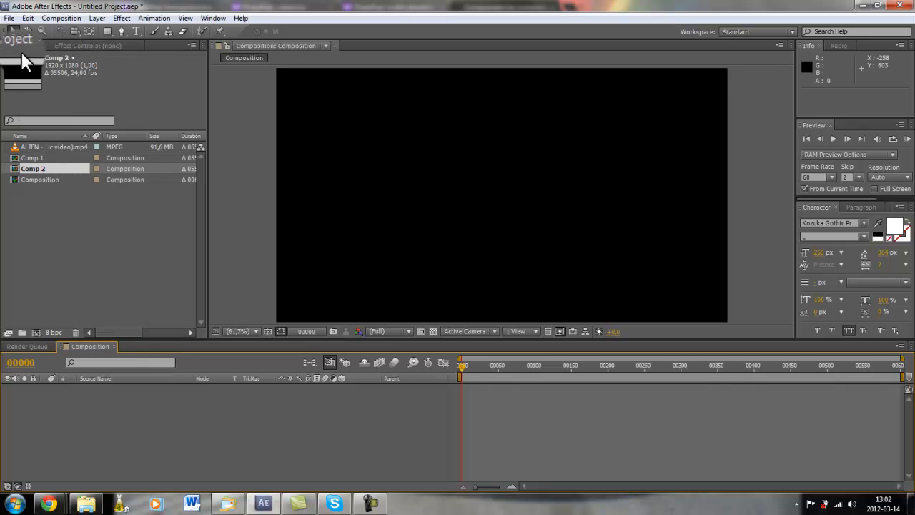
double_click(41, 158)
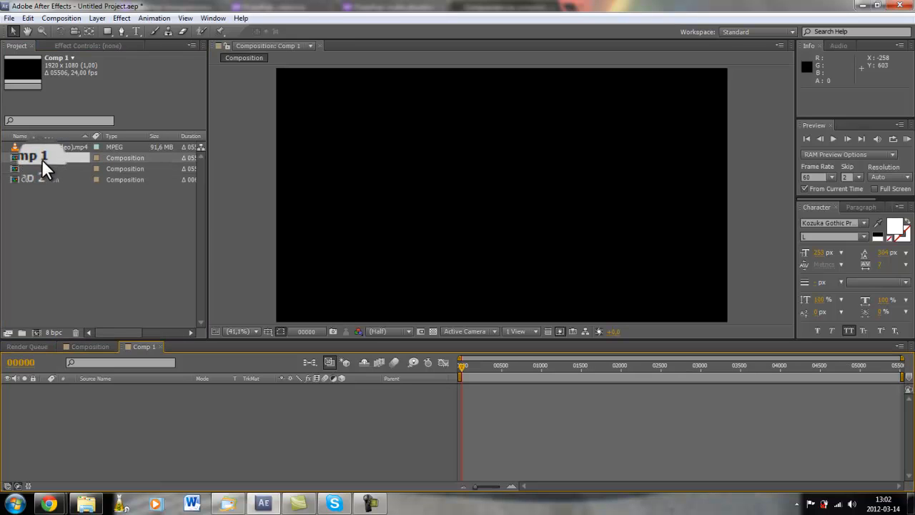
double_click(42, 167)
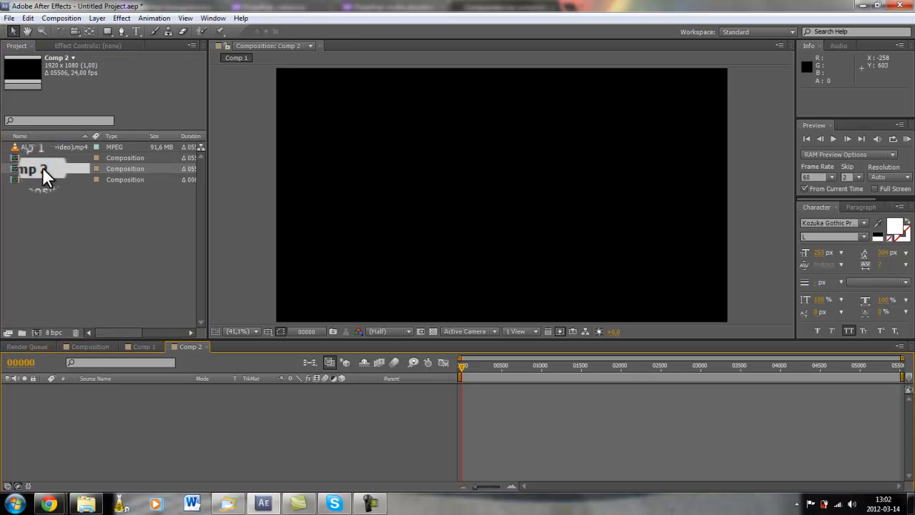
click(145, 345)
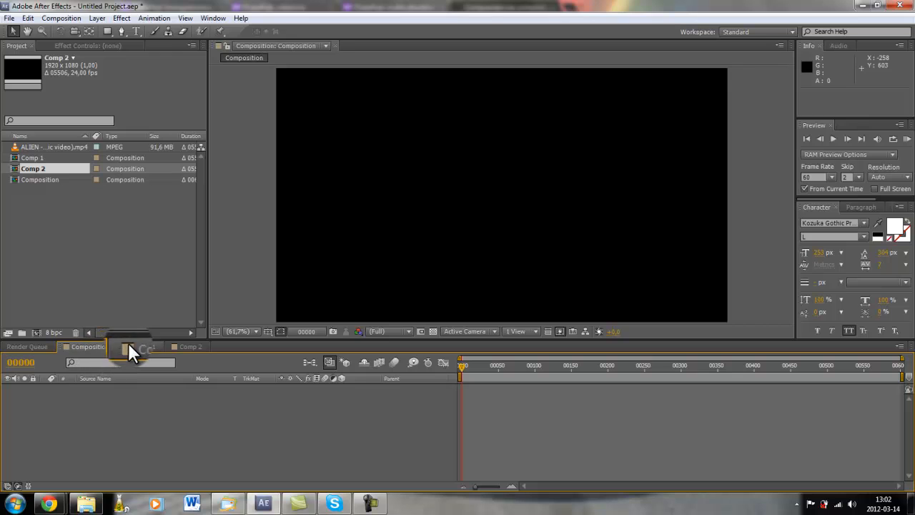
click(373, 504)
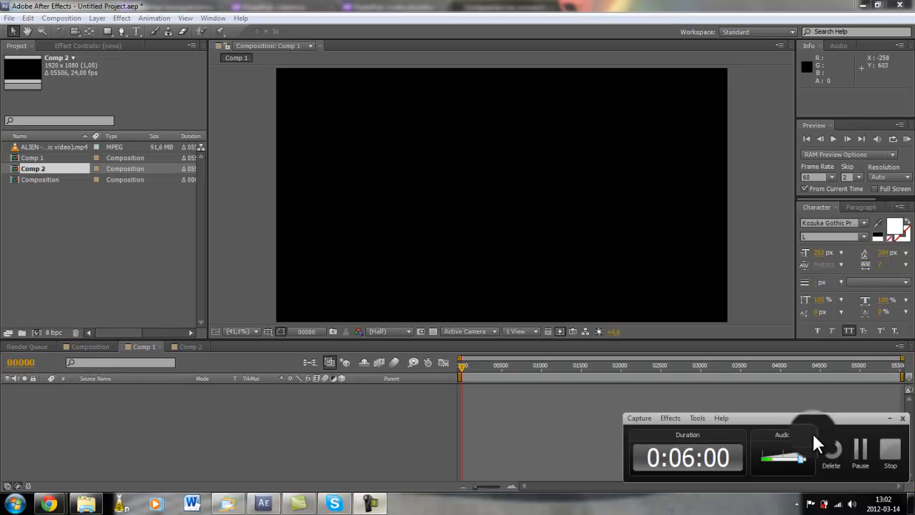
click(860, 456)
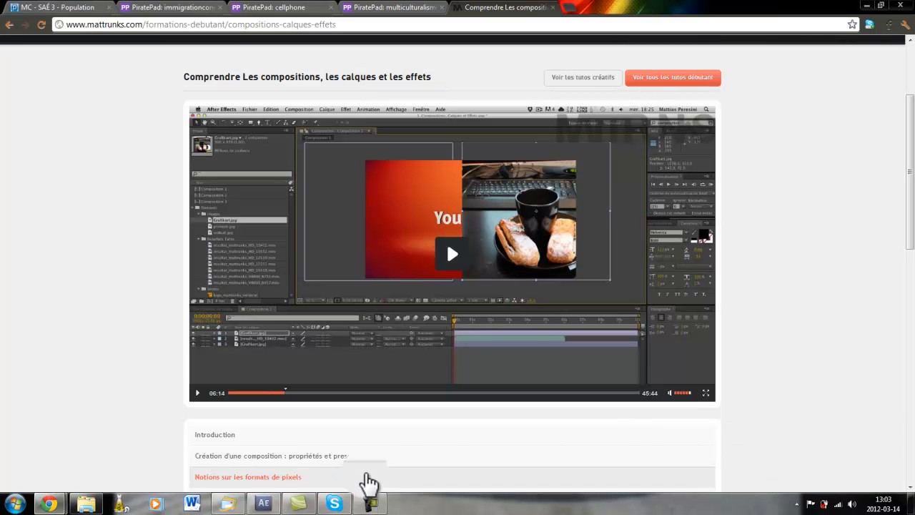
click(264, 504)
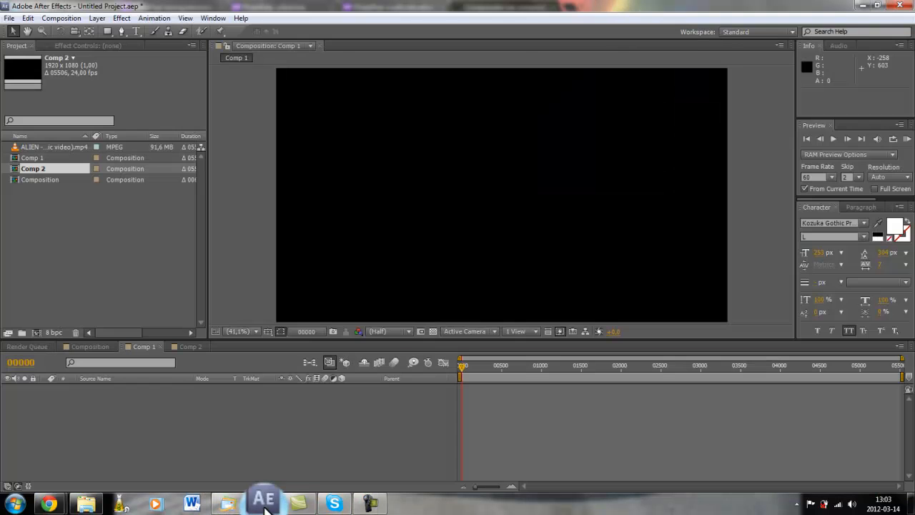
Step: Close the Comp 1 and Comp 2 timelines and add the ALIEN video footage as a layer in Composition
click(161, 345)
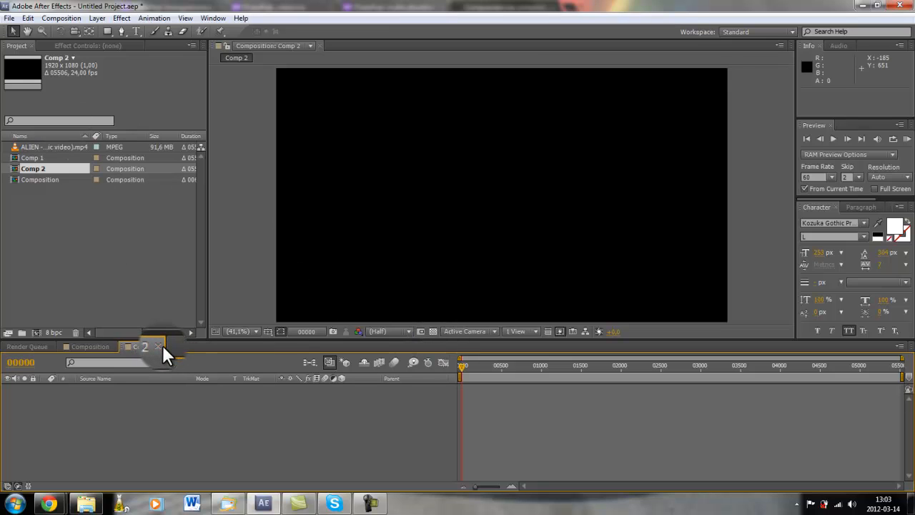
click(162, 345)
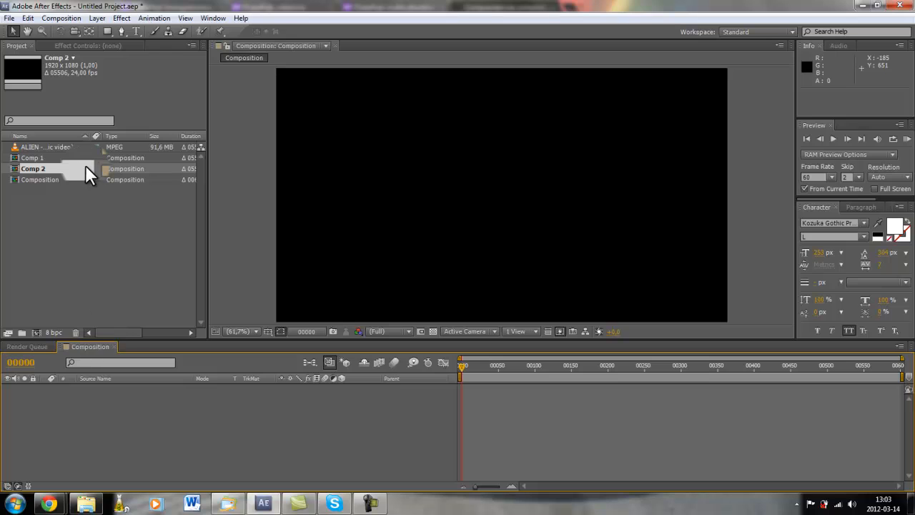
drag(56, 153, 163, 404)
click(532, 202)
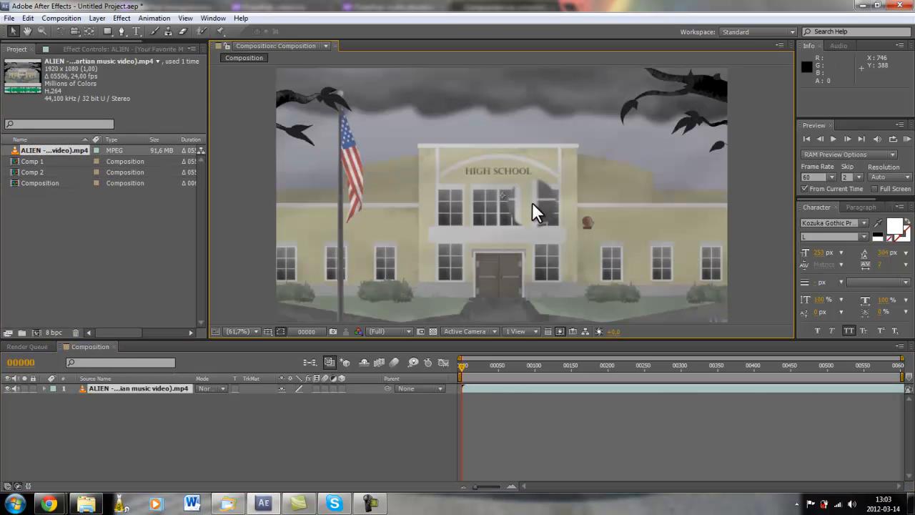
Step: Scale the ALIEN video layer down to about 70% by its corner in the composition view
key(comma)
key(comma)
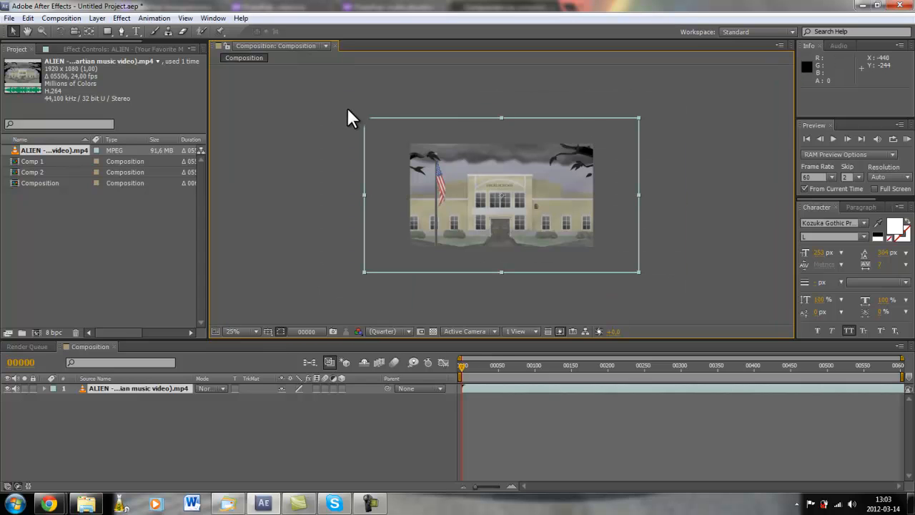
drag(365, 118, 391, 142)
key(period)
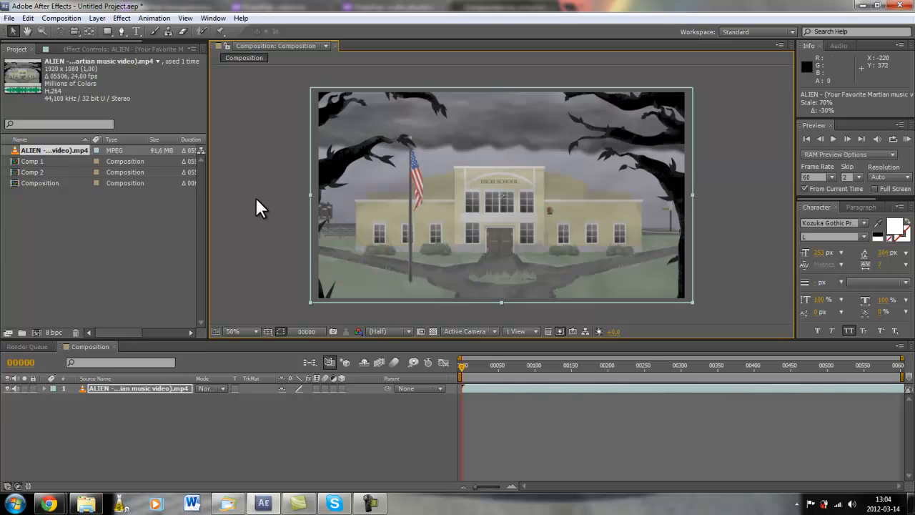
Step: Add the ALIEN video again as a second layer beneath the first and scale it down to about 51%
click(256, 200)
drag(40, 150, 168, 421)
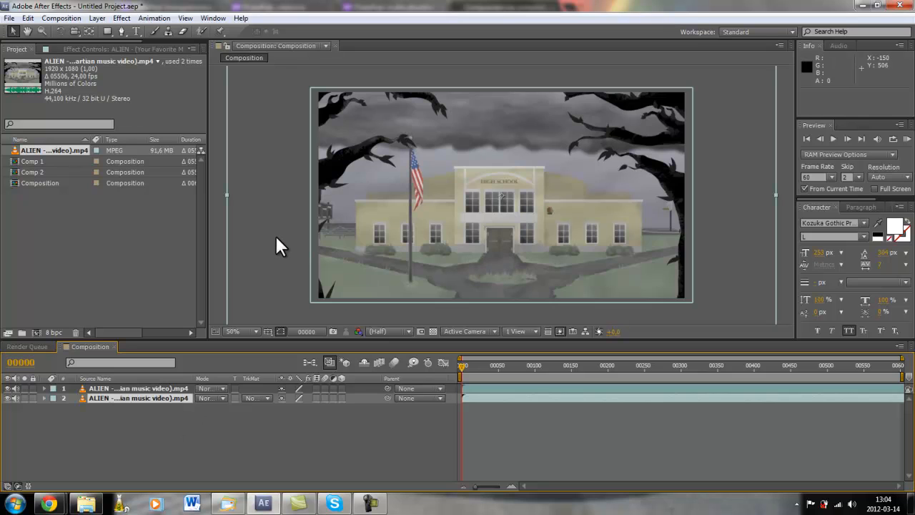
key(comma)
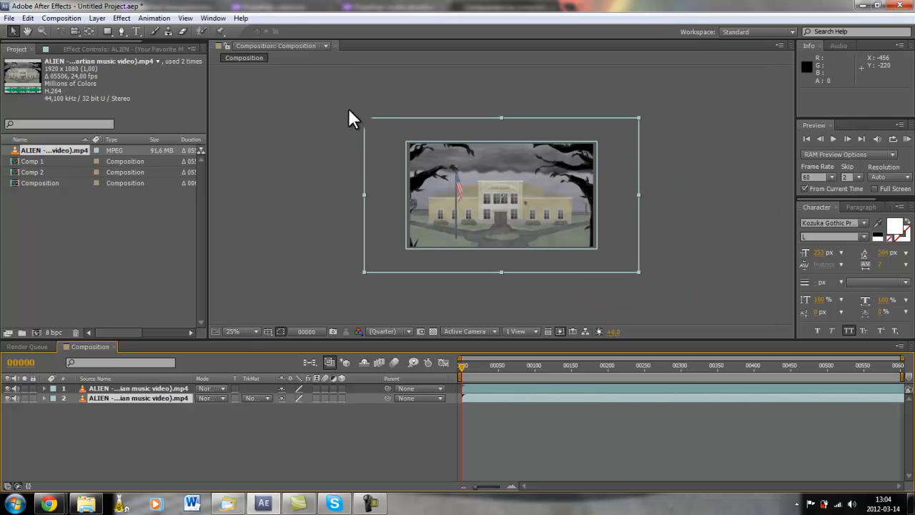
click(364, 116)
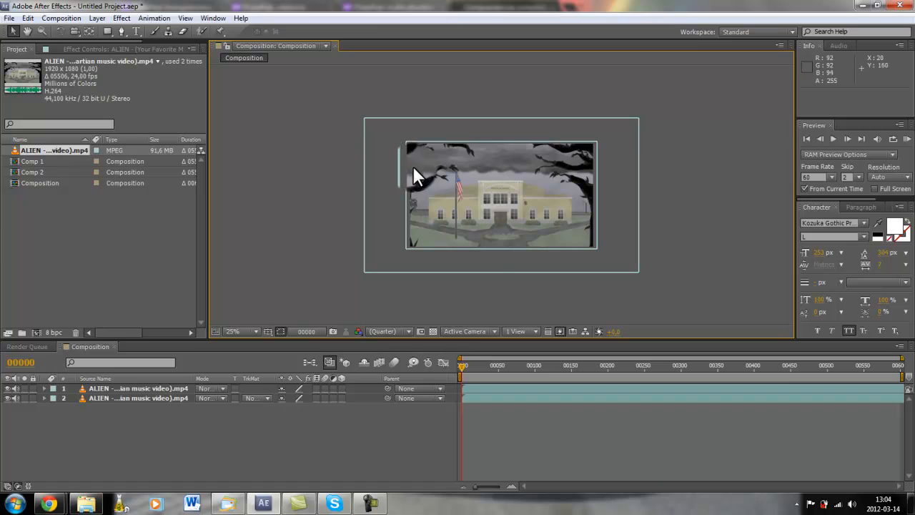
click(393, 159)
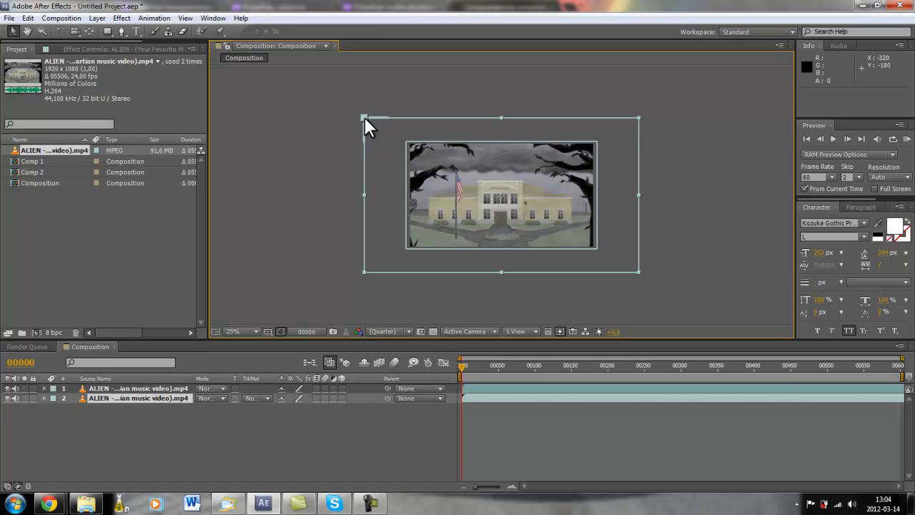
drag(365, 117, 415, 160)
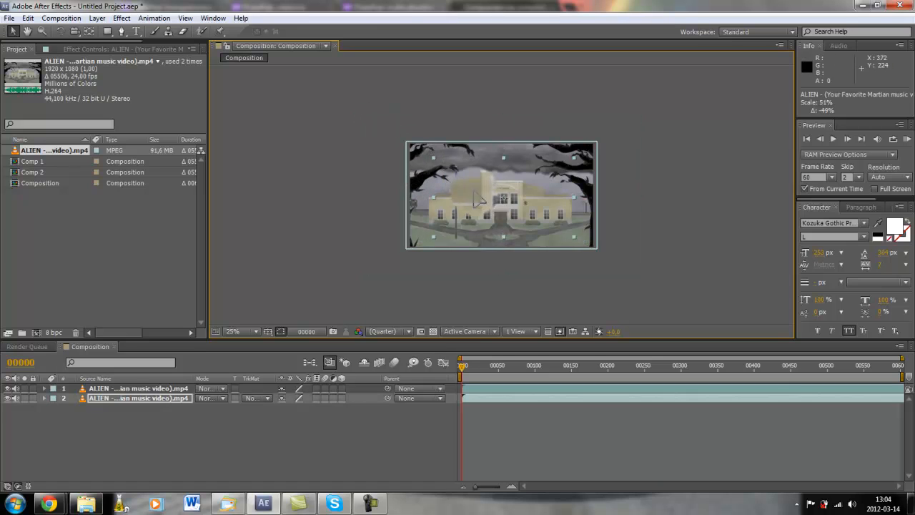
Step: Move the smaller video layer to about position 812, 420 and place it above the larger layer in the stacking order
drag(461, 179, 486, 185)
scroll(486, 185, up, 1)
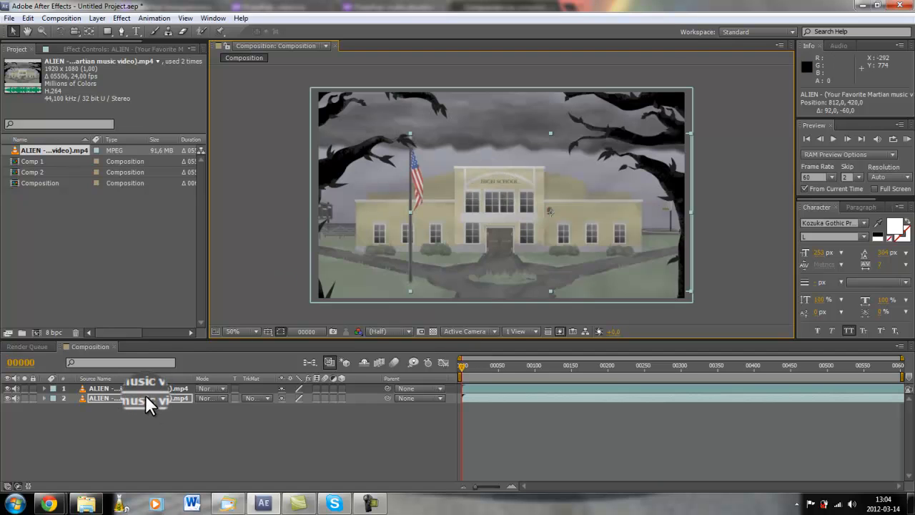
drag(145, 395, 145, 385)
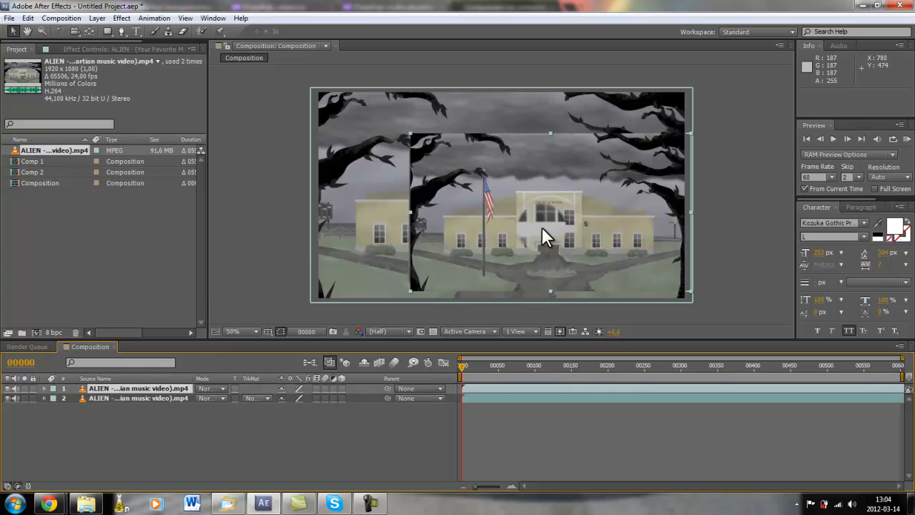
Step: Move the smaller video layer to about position 926, 336 and nudge it left in 1-pixel steps to 914, 336
drag(542, 226, 608, 195)
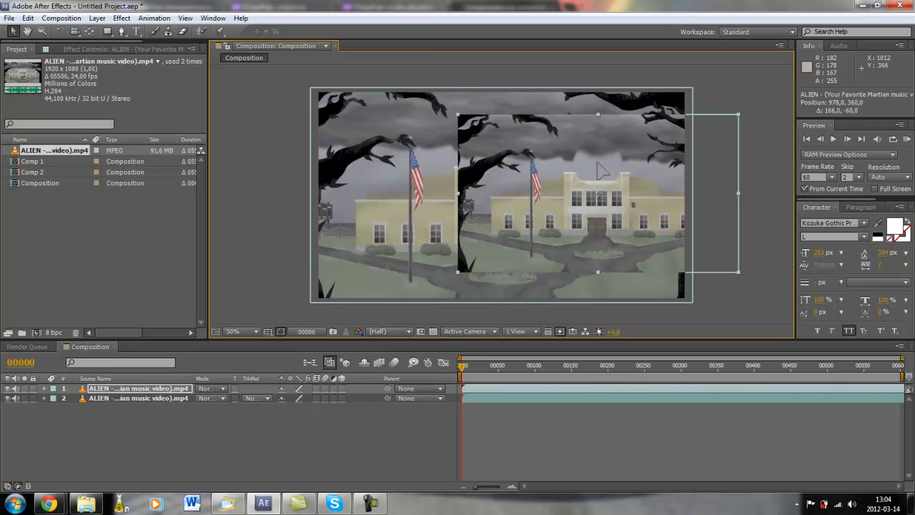
mouse_move(609, 196)
mouse_down()
mouse_move(607, 168)
mouse_move(594, 190)
mouse_up()
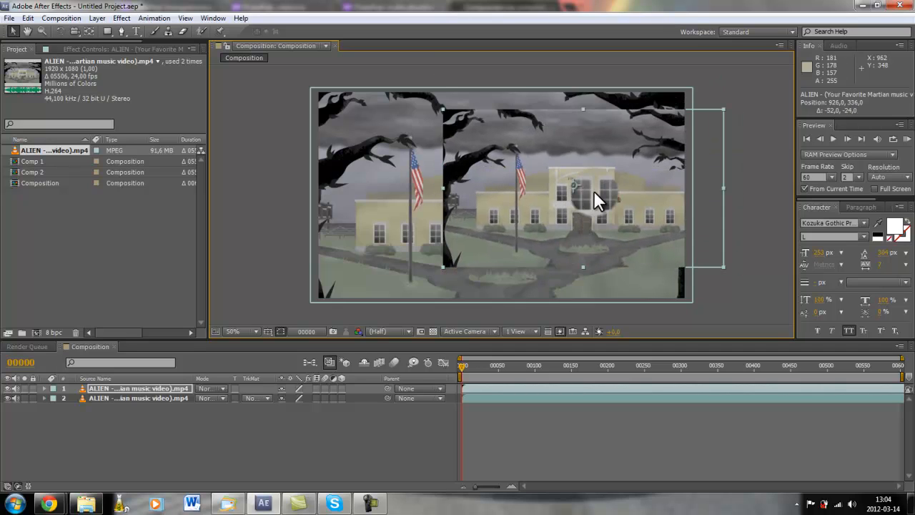
key(Left)
key(Left)
key(Left)
key(Left)
key(Left)
key(Left)
key(Left)
key(Left)
key(Left)
key(Left)
key(Left)
key(Left)
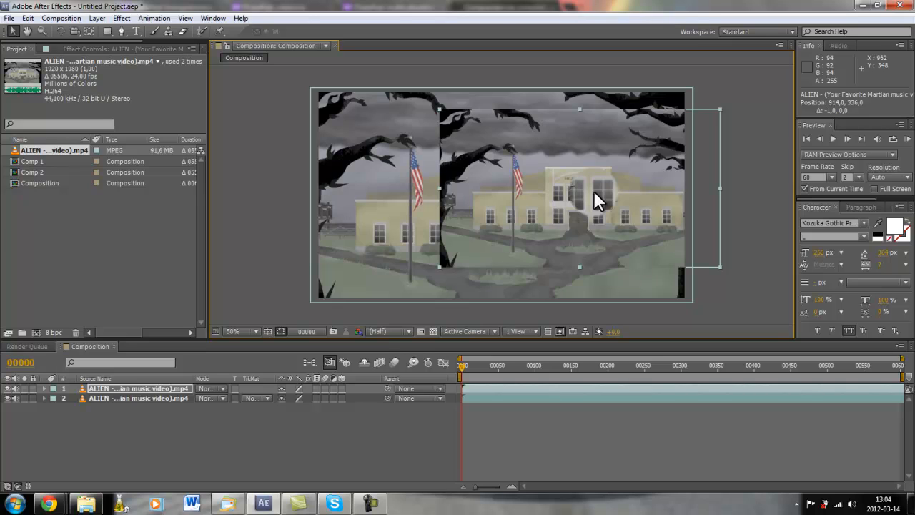
Step: Nudge the smaller video layer left and back right in 10-pixel steps, ending at position 874, 336
key(shift+Left)
key(shift+Left)
key(shift+Left)
key(shift+Left)
key(shift+Left)
key(shift+Left)
key(shift+Left)
key(shift+Left)
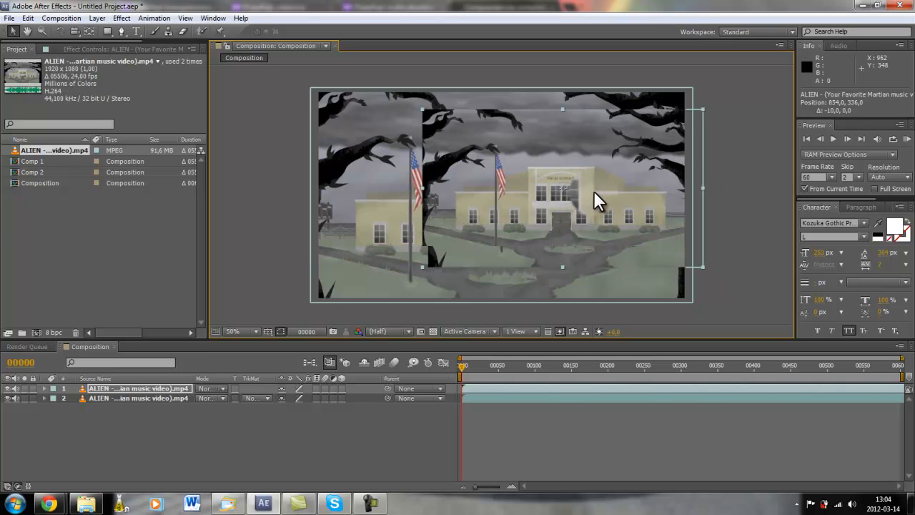
key(shift+Right)
key(shift+Right)
key(shift+Right)
key(shift+Right)
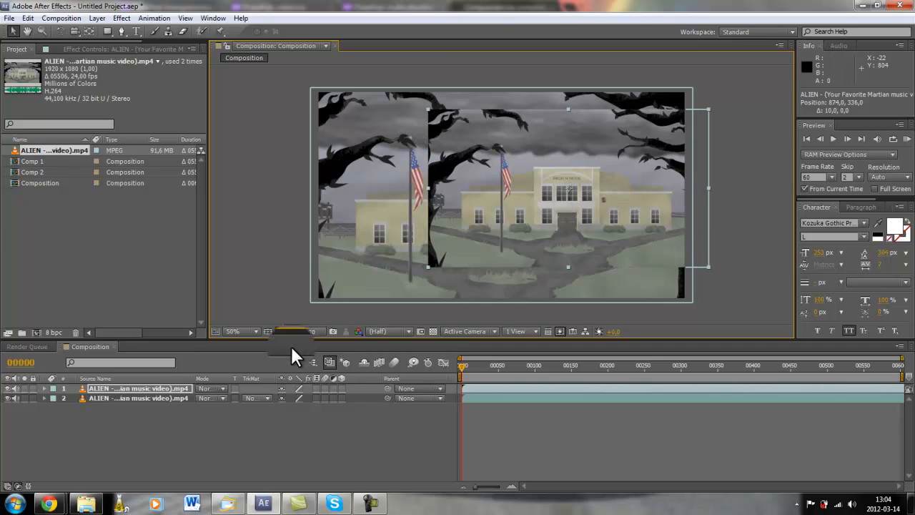
click(371, 503)
click(873, 474)
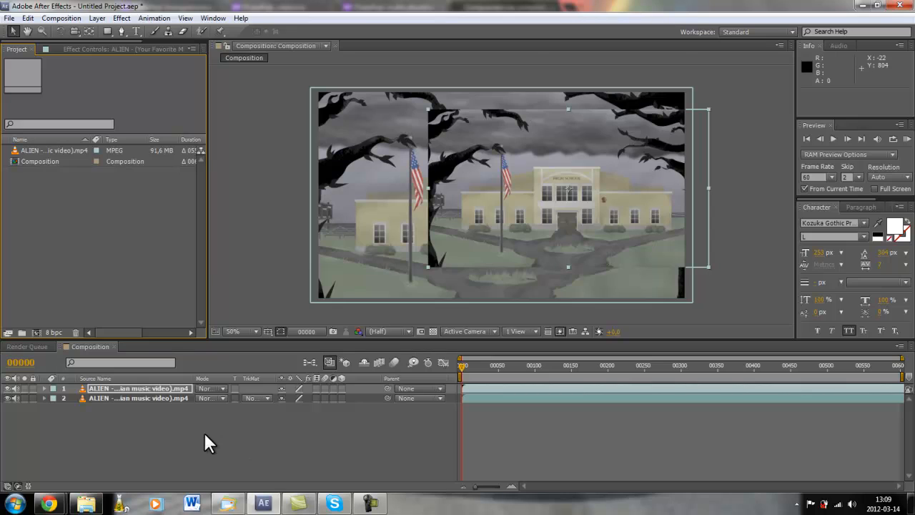
Step: Select both ALIEN video layers in the timeline and delete them from the composition
drag(204, 433, 160, 373)
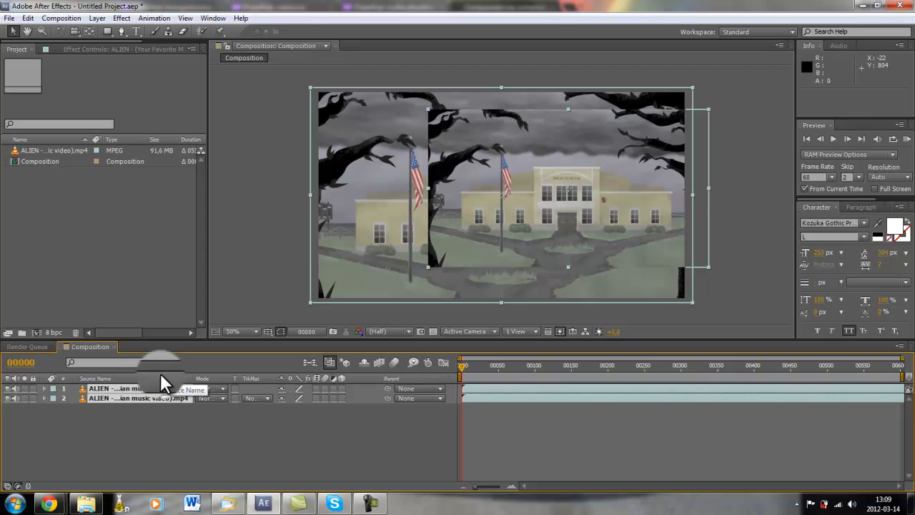
key(Delete)
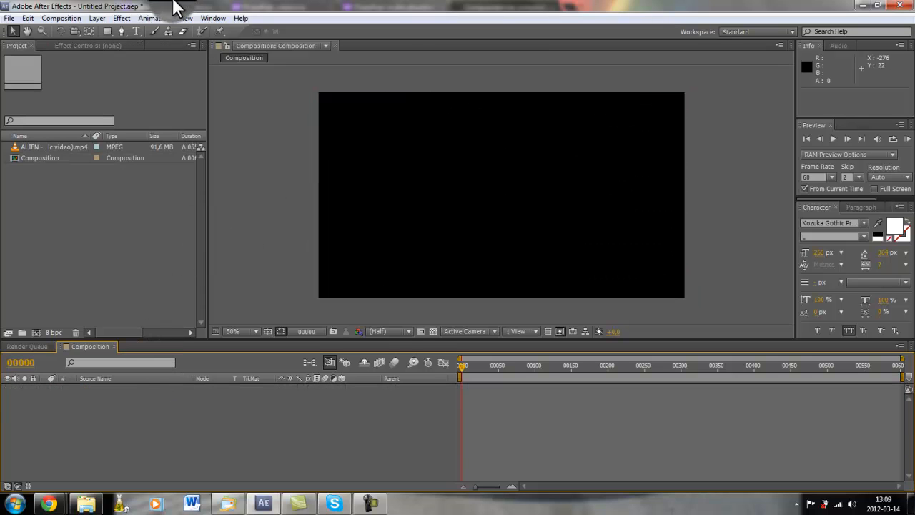
Step: Create a new text layer in the composition
click(97, 18)
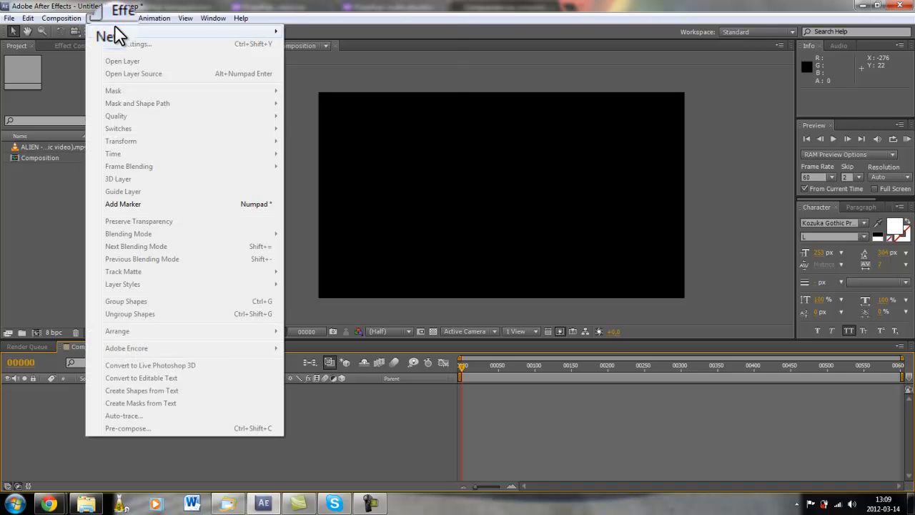
mouse_move(114, 31)
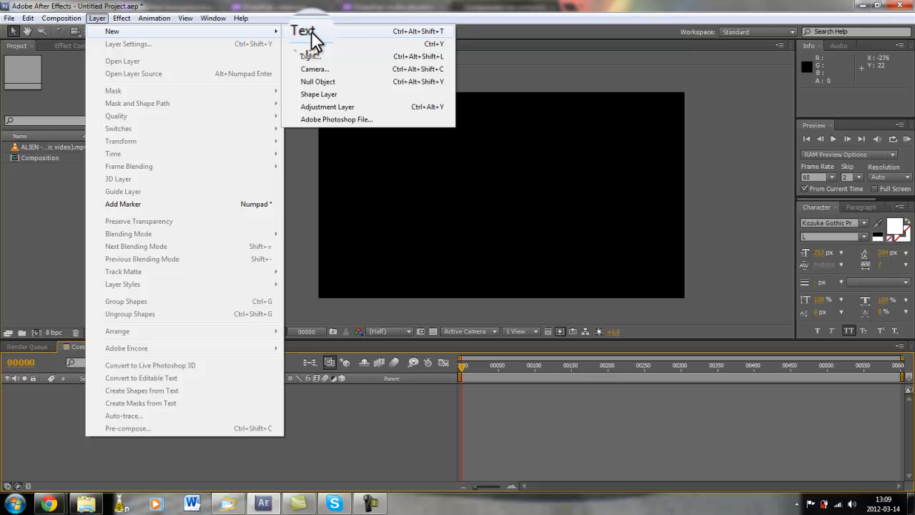
click(311, 33)
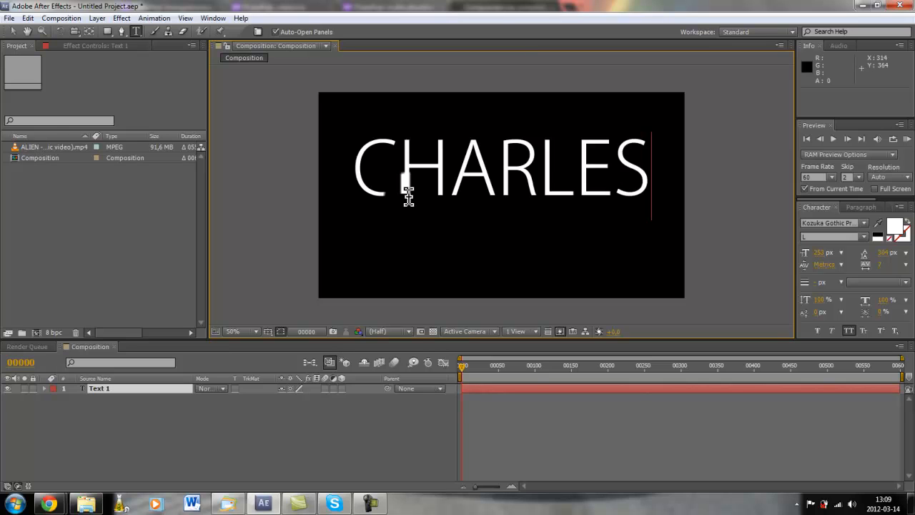
Step: Clear the trial name in the new text layer and enter TEXTE instead
key(BackSpace)
key(BackSpace)
key(BackSpace)
key(BackSpace)
key(BackSpace)
key(BackSpace)
key(BackSpace)
key(BackSpace)
key(BackSpace)
key(BackSpace)
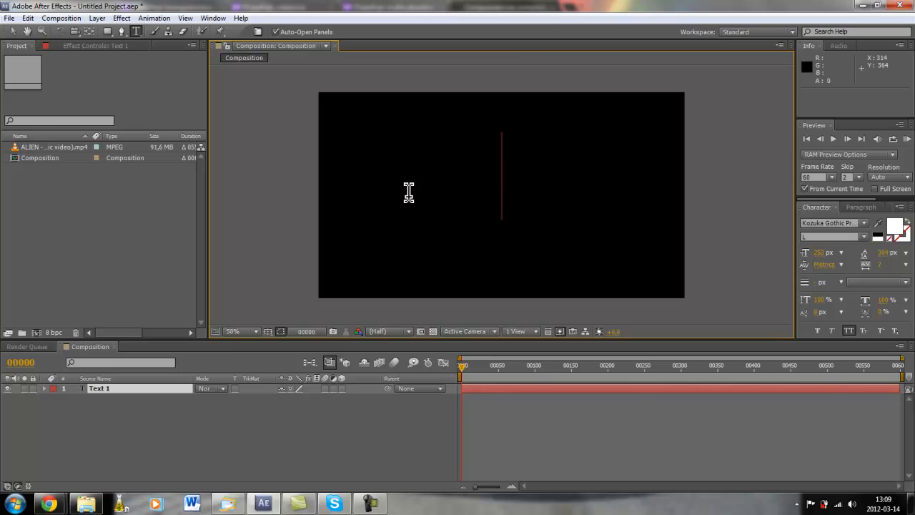
text(TEXTE)
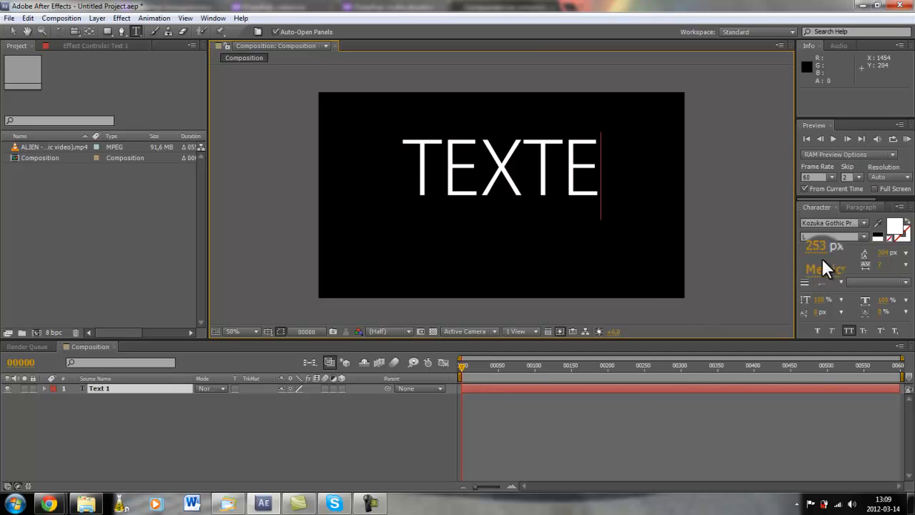
Step: Select the whole word TEXTE and look through the available fonts and the list of panels that can be shown
drag(592, 184, 394, 169)
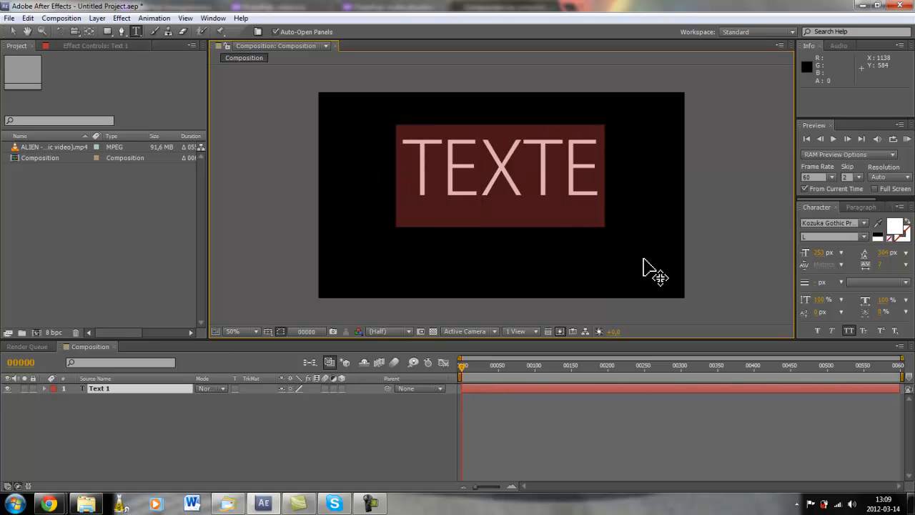
click(863, 223)
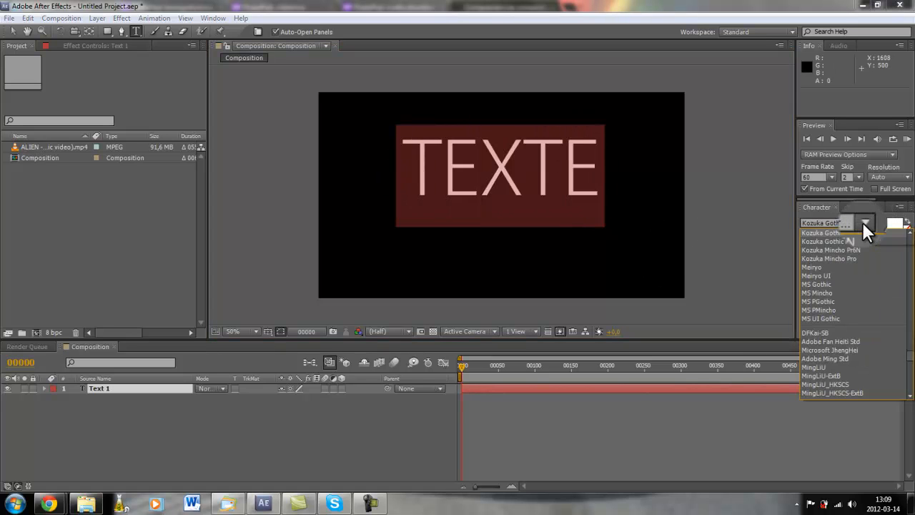
click(826, 241)
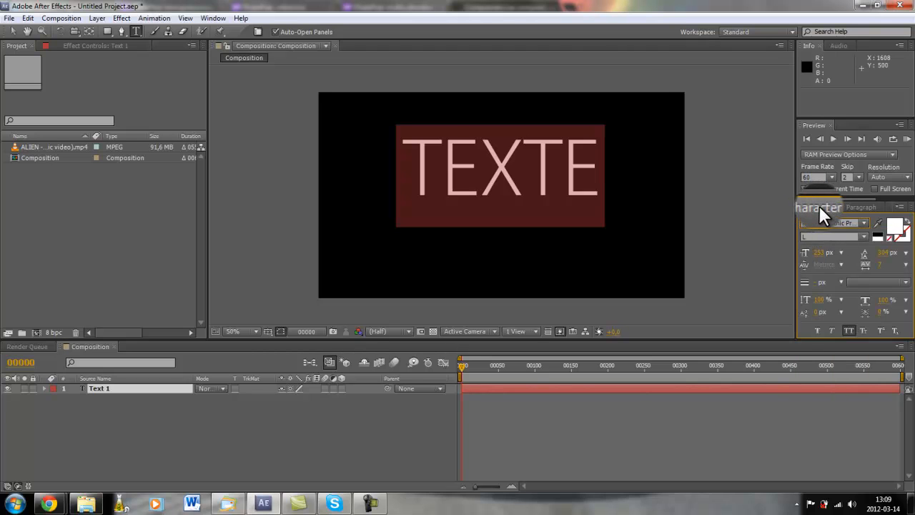
click(208, 18)
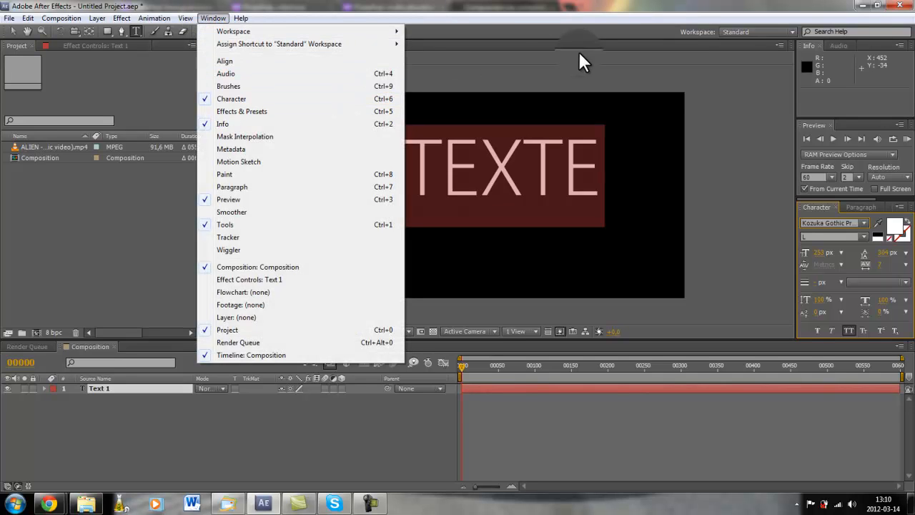
click(585, 9)
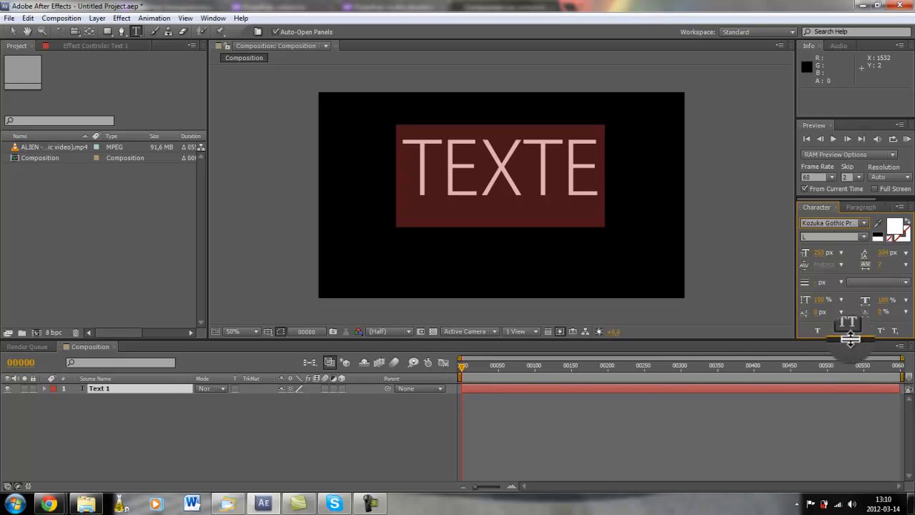
Step: Set the fill color of the word TEXTE to pure red, FF0000
click(894, 228)
drag(450, 210, 564, 173)
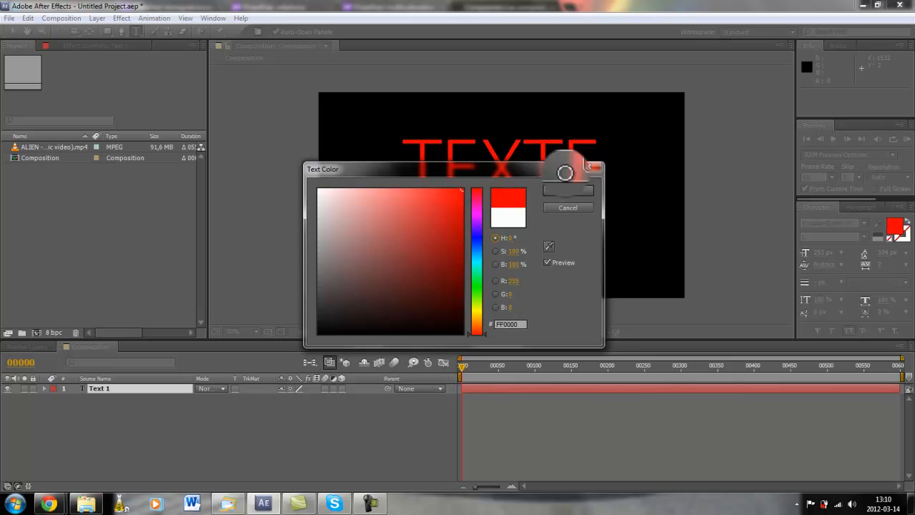
click(567, 190)
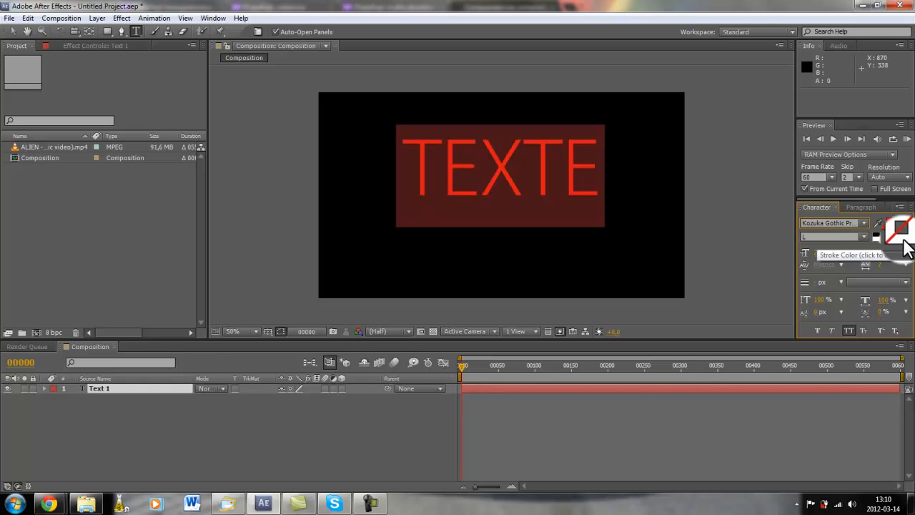
Step: Give the word TEXTE a white stroke, color FFFFFF
click(902, 241)
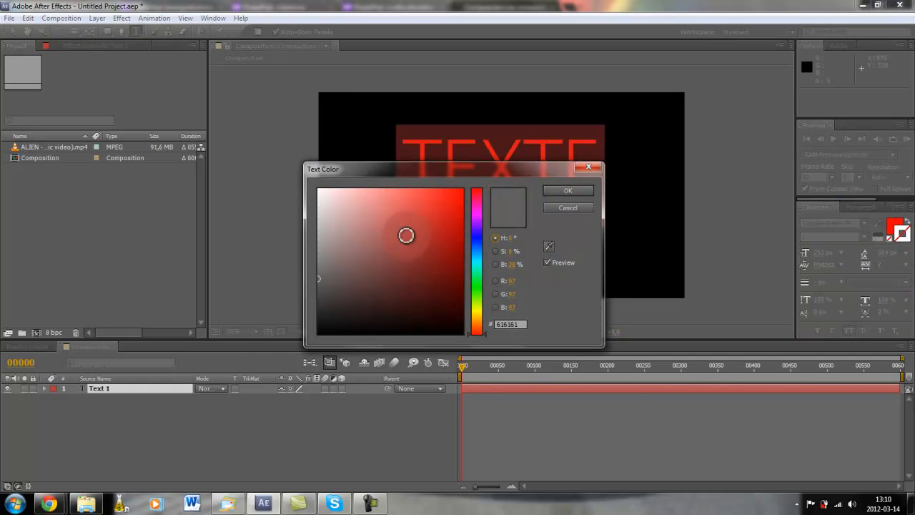
drag(407, 235, 299, 183)
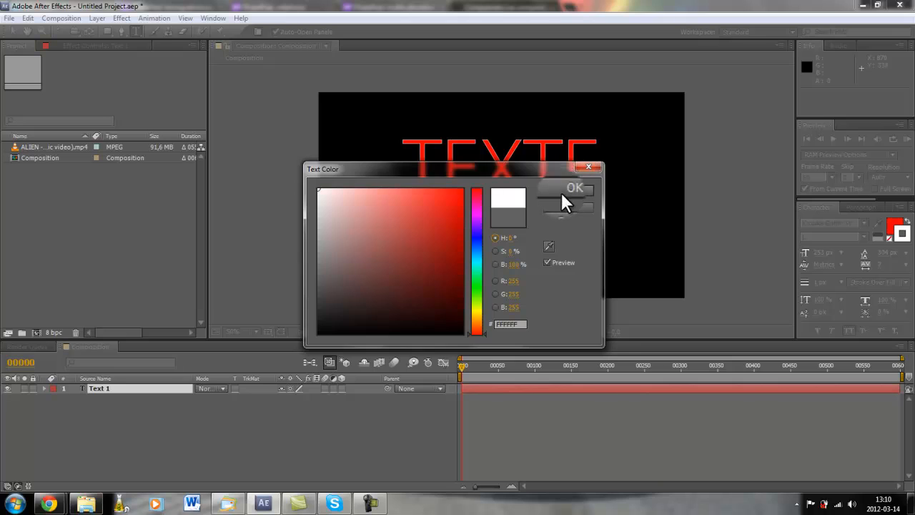
click(564, 191)
Step: Set the stroke width of TEXTE to 7 px, finish editing the text and select its layer
click(608, 175)
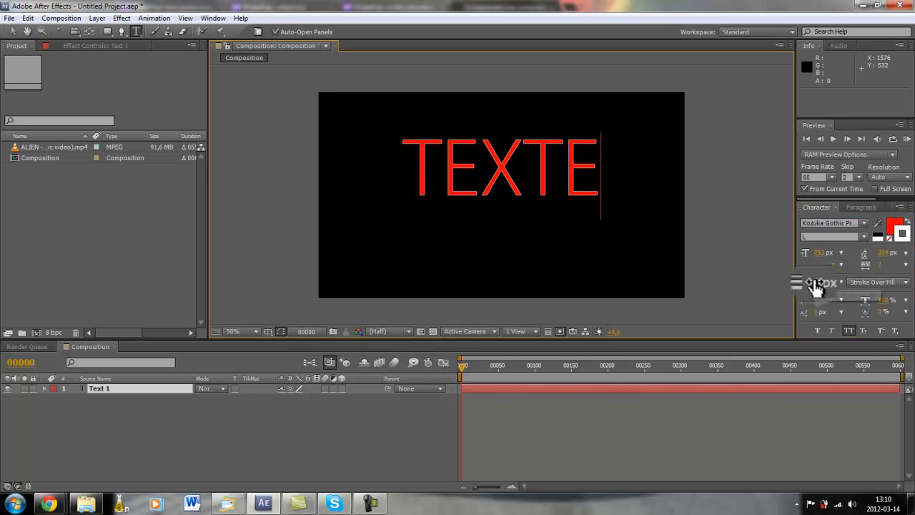
drag(815, 287, 823, 288)
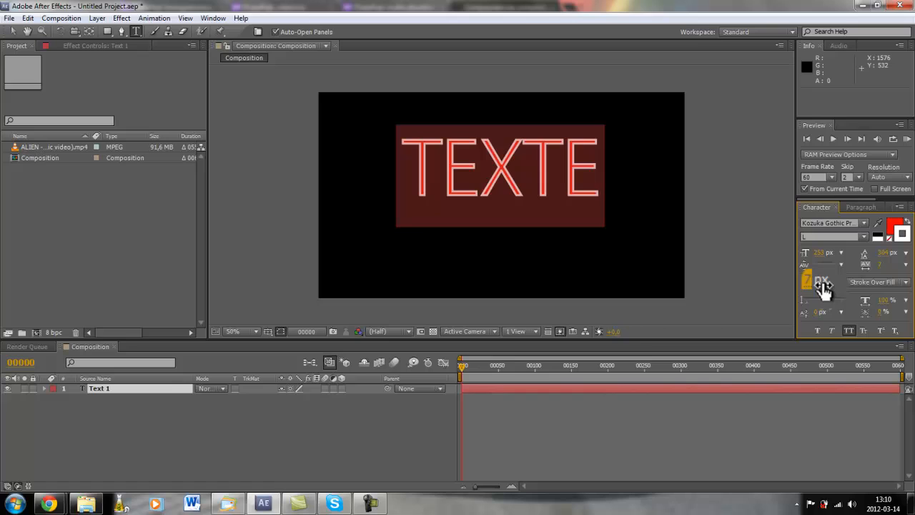
click(182, 421)
click(120, 386)
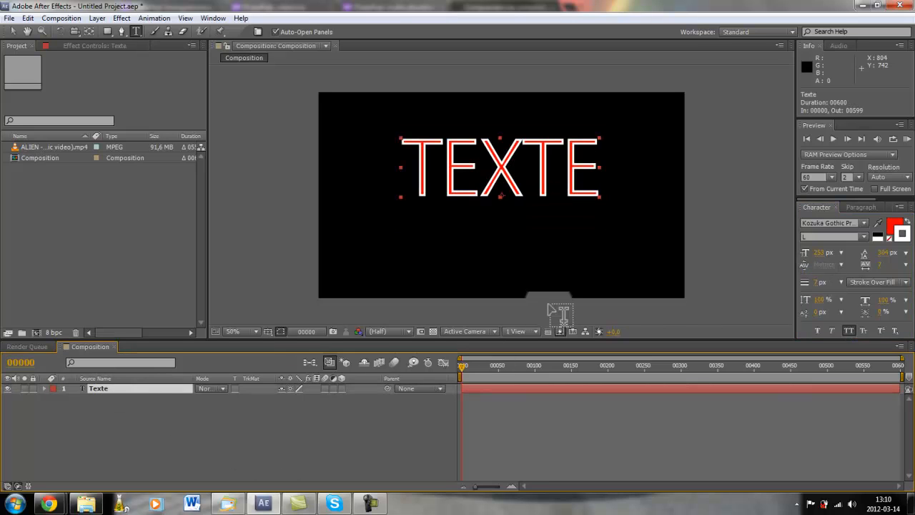
Step: Set the text layer to Fill Over Stroke and its stroke width to 18 px
drag(813, 286, 817, 283)
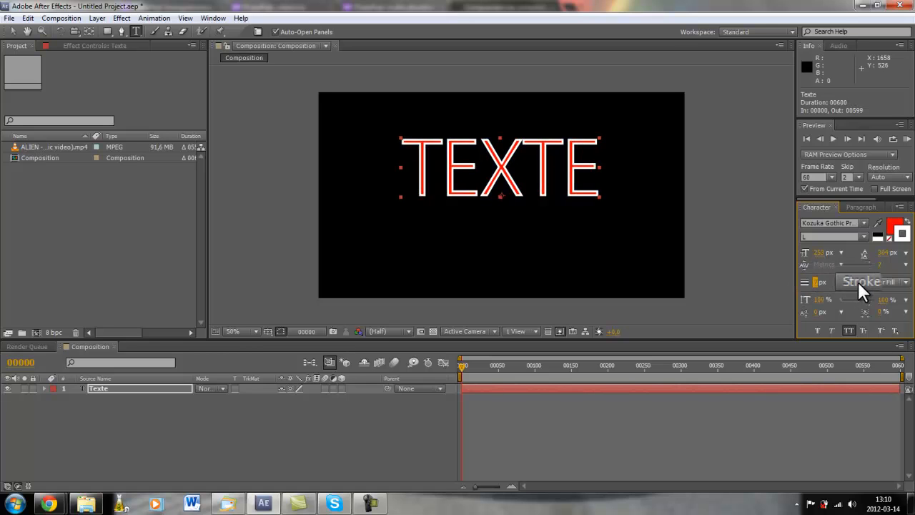
click(858, 281)
click(841, 295)
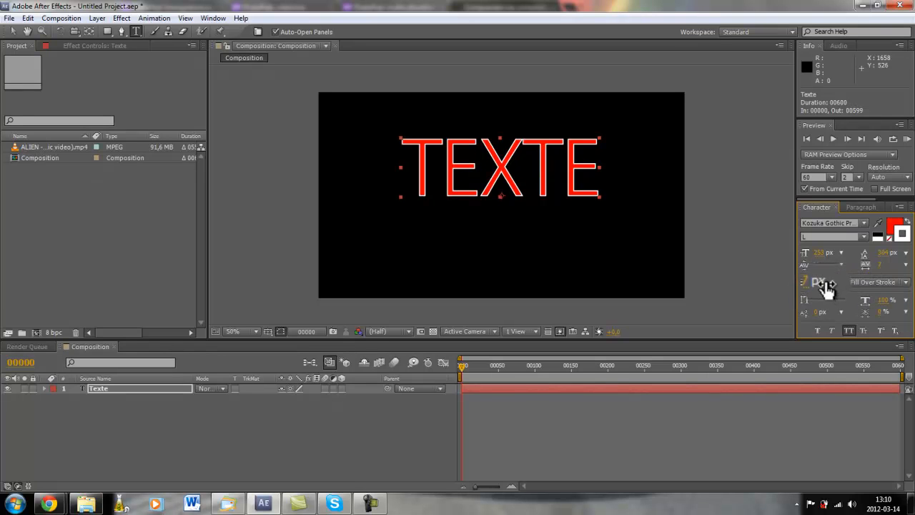
drag(823, 292, 823, 288)
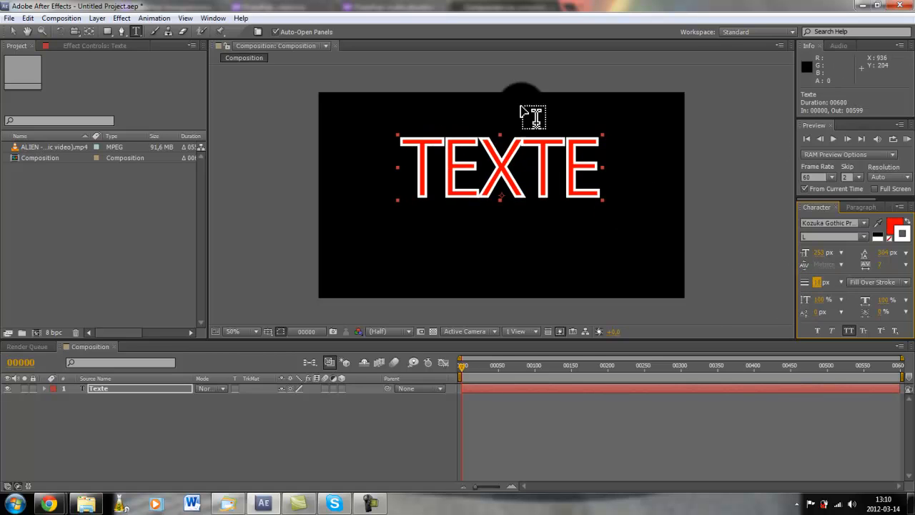
Step: Set the text layer's font size to 303 px and its leading to 265 px
drag(818, 256, 850, 255)
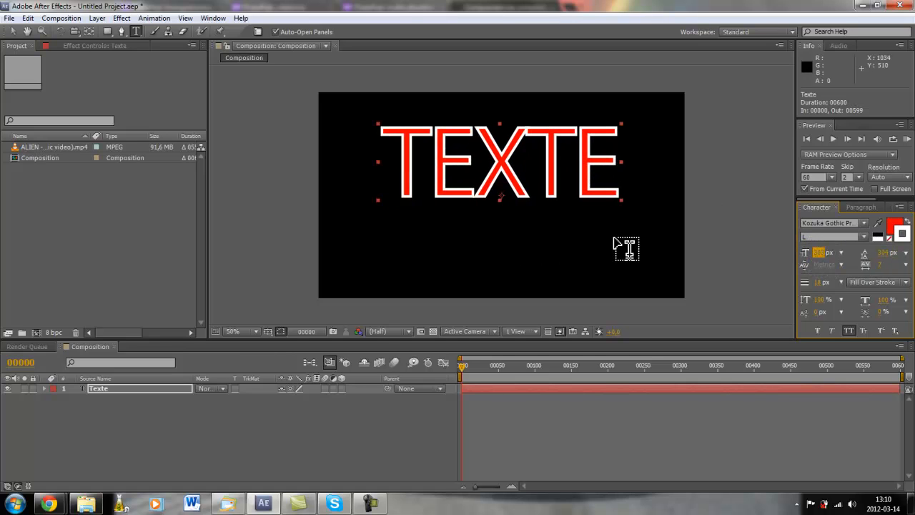
click(597, 183)
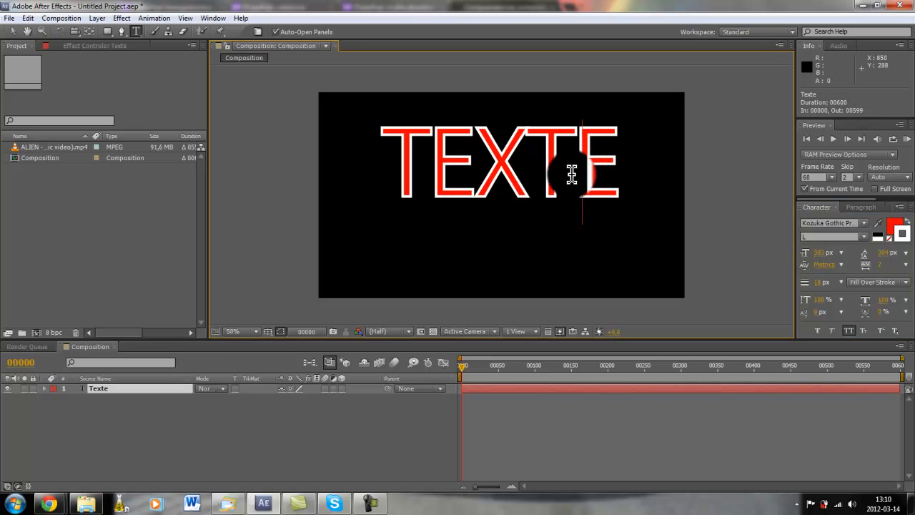
double_click(577, 173)
click(258, 407)
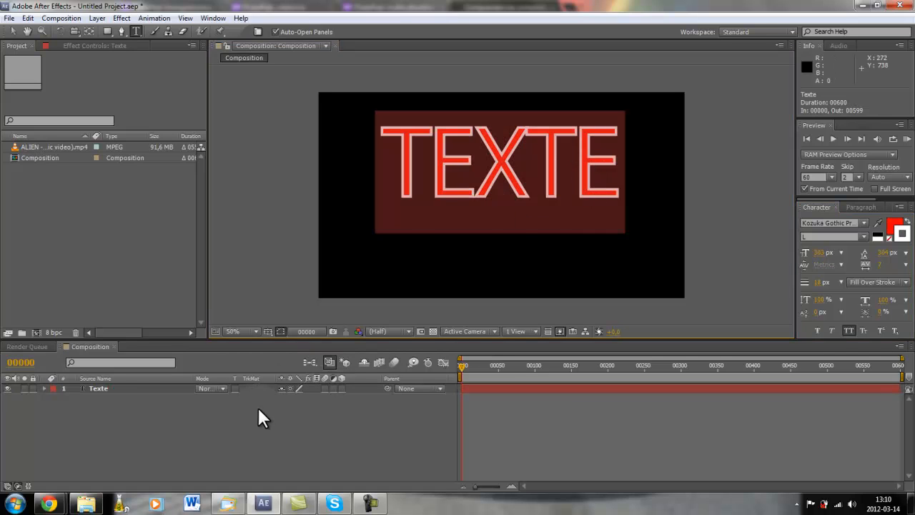
click(149, 389)
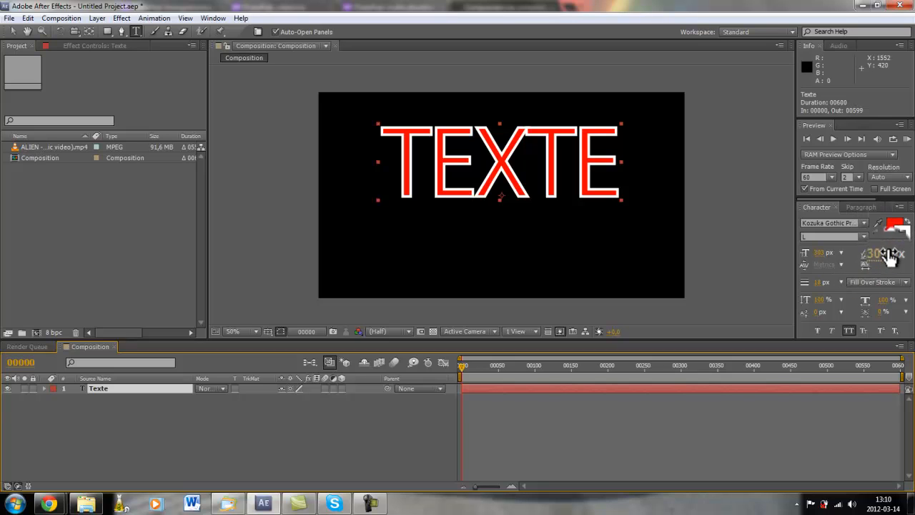
drag(883, 252, 624, 163)
Step: Add a second line reading LIGNES below TEXTE
click(618, 172)
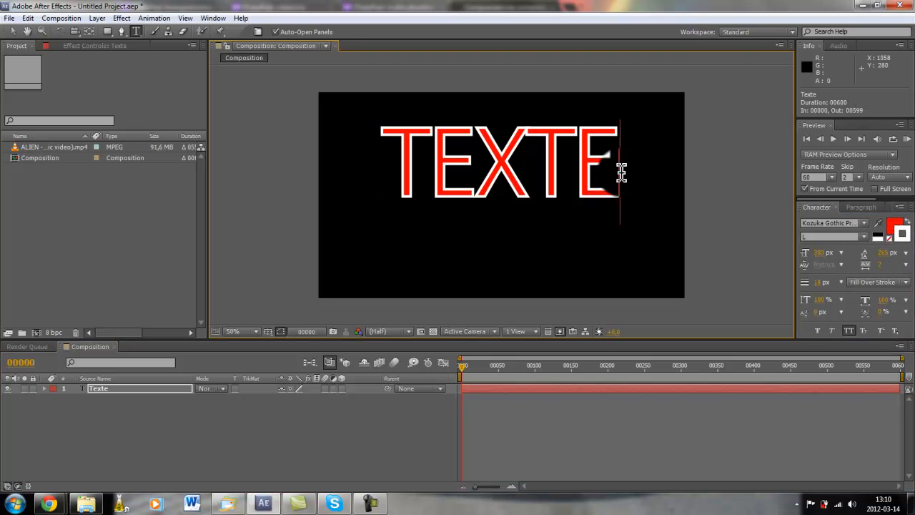
text(222)
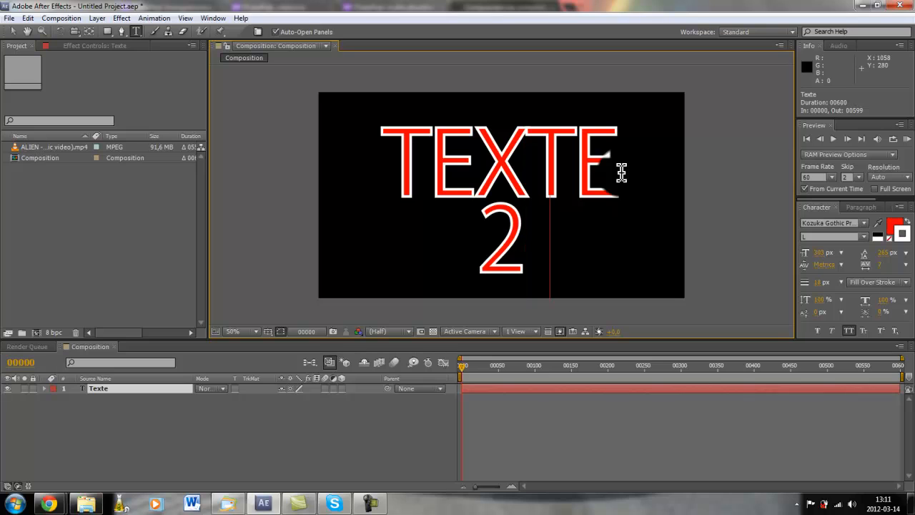
key(BackSpace)
key(BackSpace)
key(BackSpace)
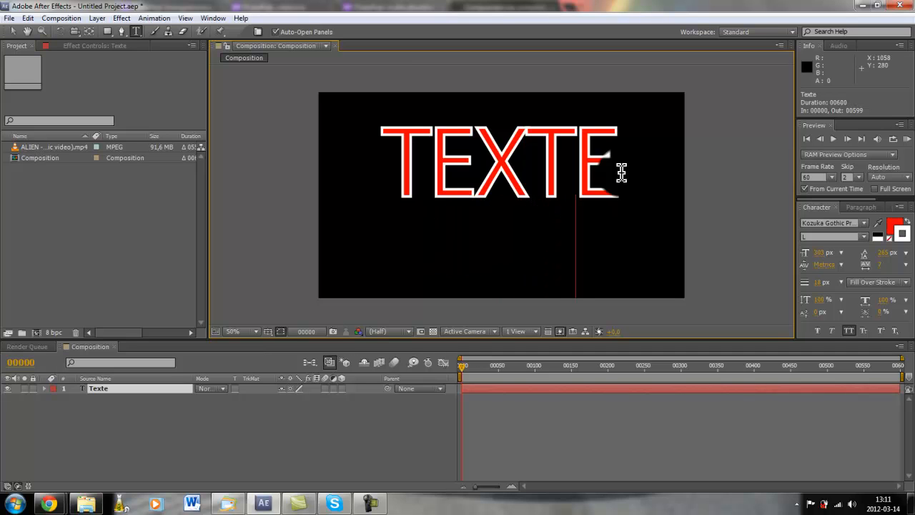
text(LIGNES)
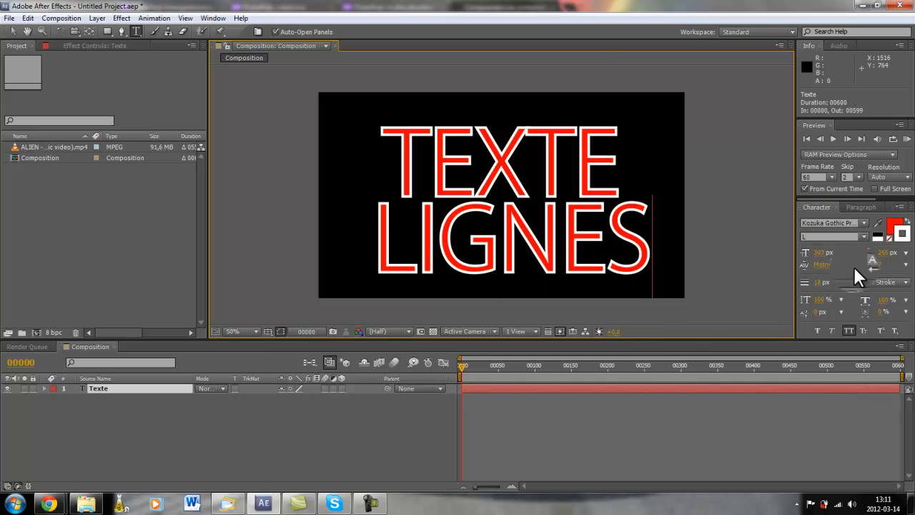
Step: Set the leading of both text lines to Auto and move the text up to about position 634, 276
key(ctrl+a)
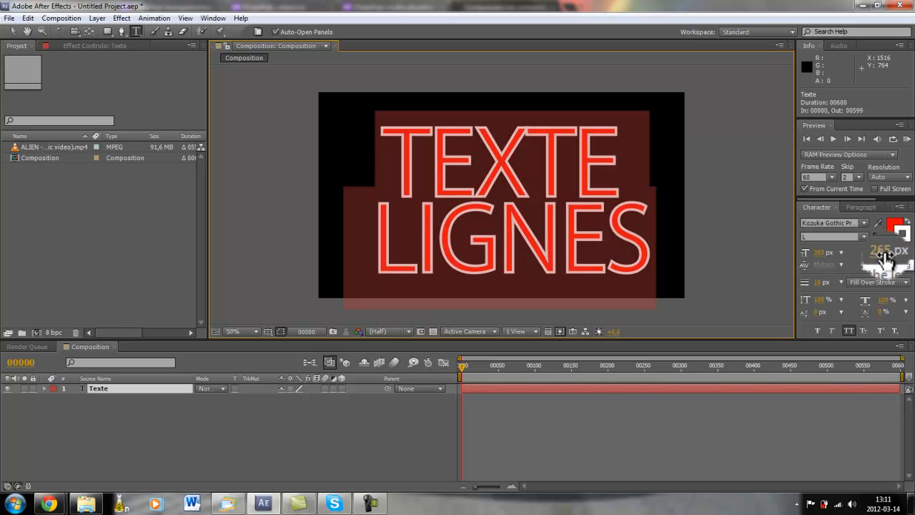
drag(885, 256, 887, 260)
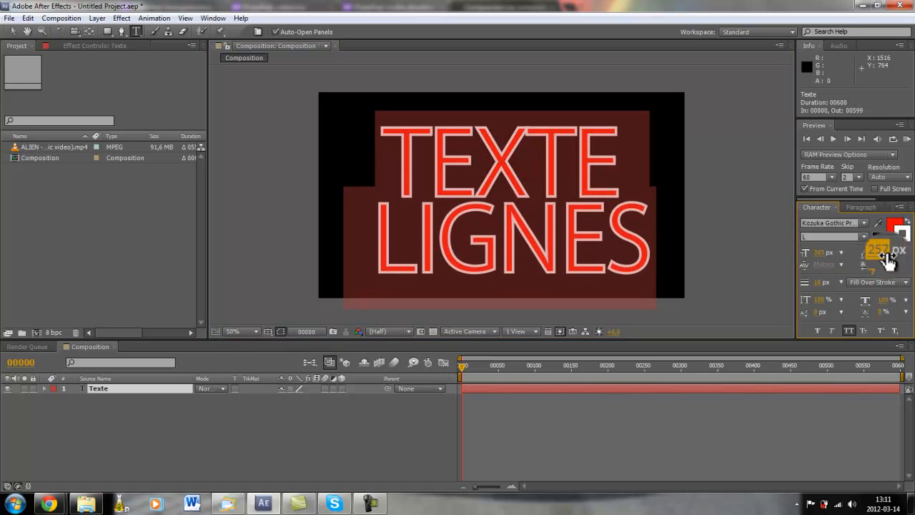
click(906, 253)
click(882, 259)
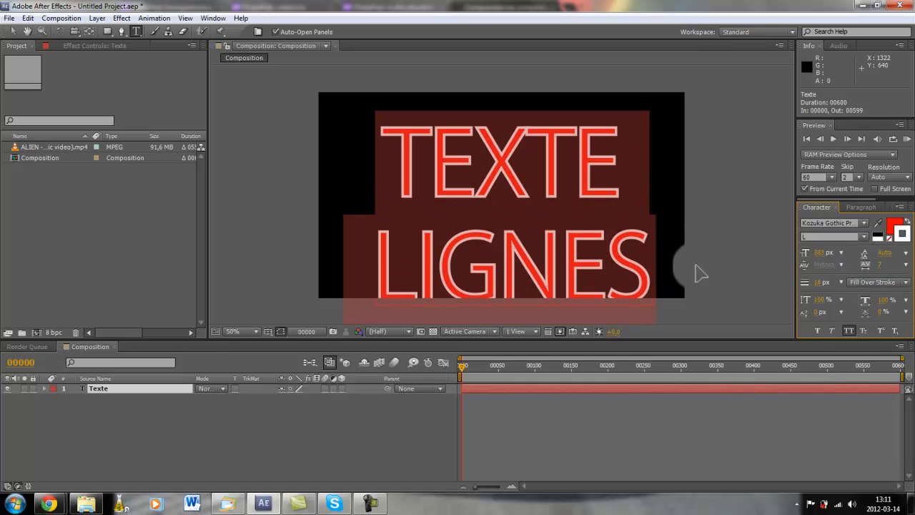
drag(701, 272, 699, 242)
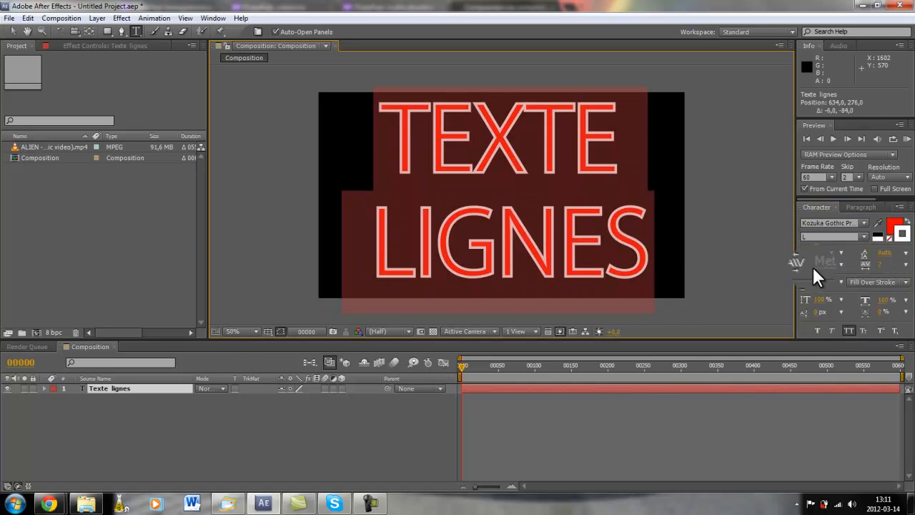
Step: Set the tracking of both lines to 6, try a taller vertical scale and reset that scale to 100%
mouse_move(886, 270)
mouse_down()
mouse_move(910, 269)
mouse_move(861, 270)
mouse_up()
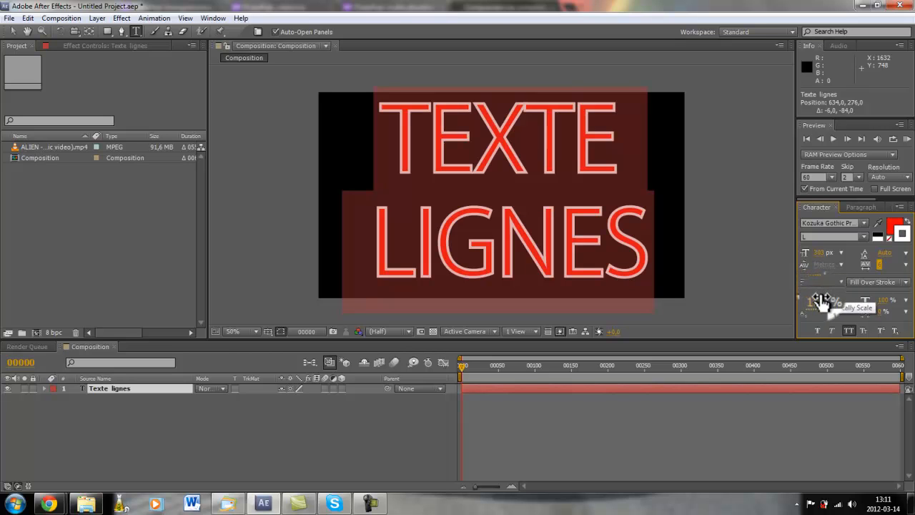
mouse_move(819, 305)
mouse_down()
mouse_move(848, 289)
mouse_move(865, 294)
mouse_move(822, 304)
mouse_up()
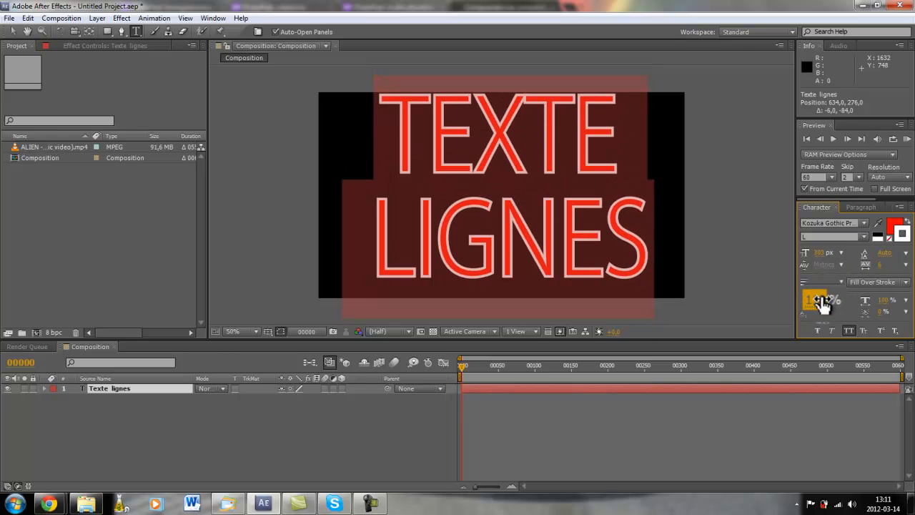
click(822, 304)
text(100)
key(Return)
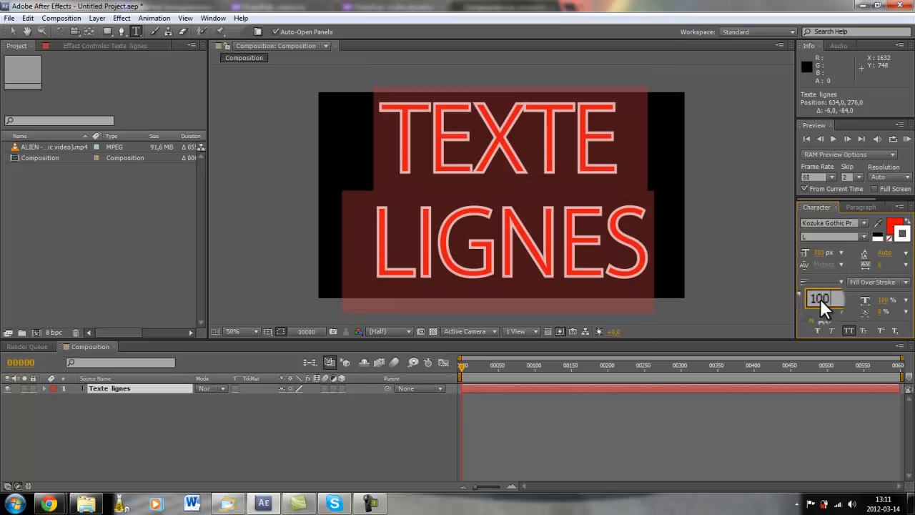
Step: Try a narrower horizontal scale on both text lines and reset that scale to 100%
drag(889, 300, 878, 301)
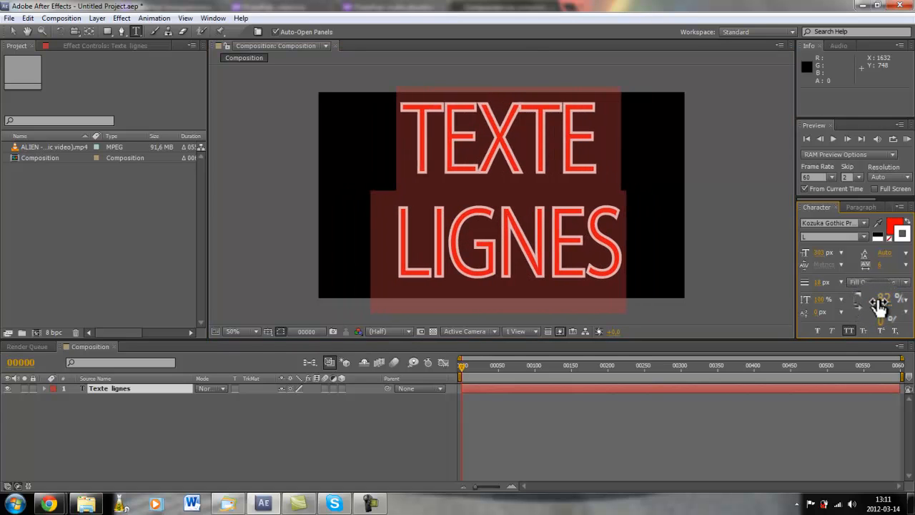
text(100)
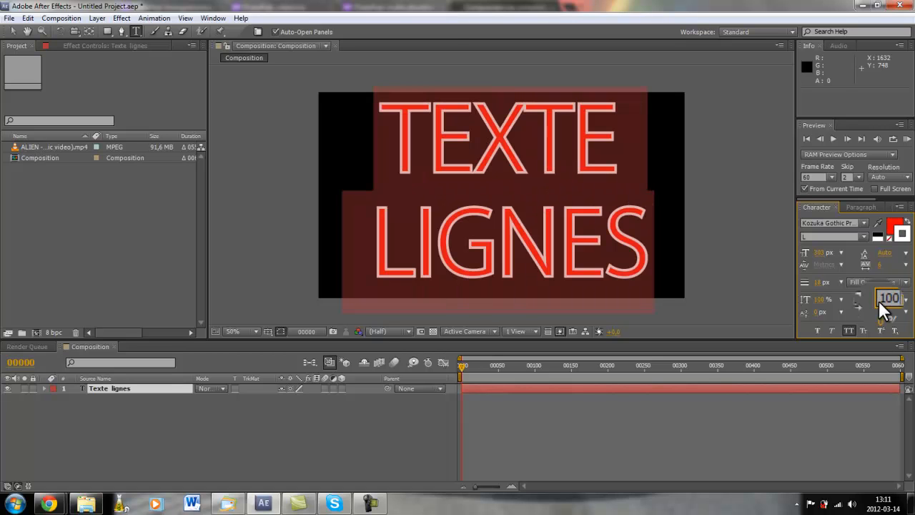
Step: Try toggling faux bold, faux italic and all caps on both text lines, and apply small caps
click(813, 326)
click(815, 327)
click(822, 327)
click(822, 328)
click(833, 331)
click(833, 330)
click(852, 326)
click(852, 326)
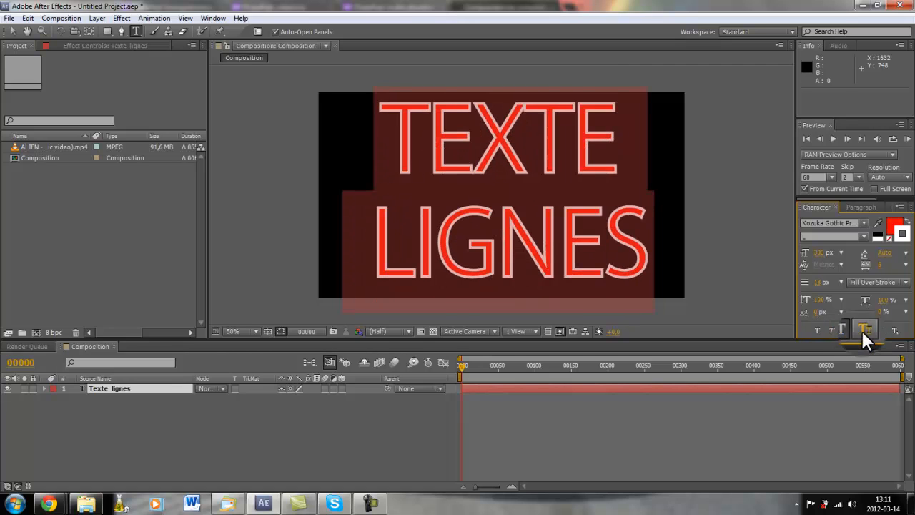
click(863, 331)
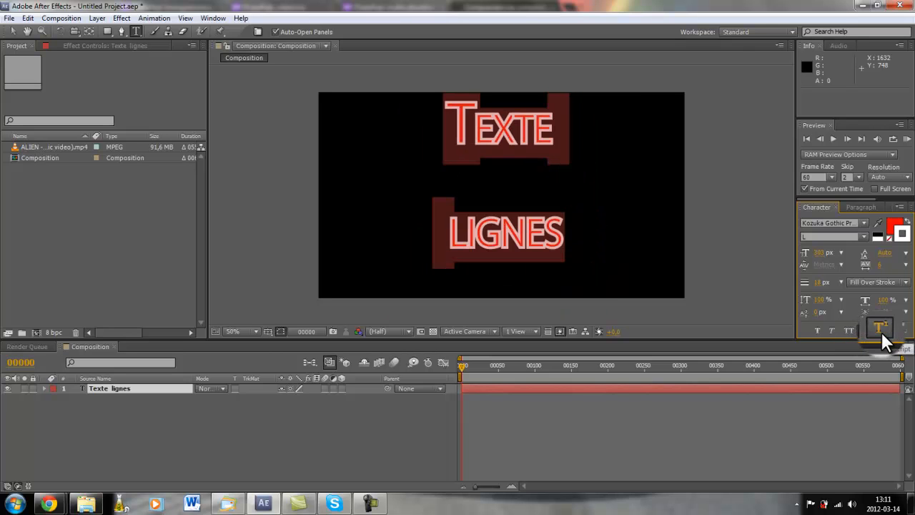
Step: Make the final S of the second line superscript and set its baseline shift to -102 px
click(514, 281)
drag(575, 259, 650, 270)
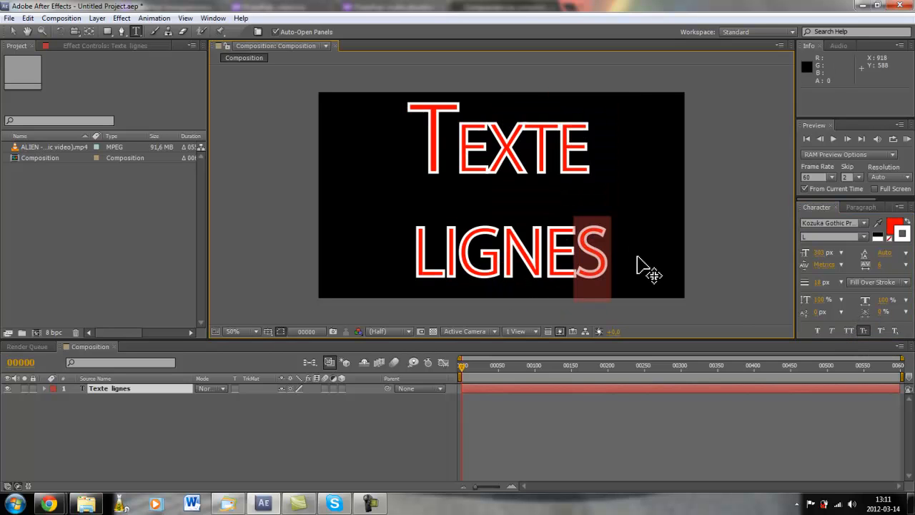
click(877, 333)
drag(819, 313, 795, 347)
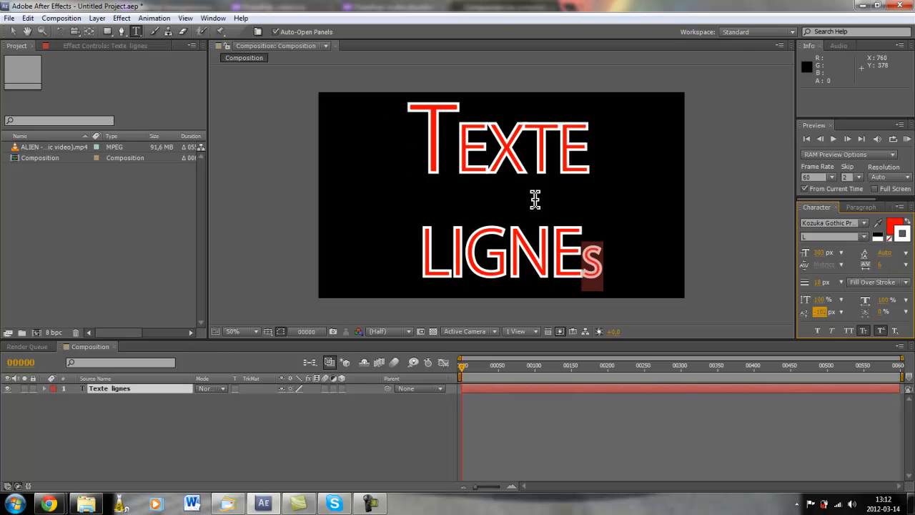
Step: Replace the whole text with Normal and move it down to about position 644, 424
click(490, 165)
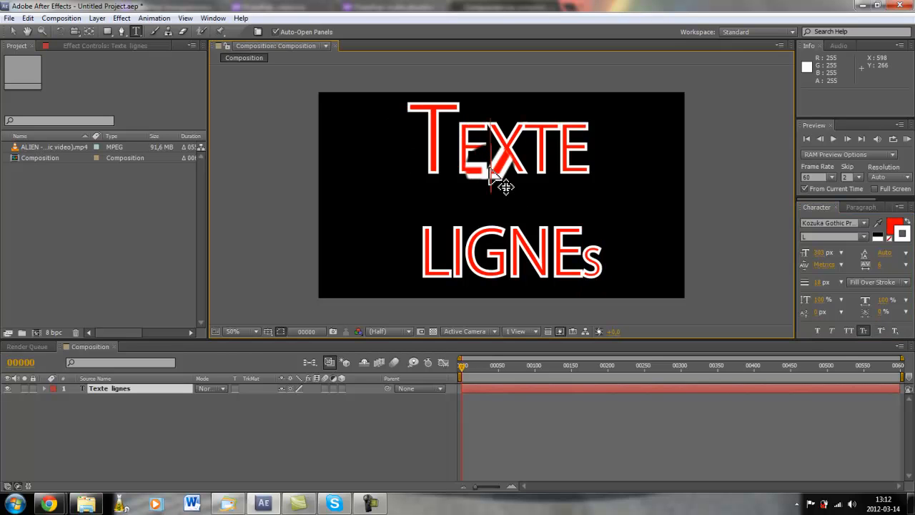
key(ctrl+a)
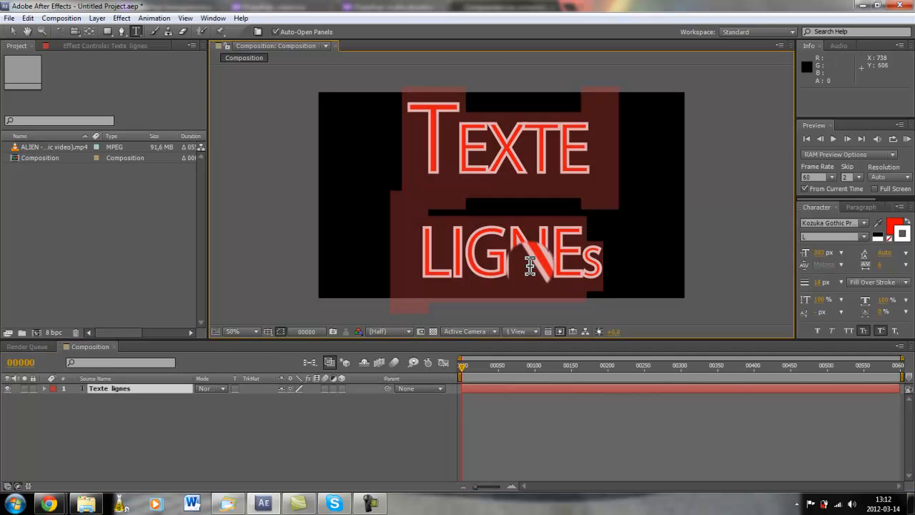
click(530, 264)
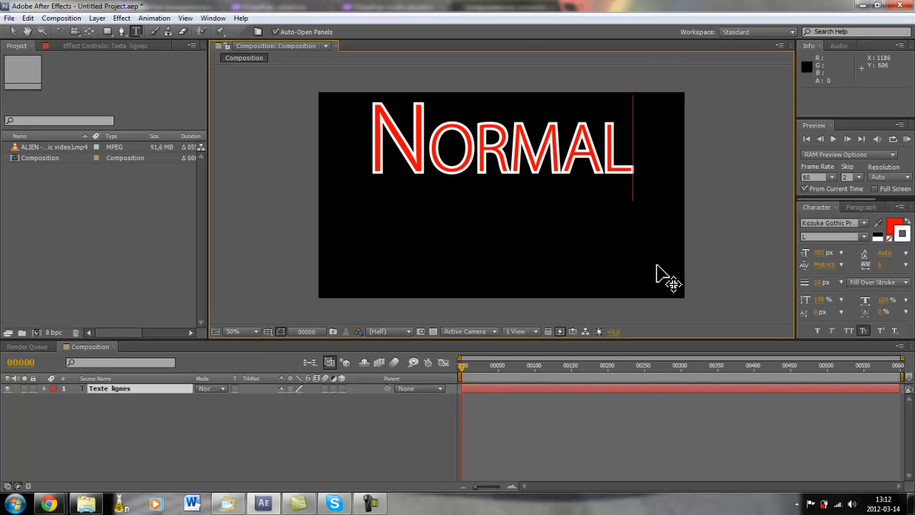
drag(656, 272, 664, 319)
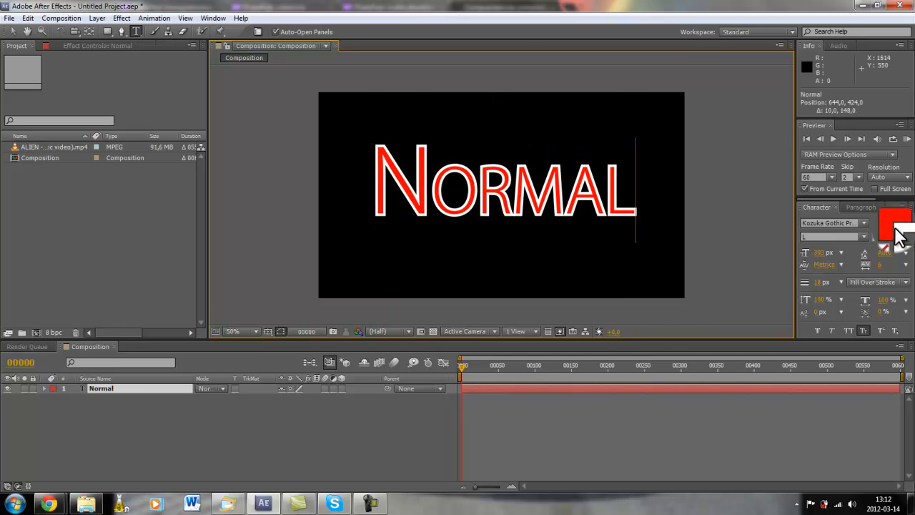
click(895, 225)
drag(475, 275, 476, 253)
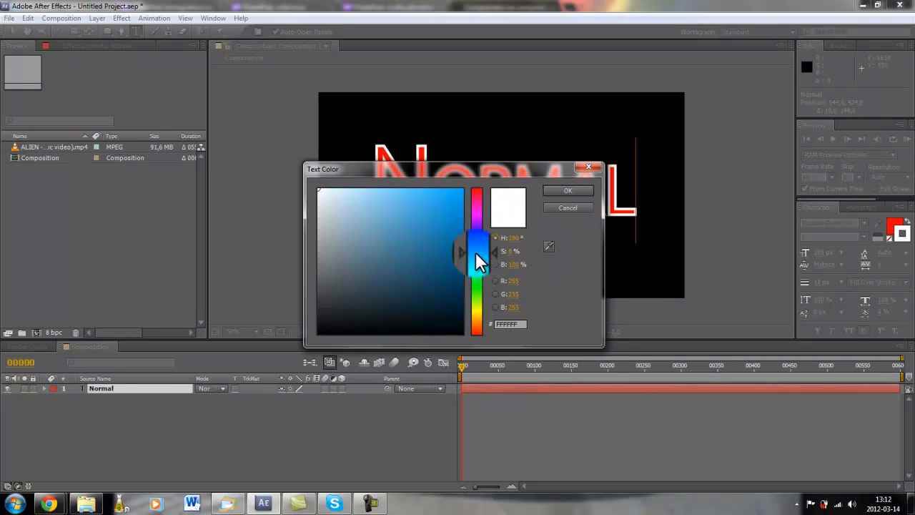
drag(375, 198, 496, 183)
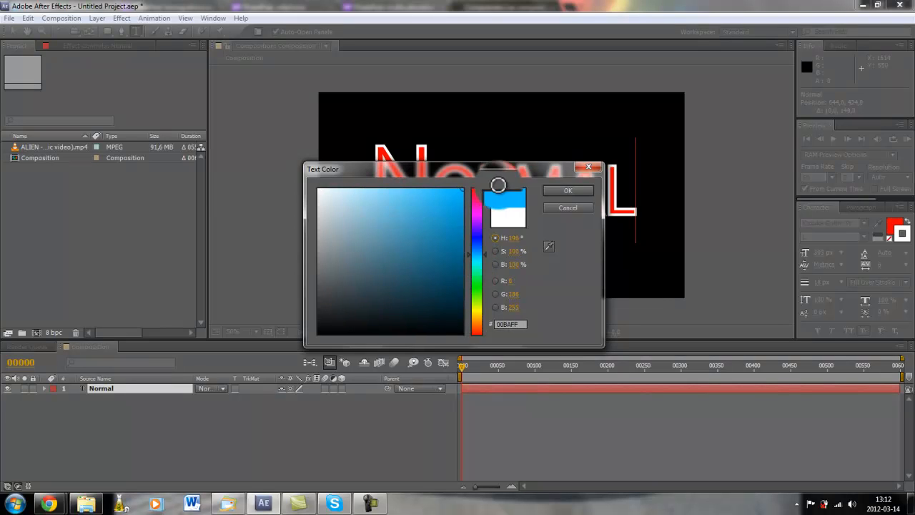
click(580, 207)
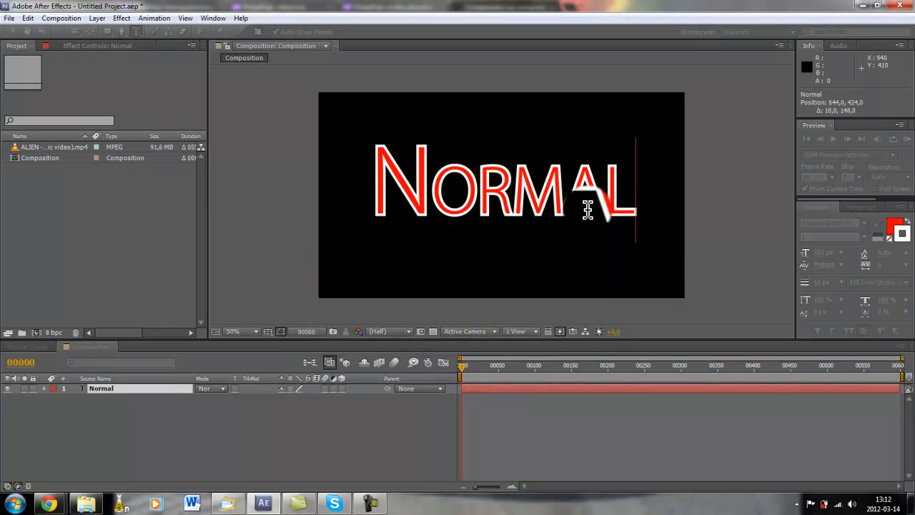
Step: Change the fill color of the whole Normal text to a muted teal blue, then deselect the layer
click(898, 240)
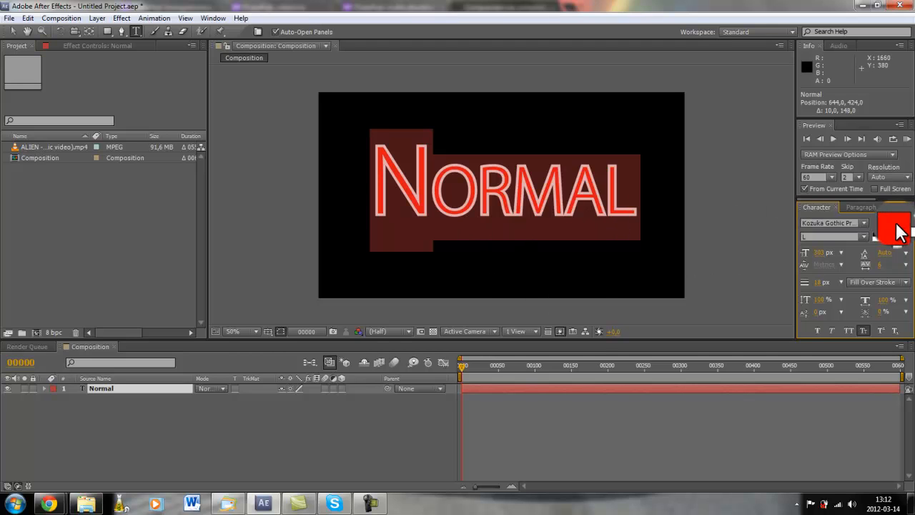
click(895, 226)
click(462, 246)
click(482, 260)
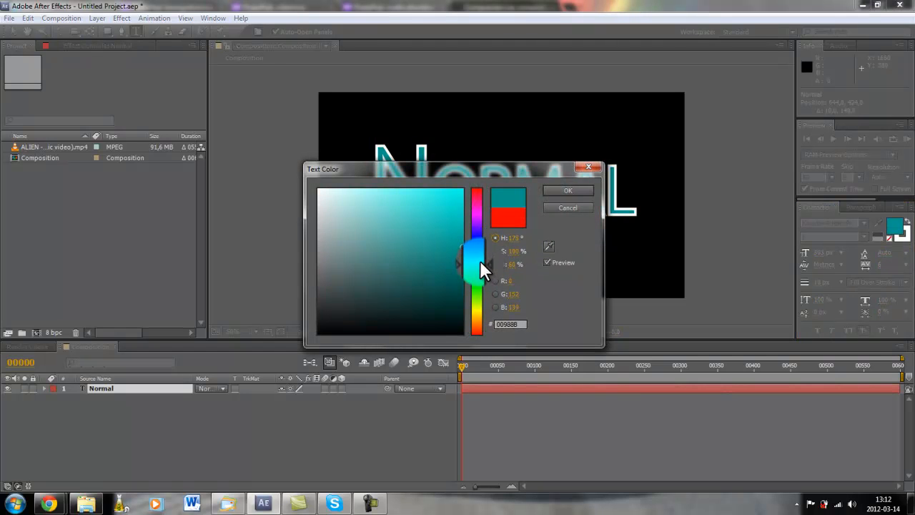
drag(412, 216, 405, 245)
click(569, 191)
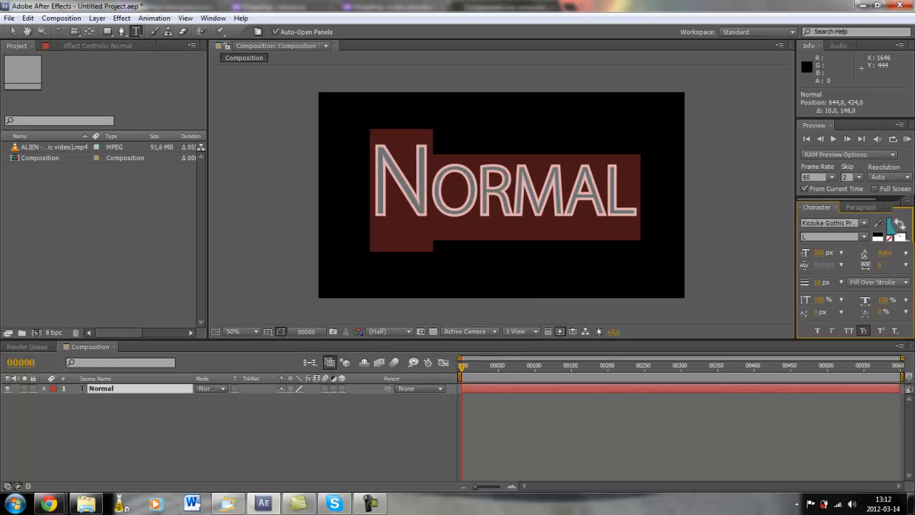
click(519, 433)
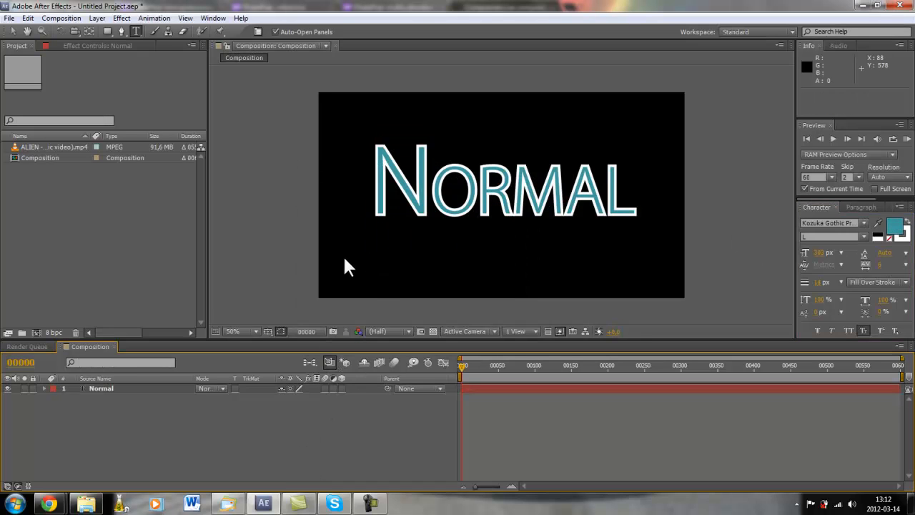
Step: Set the font size of the Normal text layer to 200 px
click(93, 386)
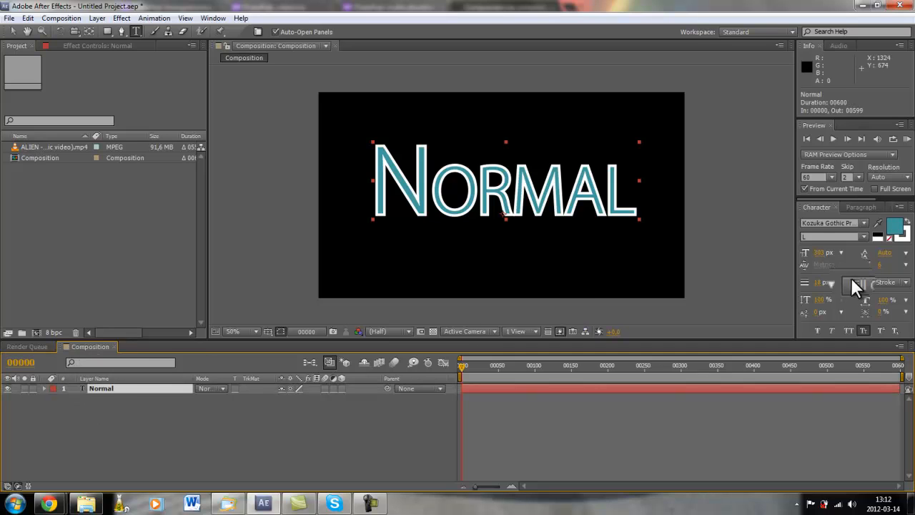
click(825, 250)
text(200)
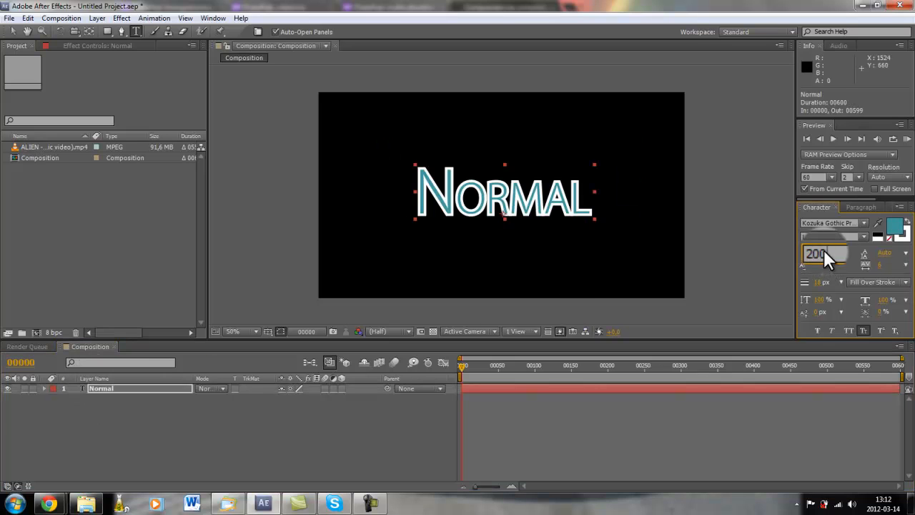
key(Return)
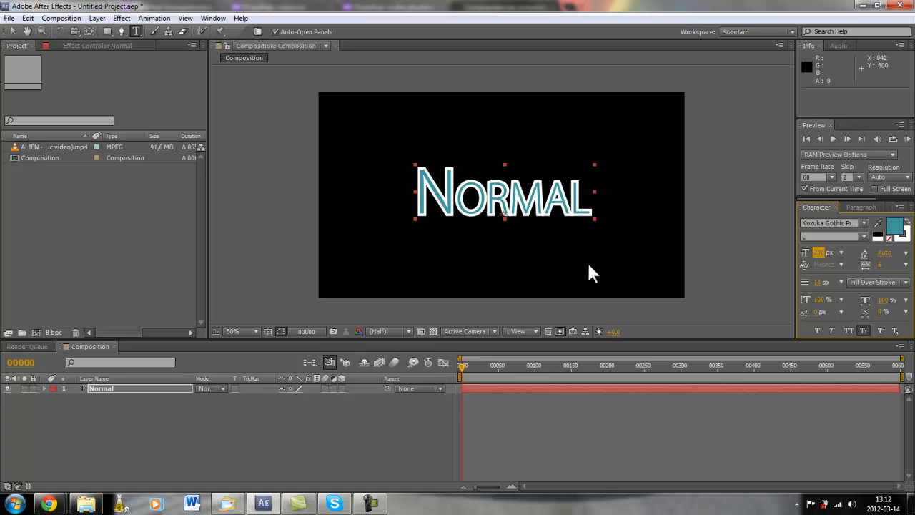
click(375, 504)
Step: Start a new solid layer named Bg and match its size to the composition
click(127, 15)
mouse_move(90, 21)
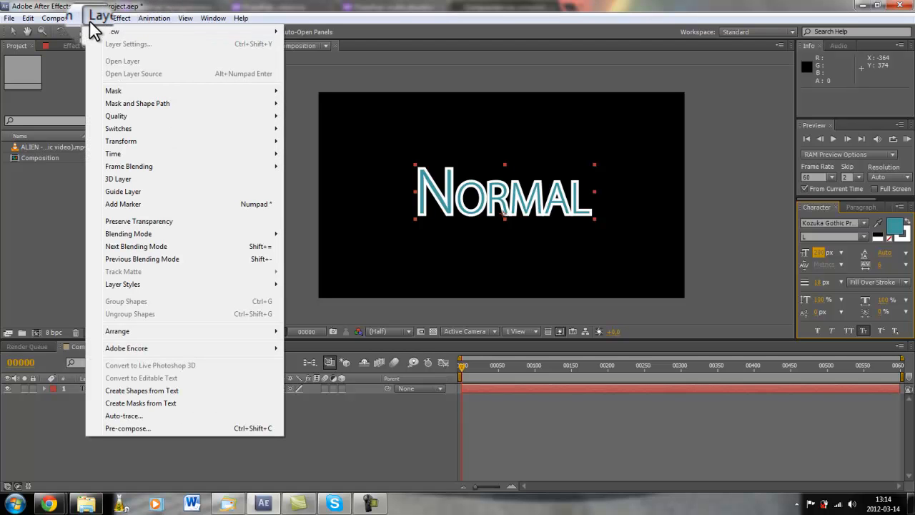
mouse_move(117, 30)
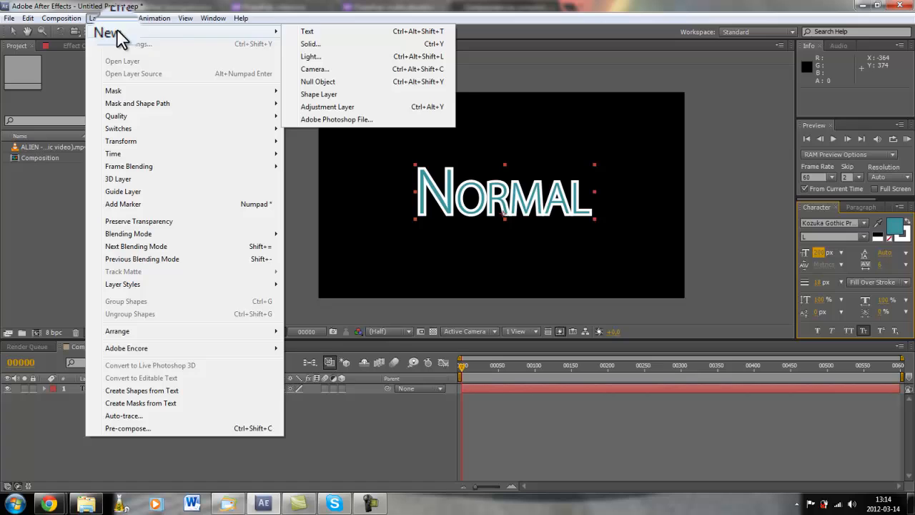
click(325, 43)
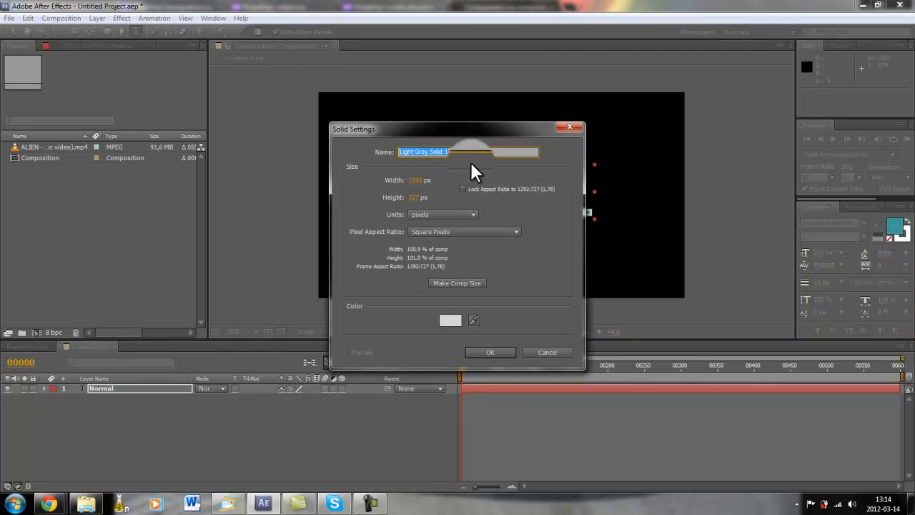
key(BackSpace)
text(Bg)
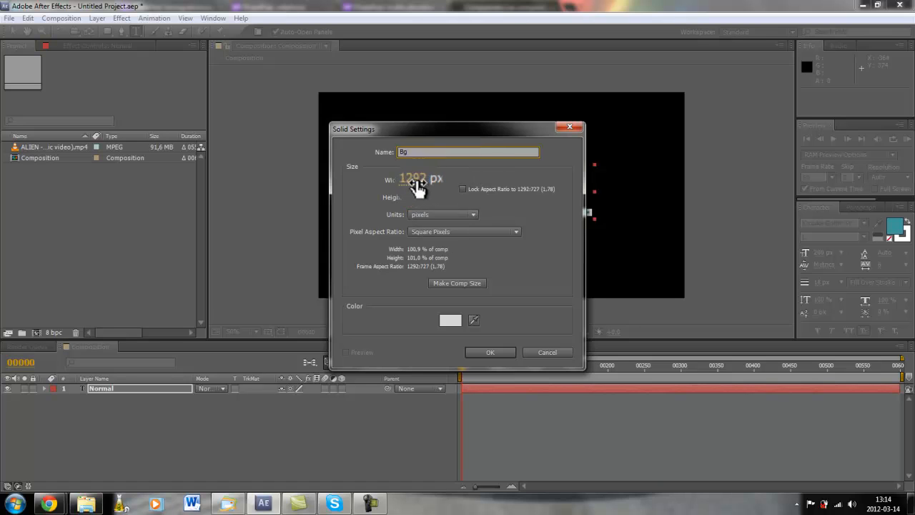
drag(422, 182, 406, 203)
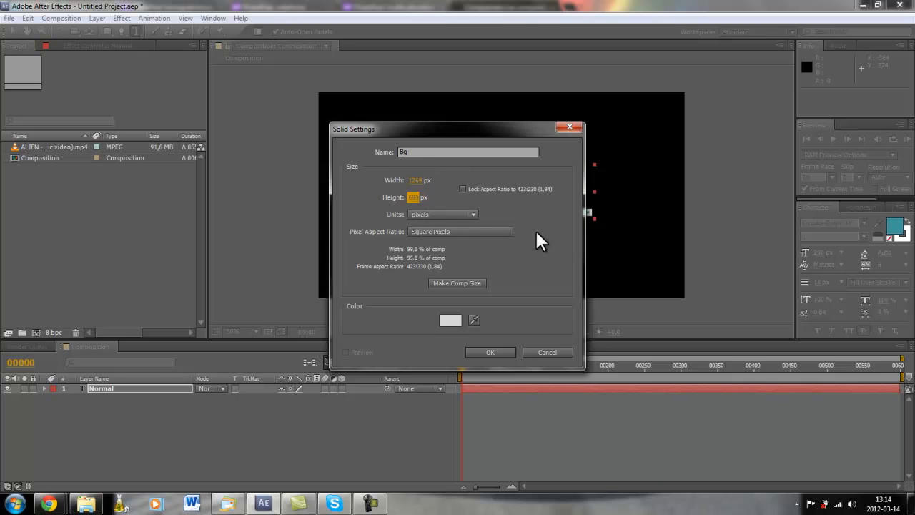
click(455, 282)
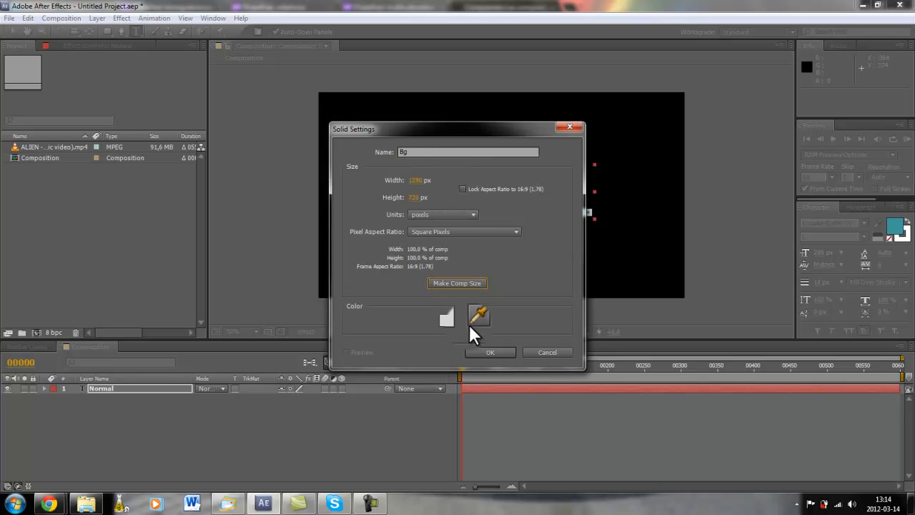
Step: Set the Bg solid's color to black (000000) and create the layer
click(447, 317)
mouse_move(380, 212)
mouse_down()
mouse_move(270, 170)
mouse_move(275, 342)
mouse_up()
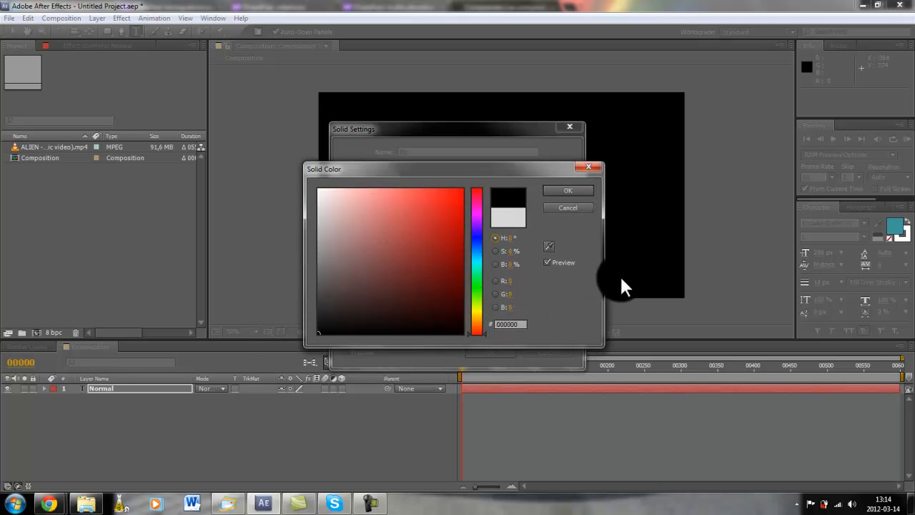
click(560, 189)
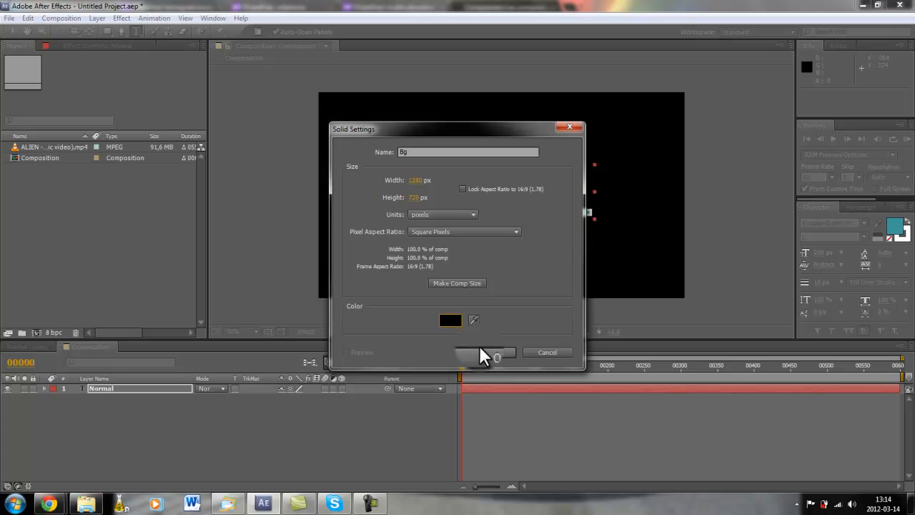
click(479, 349)
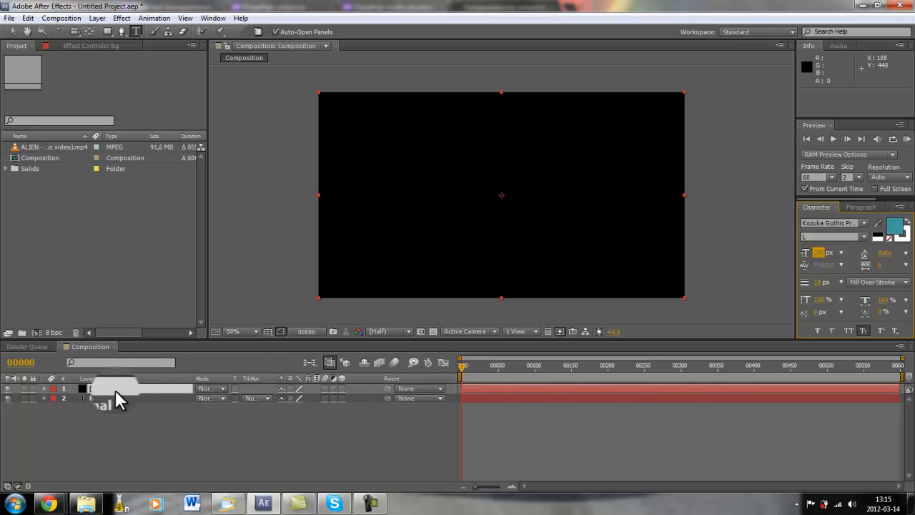
Step: Move the Bg layer below the Normal text layer and keep it selected
drag(114, 385, 297, 270)
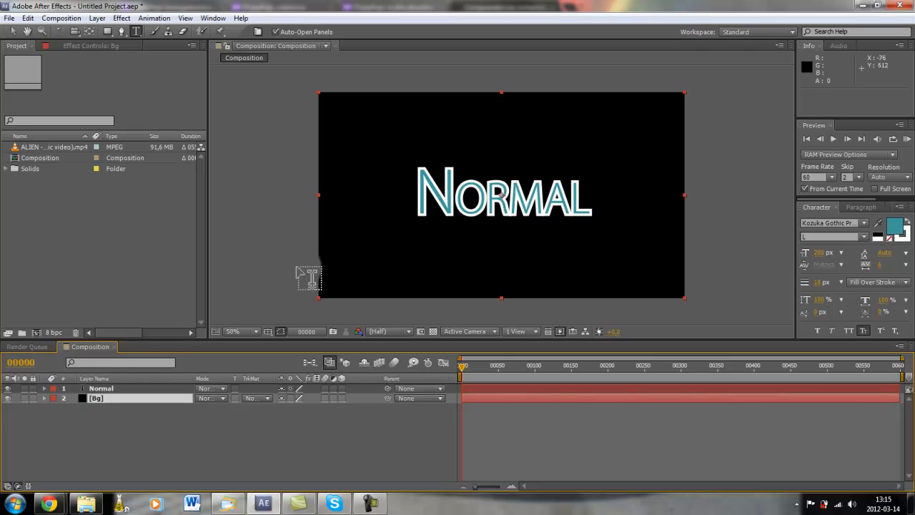
drag(297, 271, 164, 344)
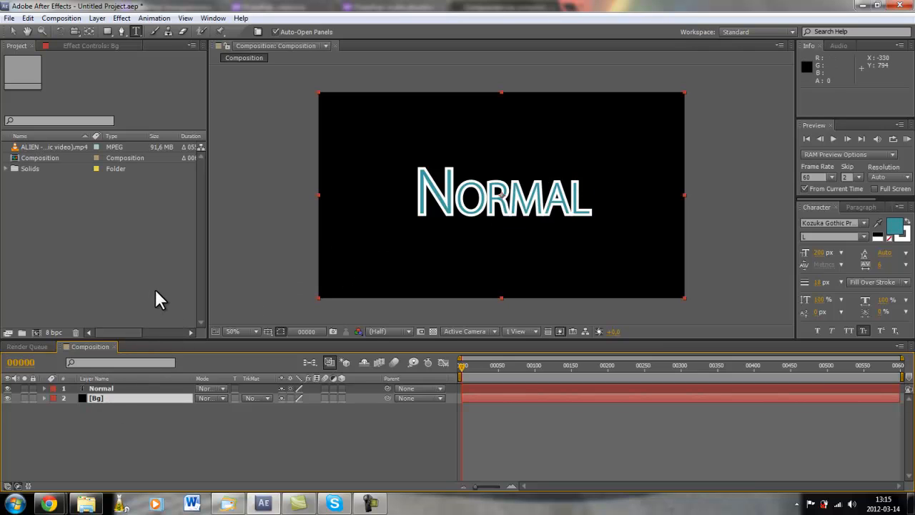
mouse_move(99, 402)
mouse_down()
mouse_move(97, 385)
mouse_move(98, 401)
mouse_up()
drag(100, 399, 108, 23)
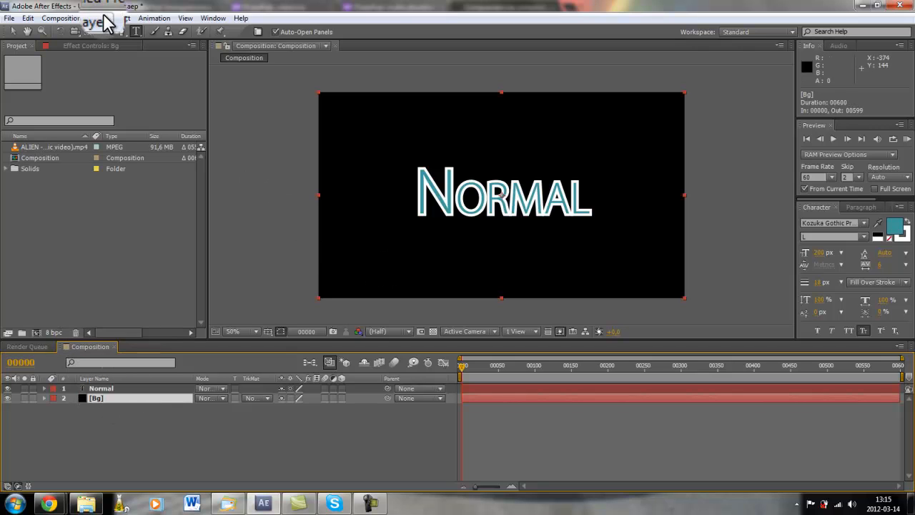
Step: Start a new solid layer named Carré with a width and height of 400 px
click(102, 18)
mouse_move(118, 32)
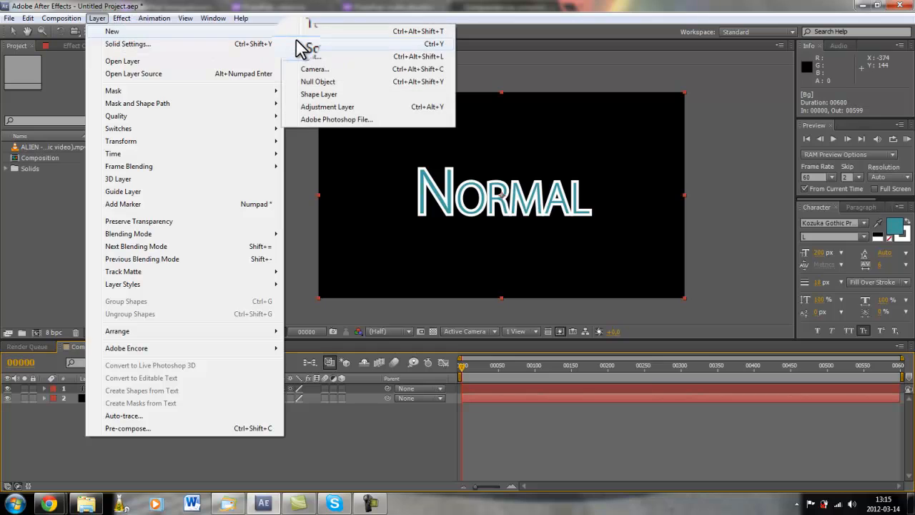
click(306, 48)
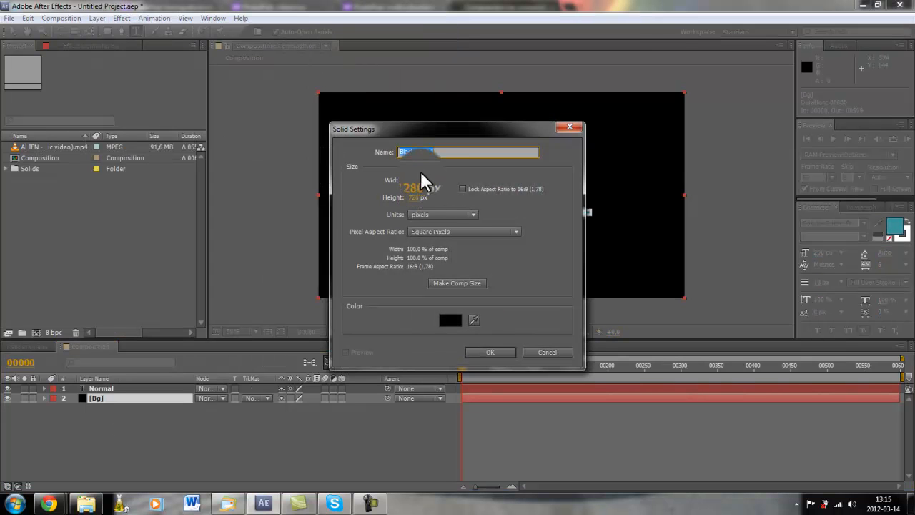
text(Carré)
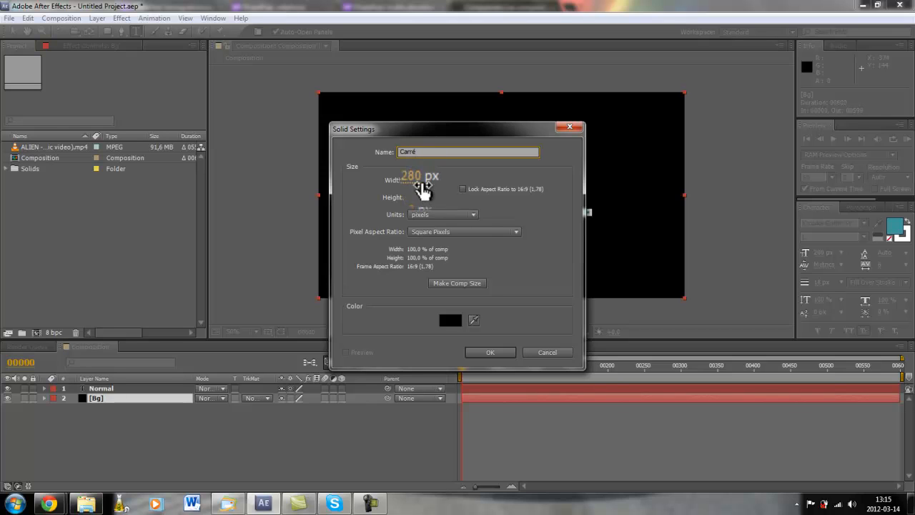
click(419, 180)
text(400)
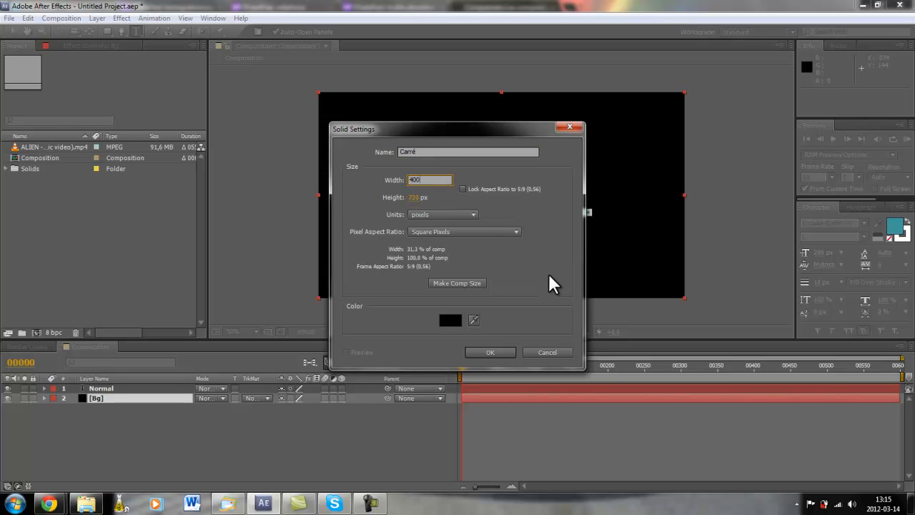
click(413, 198)
text(4020)
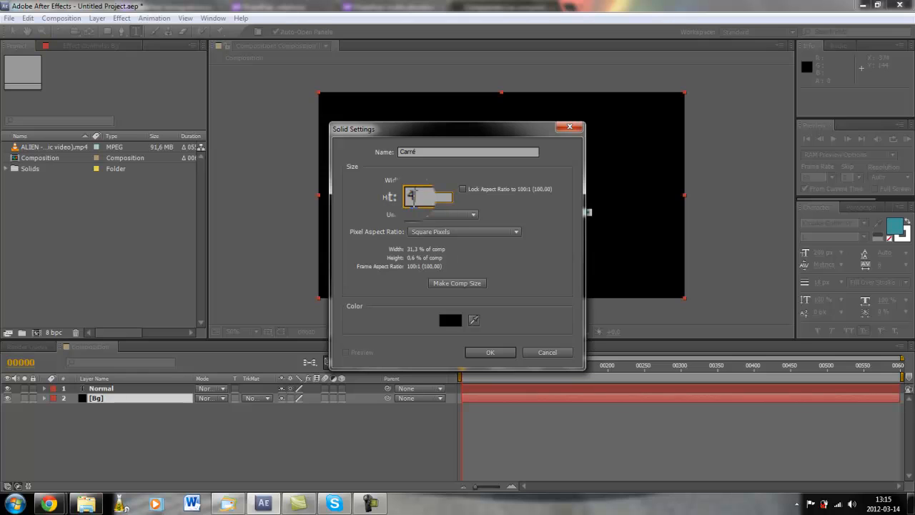
key(BackSpace)
key(BackSpace)
text(00)
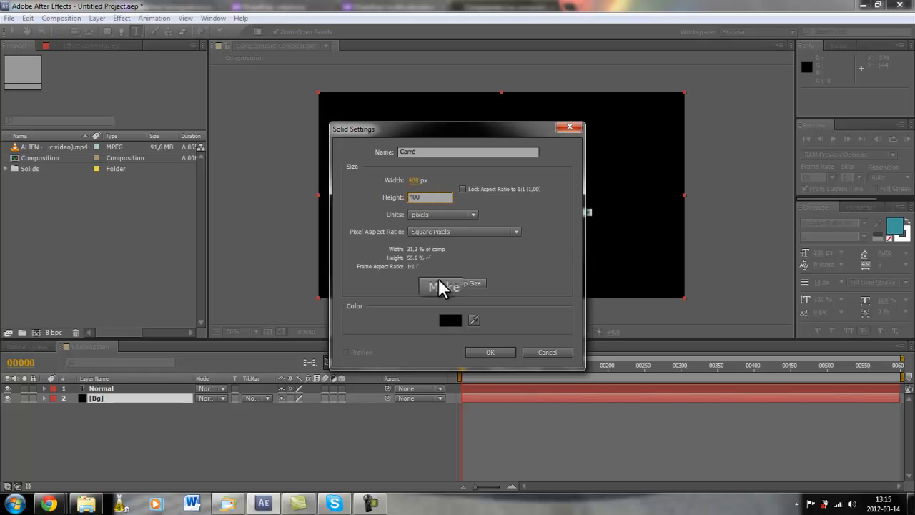
Step: Set the Carré solid's color to dark blue (R 0, G 20, B 143) and create the layer
click(456, 322)
click(409, 241)
drag(408, 241, 490, 249)
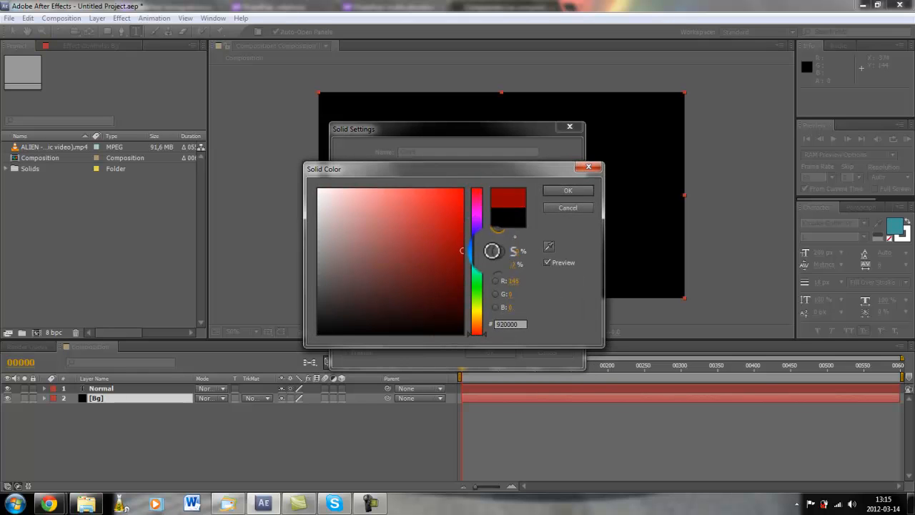
click(479, 239)
click(568, 190)
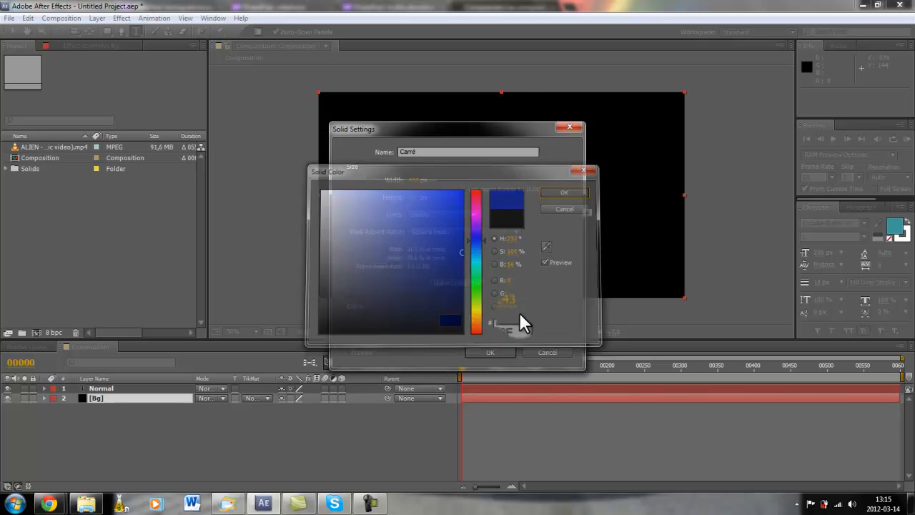
click(492, 354)
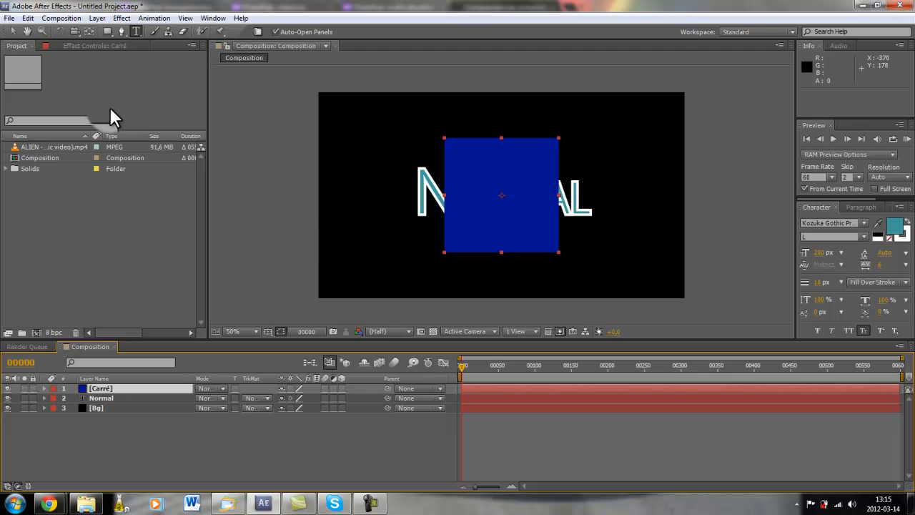
Step: Rotate the Carré square to -45° with the Rotation tool so it forms a diamond
click(60, 31)
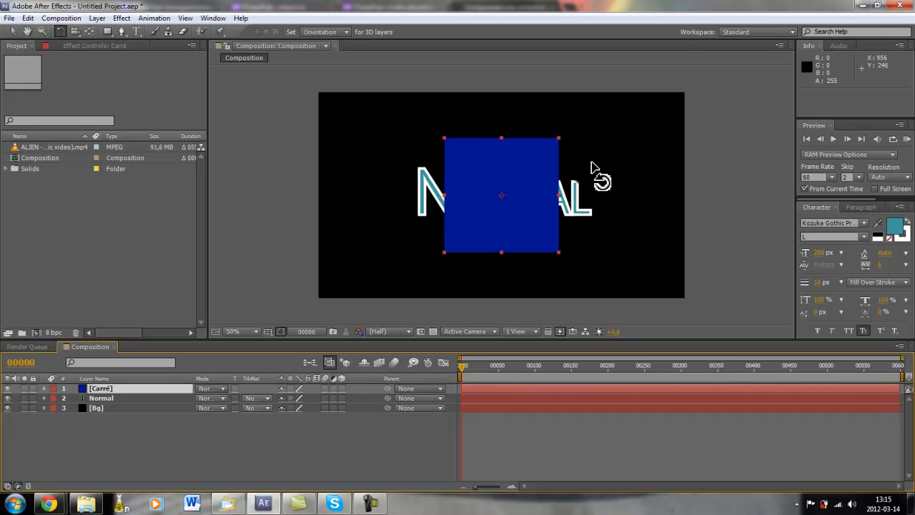
drag(552, 164, 553, 294)
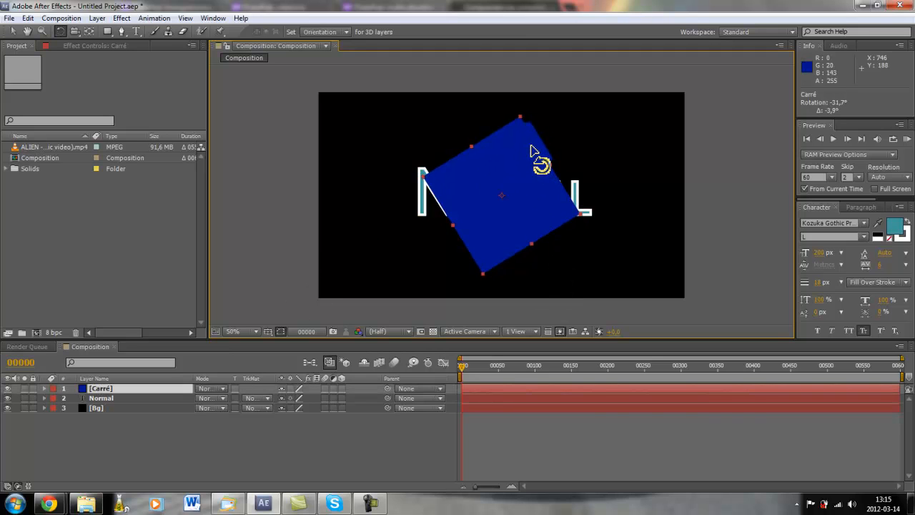
mouse_move(537, 155)
mouse_down()
mouse_move(511, 142)
mouse_move(523, 155)
mouse_up()
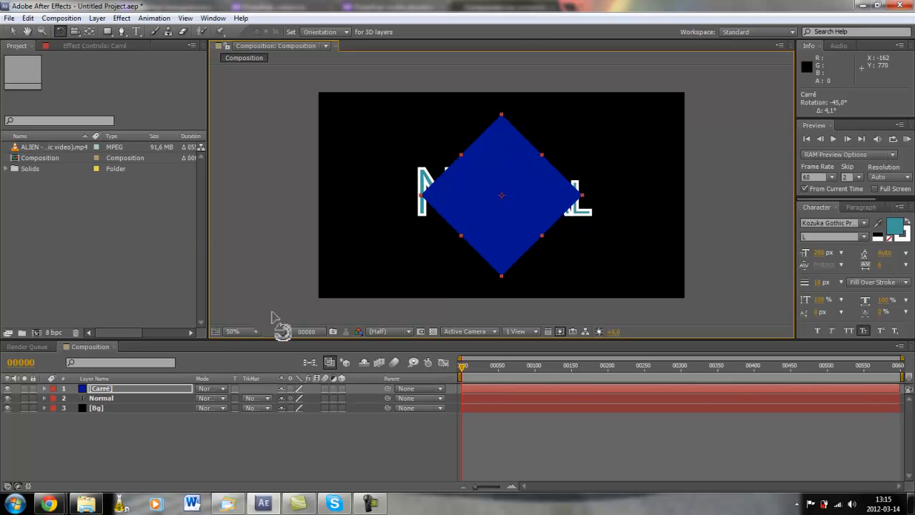
Step: Move the Carré layer below the Normal text layer and shift the diamond slightly down to about position 640, 368
key(v)
drag(99, 389, 98, 400)
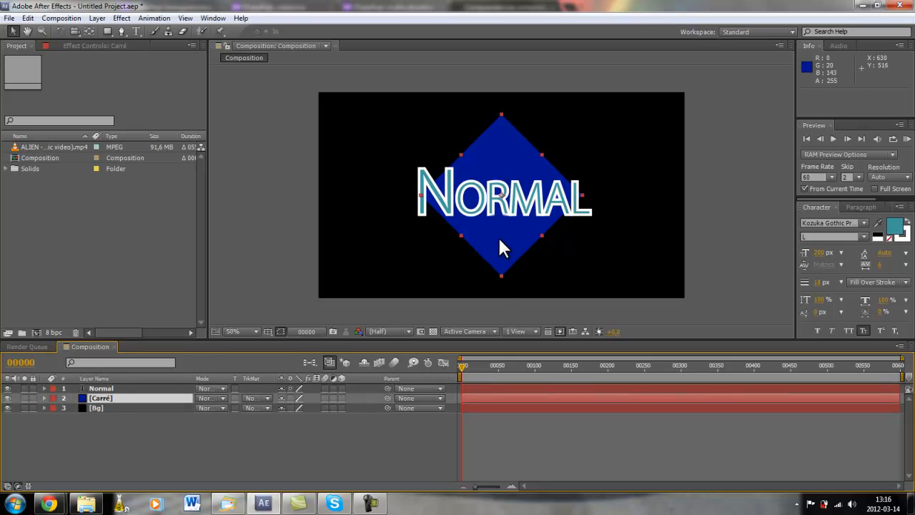
drag(506, 236, 506, 239)
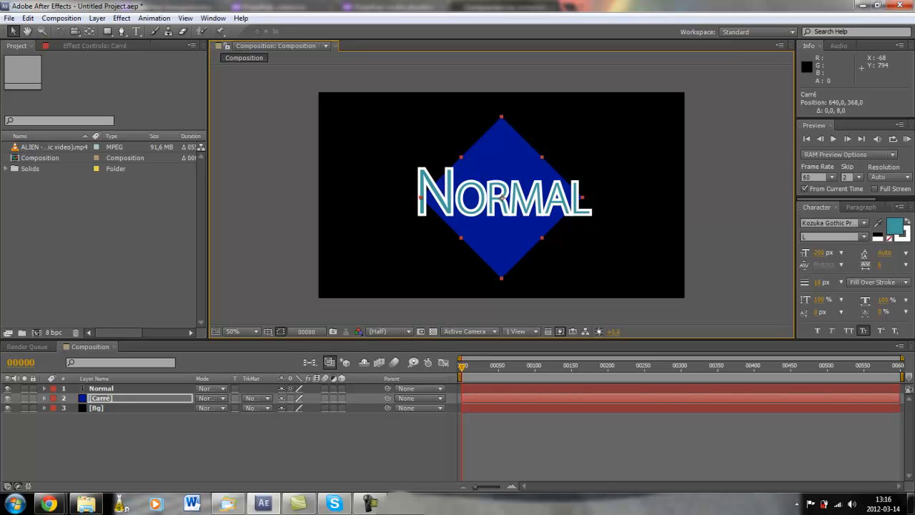
mouse_move(378, 511)
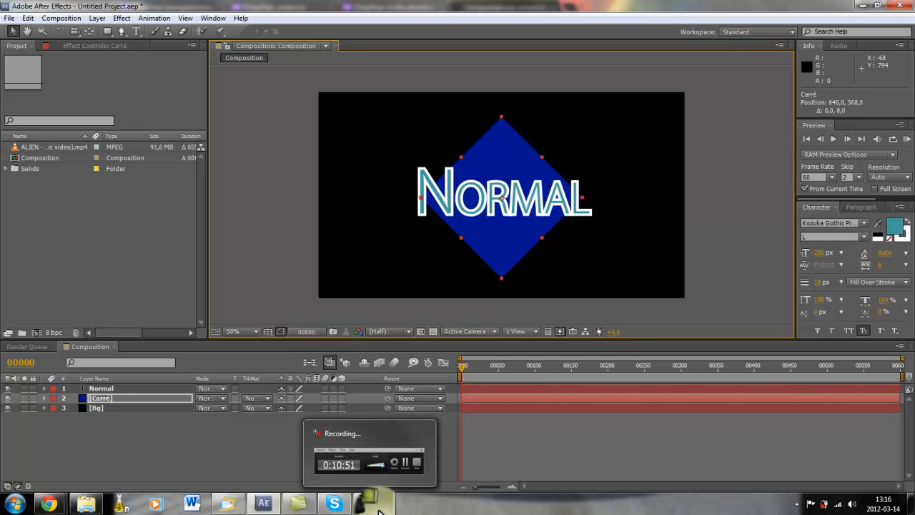
click(372, 505)
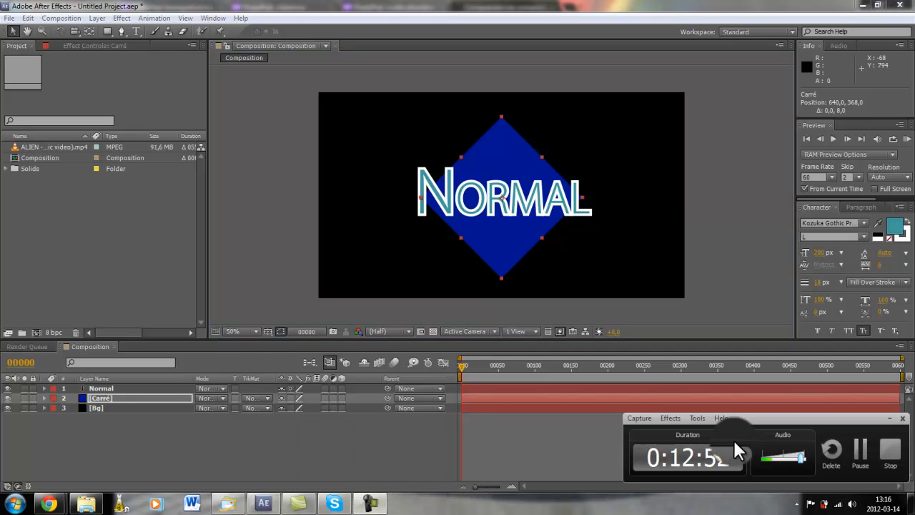
click(251, 209)
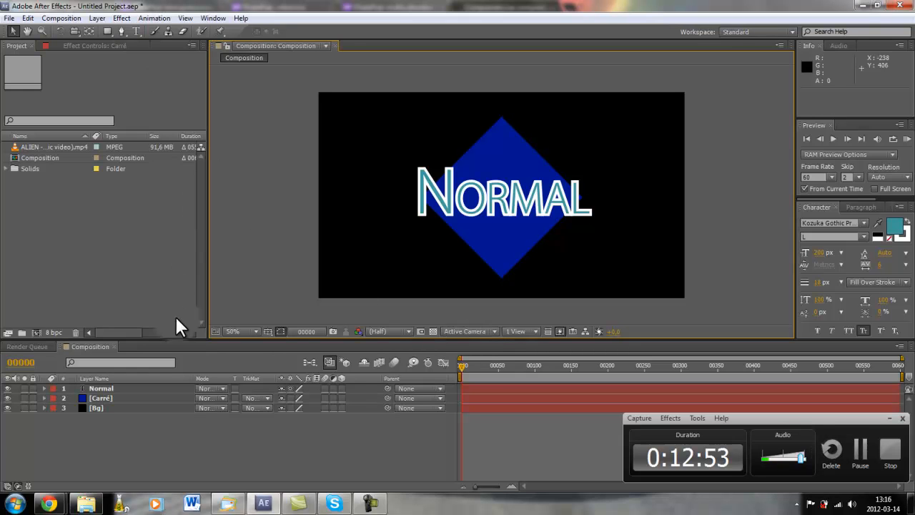
click(210, 484)
click(263, 504)
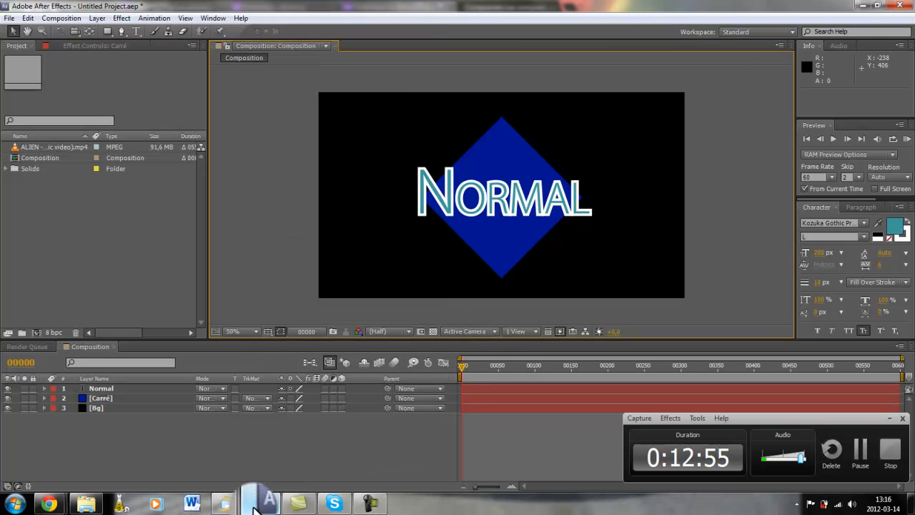
click(891, 421)
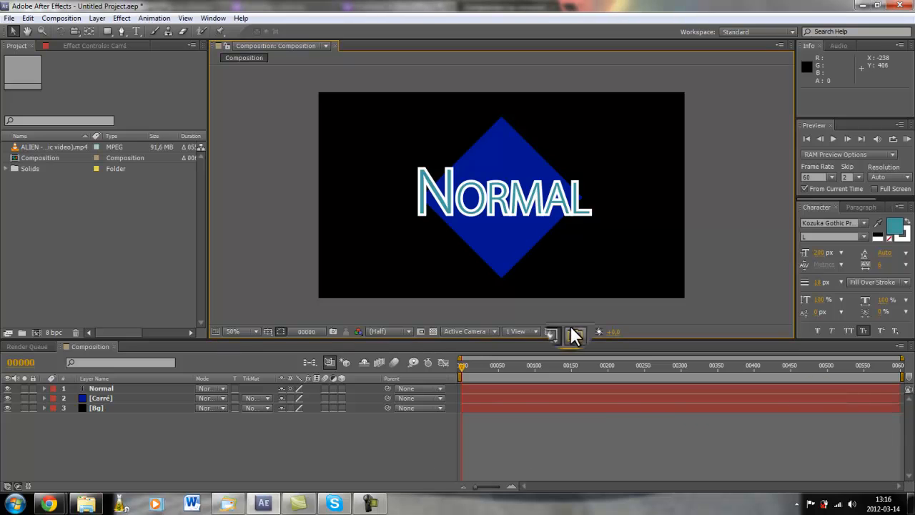
click(97, 19)
mouse_move(131, 31)
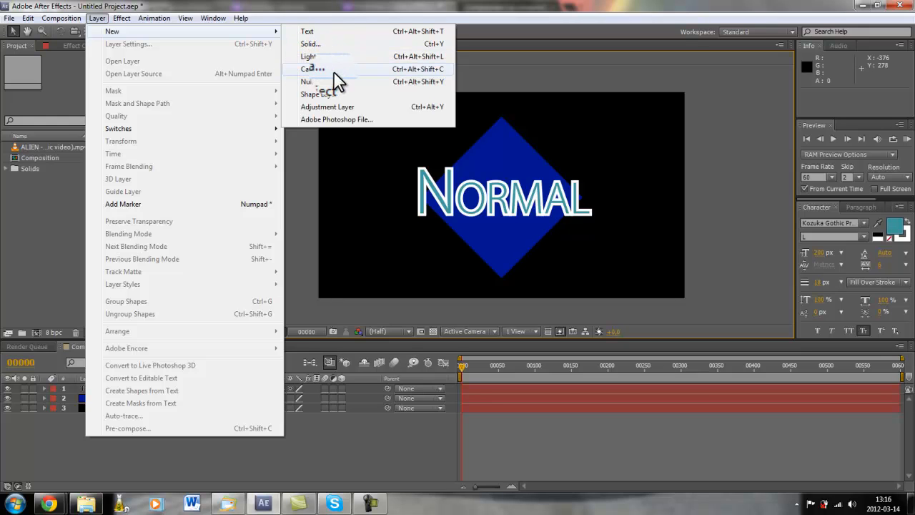
click(300, 182)
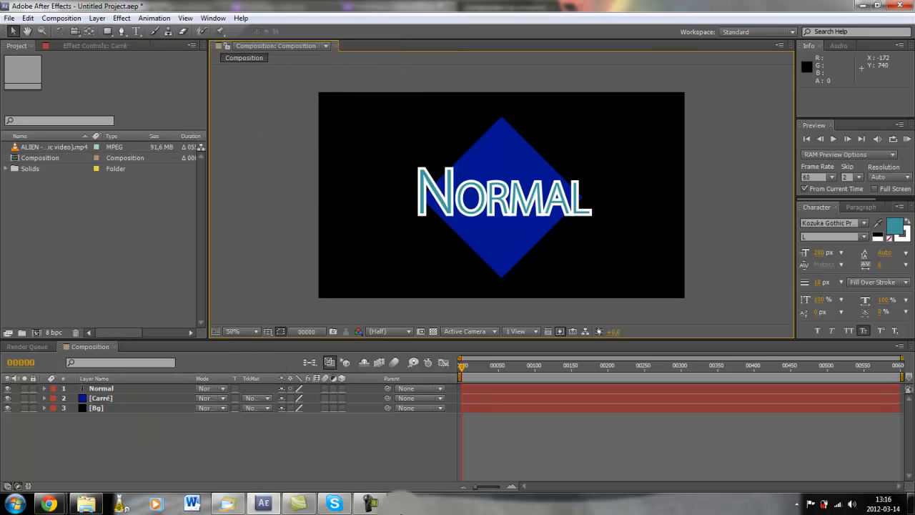
click(370, 502)
click(855, 449)
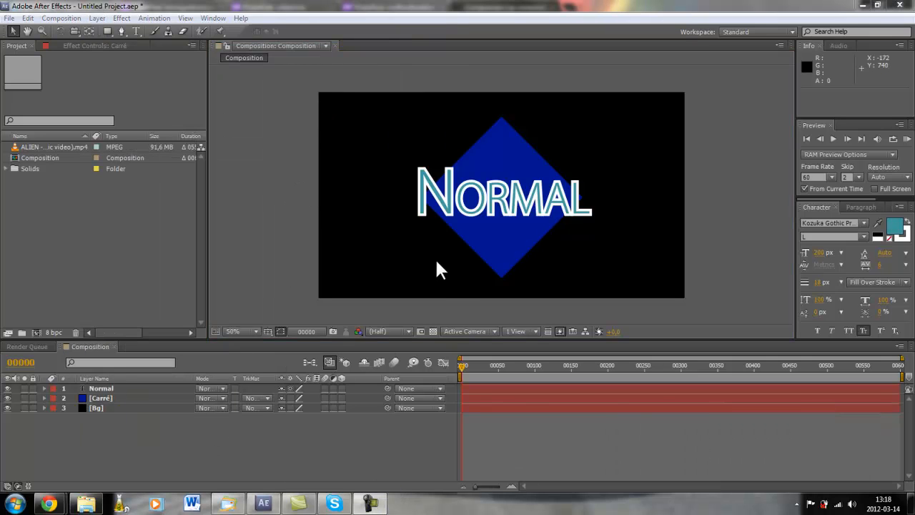
Step: Add a new null object layer to the composition
click(99, 18)
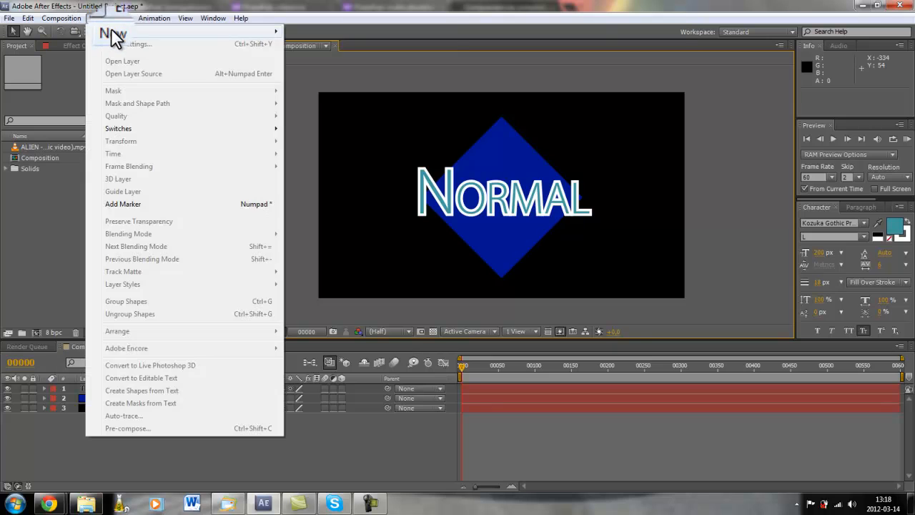
mouse_move(271, 31)
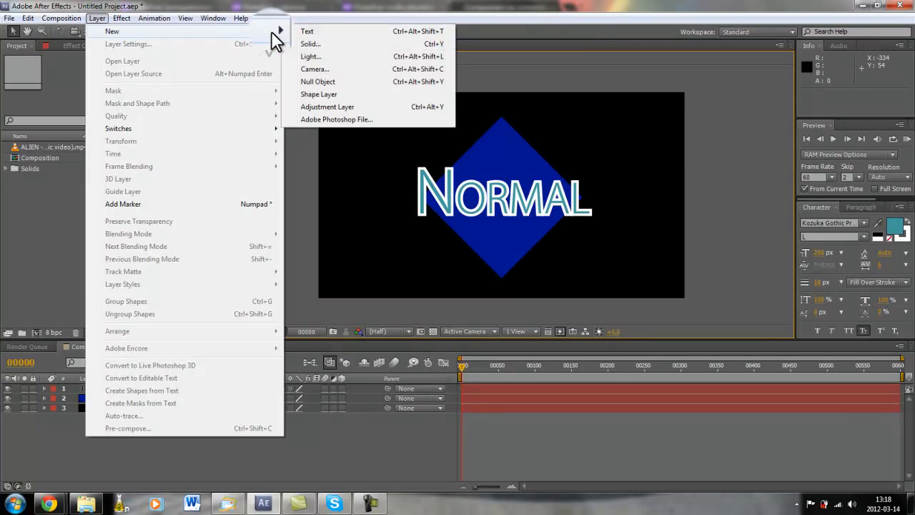
click(317, 83)
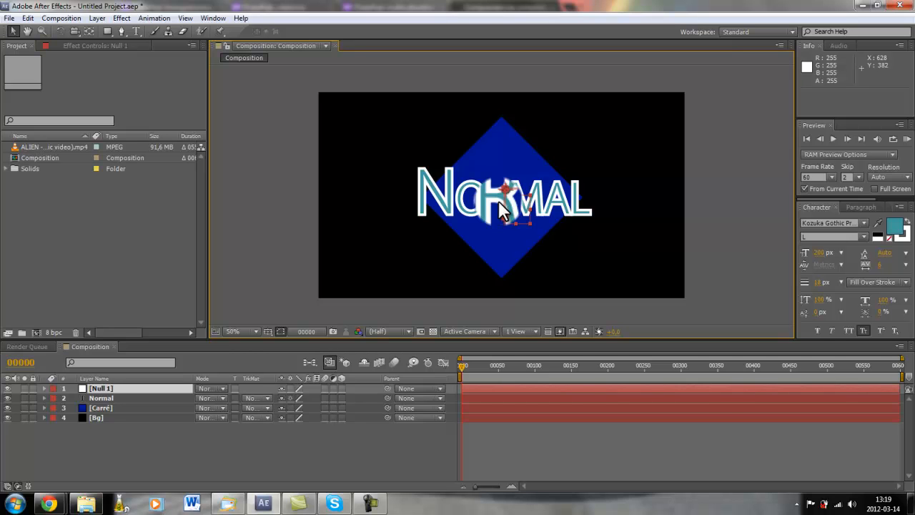
mouse_move(501, 209)
mouse_down()
mouse_move(516, 200)
mouse_move(460, 239)
mouse_move(504, 236)
mouse_move(492, 204)
mouse_move(515, 215)
mouse_up()
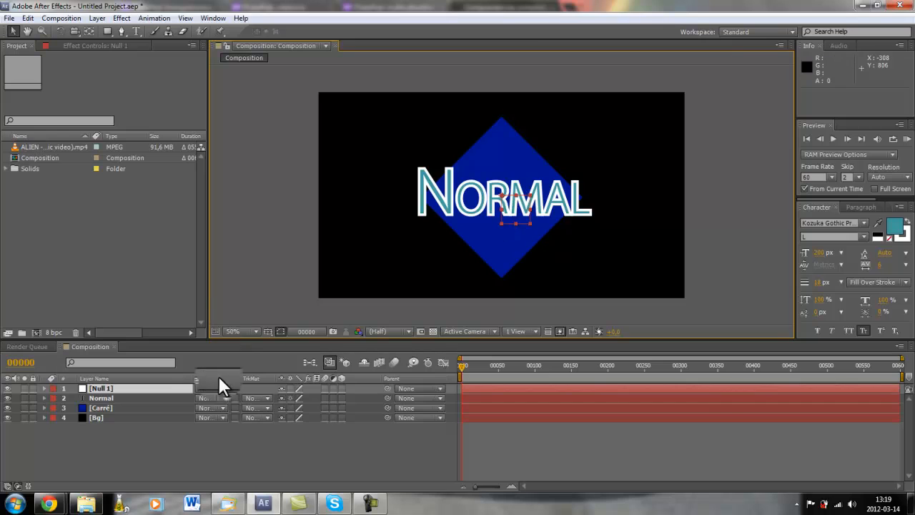
Step: Parent both the Normal and Carré layers to the Null 1 layer and deselect them
click(115, 397)
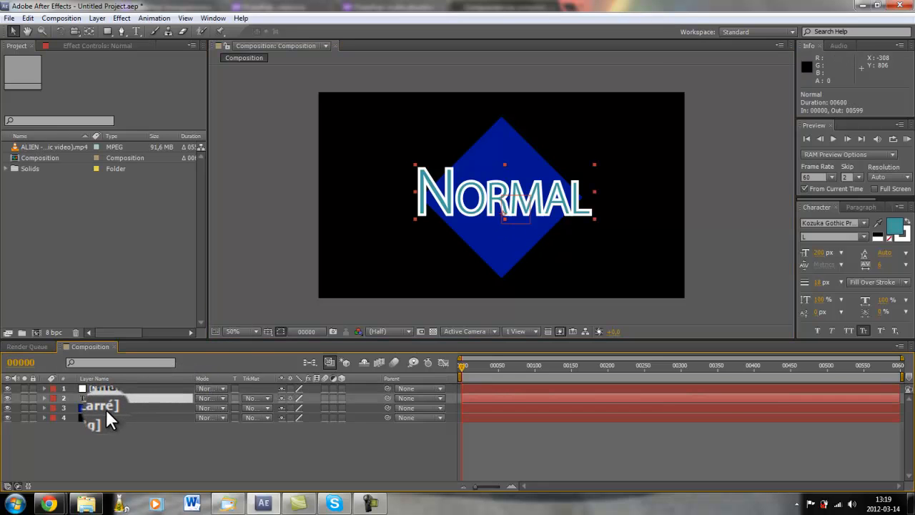
ctrl+click(100, 406)
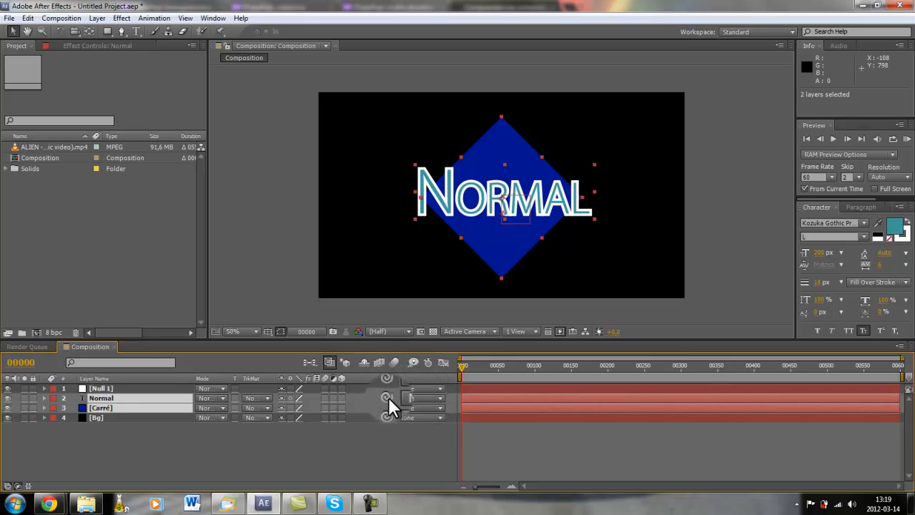
drag(381, 399, 173, 389)
click(440, 398)
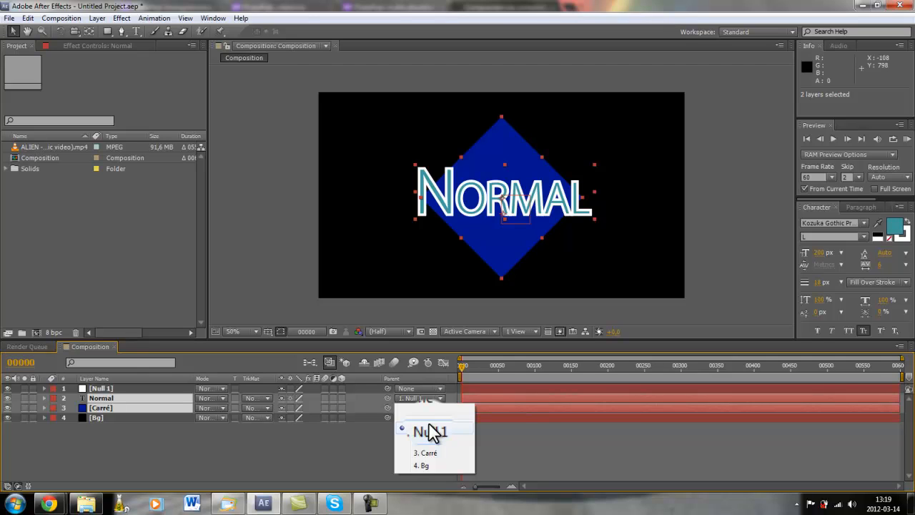
click(431, 433)
click(356, 445)
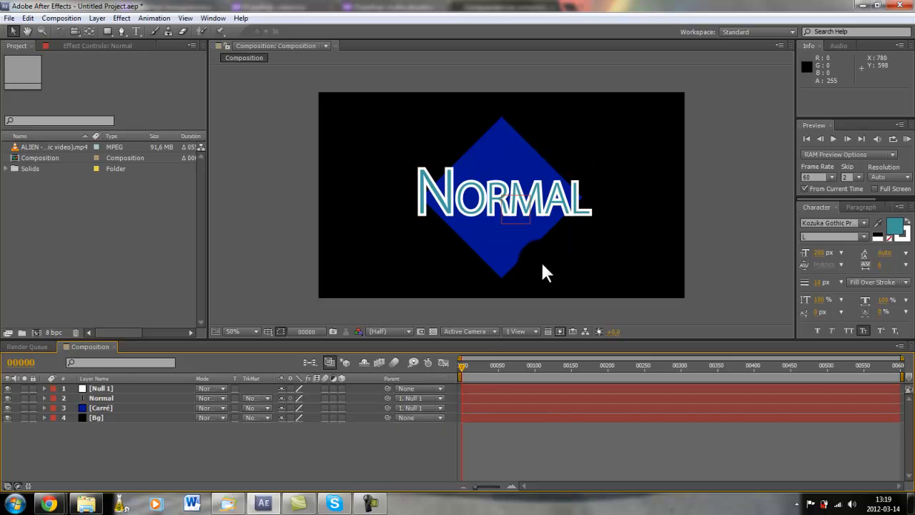
Step: Try moving the null object with its child layers up and to the right, to about position 952, 284, and undo the move
click(99, 388)
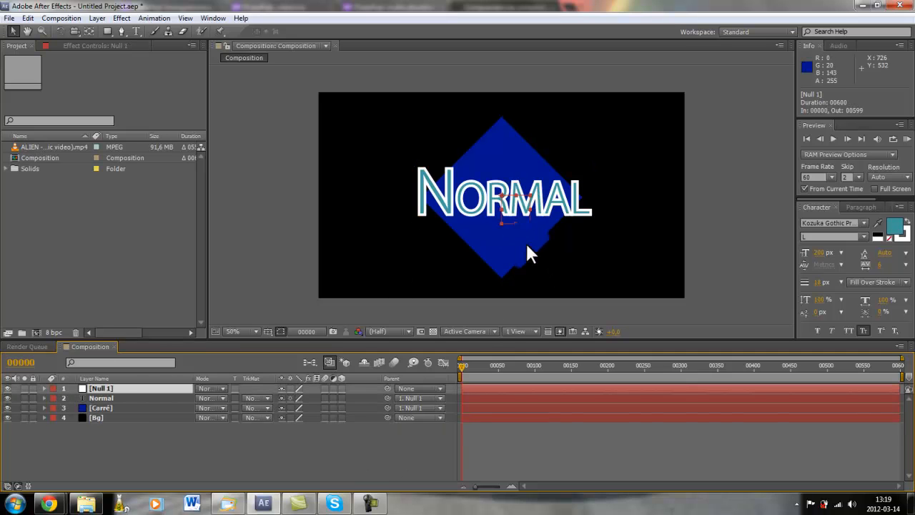
drag(510, 223, 600, 202)
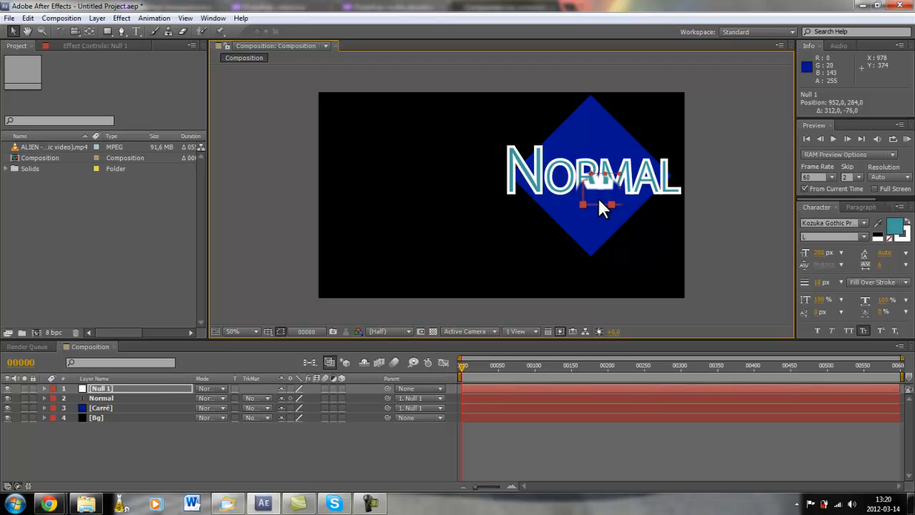
key(ctrl+z)
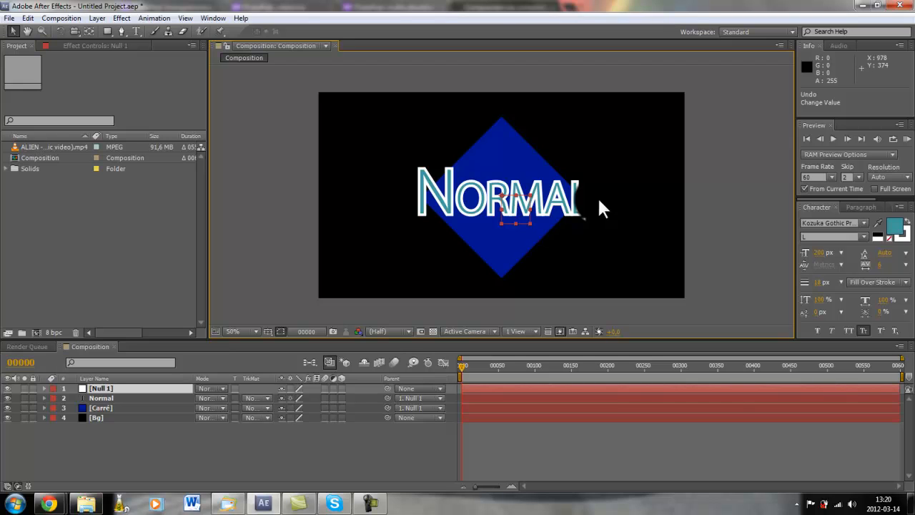
Step: Move only the Normal text up and to the right of the diamond's center, and select the Carré layer
click(220, 397)
click(111, 397)
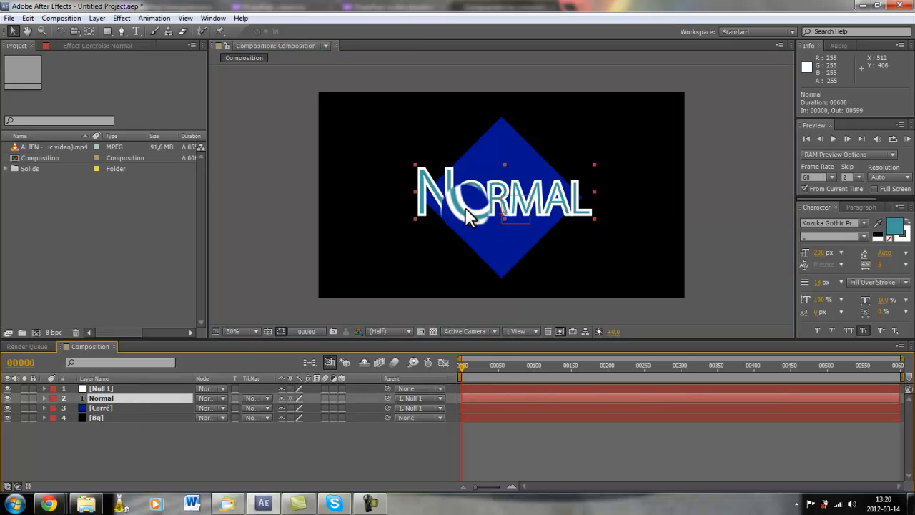
drag(468, 216, 543, 183)
click(231, 406)
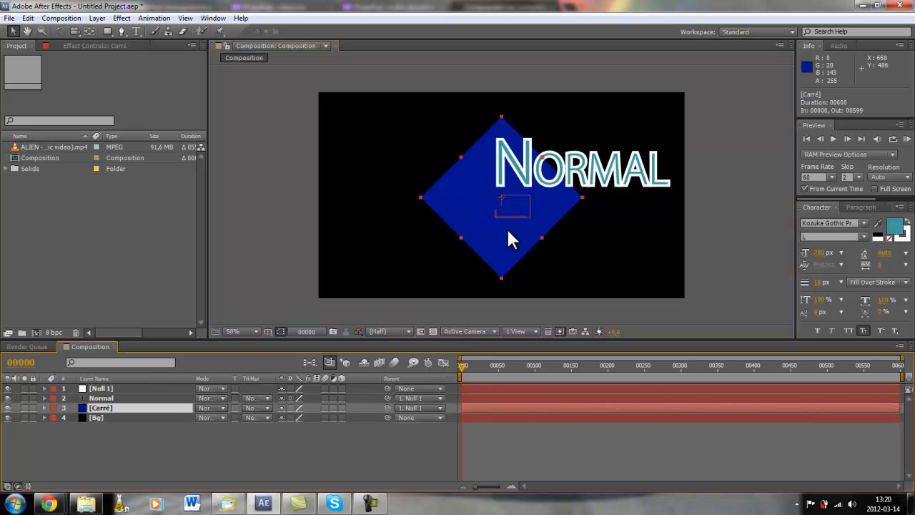
Step: Try moving the Carré diamond down and to the left, and the null with its children to about position 608, 312
drag(508, 231, 459, 249)
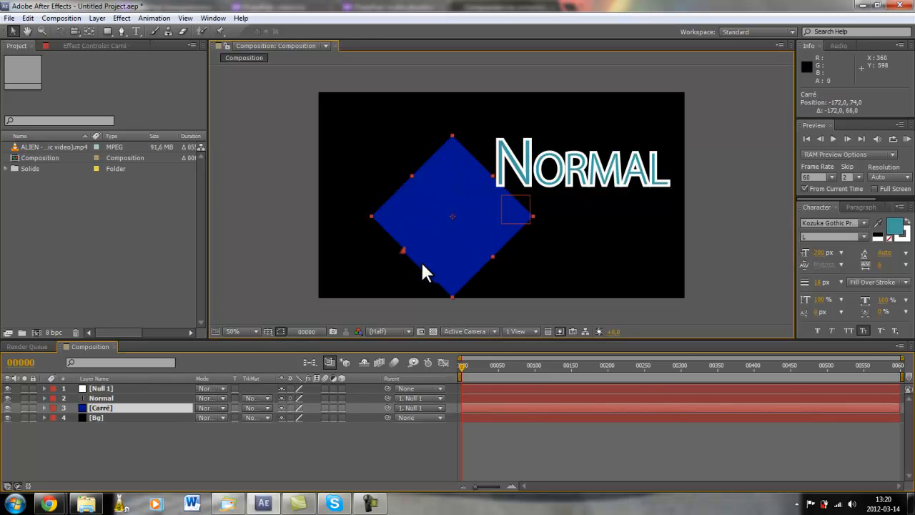
click(99, 391)
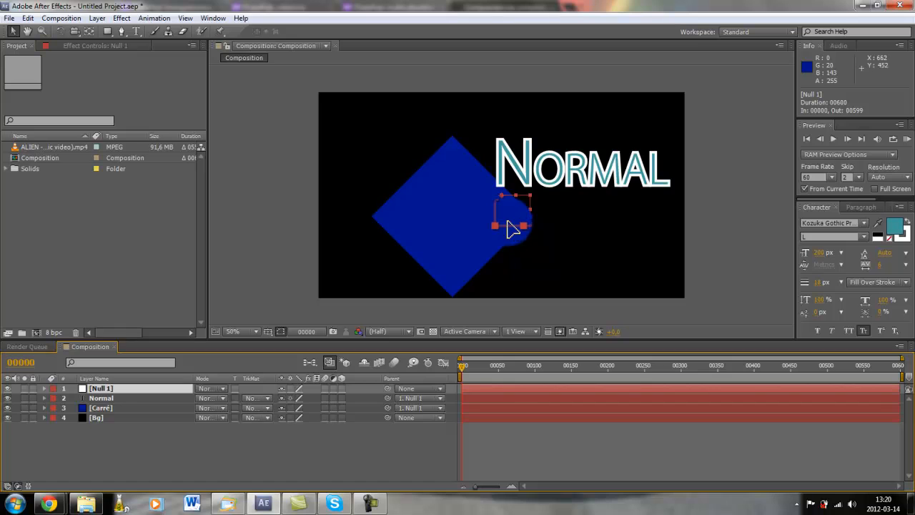
mouse_move(509, 222)
mouse_down()
mouse_move(515, 231)
mouse_move(551, 148)
mouse_move(425, 167)
mouse_move(498, 204)
mouse_move(474, 218)
mouse_move(548, 198)
mouse_move(493, 218)
mouse_move(508, 209)
mouse_up()
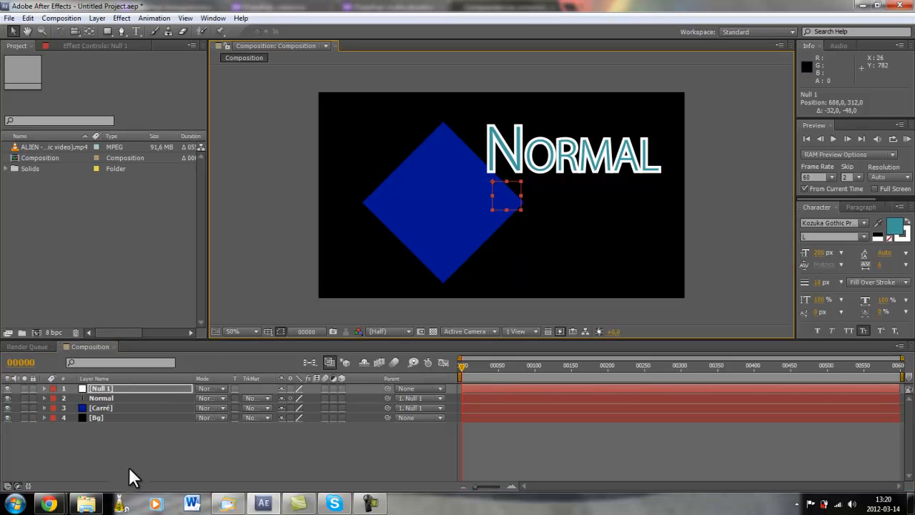
Step: Undo the moves of the null, the Carré diamond and the Normal text, and select the Null 1 layer
click(129, 467)
key(ctrl+z)
key(ctrl+z)
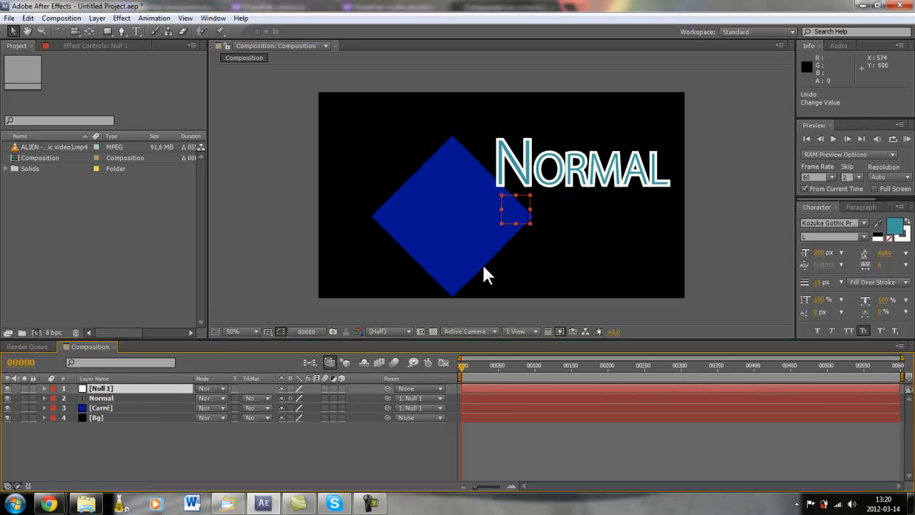
key(ctrl+z)
key(ctrl+z)
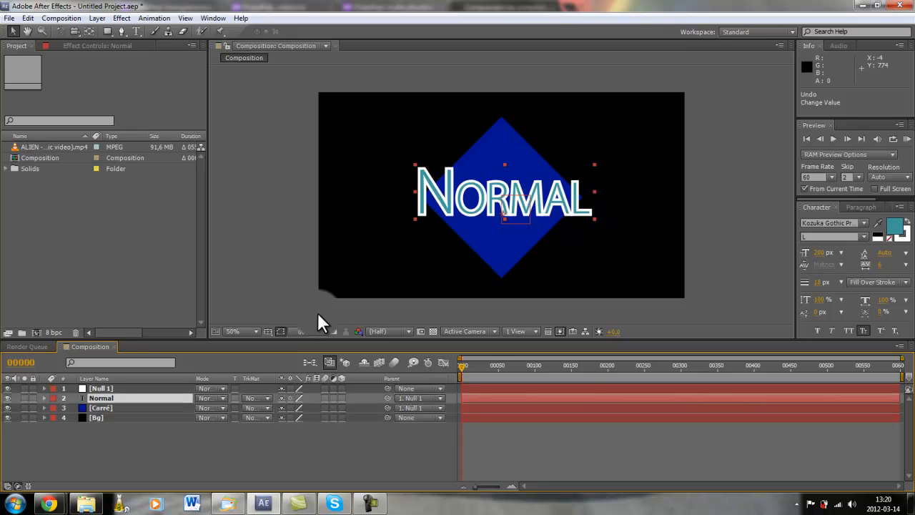
click(103, 388)
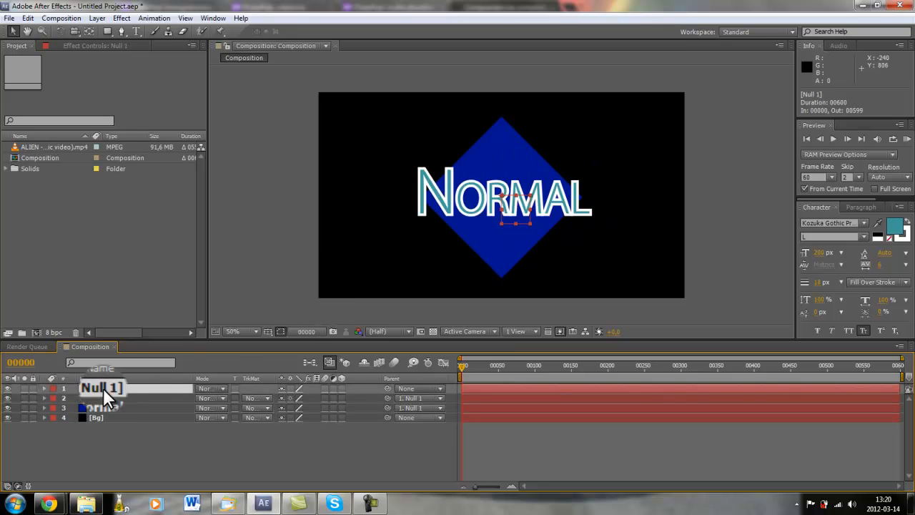
Step: Try adding a new empty shape layer to the composition, and undo it
click(370, 503)
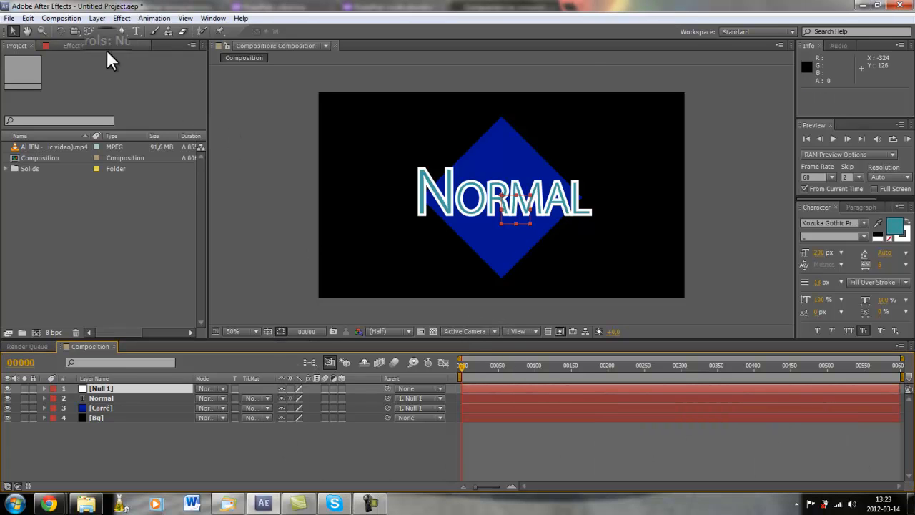
click(102, 20)
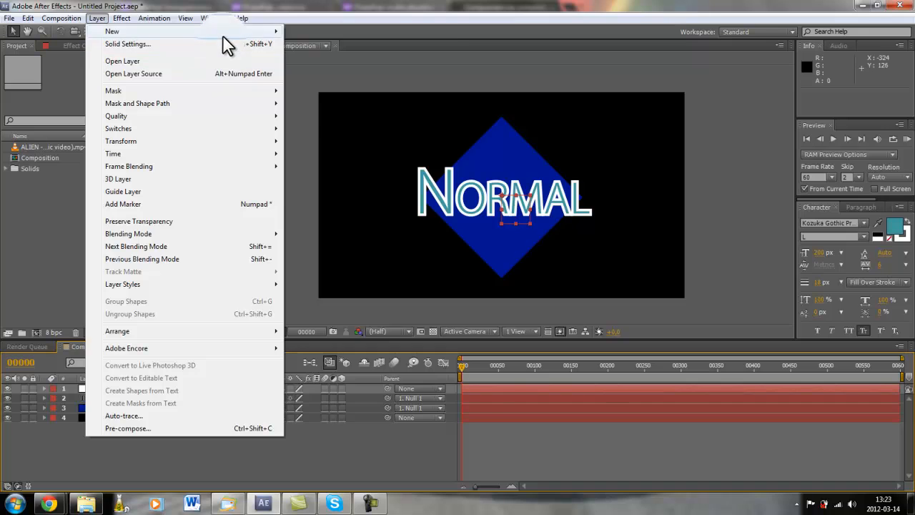
mouse_move(223, 32)
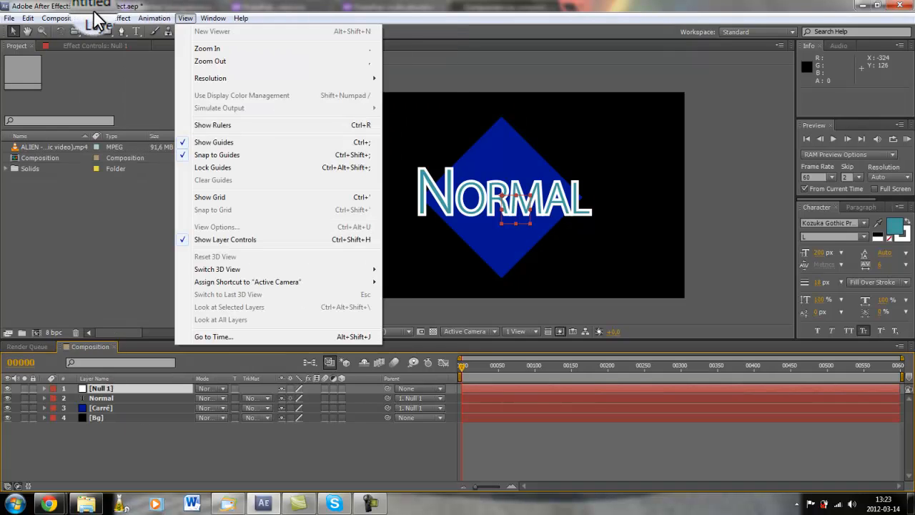
mouse_move(106, 20)
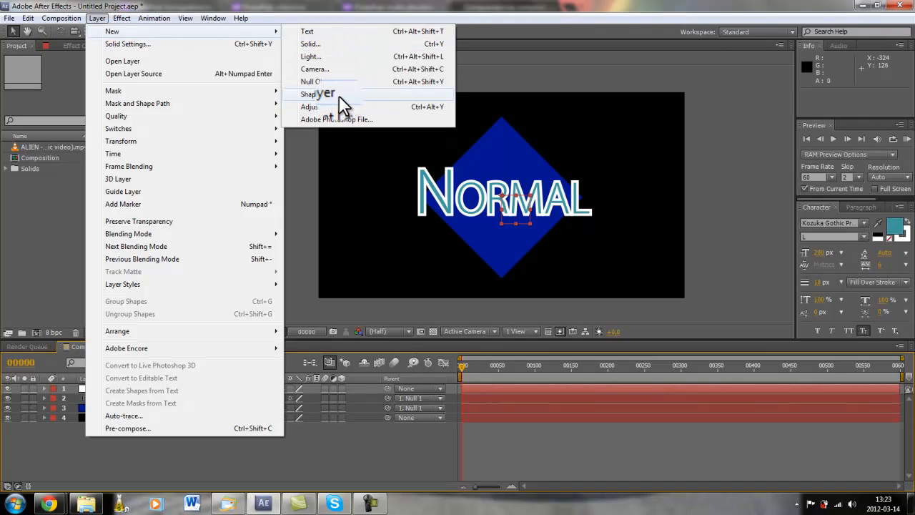
click(340, 95)
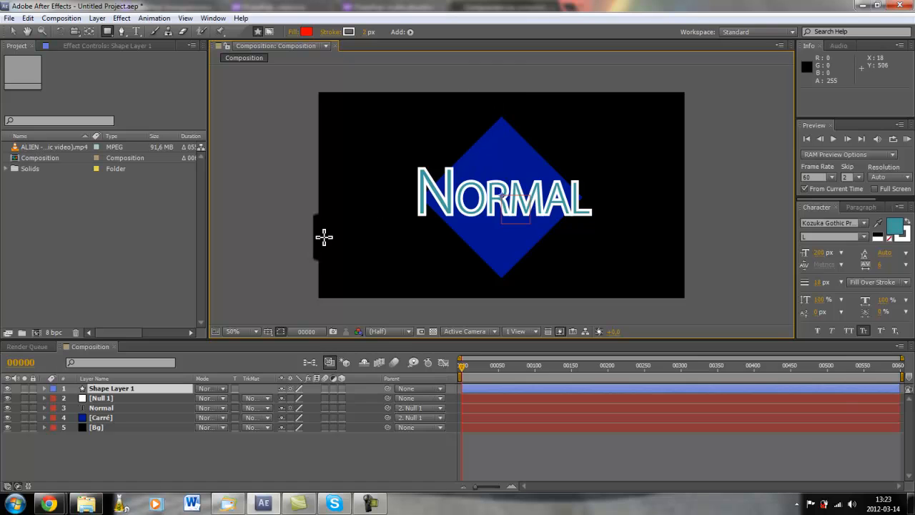
key(ctrl+z)
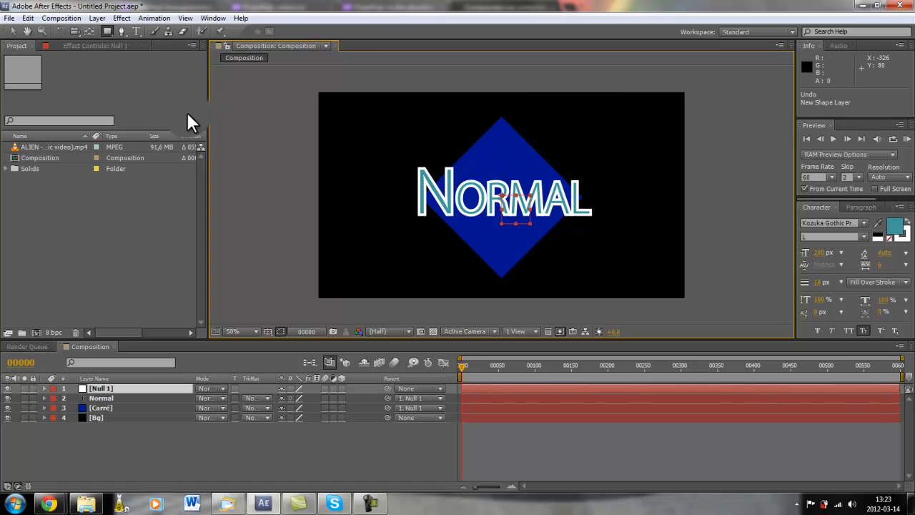
Step: With no layer selected, draw a large red star over the composition's upper-left corner using the Star tool
click(130, 444)
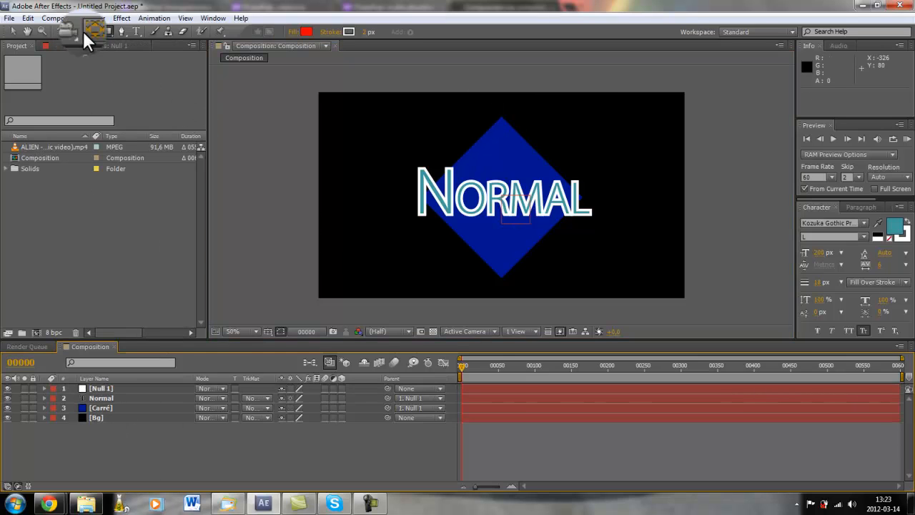
click(107, 34)
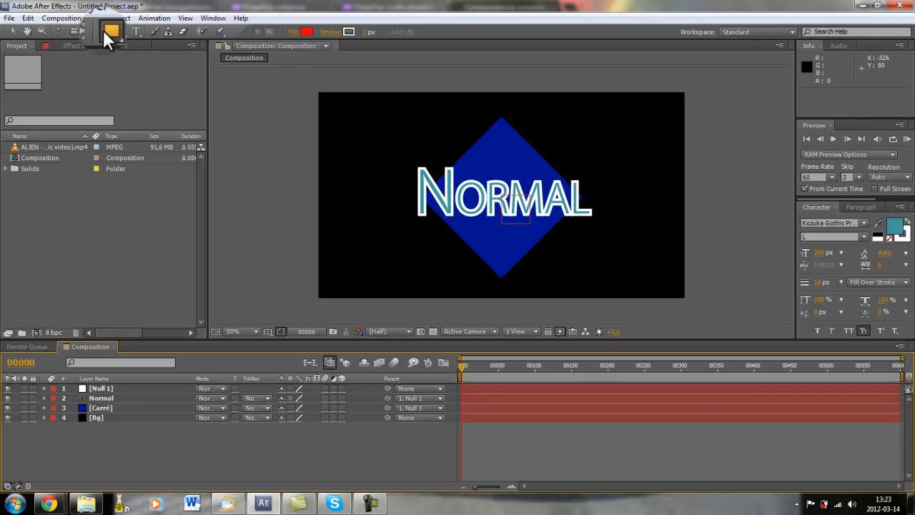
click(103, 30)
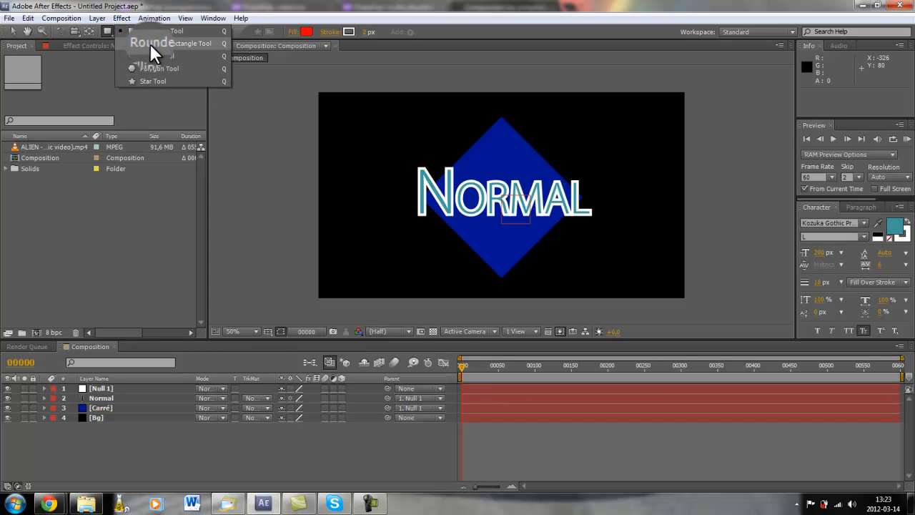
click(154, 85)
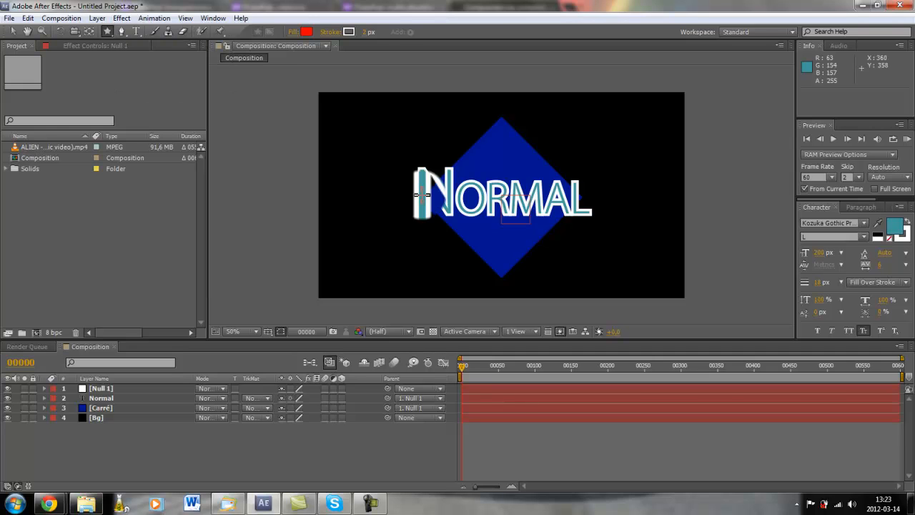
mouse_move(367, 102)
mouse_down()
mouse_move(417, 184)
mouse_move(485, 193)
mouse_move(458, 173)
mouse_up()
Step: Shrink the star to about half the diamond's width and place it above and to the left of the Normal text
key(v)
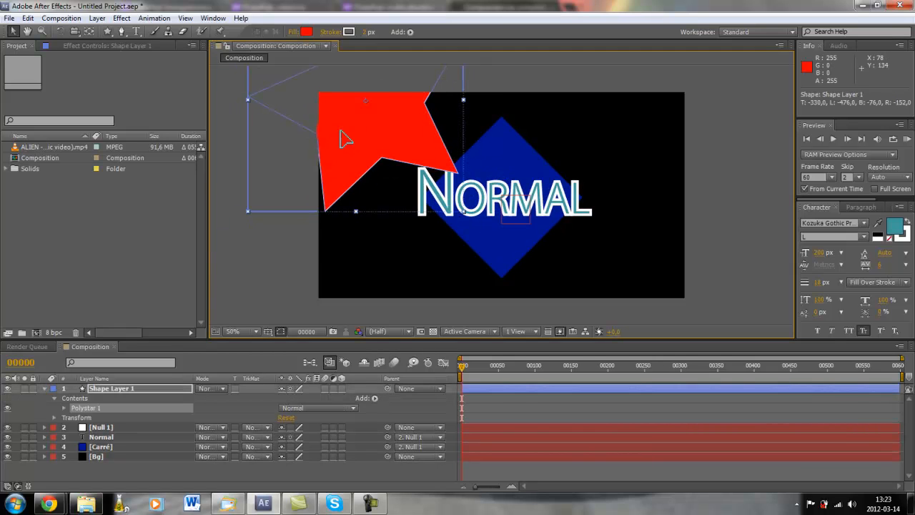
drag(342, 138, 407, 223)
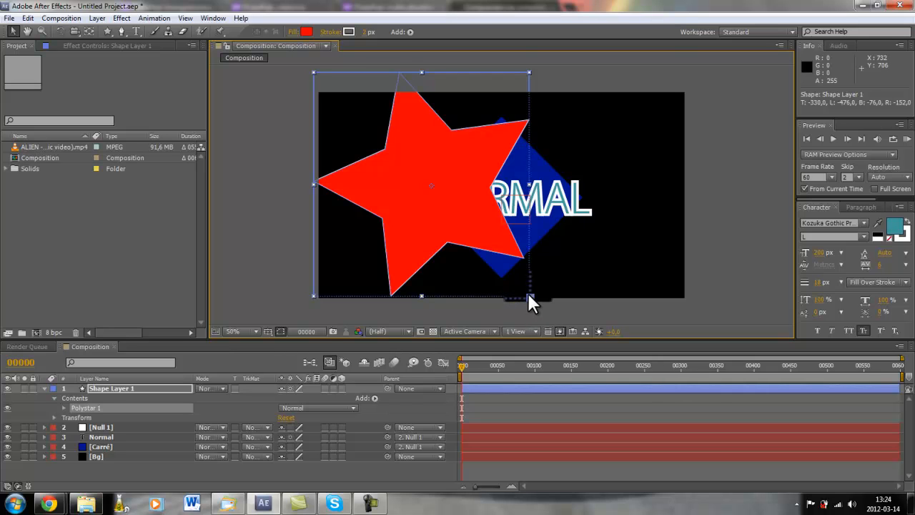
drag(529, 295, 638, 285)
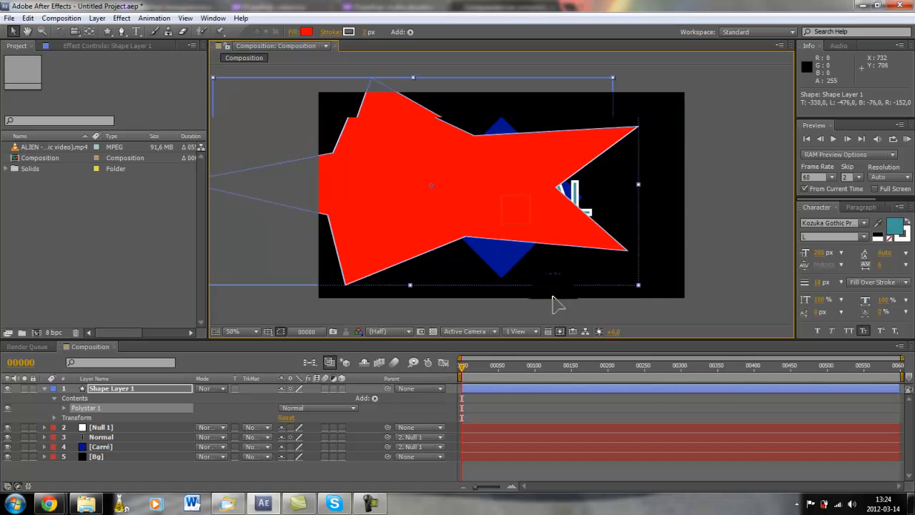
drag(556, 304, 475, 230)
drag(444, 196, 405, 146)
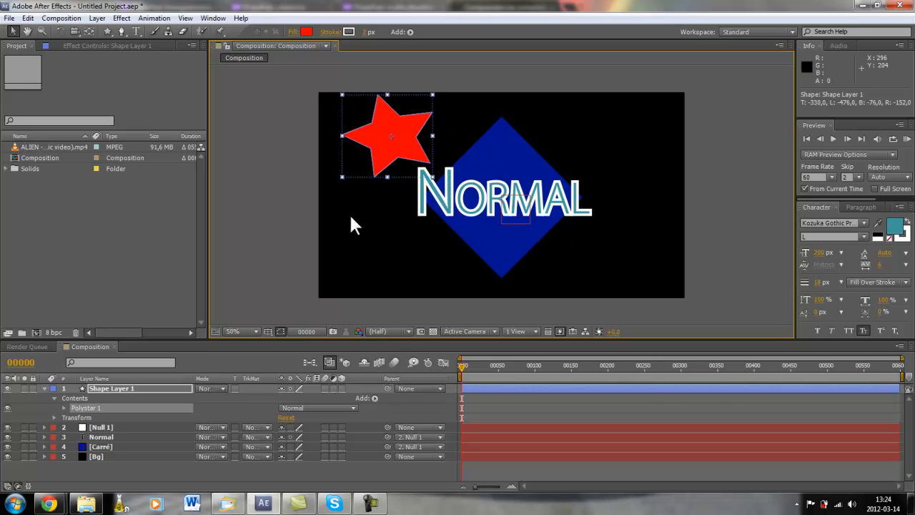
Step: Try stretching the Carré solid by its corner and side handles, and undo the scaling
click(118, 446)
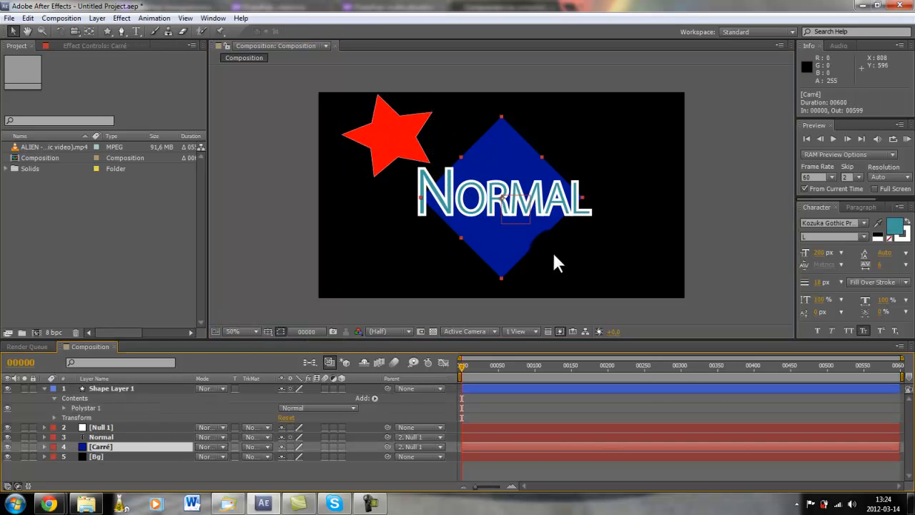
drag(501, 116, 344, 279)
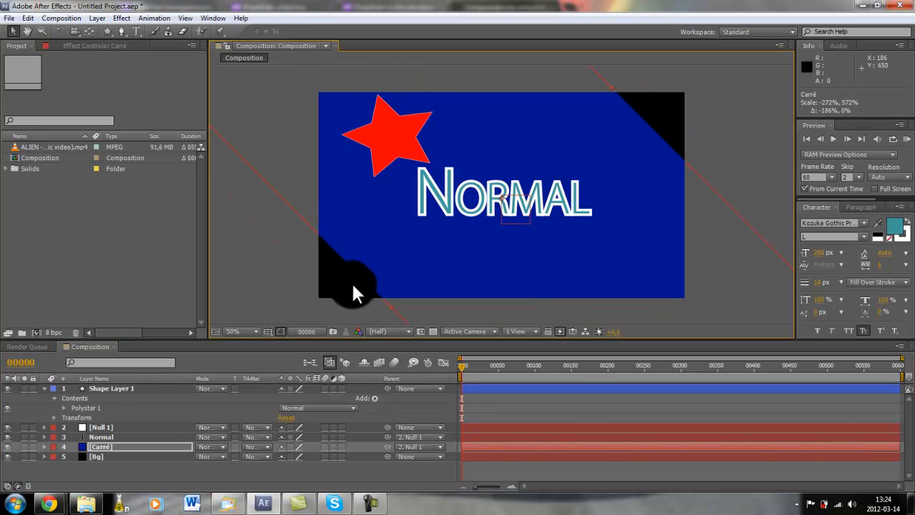
drag(318, 241, 442, 288)
key(ctrl+z)
key(ctrl+z)
key(ctrl+z)
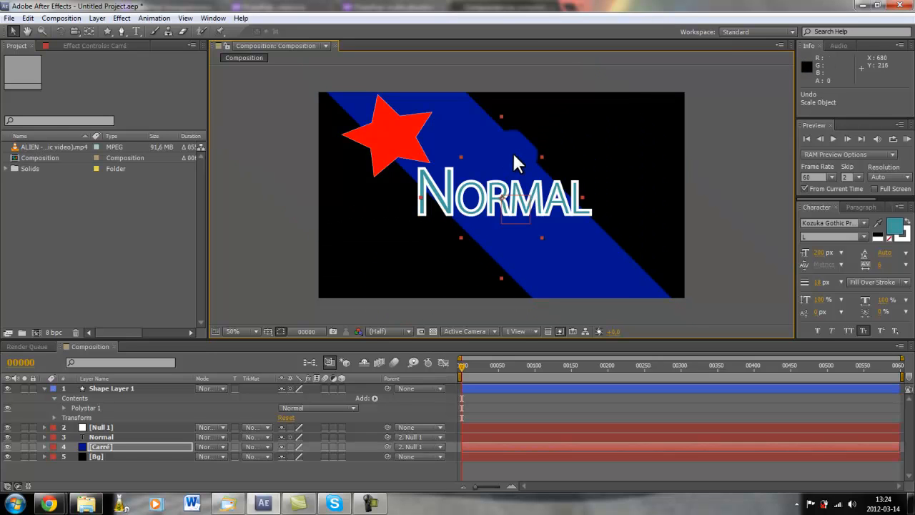
Step: Move the star layer down beside the Normal text, to about position 618, 548, and expand its Polystar Path 1 properties
click(396, 131)
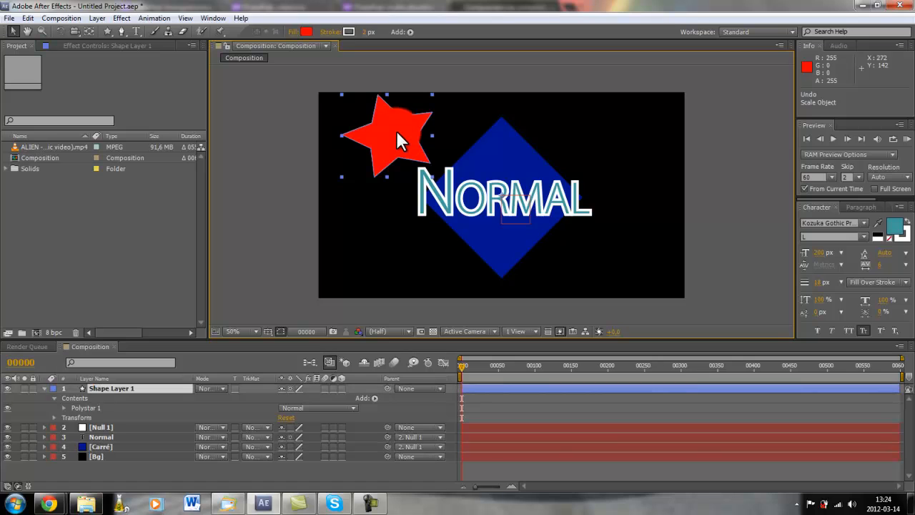
drag(396, 130, 391, 188)
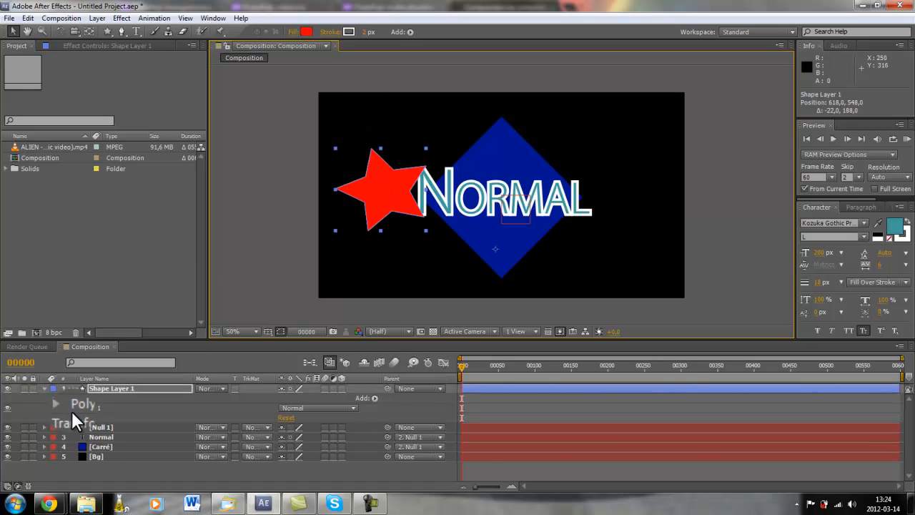
click(63, 407)
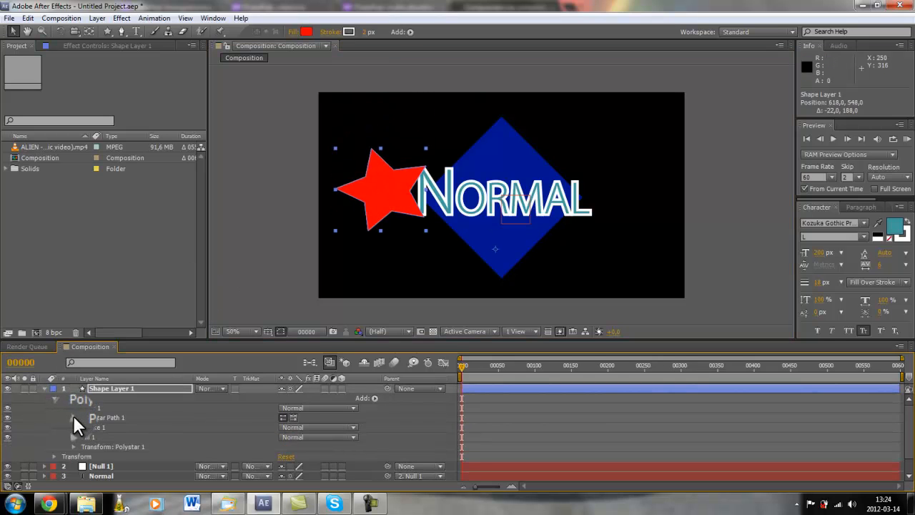
click(72, 415)
scroll(76, 428, down, 1)
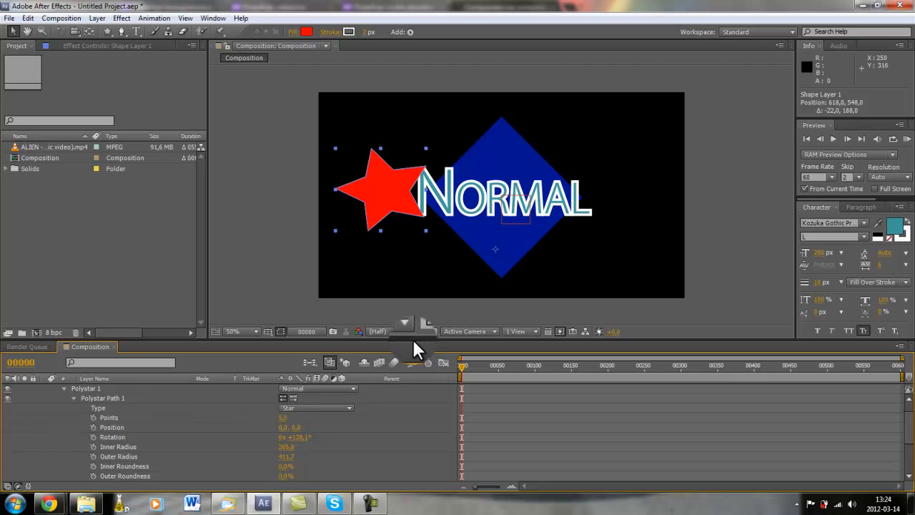
Step: Expand the star's Stroke 1 and Fill 1 properties, and enlarge the timeline area while keeping the star in view
drag(394, 341, 404, 101)
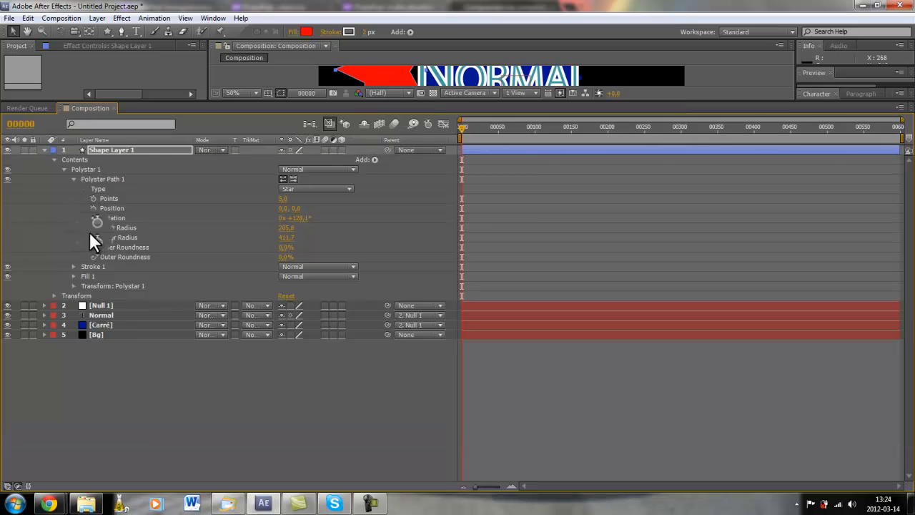
click(74, 269)
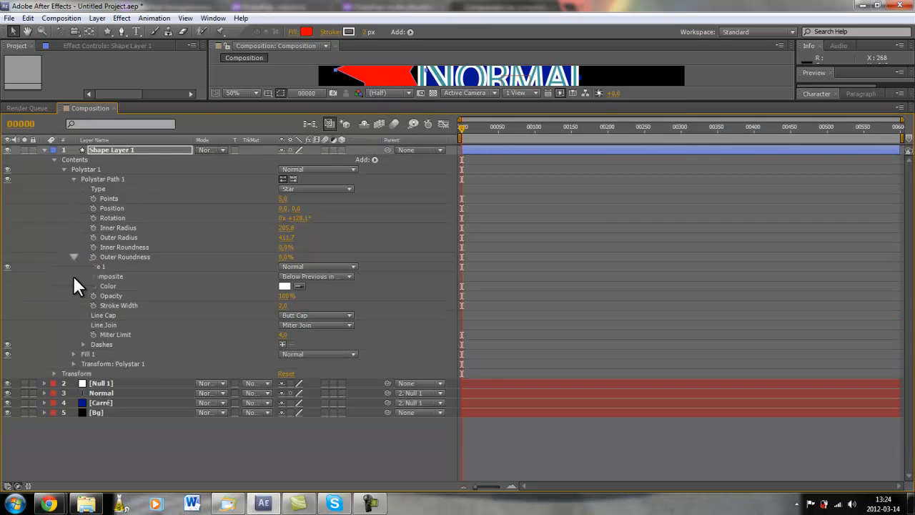
click(73, 354)
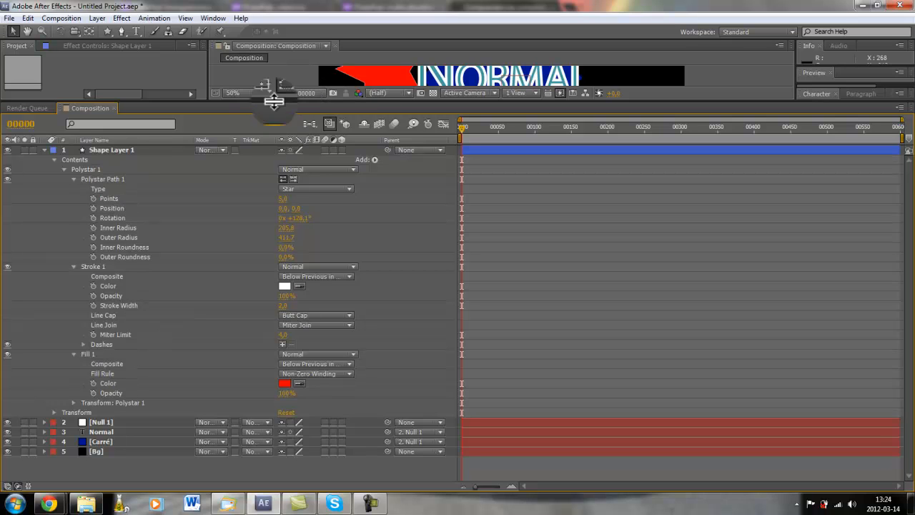
mouse_move(273, 100)
mouse_down()
mouse_move(266, 90)
mouse_move(271, 115)
mouse_up()
drag(271, 122, 272, 167)
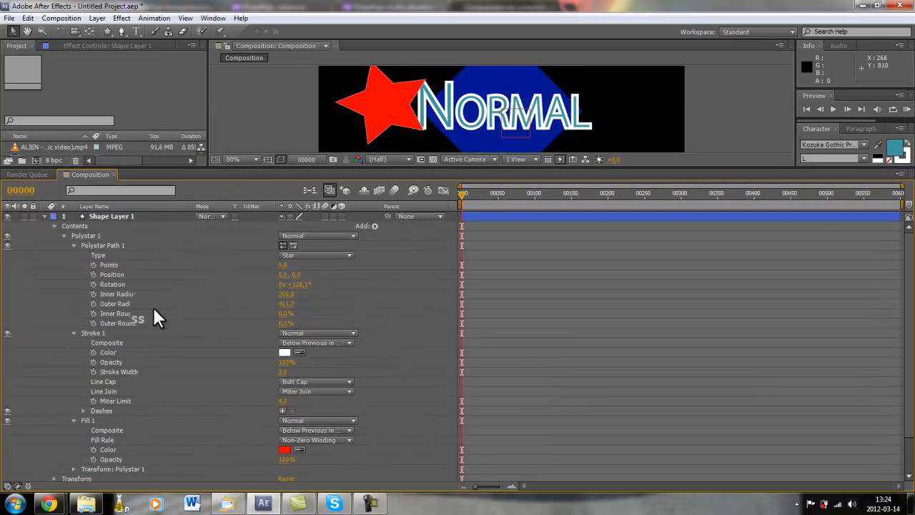
Step: Turn the star into a many-pointed burst by raising its points, with an outer radius of 296.7 and an inner radius of 331.8
drag(285, 296, 309, 300)
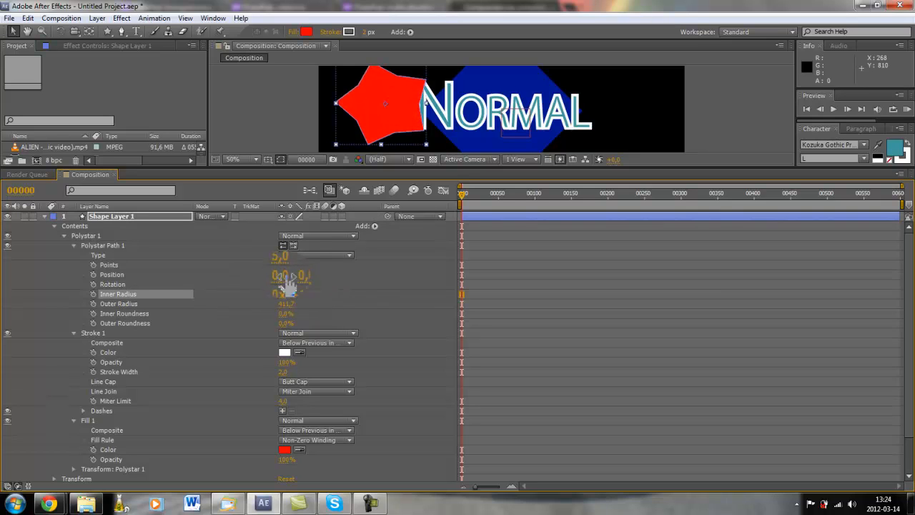
mouse_move(285, 264)
mouse_down()
mouse_move(315, 264)
mouse_move(297, 261)
mouse_up()
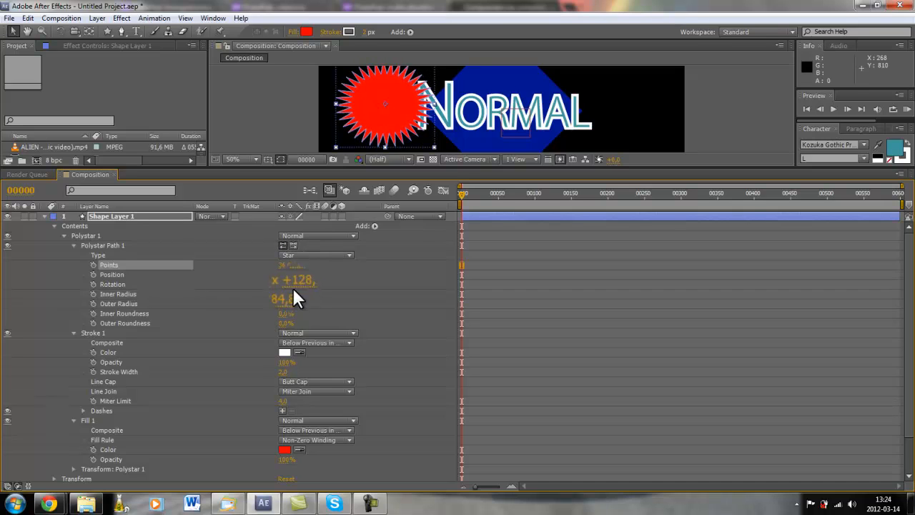
drag(286, 303, 223, 303)
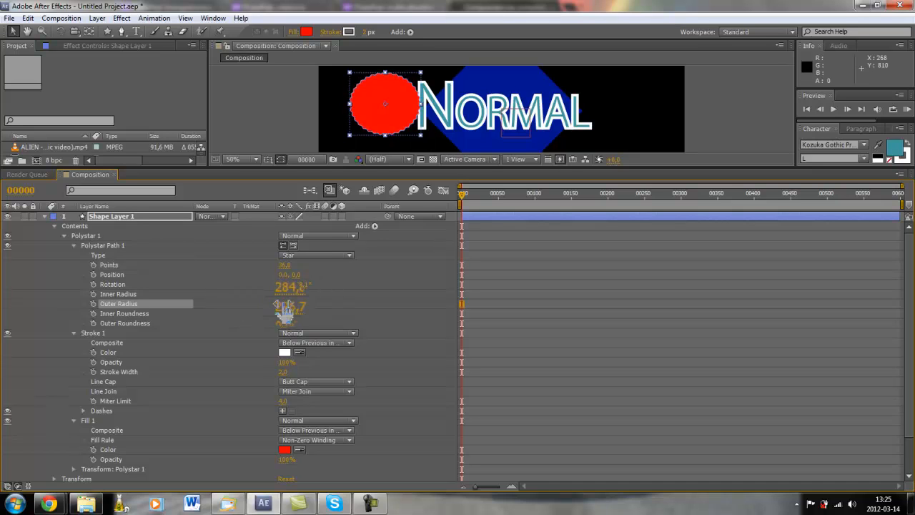
drag(282, 294, 309, 293)
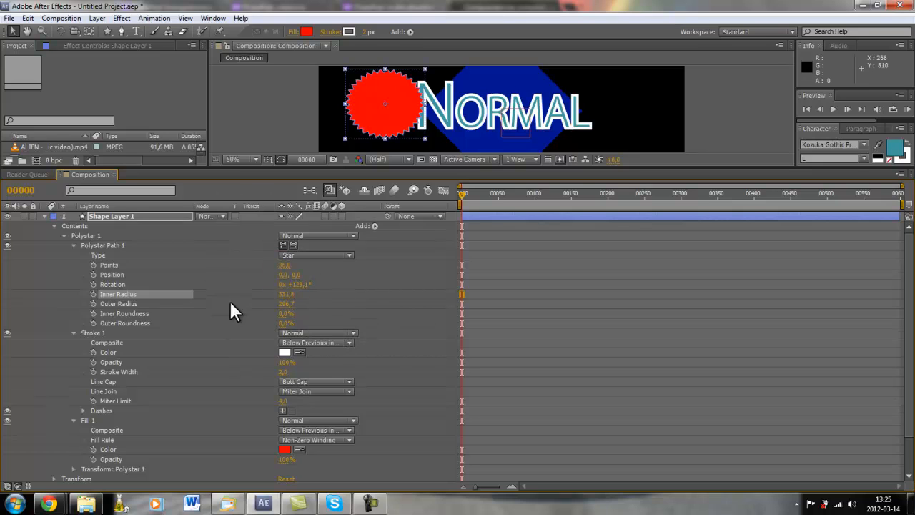
Step: Try an outer roundness of -259% on the star, and set it back to 0%
drag(284, 323, 181, 306)
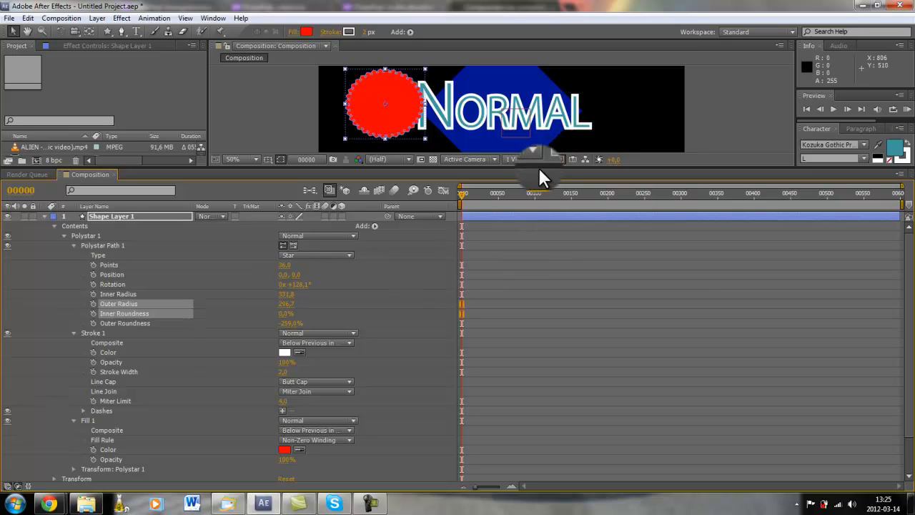
click(285, 327)
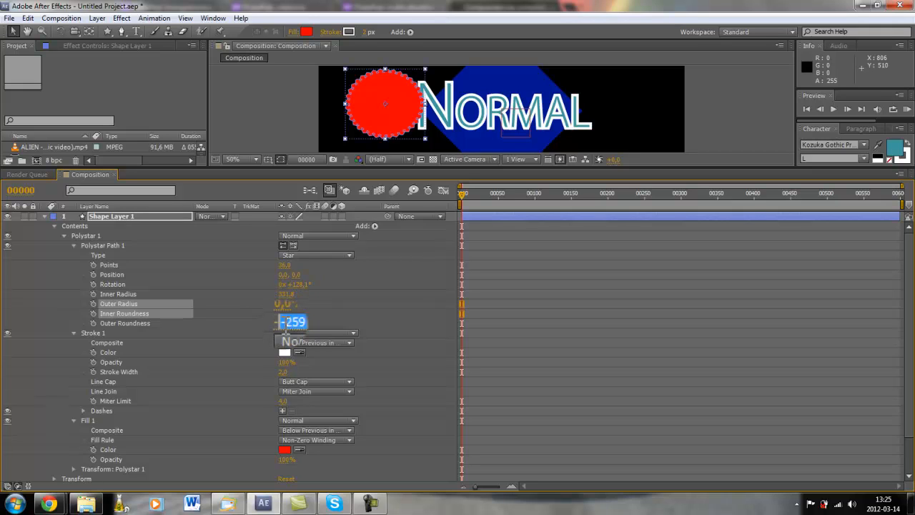
text(0)
key(Return)
Step: Sharpen the star with an inner radius of 492.8 and an outer radius of 251.7, and offset its path position to 34, 0
drag(286, 294, 339, 309)
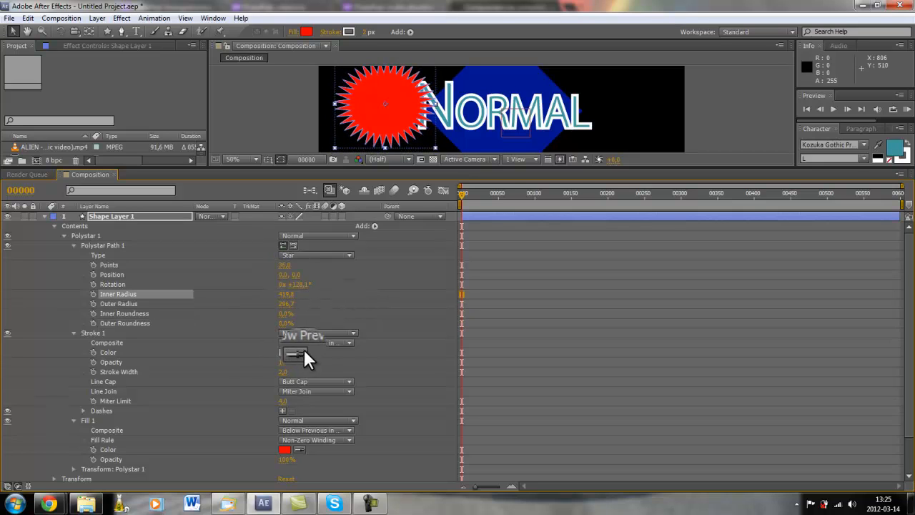
drag(284, 304, 256, 297)
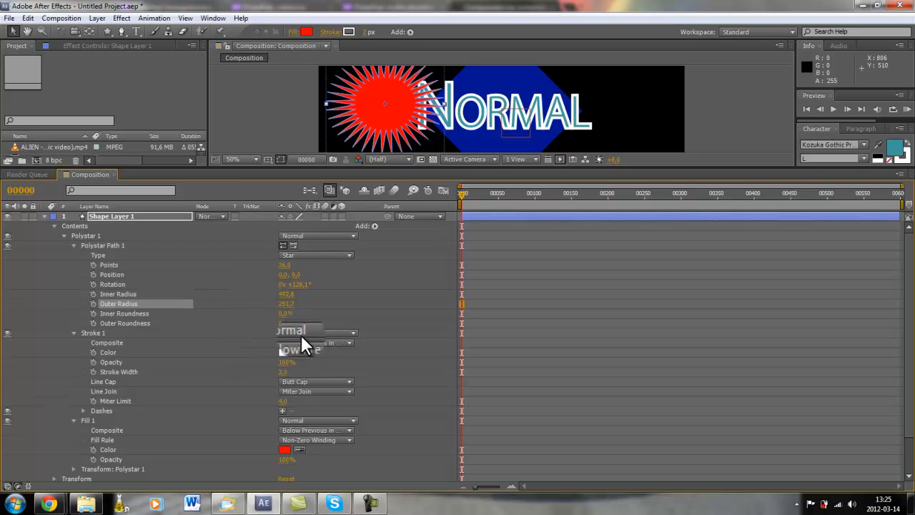
drag(285, 279, 309, 279)
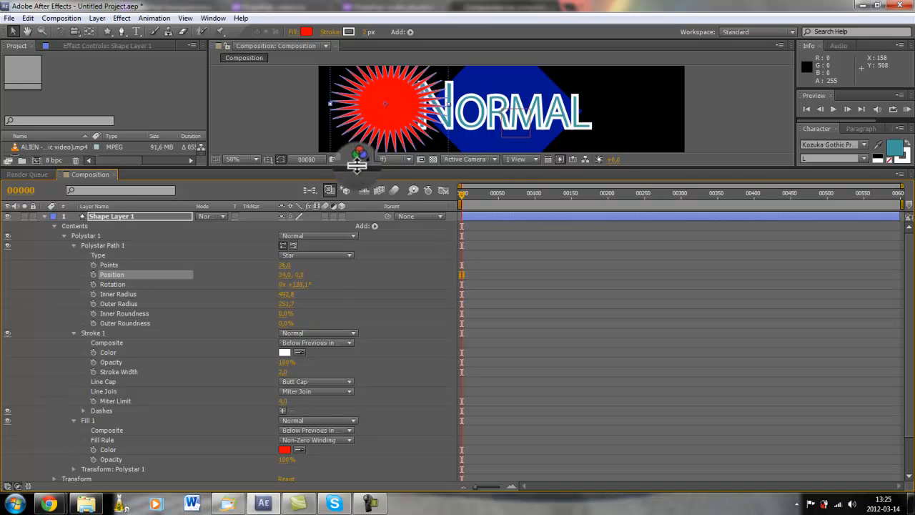
Step: Collapse the star's Stroke 1 and Fill 1 properties, and enlarge the composition view to show the whole frame
drag(357, 164, 357, 179)
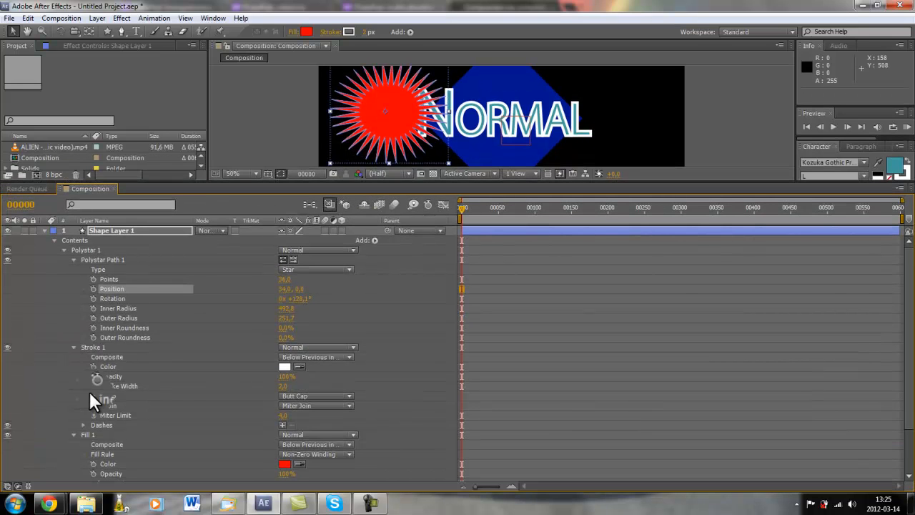
click(73, 346)
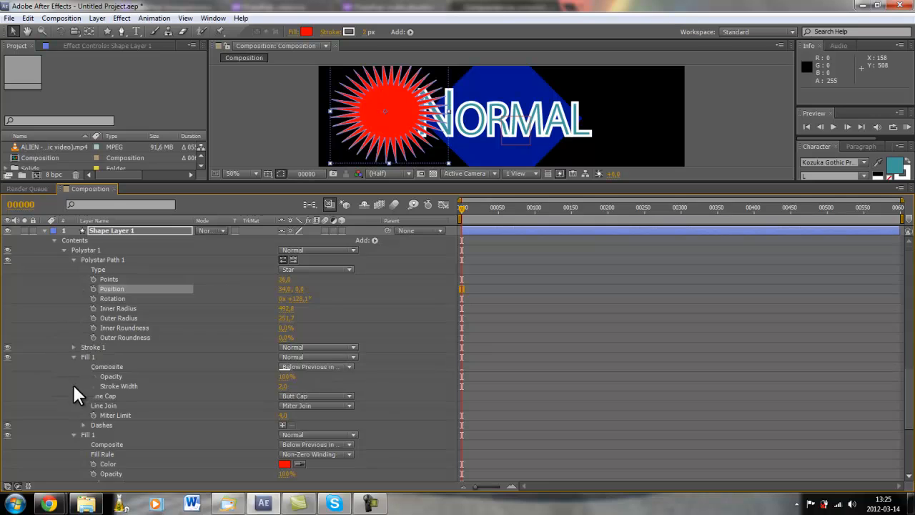
click(74, 356)
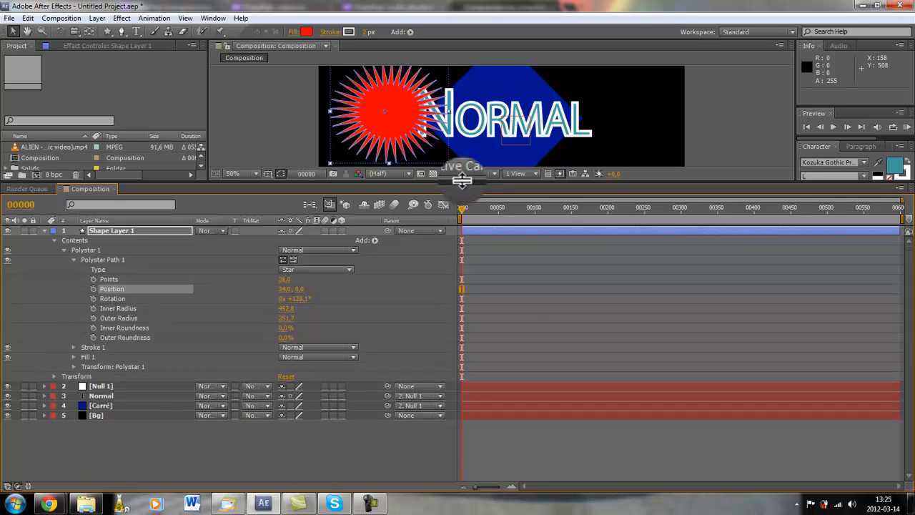
drag(464, 183, 462, 276)
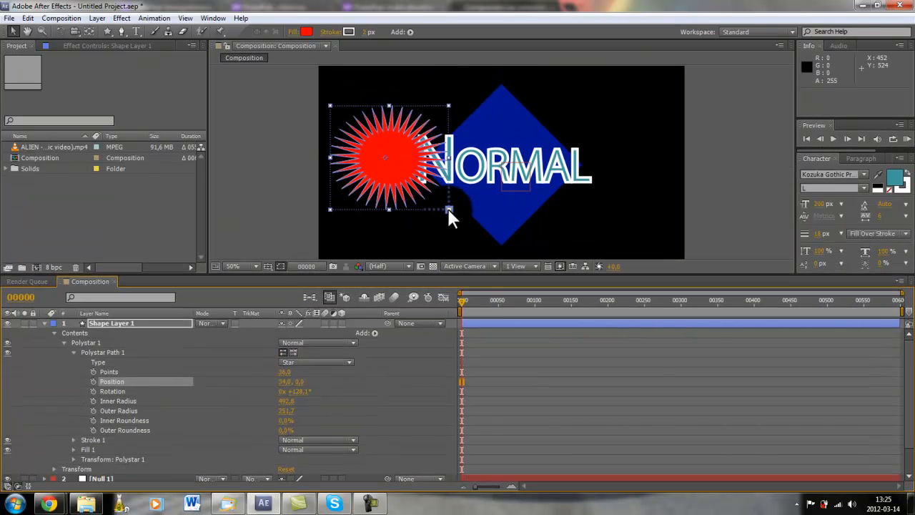
Step: Enlarge the star to nearly the full frame height, and move it right over the beginning of the Normal text
drag(450, 210, 481, 244)
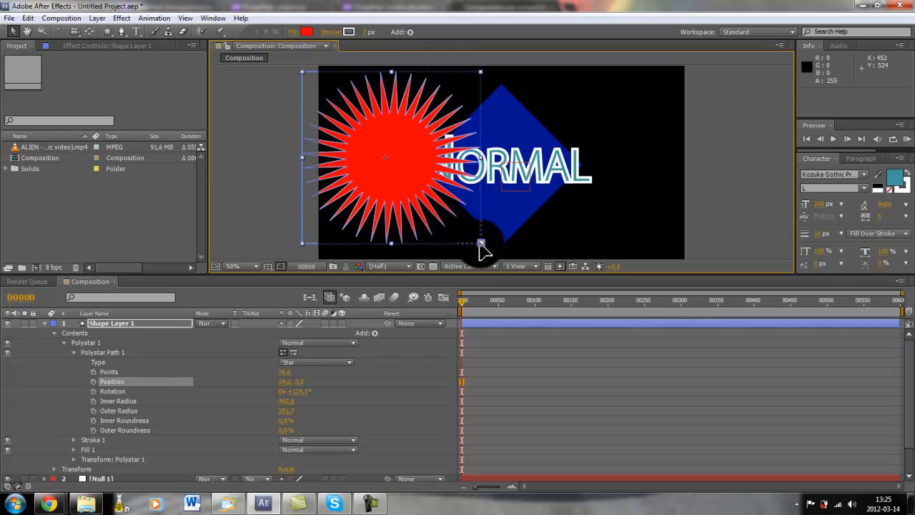
drag(403, 173, 440, 175)
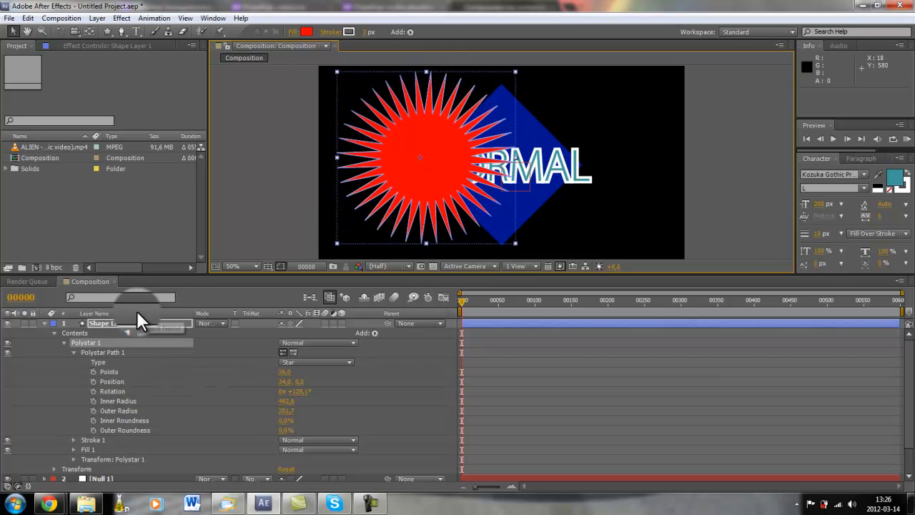
Step: Set the star's number of points to 25
click(285, 372)
text(25)
key(Return)
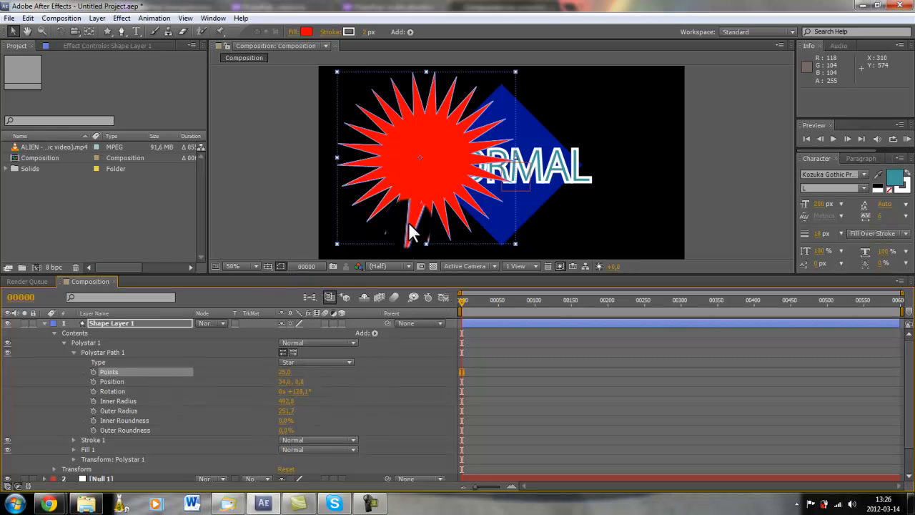
Step: Duplicate Polystar Path 1 within the star shape
click(91, 352)
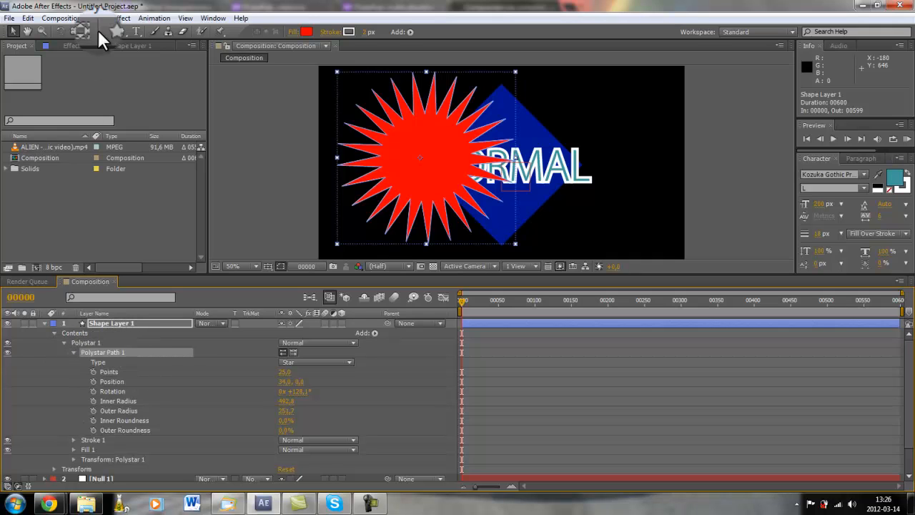
click(61, 18)
click(84, 16)
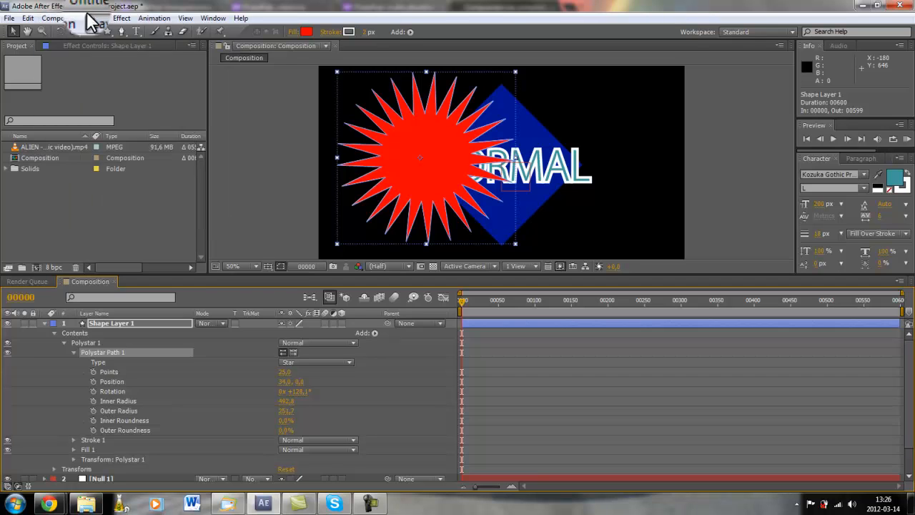
click(96, 19)
click(28, 18)
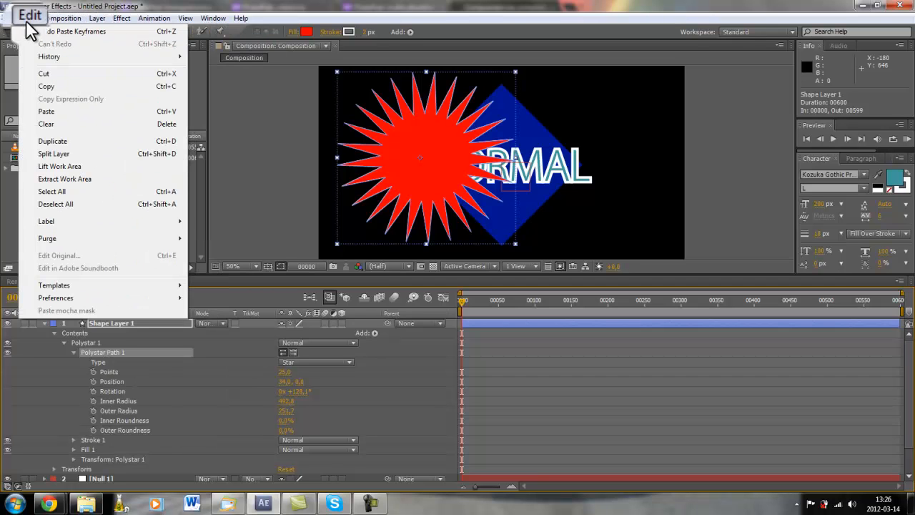
click(67, 143)
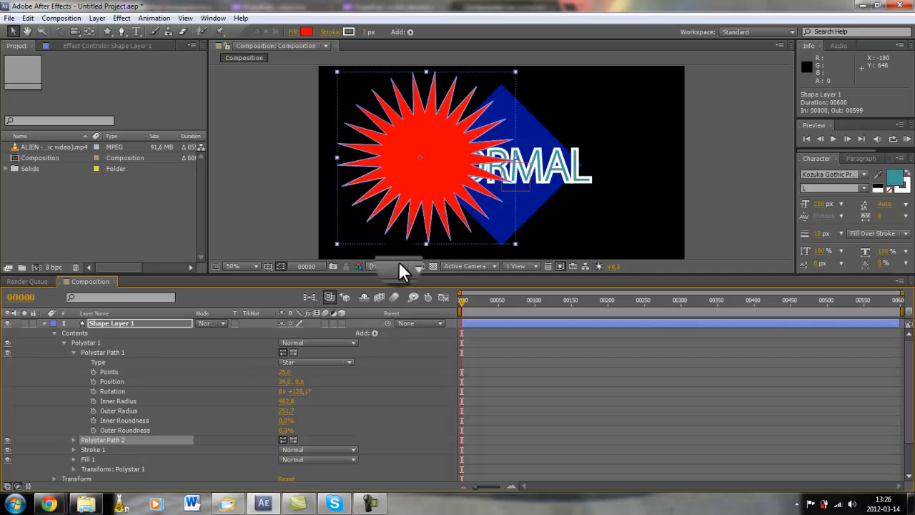
Step: Try moving the original and duplicated star paths apart in the composition, and delete Polystar Path 2
drag(412, 158, 524, 155)
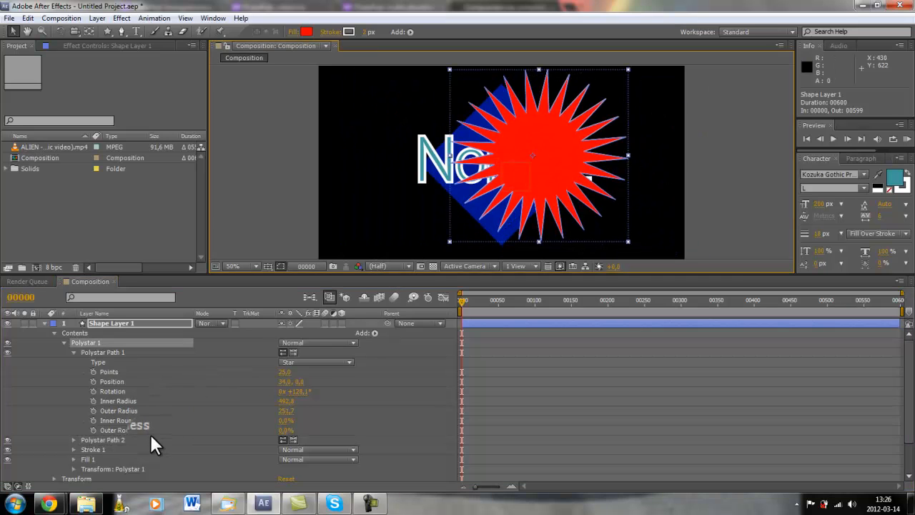
click(119, 440)
drag(547, 192, 466, 214)
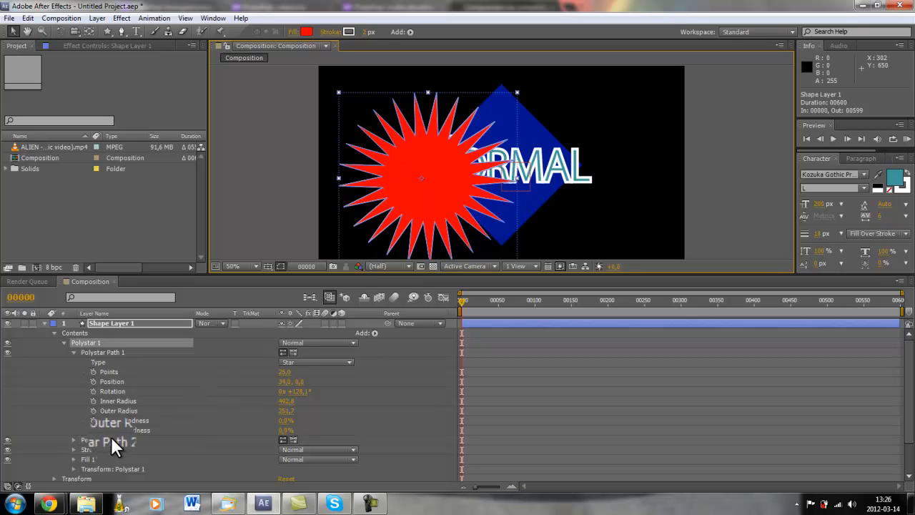
drag(111, 436, 113, 439)
key(comma)
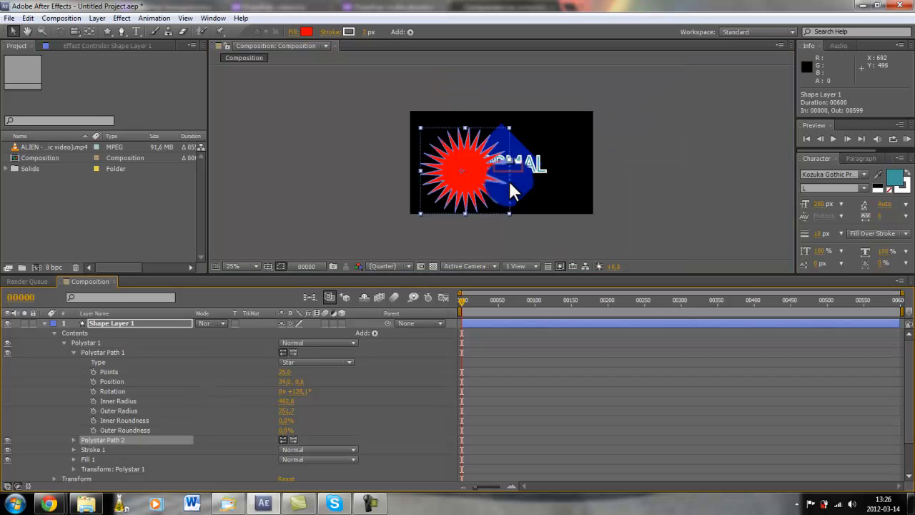
click(409, 200)
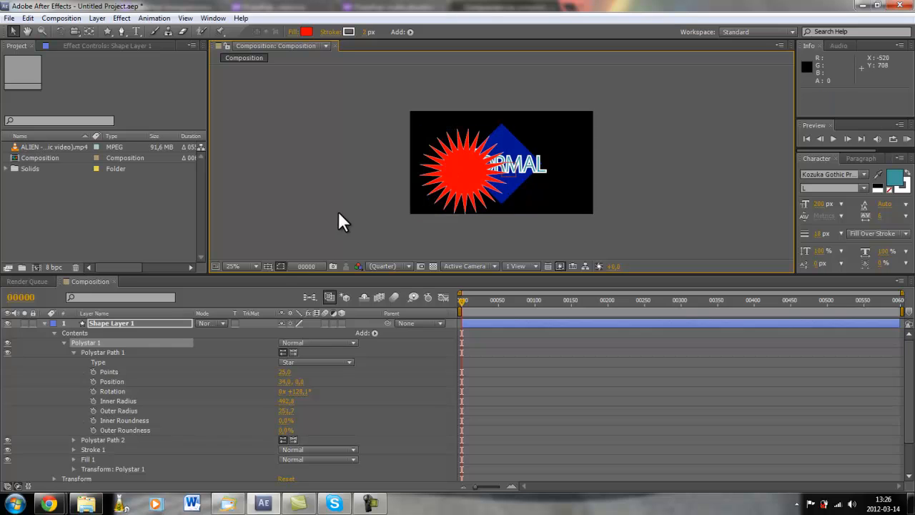
click(118, 350)
drag(463, 200, 489, 201)
click(99, 438)
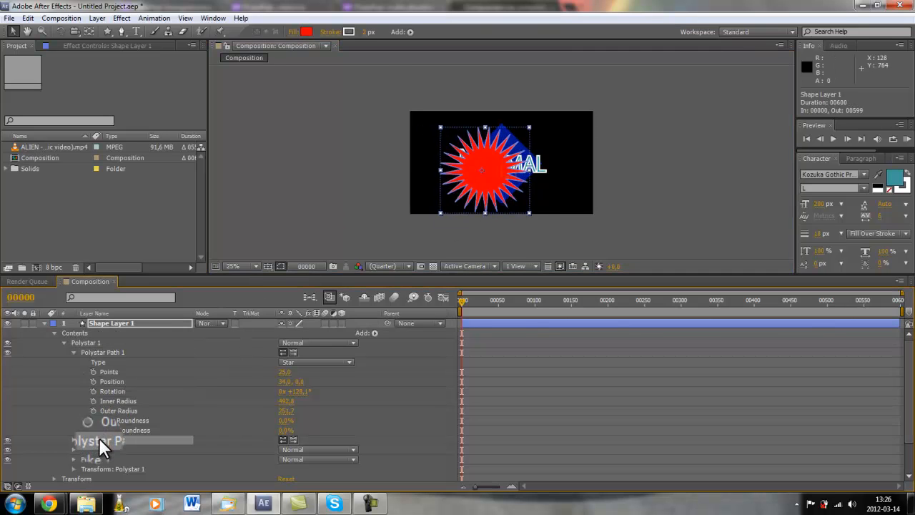
key(Delete)
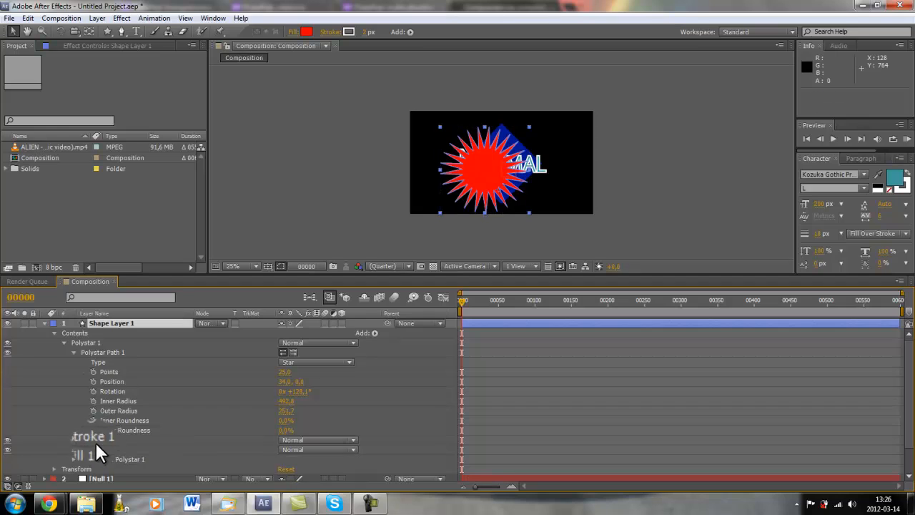
Step: Paste the star path into Shape Layer 1 as a separate group, shift it right in the composition, and delete it
click(93, 349)
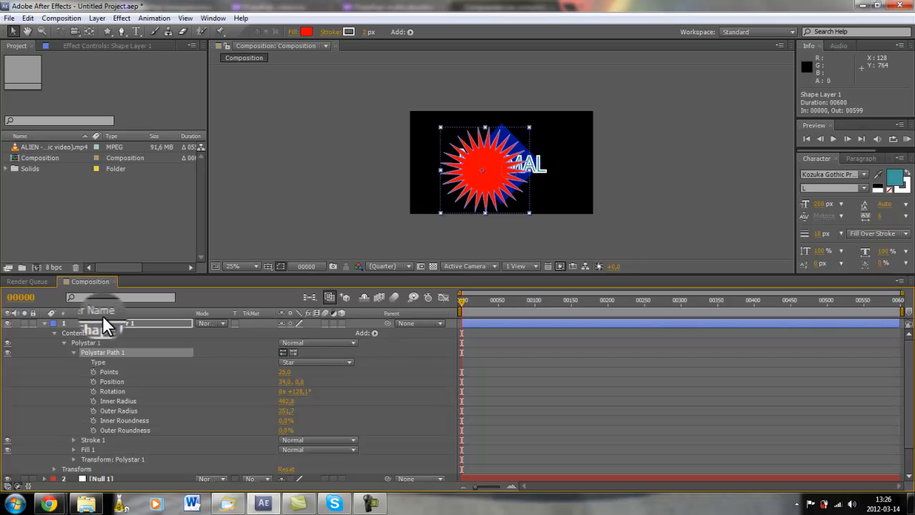
click(102, 320)
key(ctrl+v)
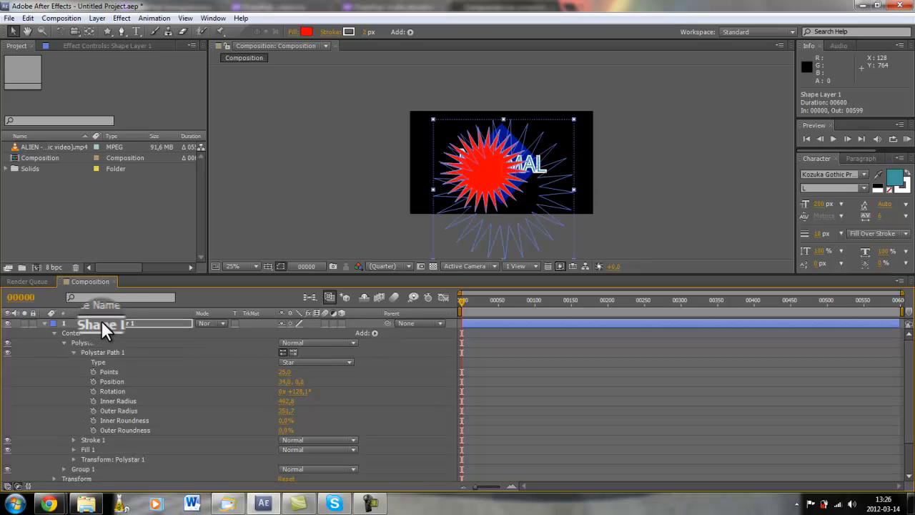
drag(507, 194, 558, 200)
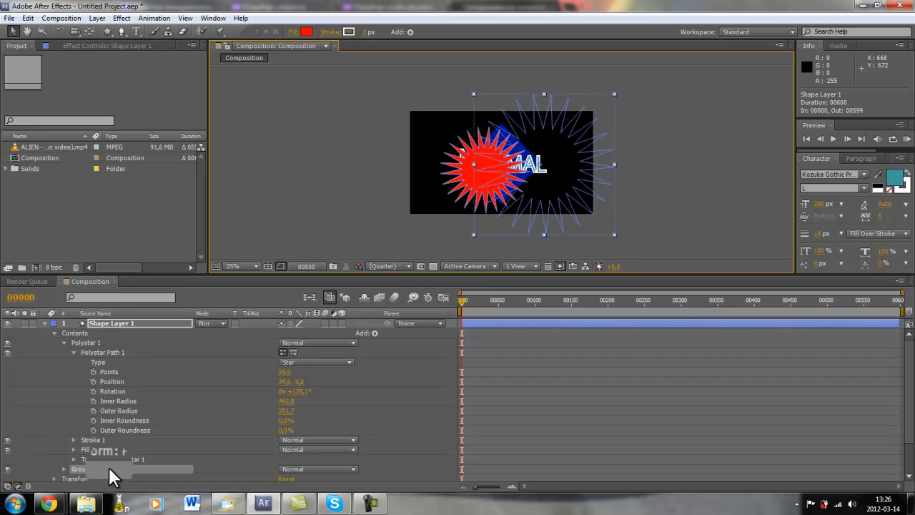
key(Delete)
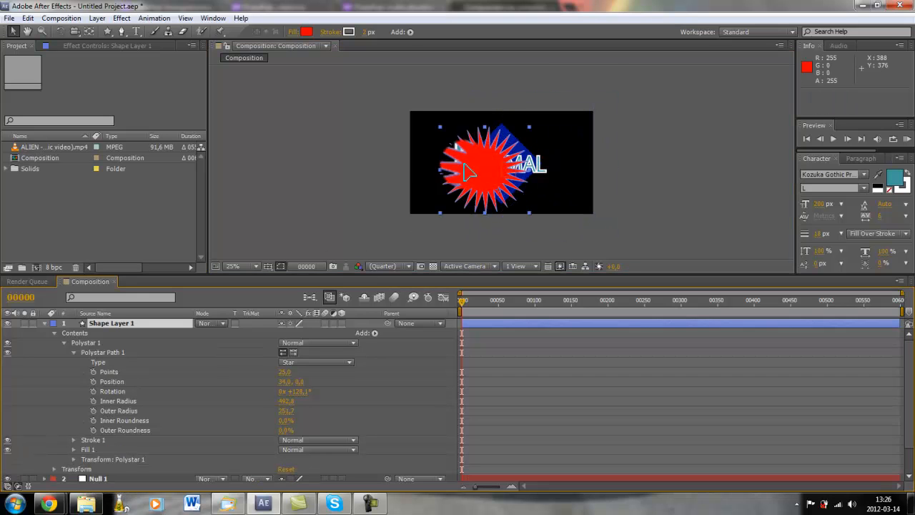
Step: Move the star layer to position 518, 508, and change its fill colour to green 00FF1E
drag(464, 163, 449, 157)
key(period)
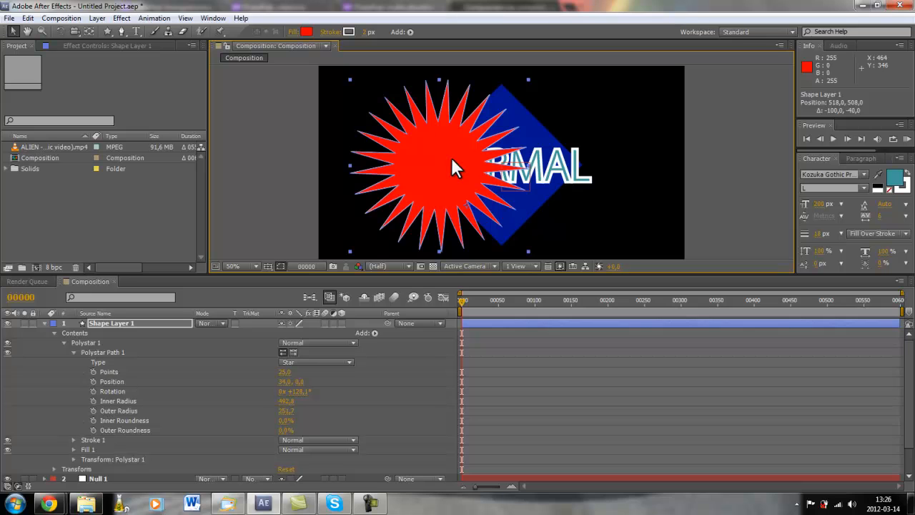
click(306, 31)
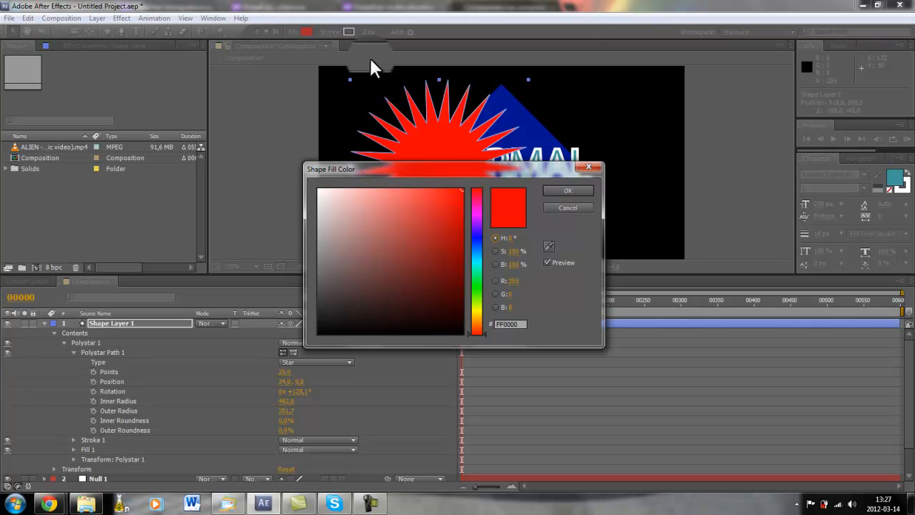
drag(479, 243, 478, 284)
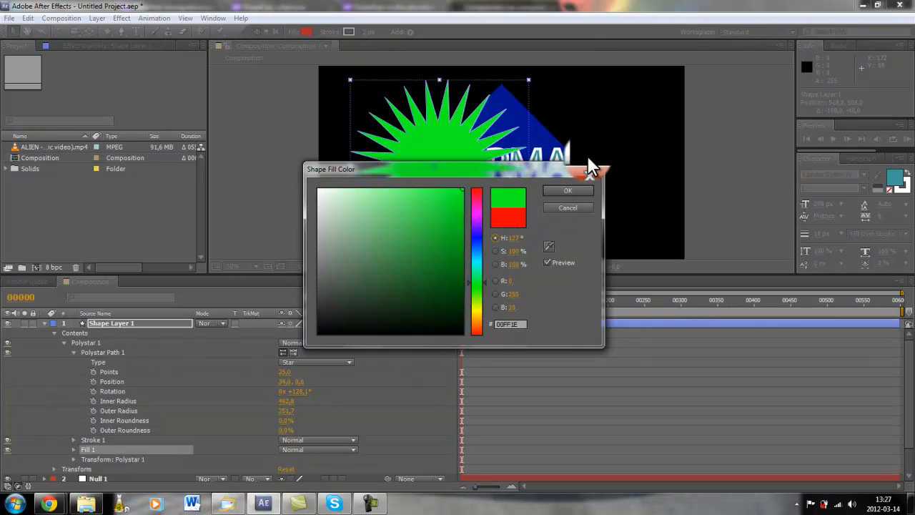
click(563, 190)
Step: Move the green star to the composition's upper-left corner, and reorder Shape Layer 1 between the Carré and Bg layers
drag(411, 139, 384, 123)
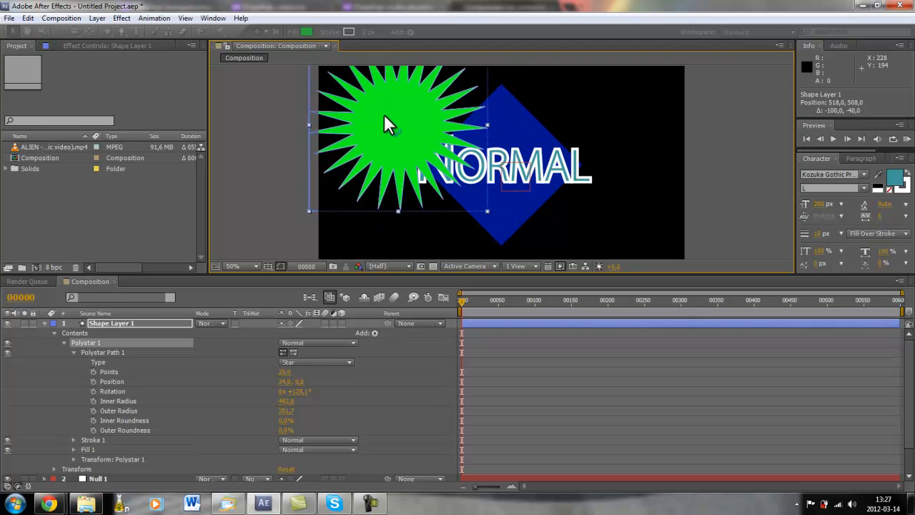
click(44, 323)
drag(137, 326, 132, 354)
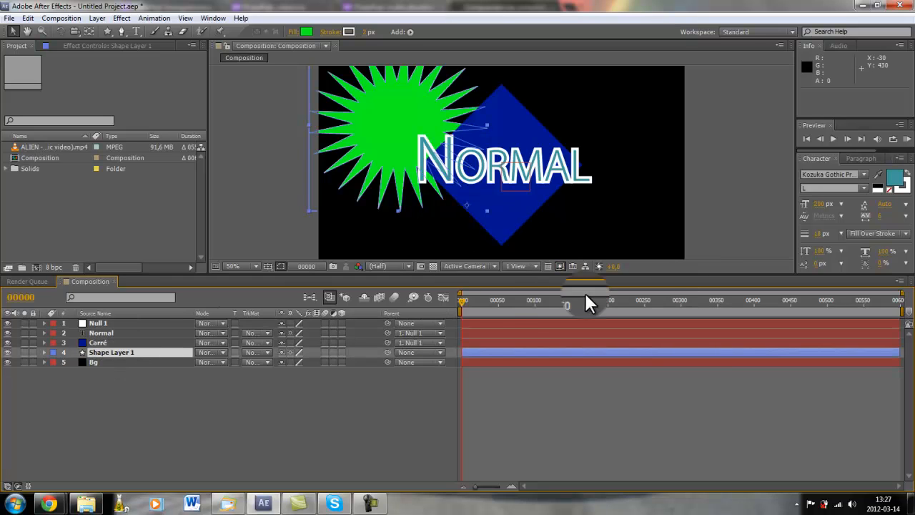
click(371, 504)
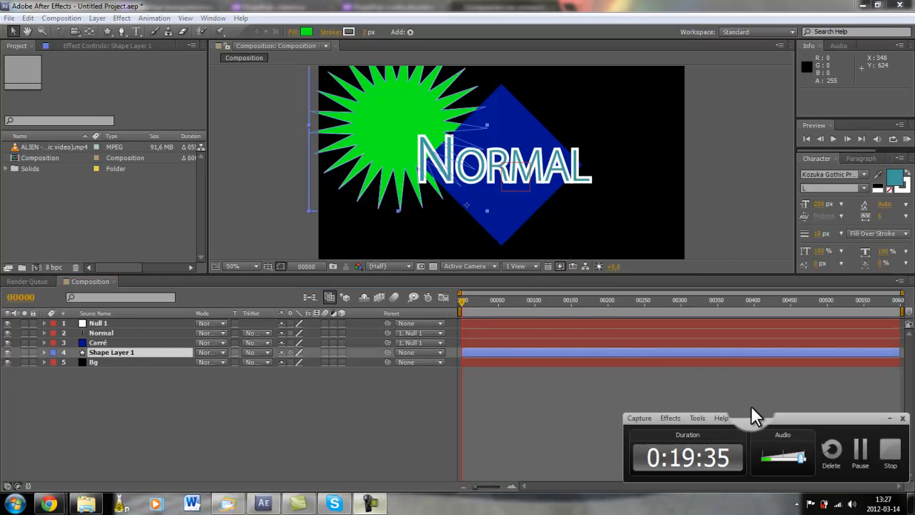
click(866, 468)
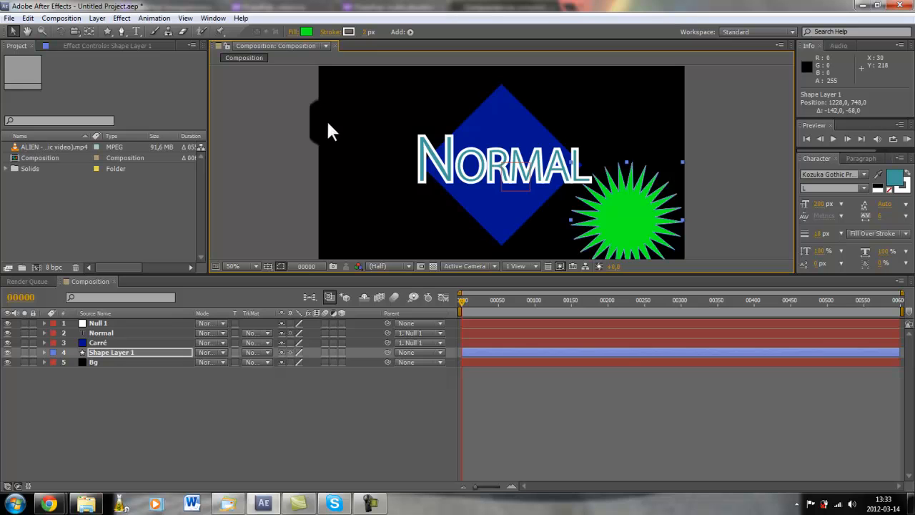
click(98, 18)
mouse_move(130, 32)
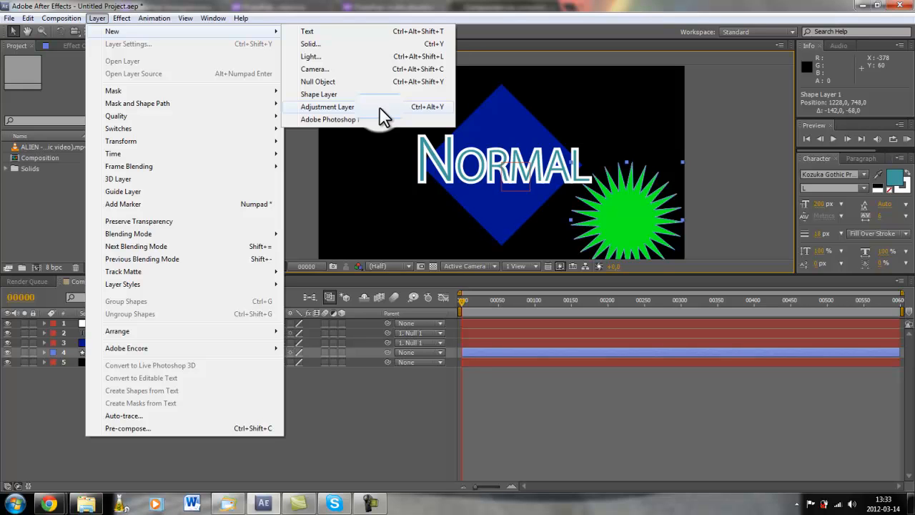
click(349, 398)
Step: Move the green star layer up to position 1248, 680, beside the end of the Normal text
drag(617, 222, 624, 198)
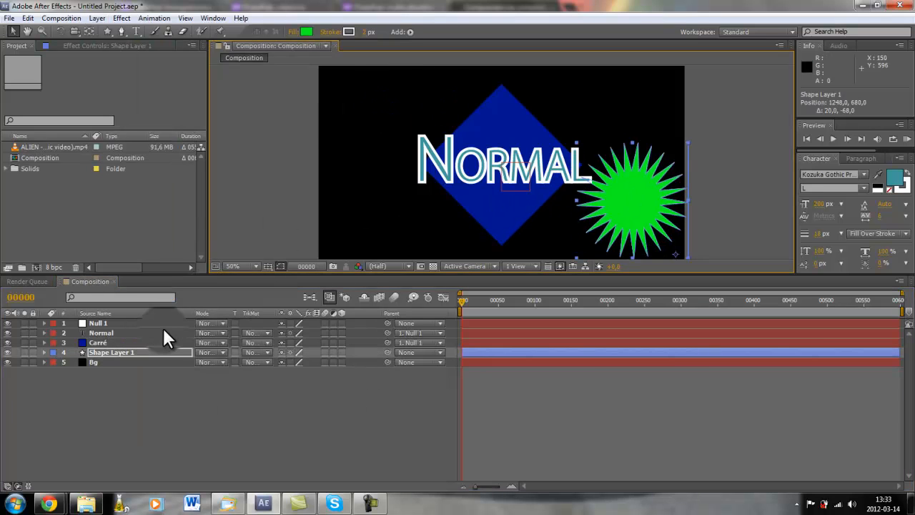
Step: Delete the Null 1 layer, and hide the Normal text layer and Shape Layer 1
click(96, 323)
key(Delete)
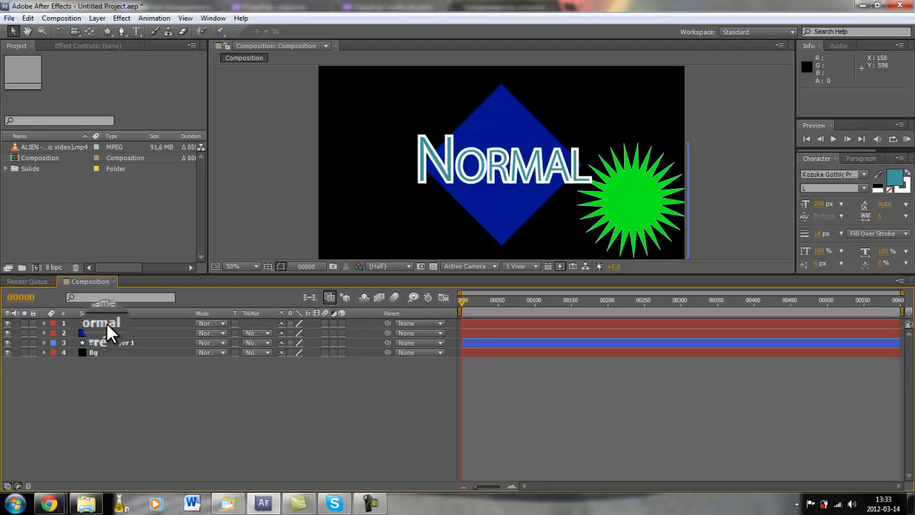
click(7, 323)
click(7, 344)
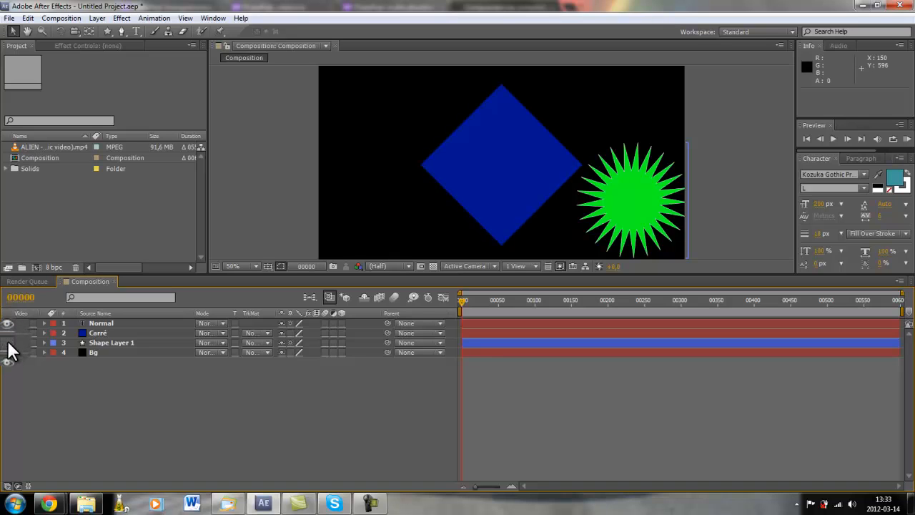
Step: Expand the Carré layer down to its individual Transform properties
click(98, 332)
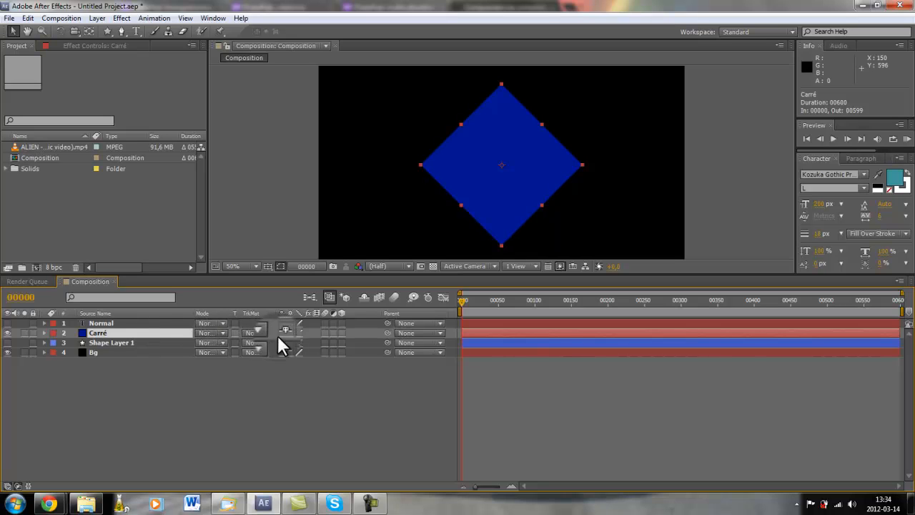
click(44, 333)
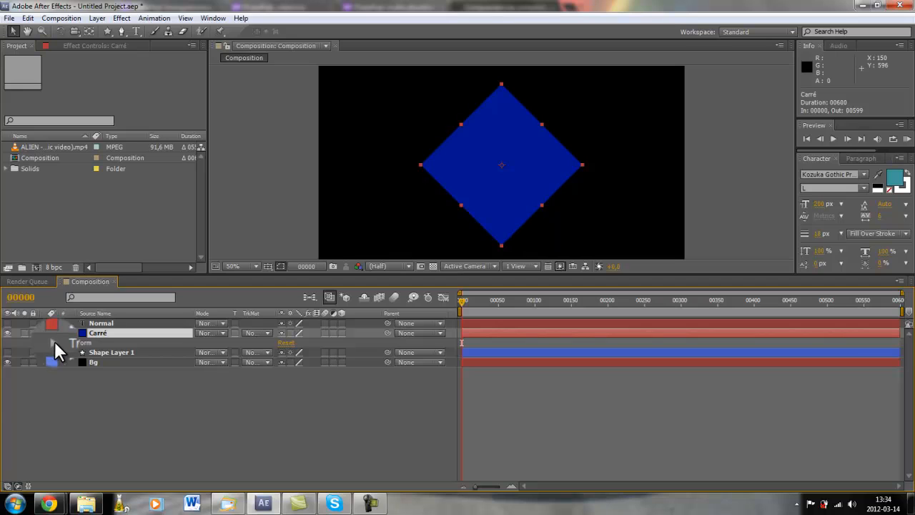
click(54, 342)
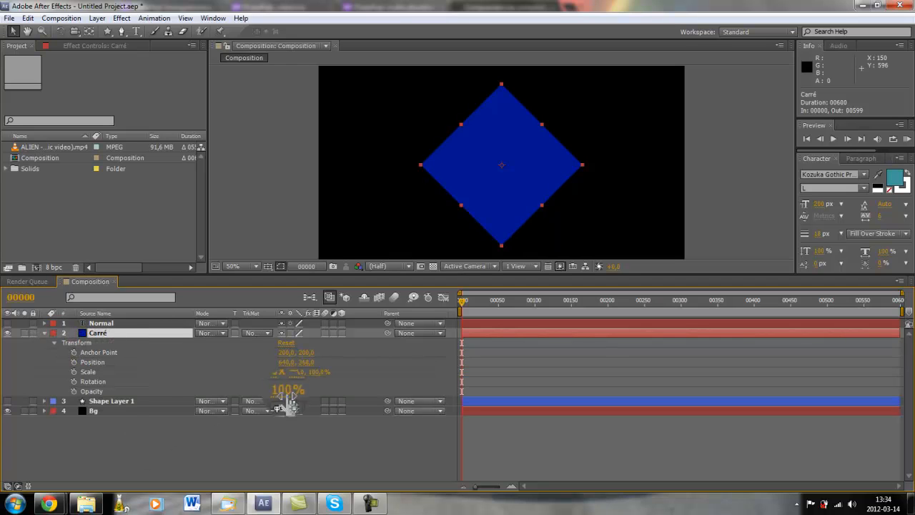
click(370, 503)
click(867, 458)
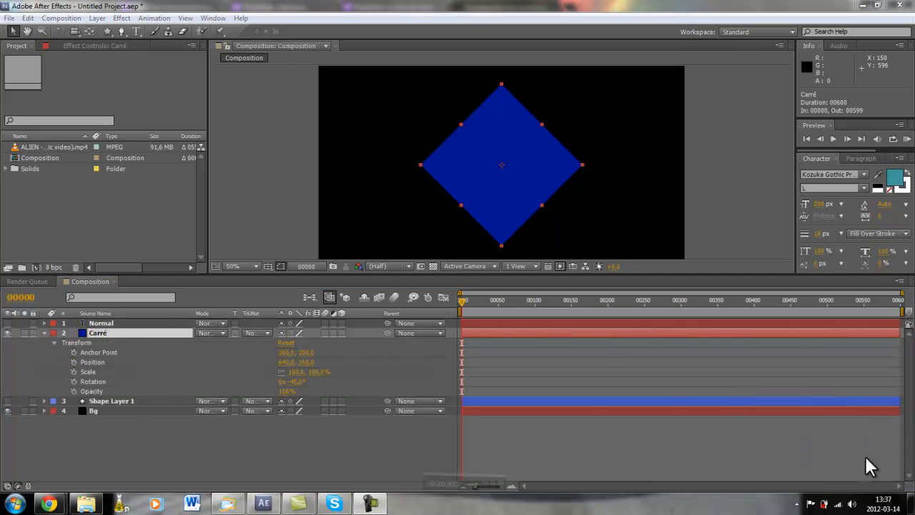
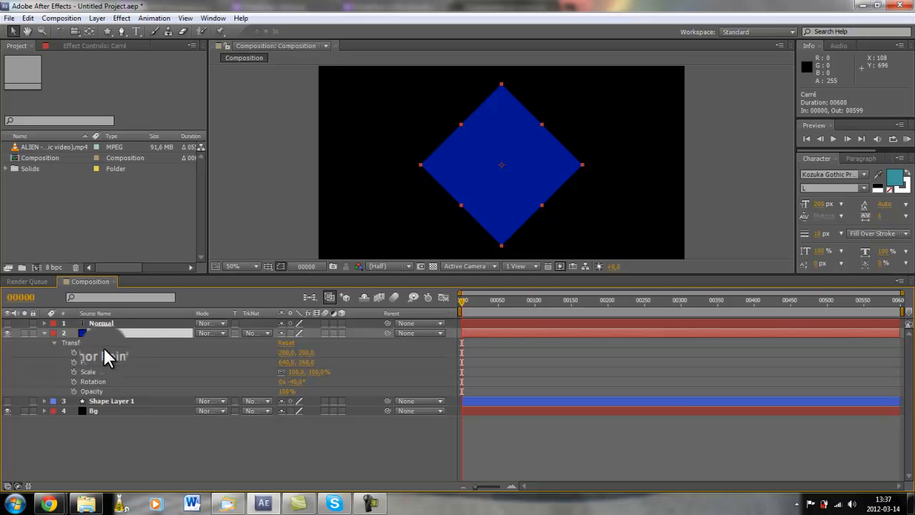
Step: Collapse and reopen the Carré layer's Transform group to review how its properties unfold, and collapse the layer
click(44, 330)
click(46, 332)
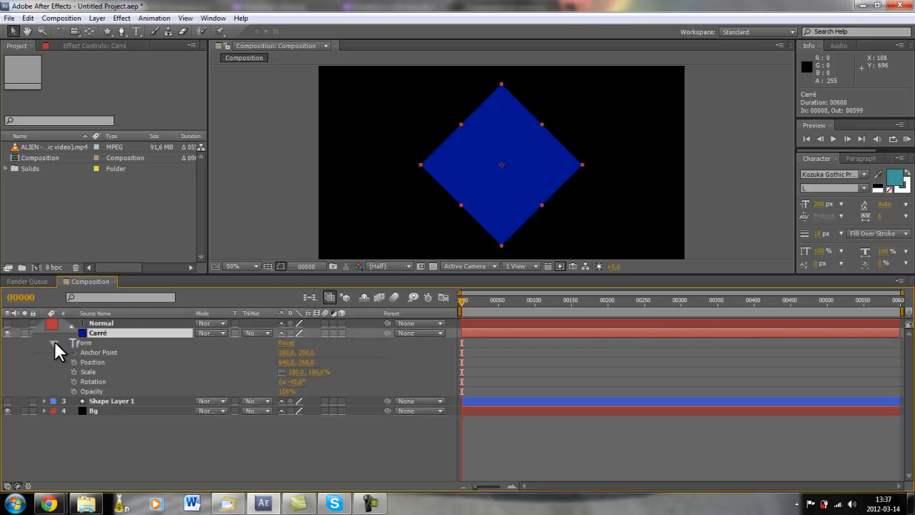
click(55, 341)
click(55, 341)
click(54, 341)
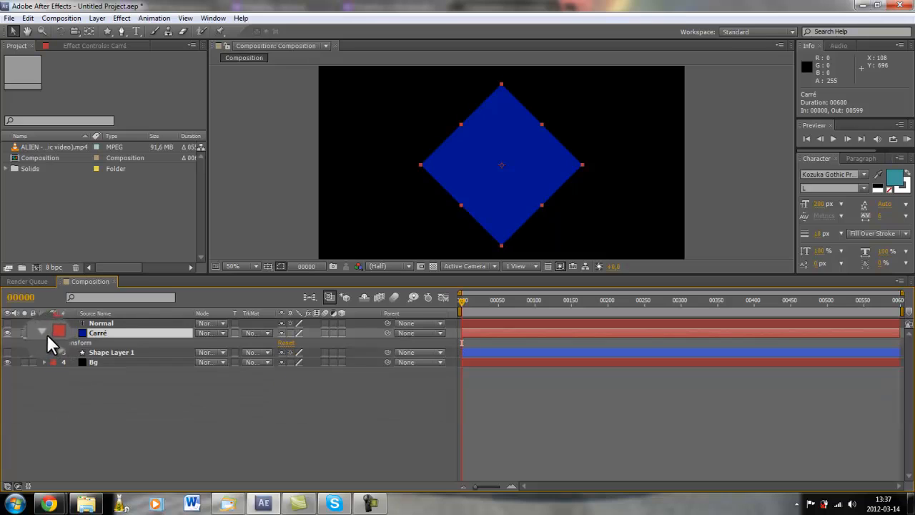
click(45, 332)
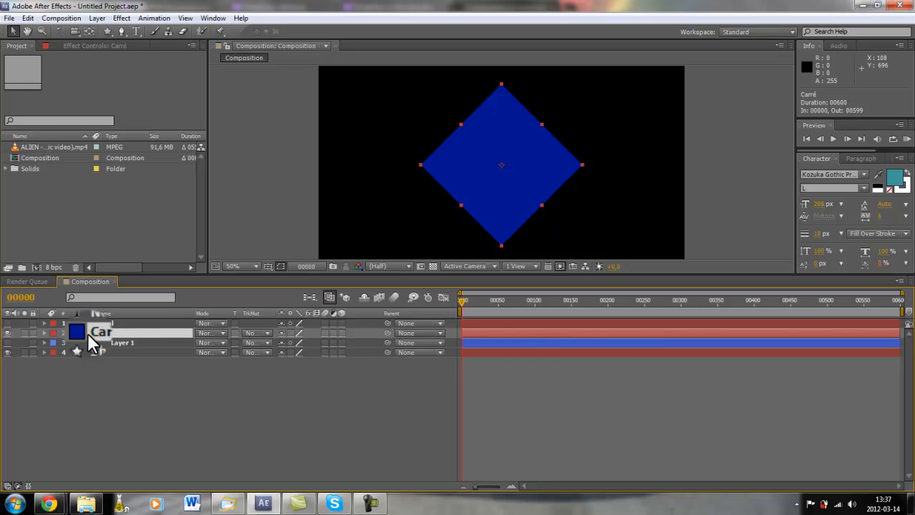
Step: Show the Carré layer's Anchor Point, Position, Scale and Opacity one at a time, view its full Transform group, and collapse the layer
key(a)
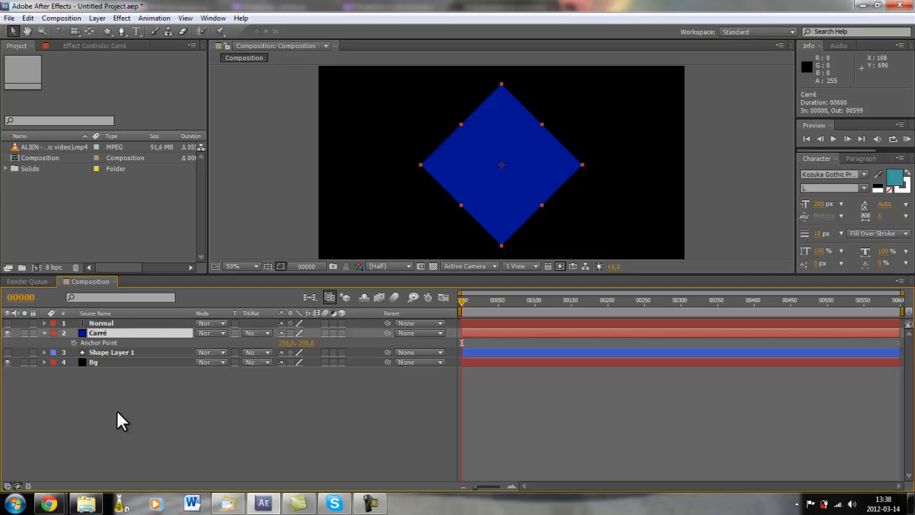
key(p)
key(s)
key(t)
click(44, 334)
click(45, 333)
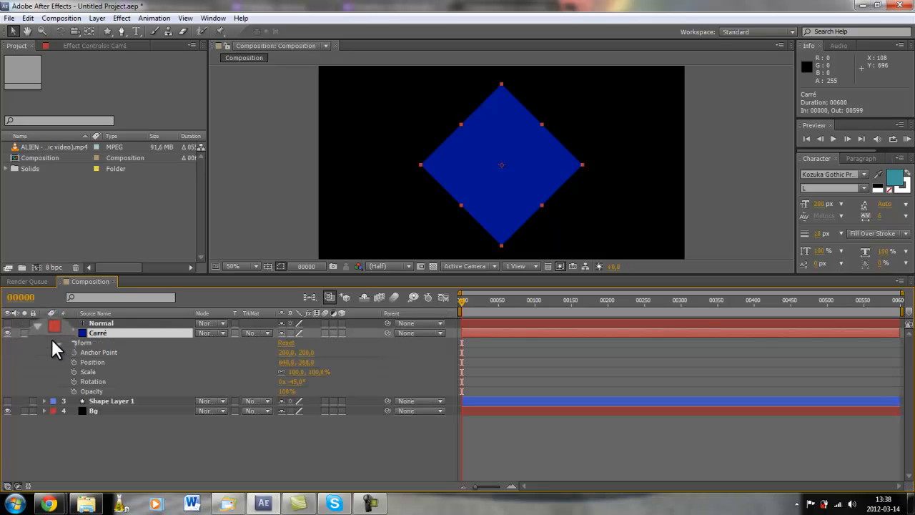
click(46, 333)
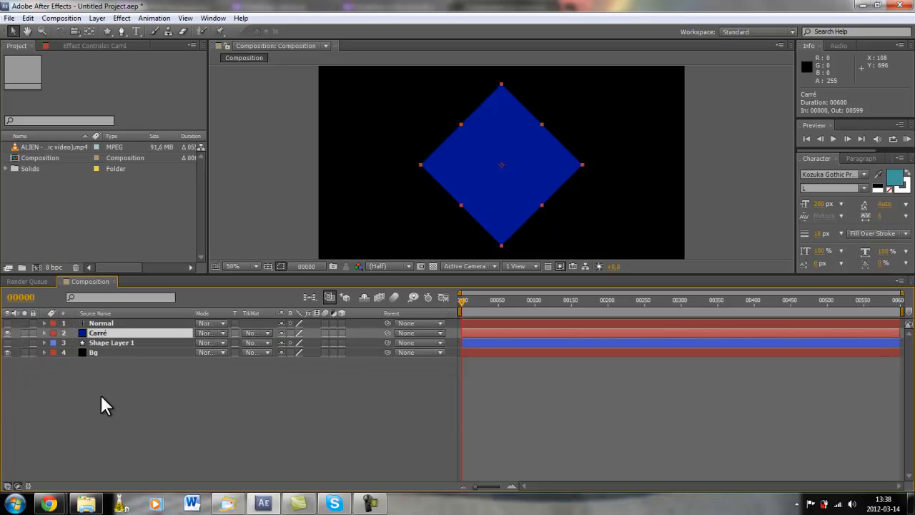
Step: Show the Carré layer's rotation, try turning it to about -3°, and undo the change
key(r)
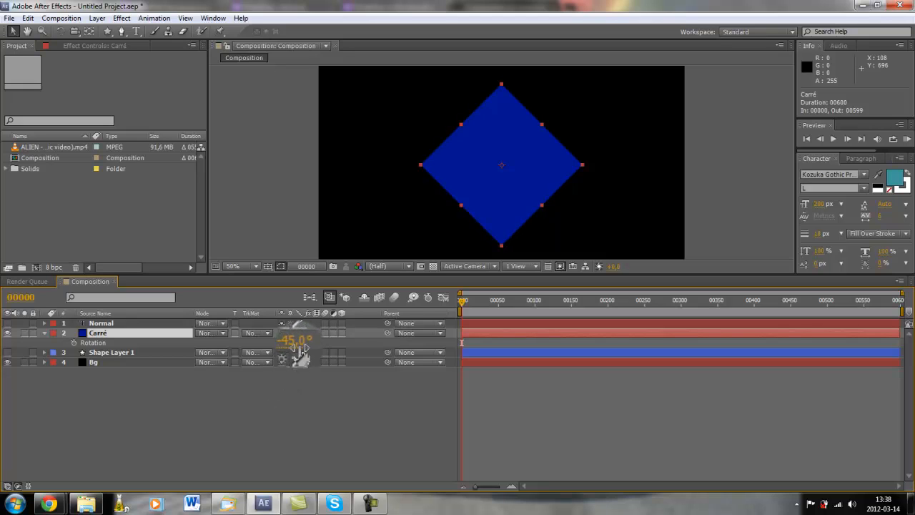
drag(290, 343, 324, 346)
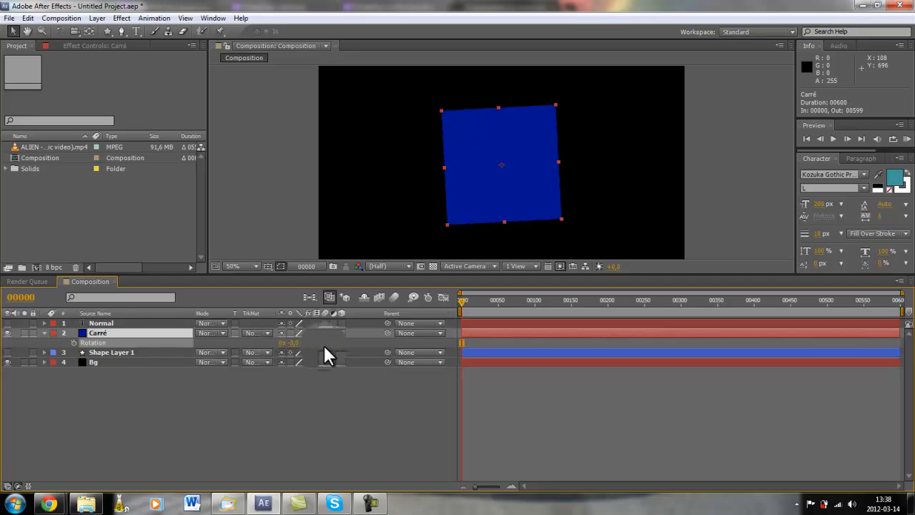
key(ctrl+z)
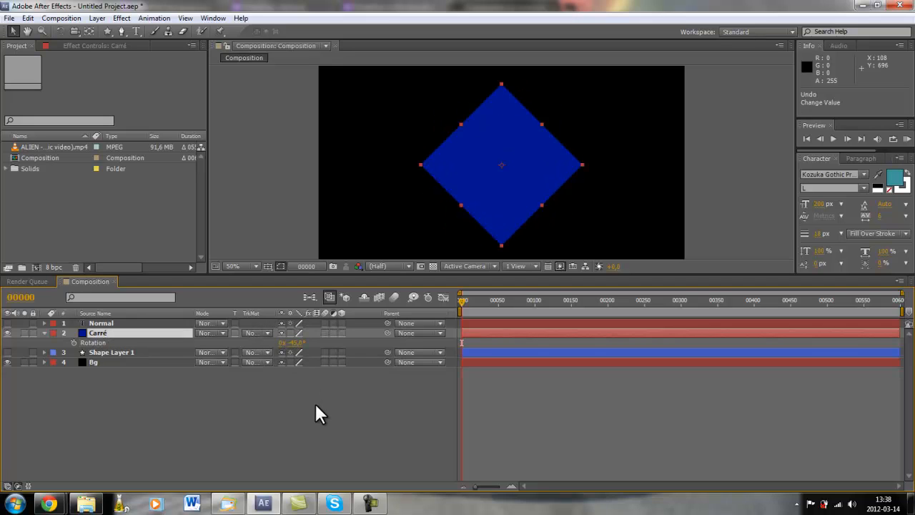
Step: Expand all of Carré's transform properties and try an off-centre anchor point at about -112, 310, scale 88% and rotation 1x+190°
click(43, 332)
click(44, 333)
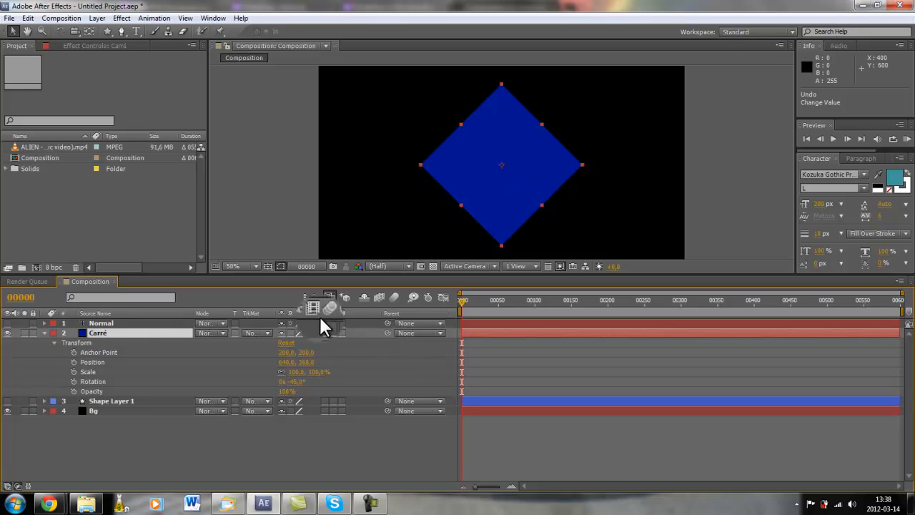
drag(305, 352, 343, 336)
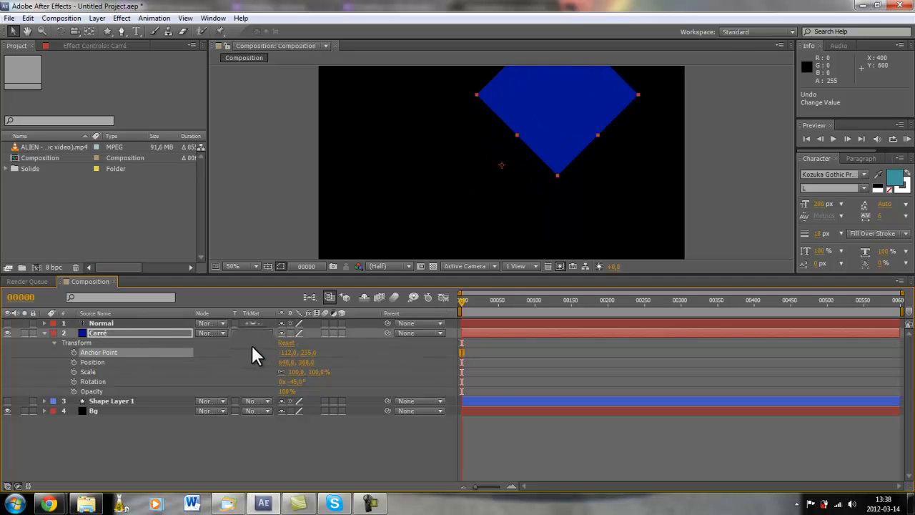
drag(390, 315, 392, 318)
drag(295, 372, 424, 360)
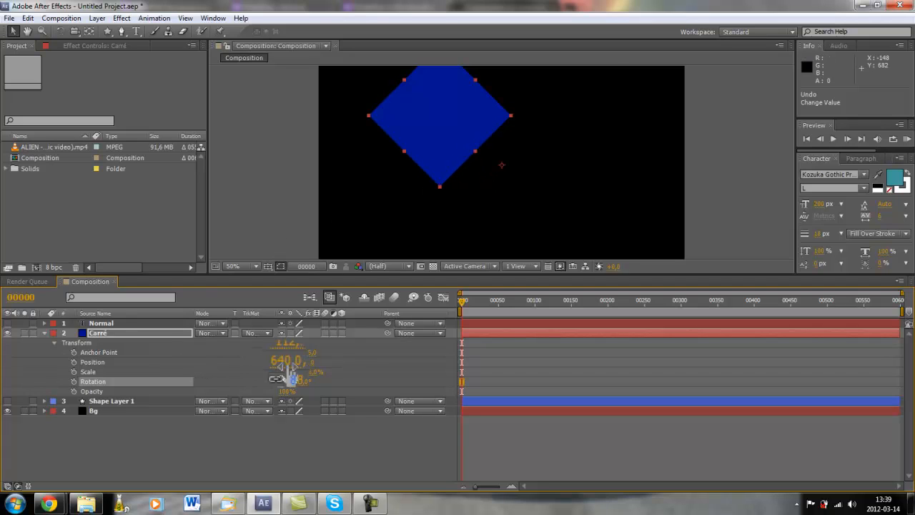
drag(290, 352, 334, 352)
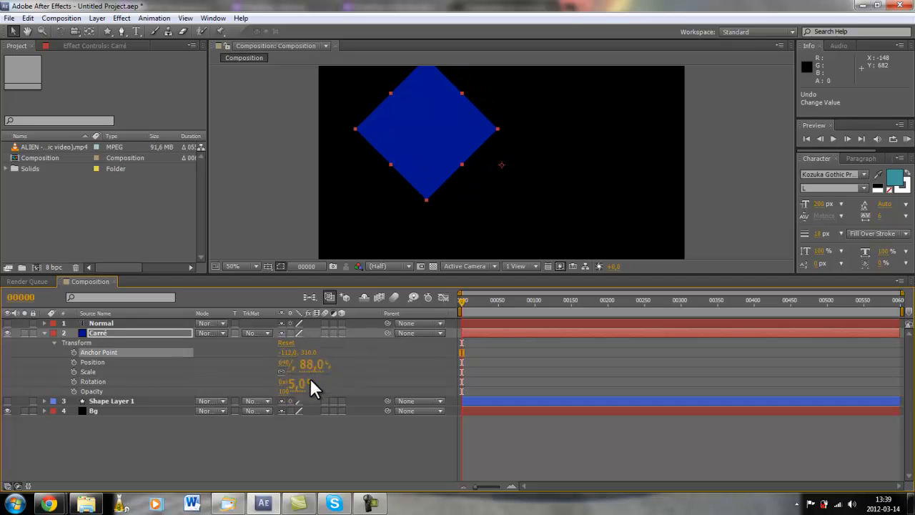
drag(310, 381, 475, 375)
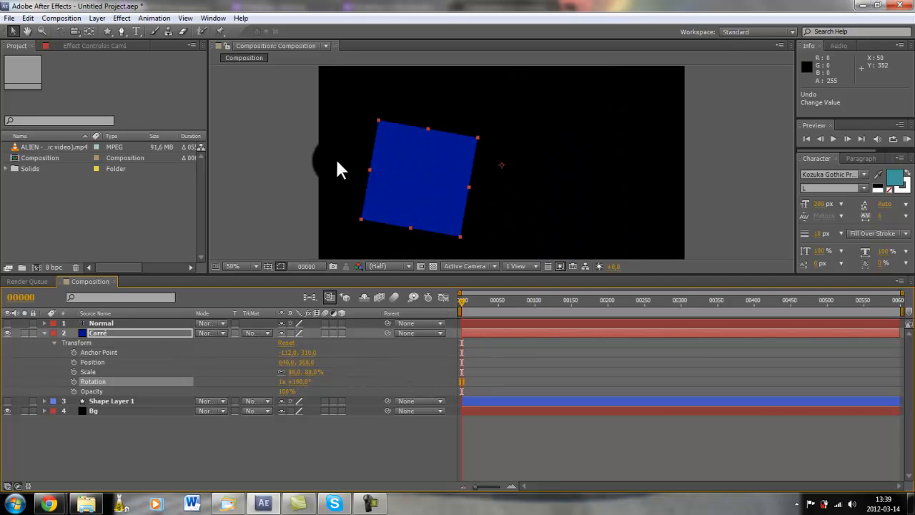
Step: Undo the Carré transform changes and keep undoing until the deleted Null 1 layer is restored
key(y)
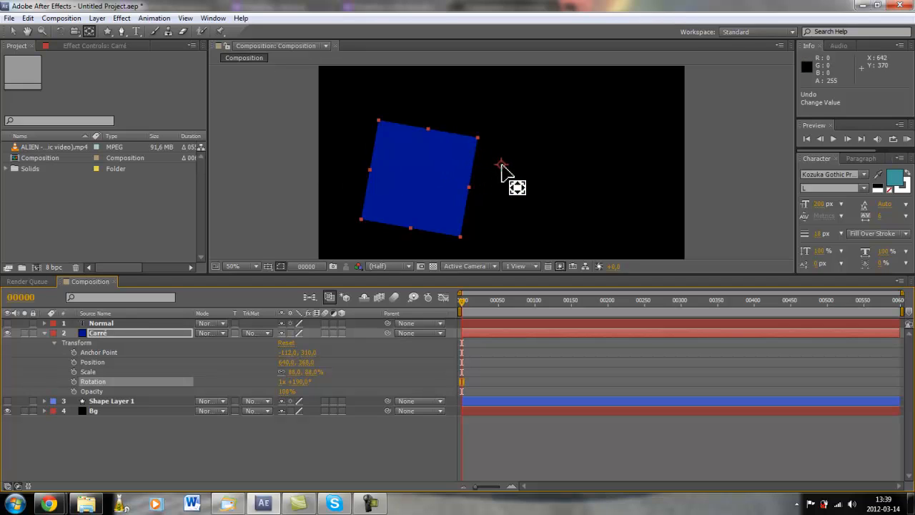
key(ctrl+z)
key(ctrl+z)
key(ctrl+z)
key(ctrl+z)
key(ctrl+z)
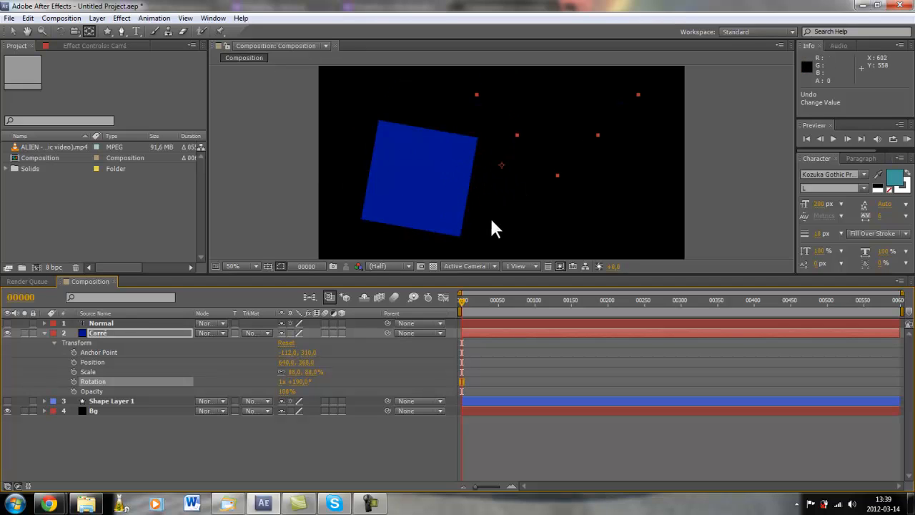
key(ctrl+z)
key(ctrl+z)
key(ctrl+z)
key(ctrl+z)
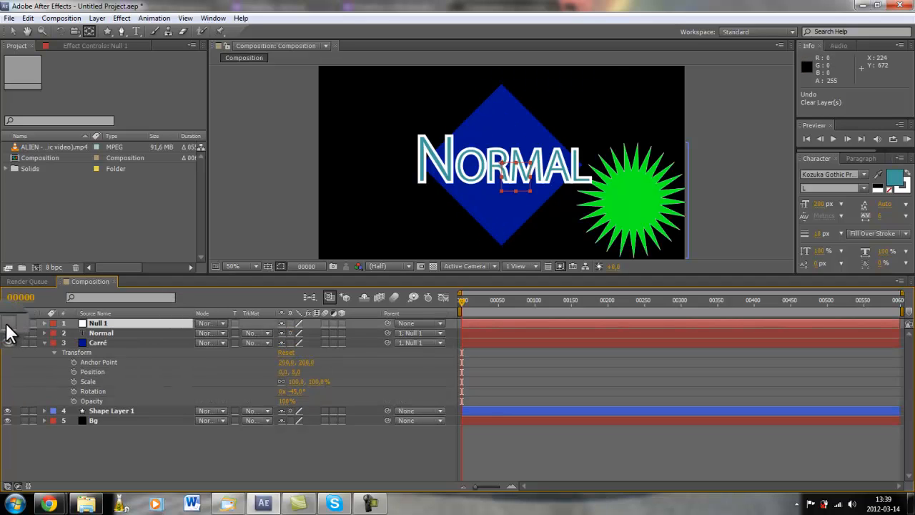
Step: Hide the Null 1, Shape Layer 1 and Normal layers
click(7, 323)
click(7, 410)
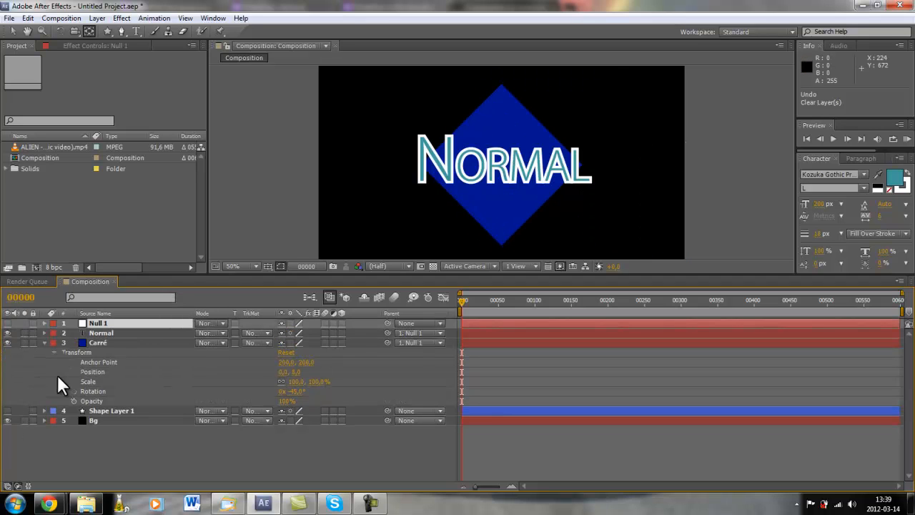
click(6, 333)
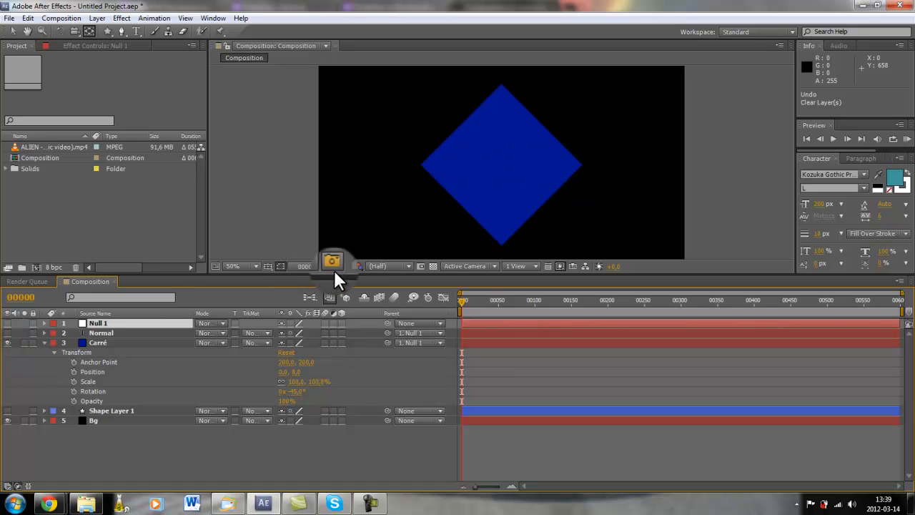
Step: Delete the Null 1 and Shape Layer 1 layers from the composition
click(113, 339)
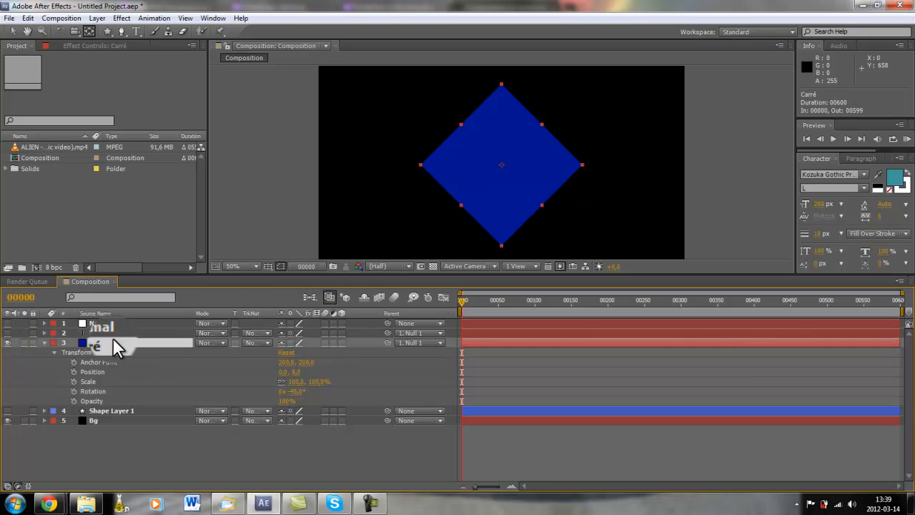
click(370, 503)
click(98, 324)
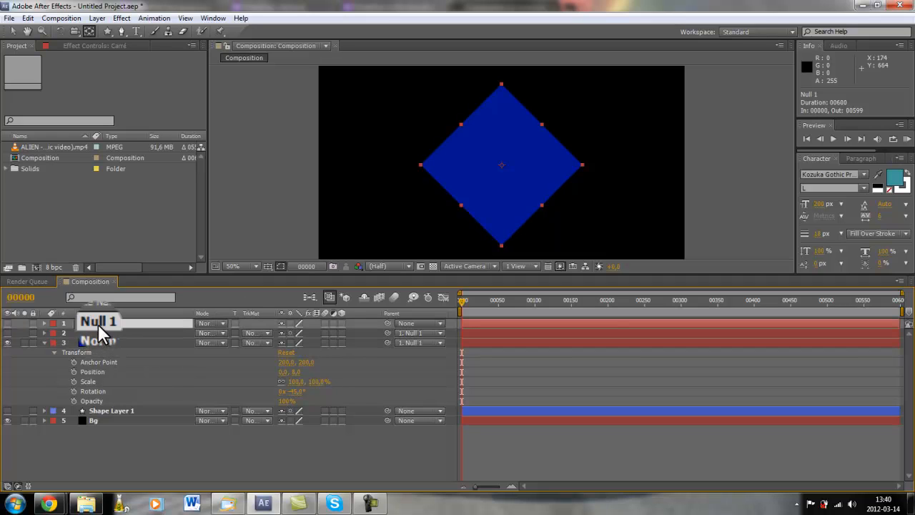
key(Delete)
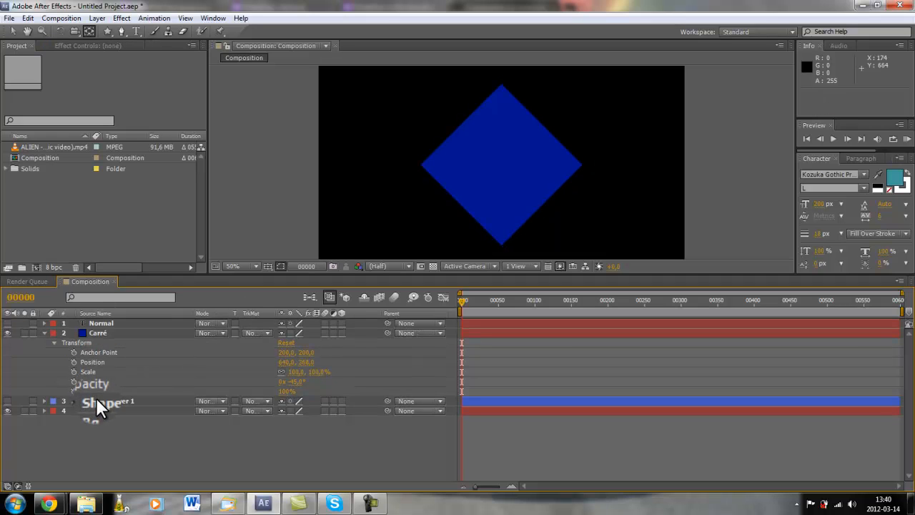
click(97, 401)
key(Delete)
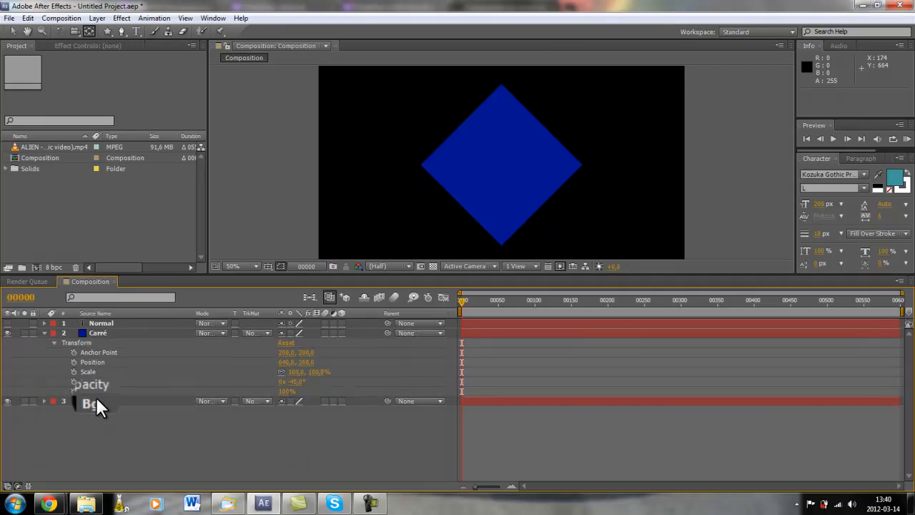
Step: Set the Carré layer's opacity to 50% and lower it further to 45%
click(101, 330)
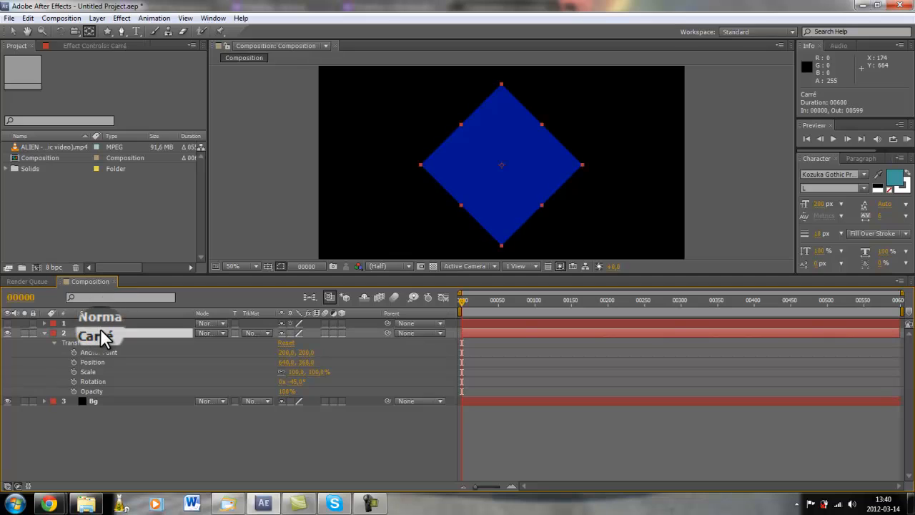
click(285, 392)
text(50)
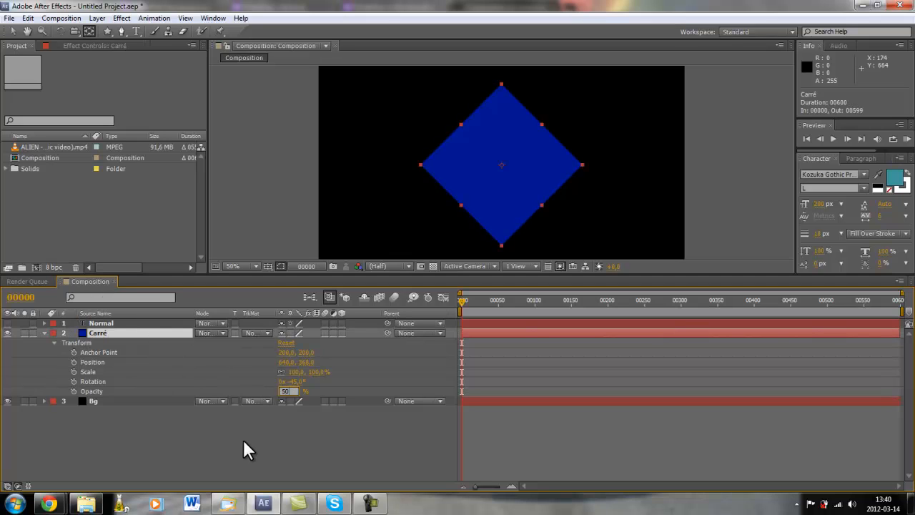
key(Return)
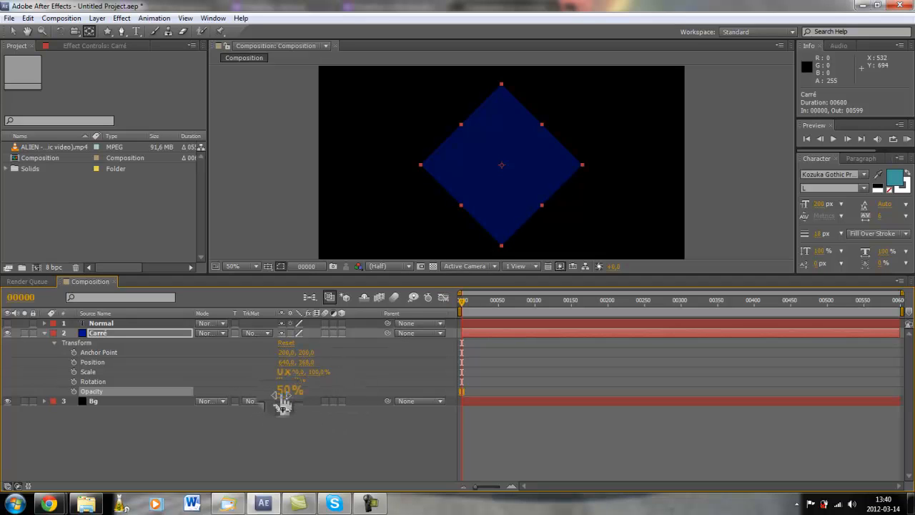
drag(284, 403, 266, 395)
drag(257, 397, 248, 398)
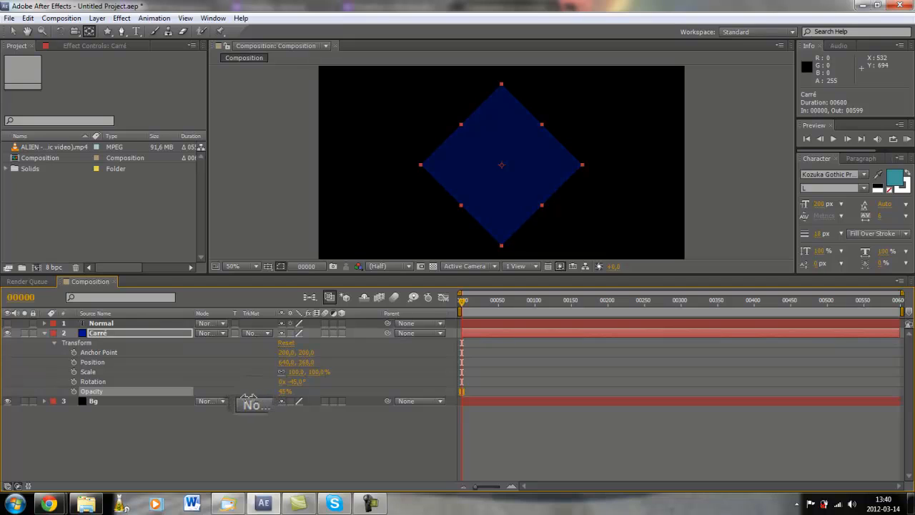
Step: Duplicate the Carré layer twice and move the copies so that the semi-transparent squares partly overlap
click(98, 334)
key(ctrl+d)
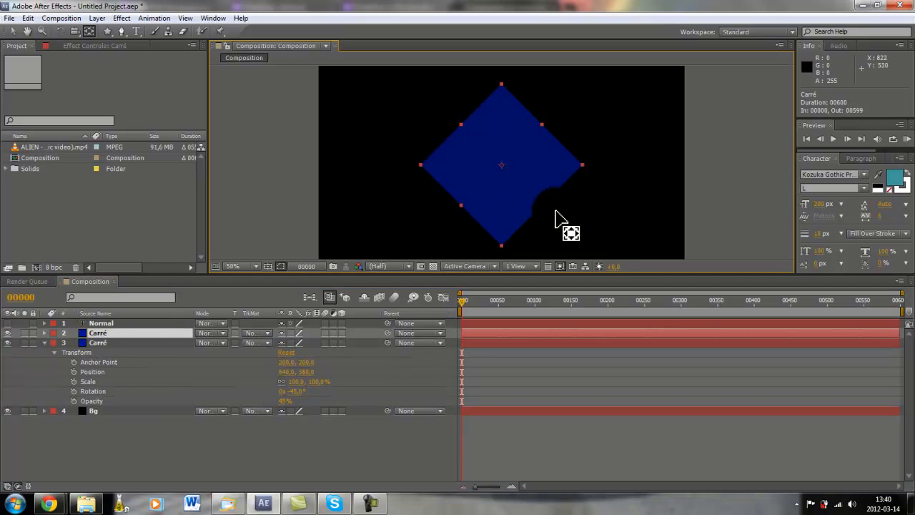
key(v)
drag(501, 191, 580, 123)
key(ctrl+d)
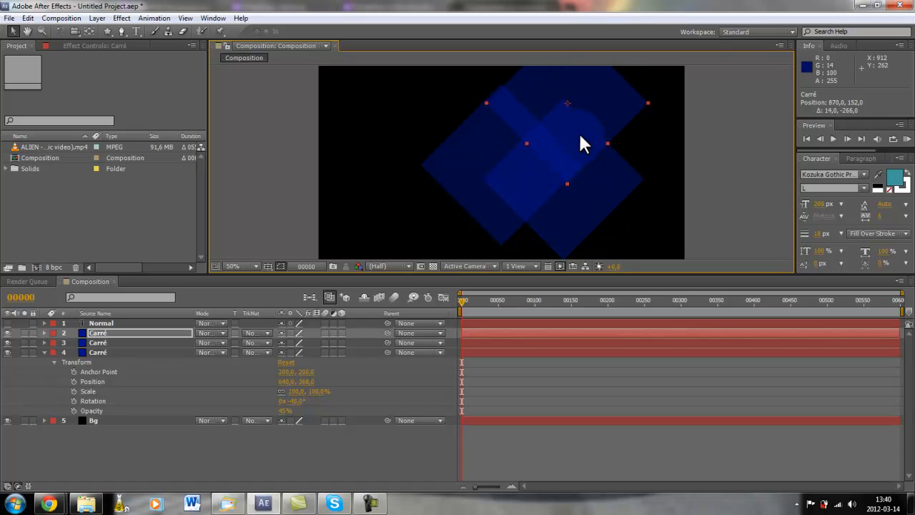
Step: Show the rotation and instead the opacity of all three Carré layers, and open the top layer's opacity for editing
shift+click(133, 352)
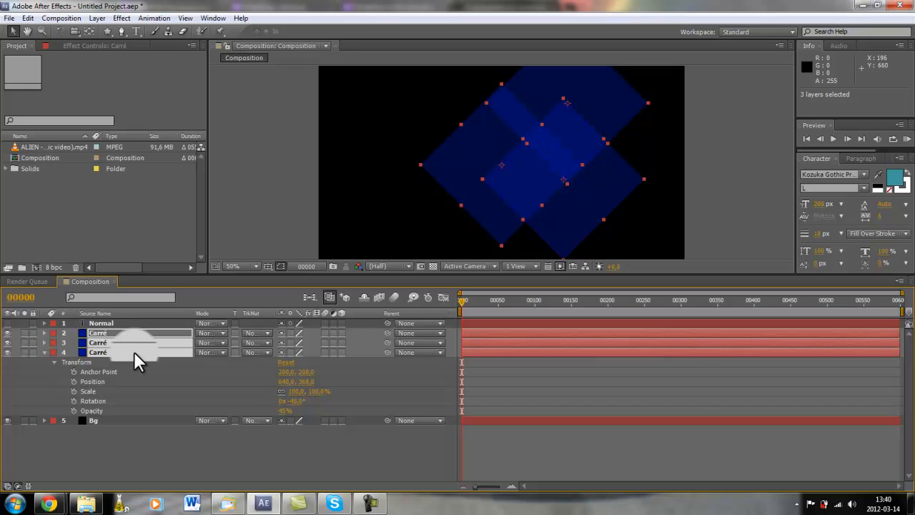
key(r)
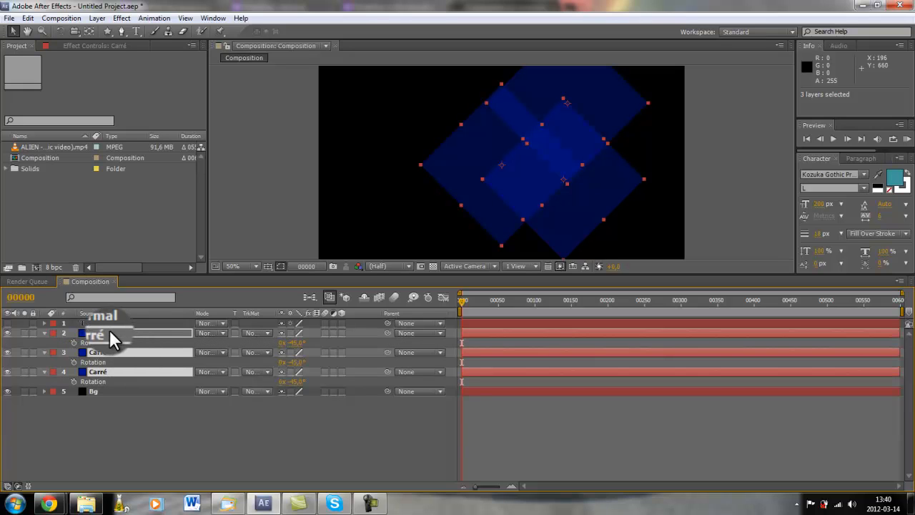
key(t)
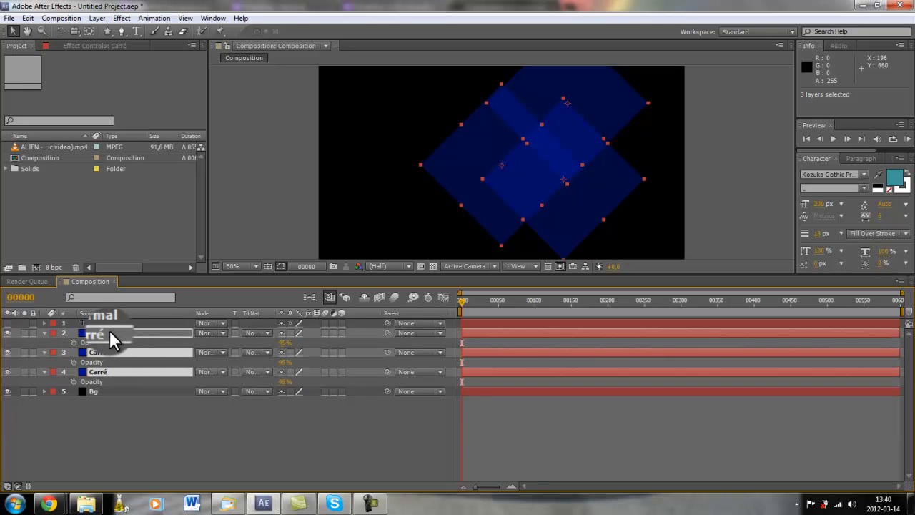
click(285, 342)
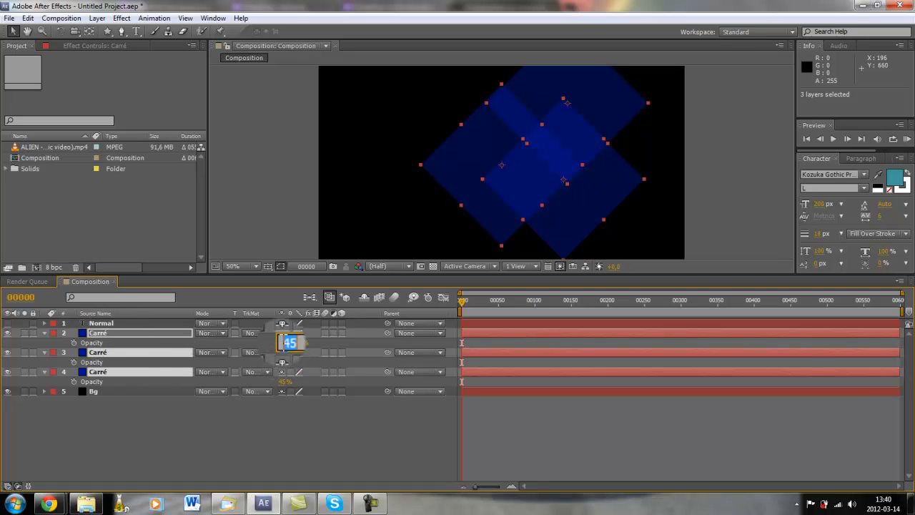
click(305, 341)
click(114, 334)
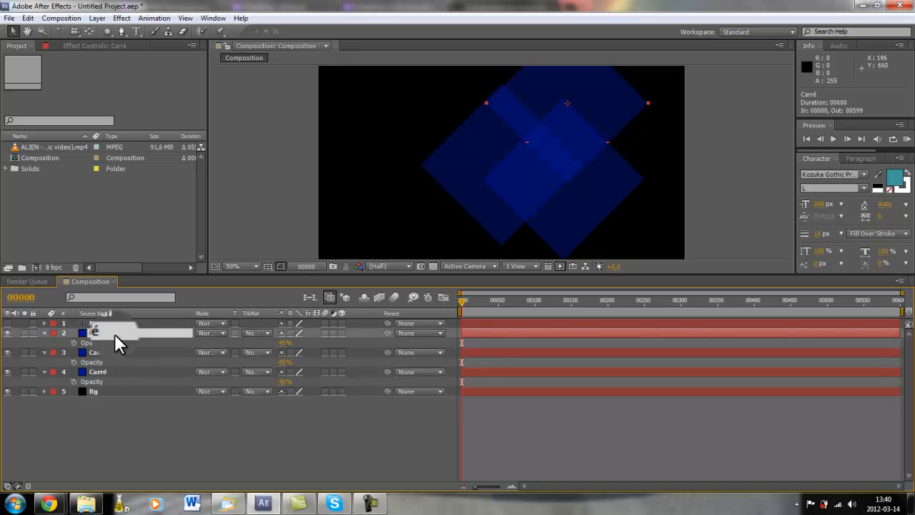
Step: Select all three Carré layers and try changing their opacity, rotation and position together
shift+click(104, 371)
drag(284, 362, 344, 354)
key(r)
key(p)
Step: Undo the group changes and the duplications until only the original Carré layer remains
key(ctrl+z)
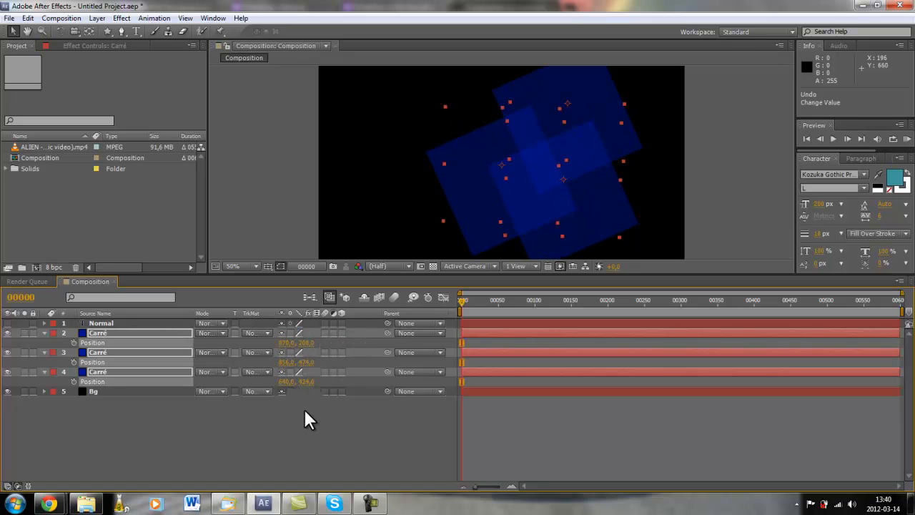
key(ctrl+z)
key(ctrl+z)
key(ctrl+z)
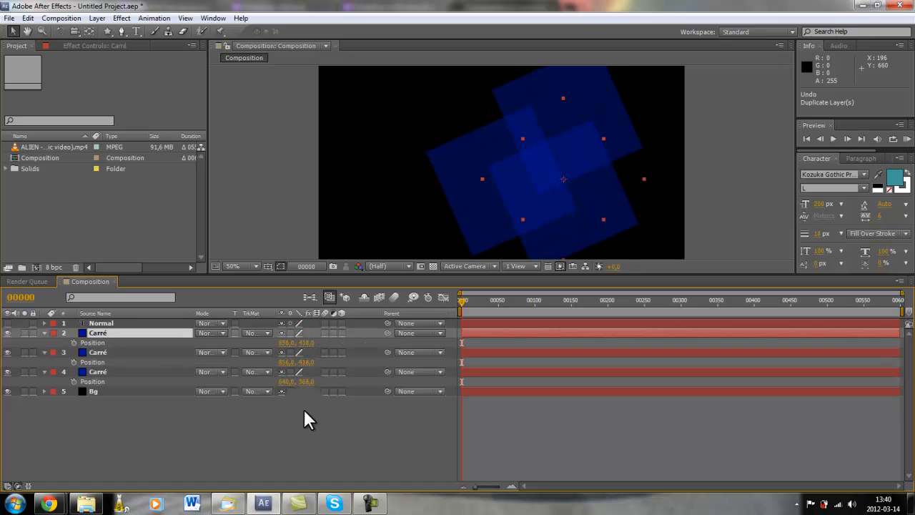
key(ctrl+z)
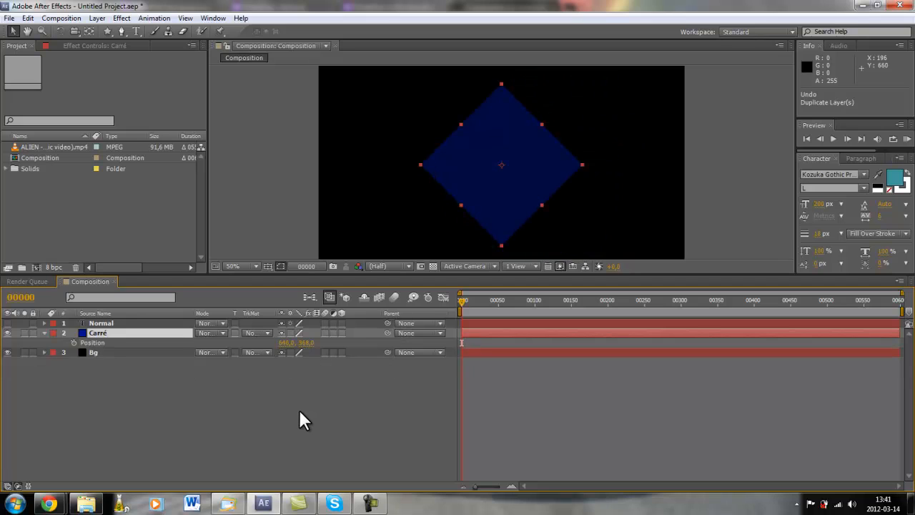
click(371, 502)
click(862, 452)
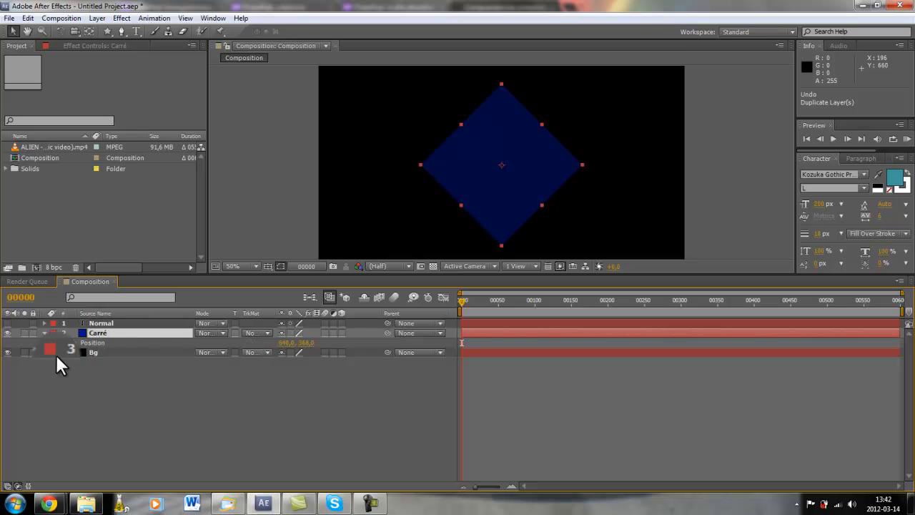
Step: Review the Carré layer's full transform properties, collapse them, and show only its position
click(44, 331)
click(44, 332)
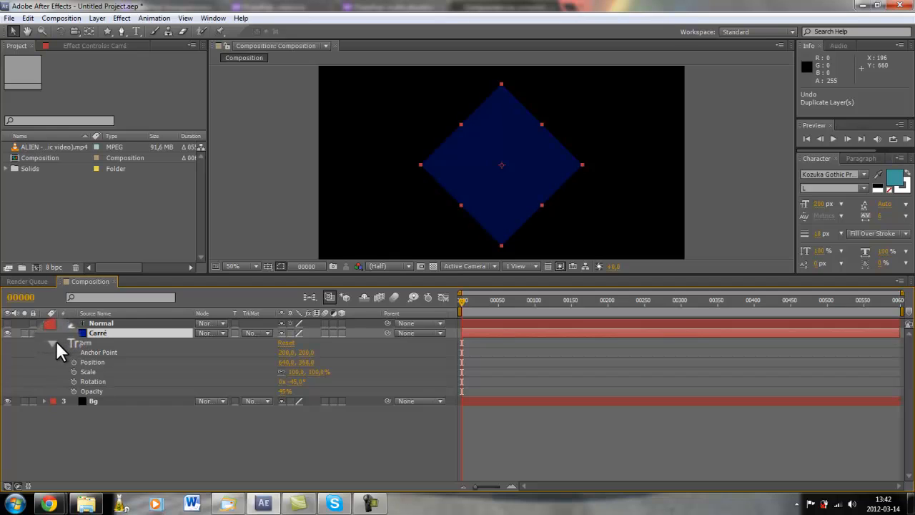
click(55, 343)
click(44, 333)
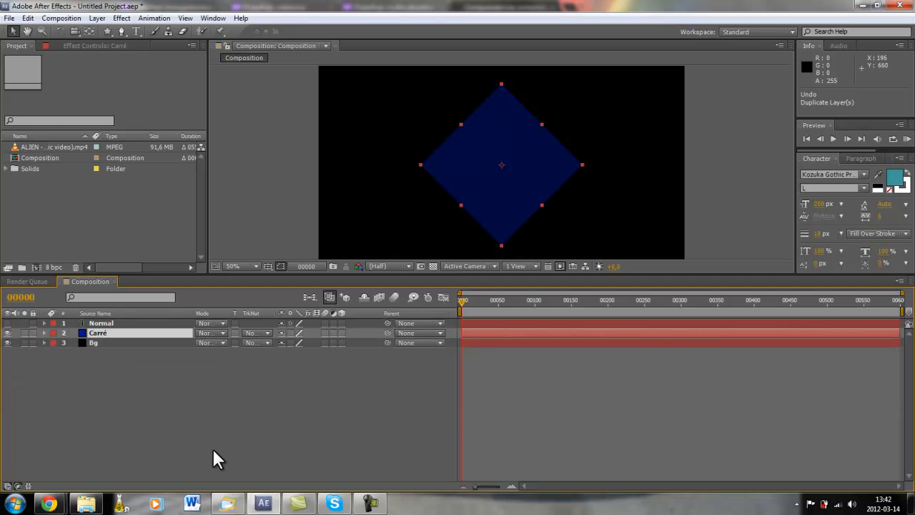
key(p)
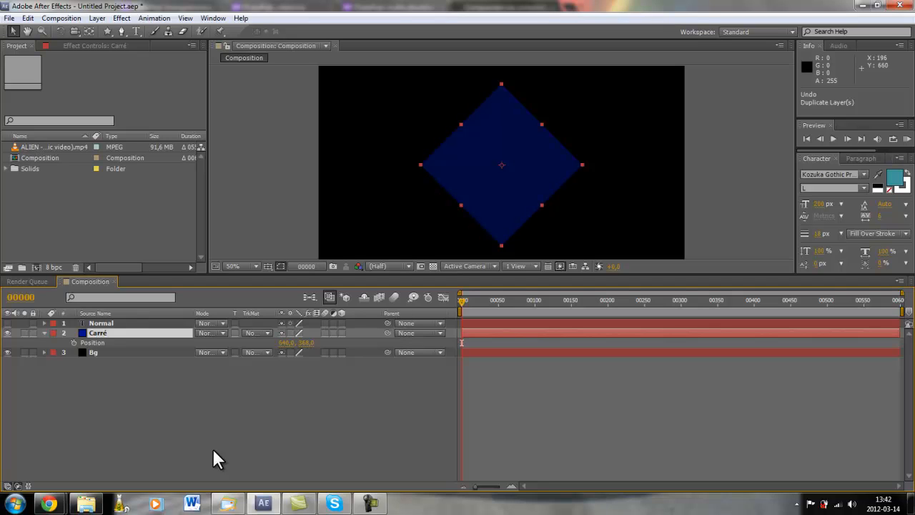
Step: Show the Carré layer's rotation alongside its position, collapse the properties, and reveal only the modified ones before collapsing them again
key(shift+r)
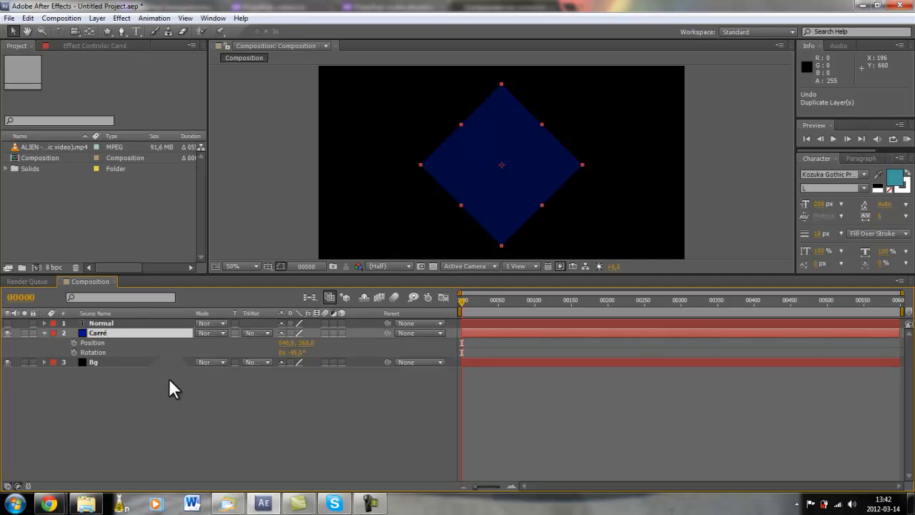
click(46, 333)
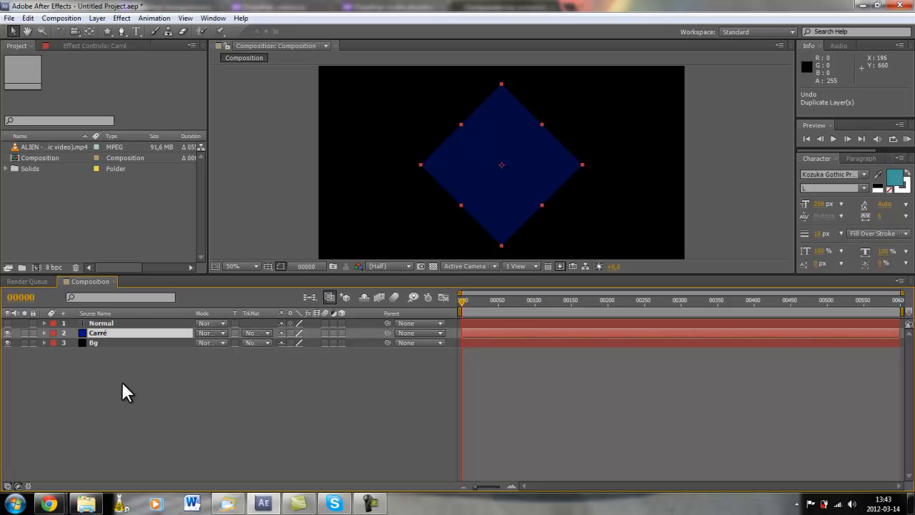
key(u)
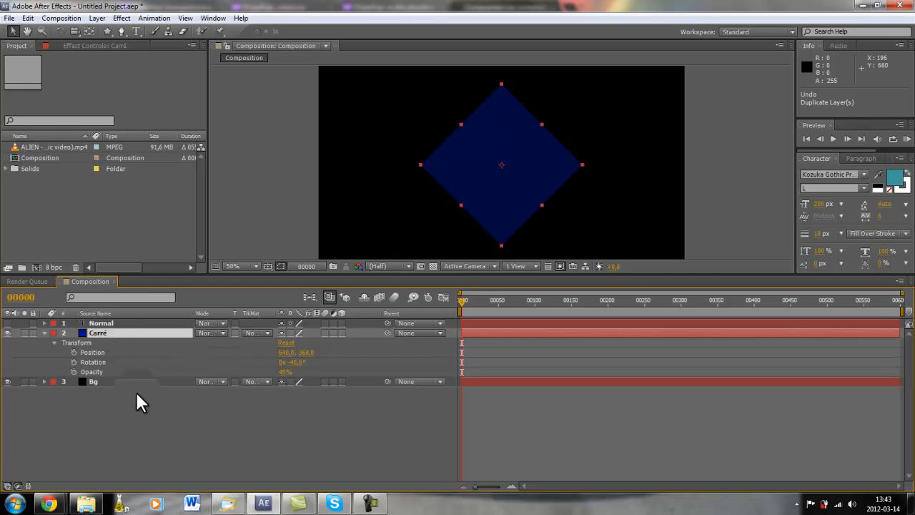
key(u)
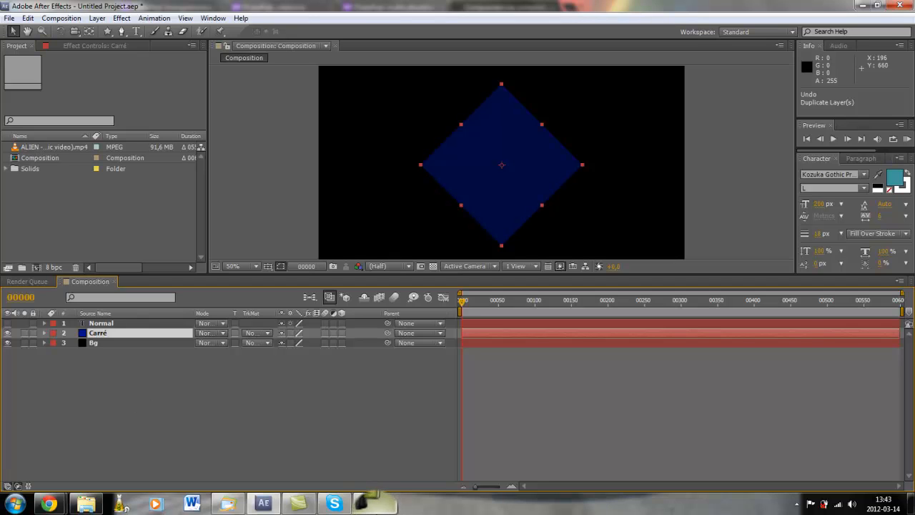
click(371, 503)
click(858, 450)
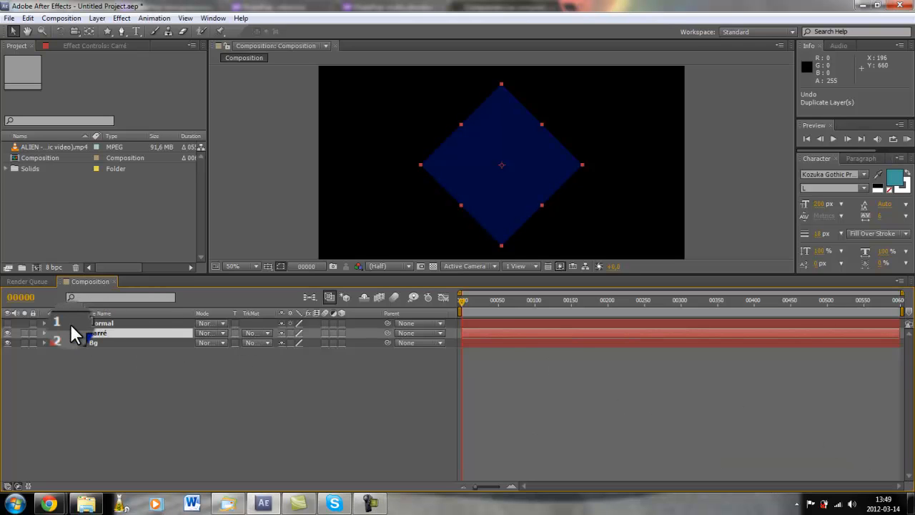
Step: Select the Carré layer and switch its visibility off and back on twice
click(151, 335)
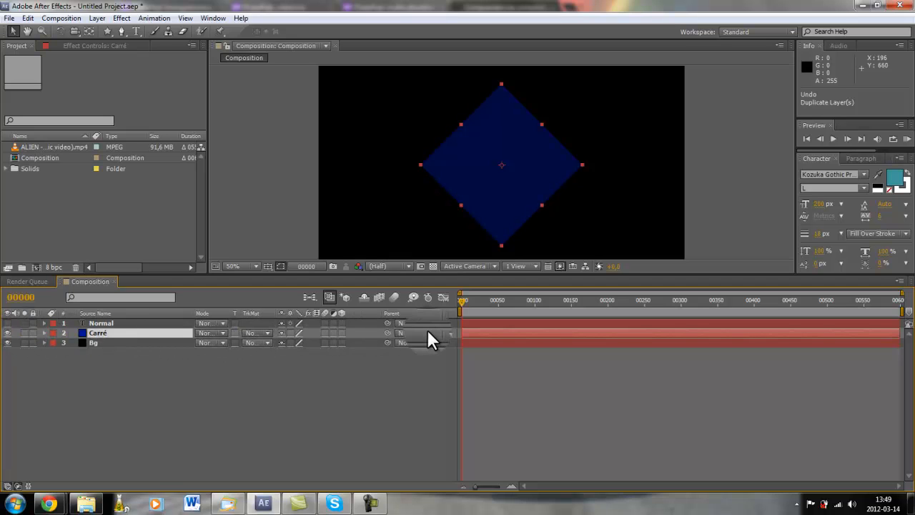
click(82, 337)
click(9, 337)
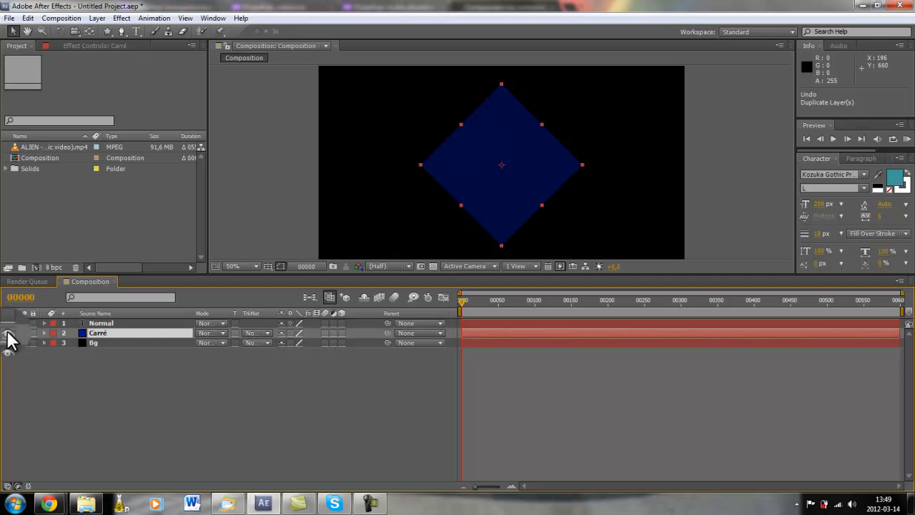
click(8, 333)
click(8, 333)
click(7, 333)
click(8, 333)
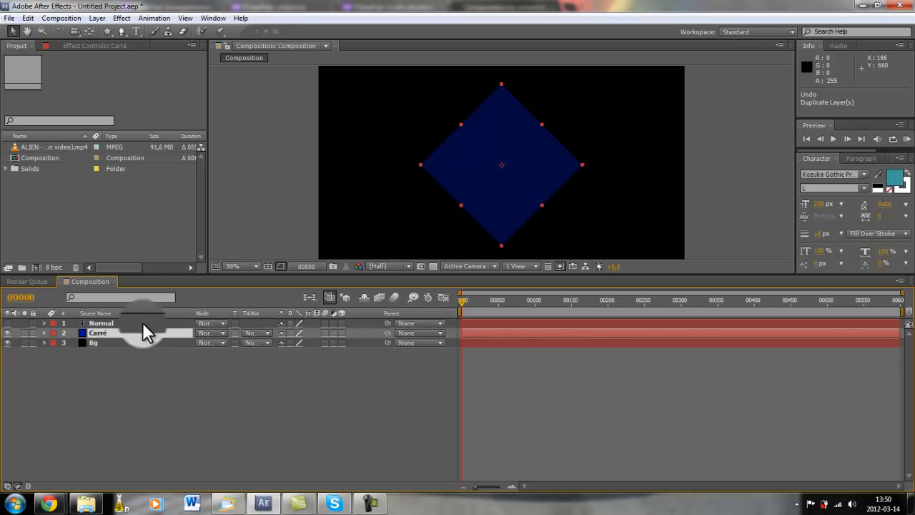
Step: Duplicate the Carré layer until there are six Carré layers, and clear the selection
key(ctrl+d)
key(ctrl+d)
key(ctrl+d)
key(ctrl+d)
key(ctrl+d)
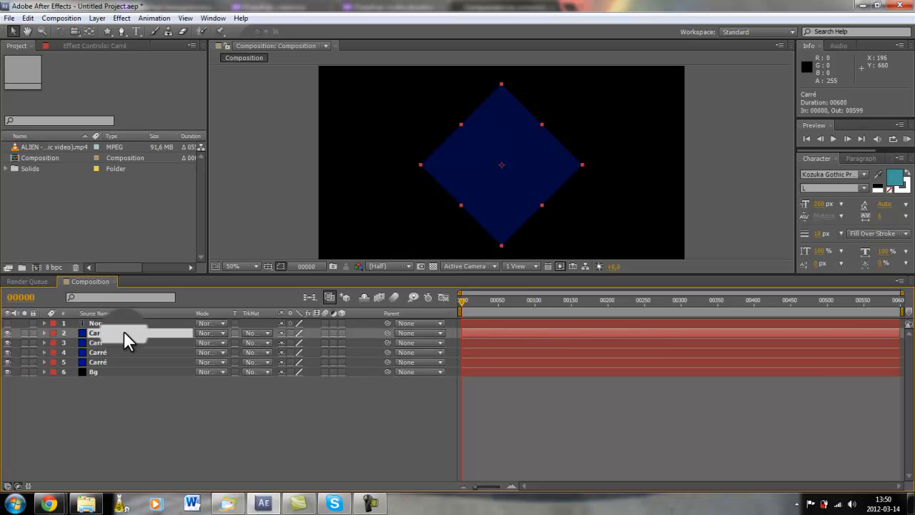
click(75, 424)
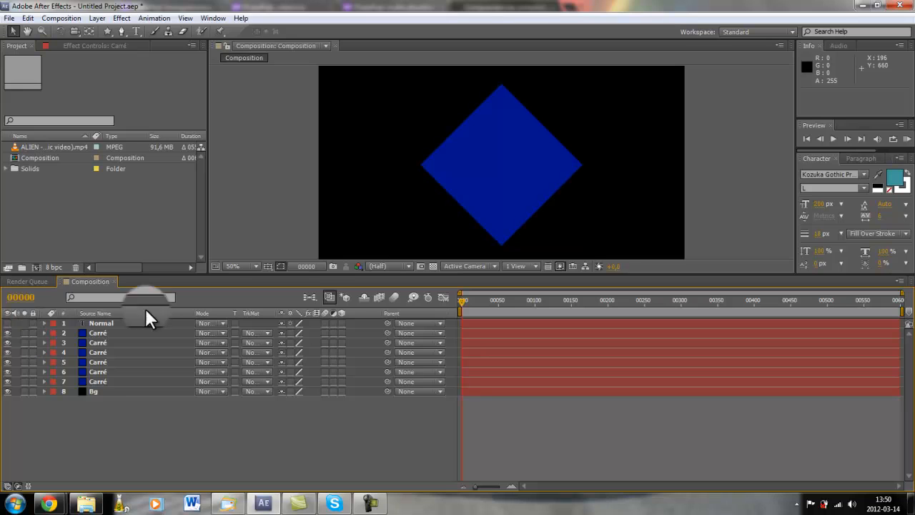
Step: Spread five of the six Carré squares to different positions around the composition, leaving one in the center
drag(507, 178, 576, 179)
drag(500, 190, 400, 172)
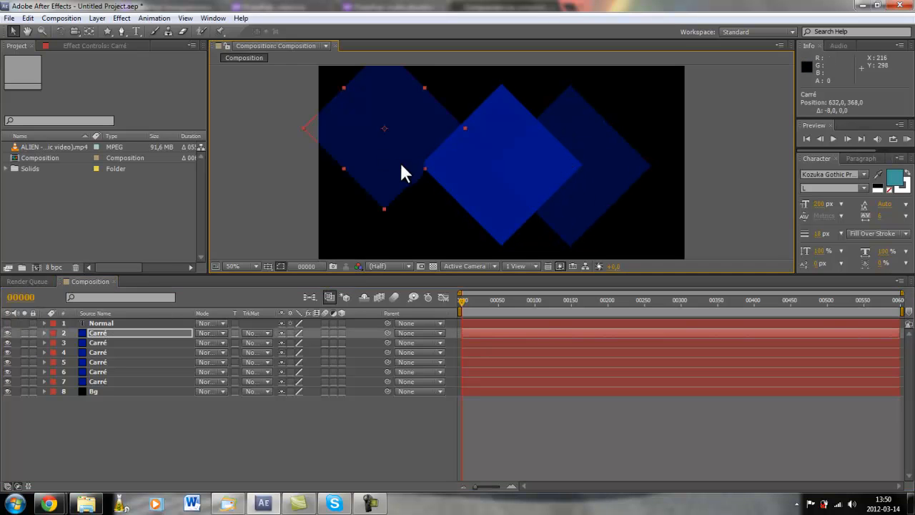
key(ctrl+Down)
key(ctrl+Down)
drag(493, 143, 536, 87)
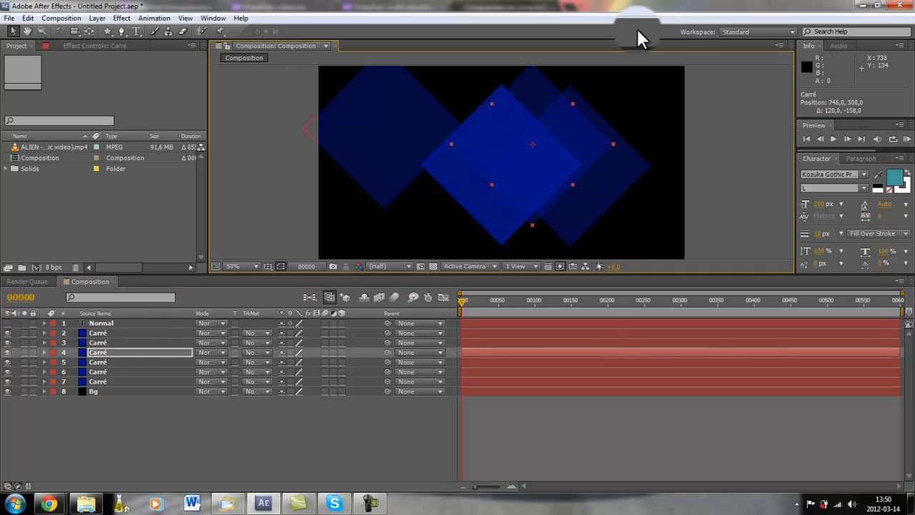
key(ctrl+Down)
drag(463, 193, 528, 230)
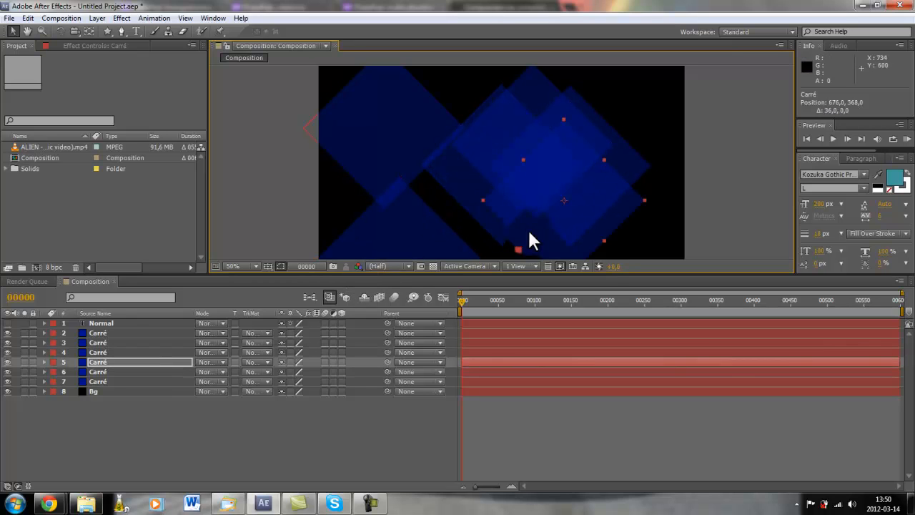
key(ctrl+Down)
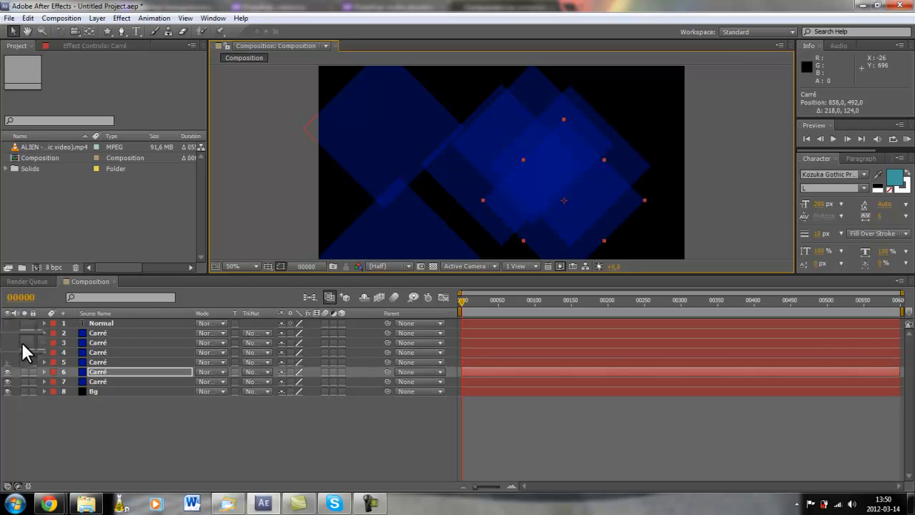
Step: Solo the Carré on layer 3 and release it, and do the same with the Carré on layer 4
click(21, 342)
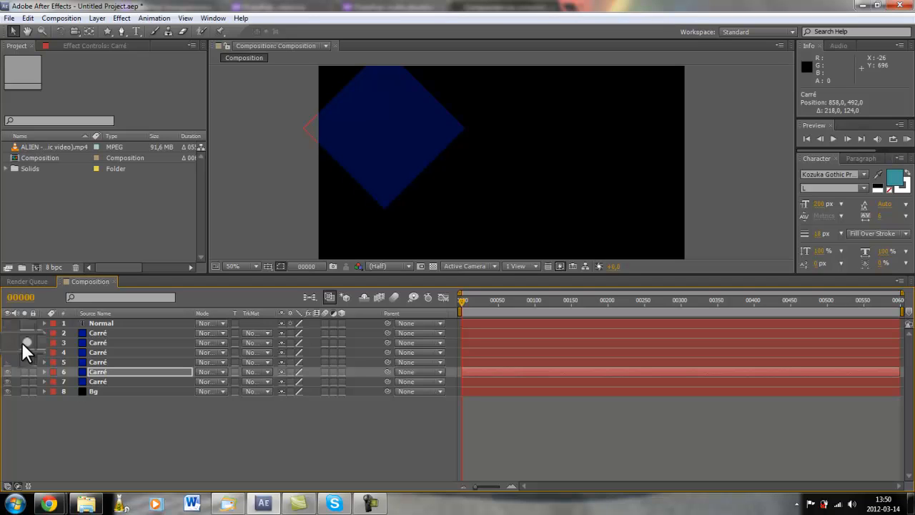
click(21, 342)
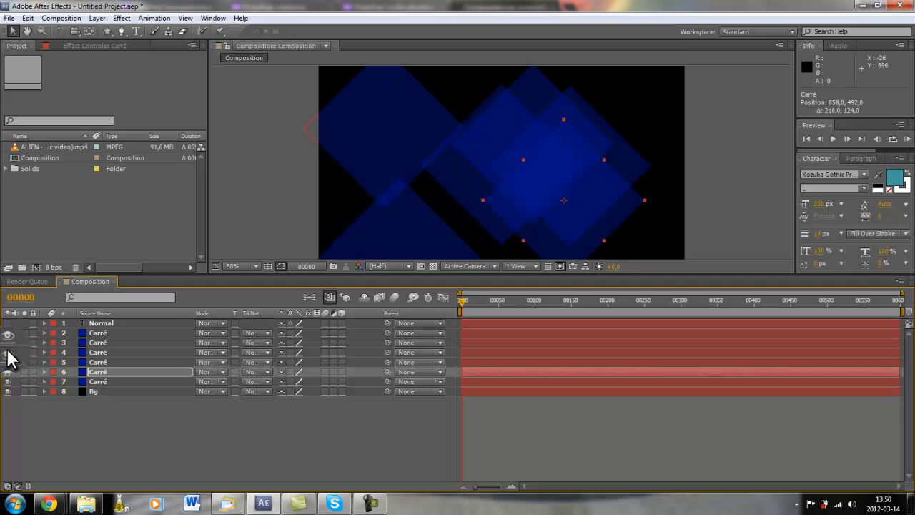
click(25, 351)
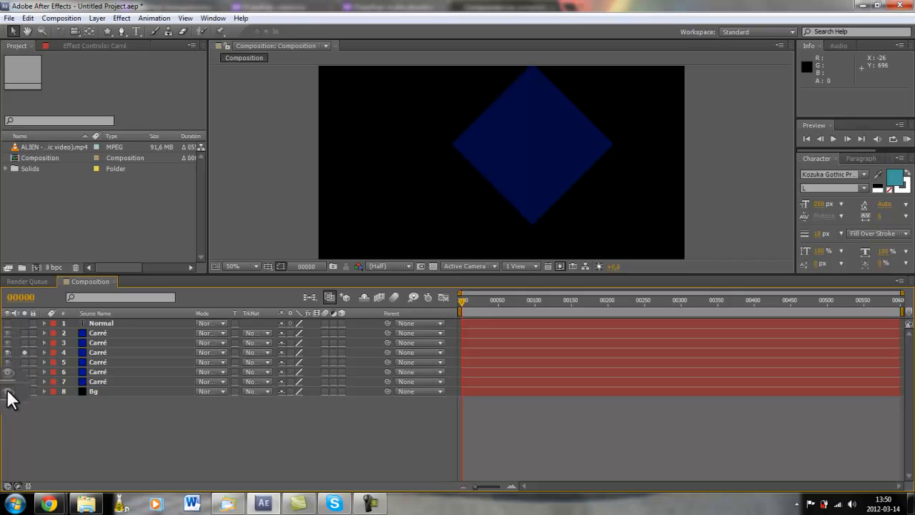
click(24, 351)
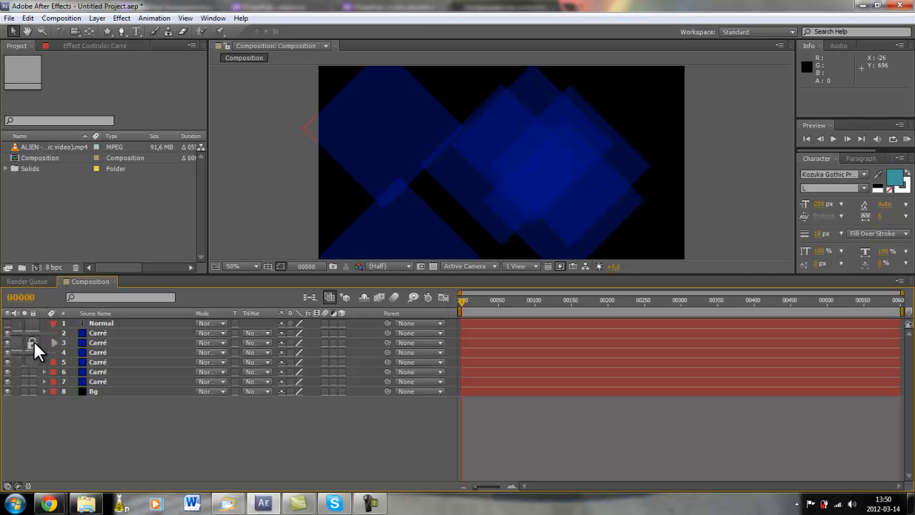
Step: Lock all six Carré layers, try to select their squares in the composition, and unlock them all again
drag(34, 334, 33, 383)
click(401, 101)
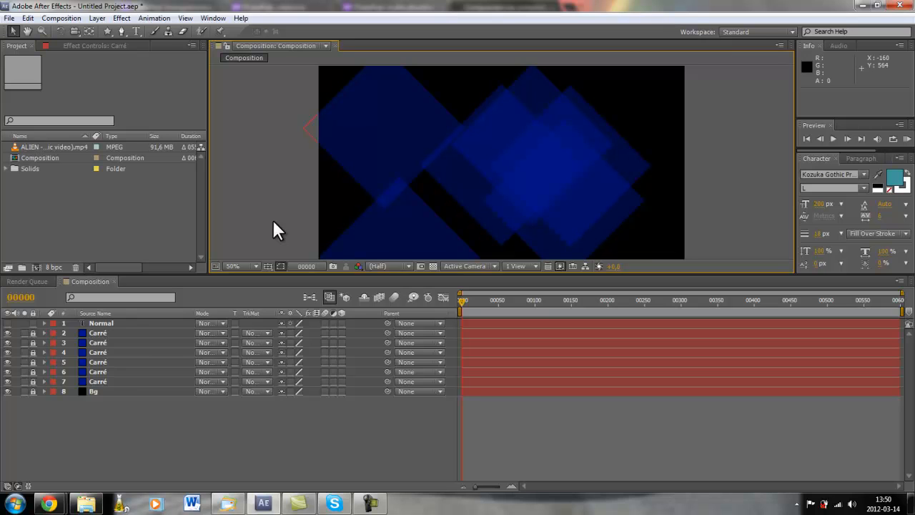
click(7, 391)
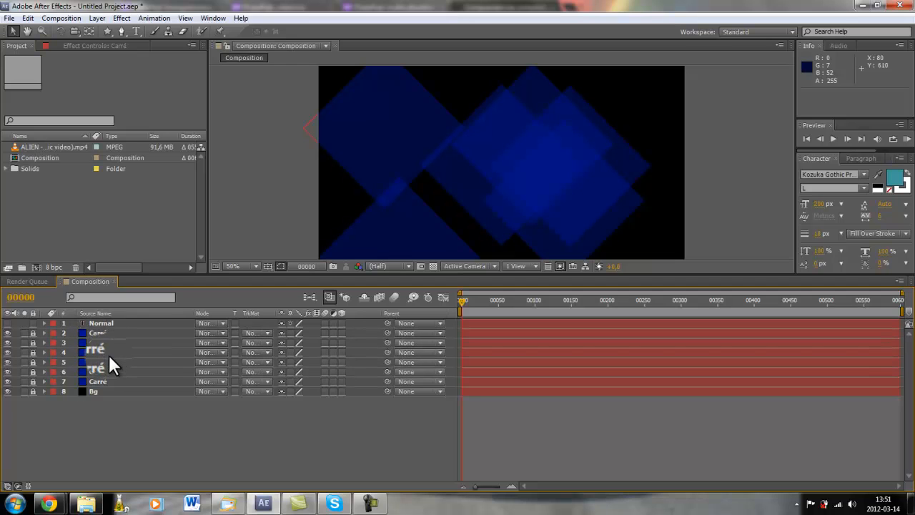
click(416, 150)
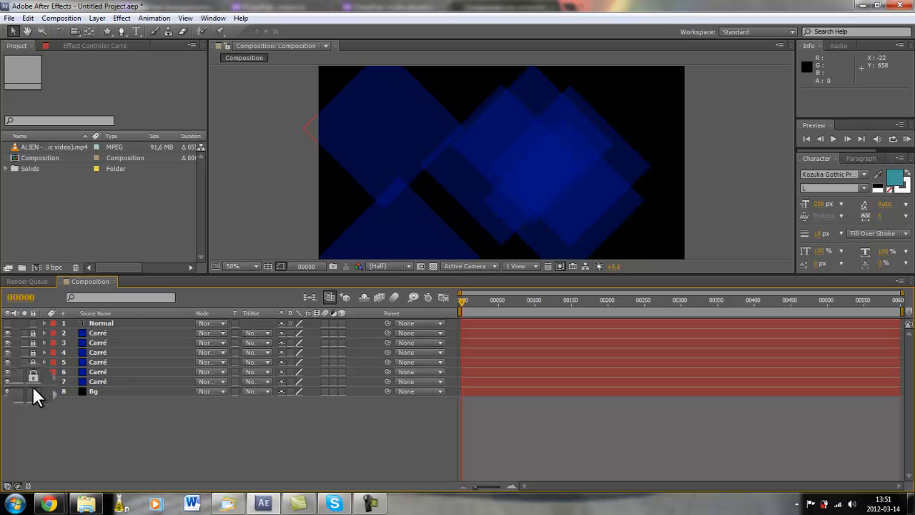
drag(33, 382, 33, 371)
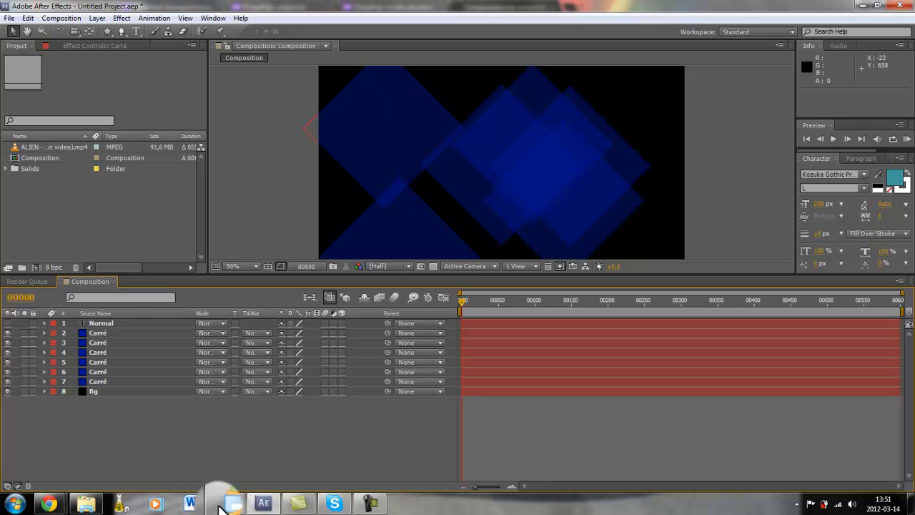
Step: Widen the timeline's Mode and TrkMat columns, and move the lower-left Carré square up to about 276, 496
mouse_move(270, 507)
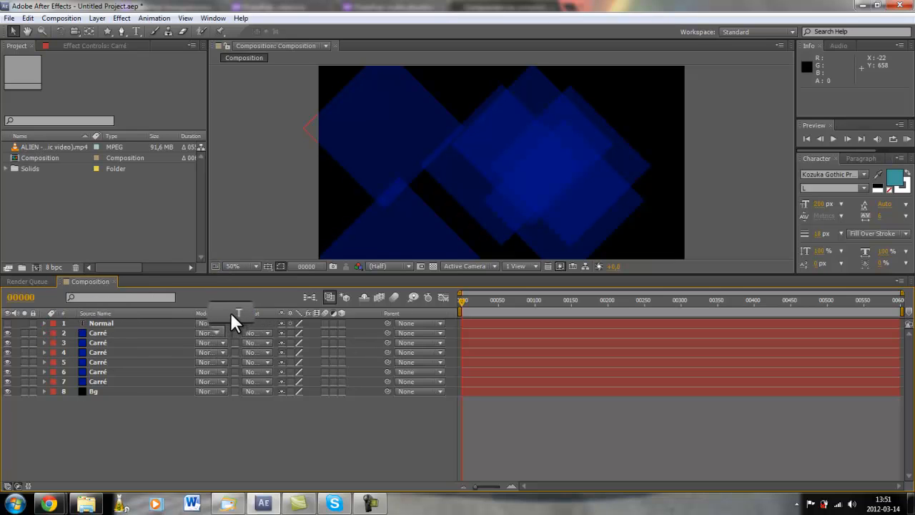
drag(278, 312, 351, 314)
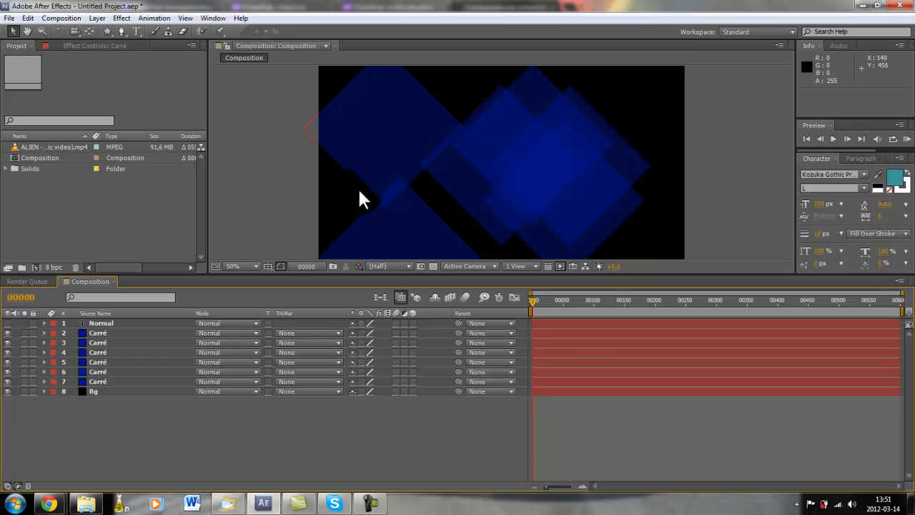
drag(417, 229, 413, 171)
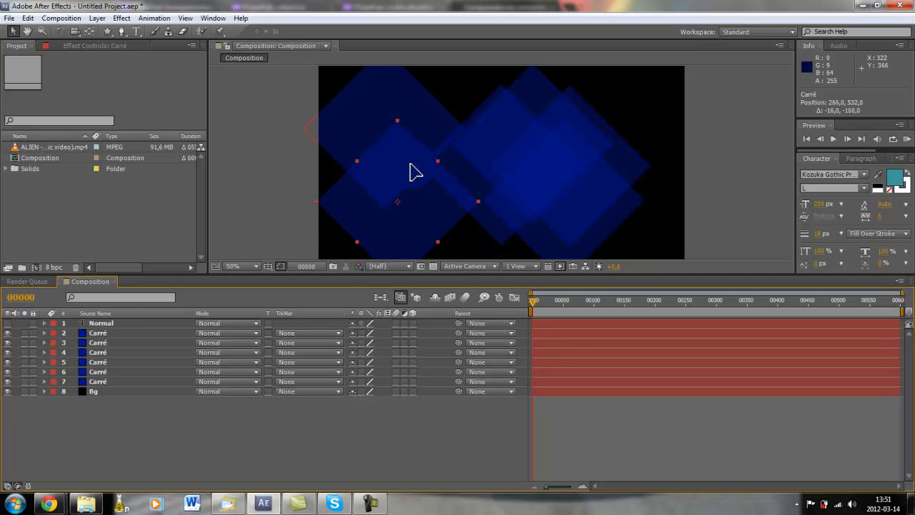
key(Return)
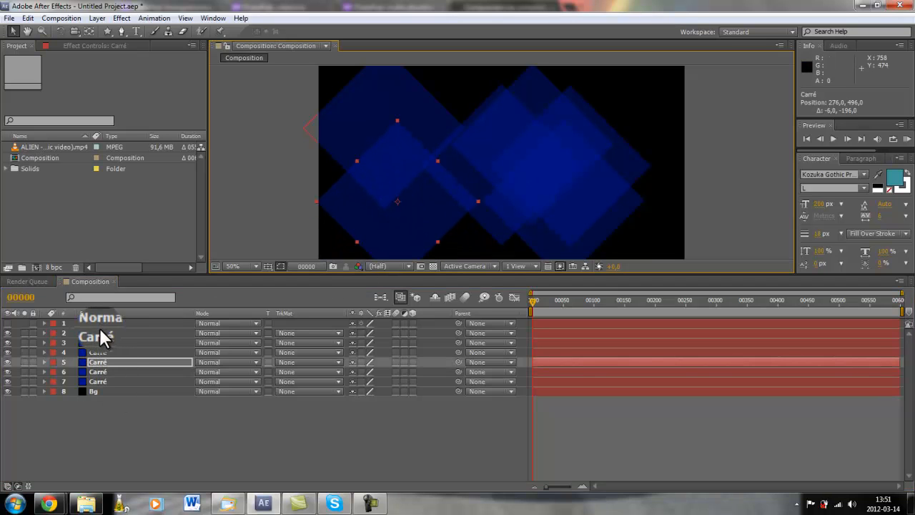
Step: Delete the top three Carré layers, numbers 2 to 4
click(100, 329)
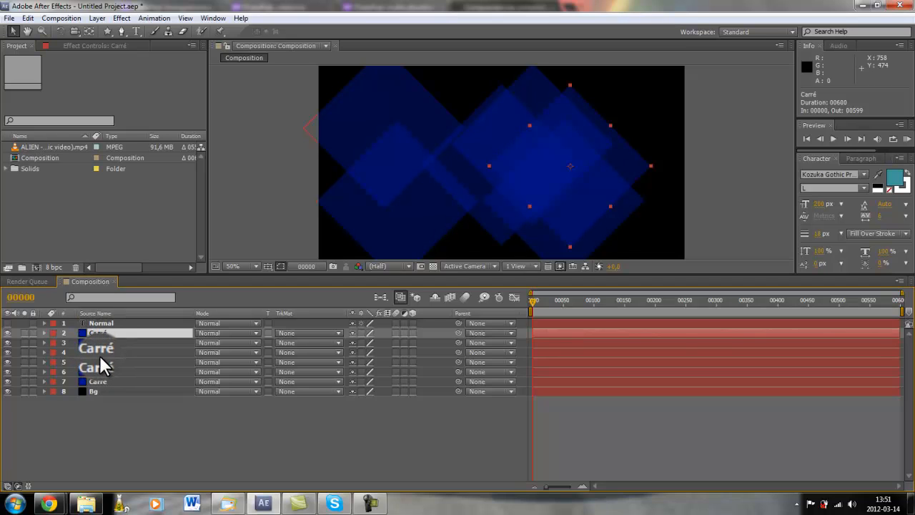
shift+click(99, 354)
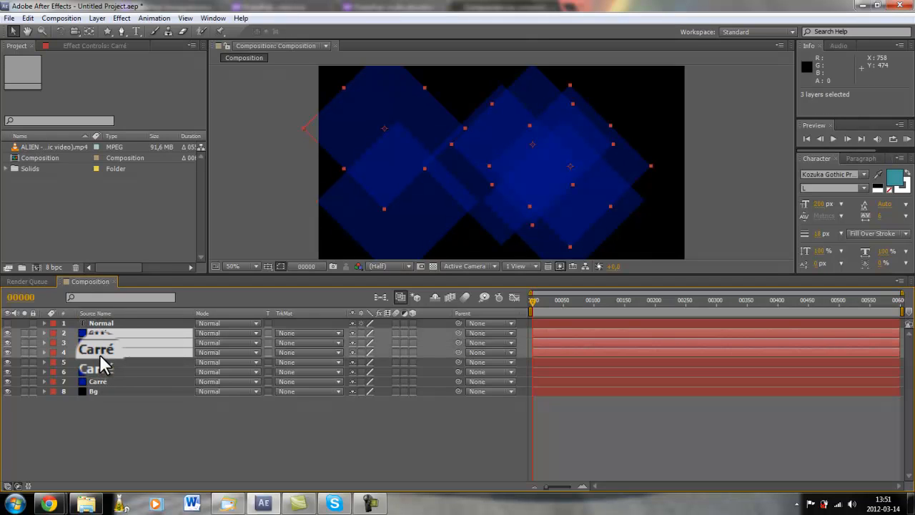
key(Delete)
Step: Recolor the middle Carré layer light blue (828CC7) through its solid settings, creating it as a new solid
click(99, 343)
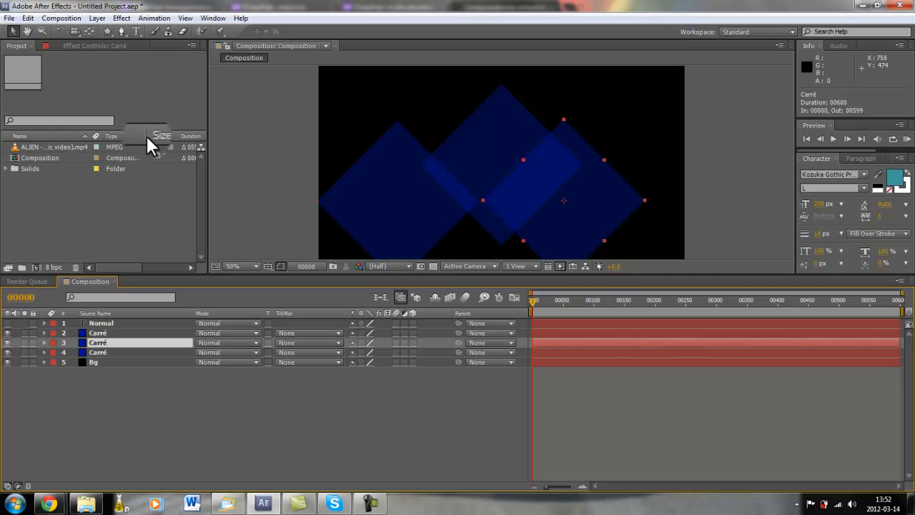
click(102, 20)
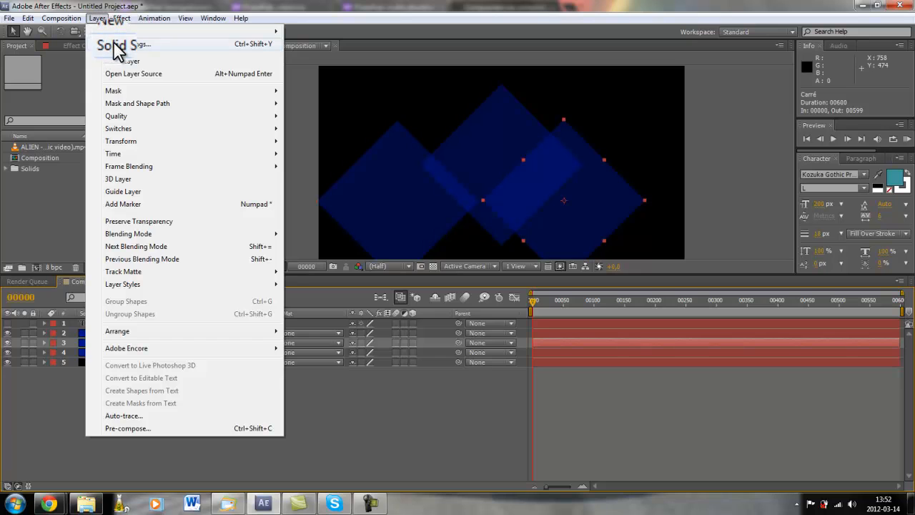
click(116, 44)
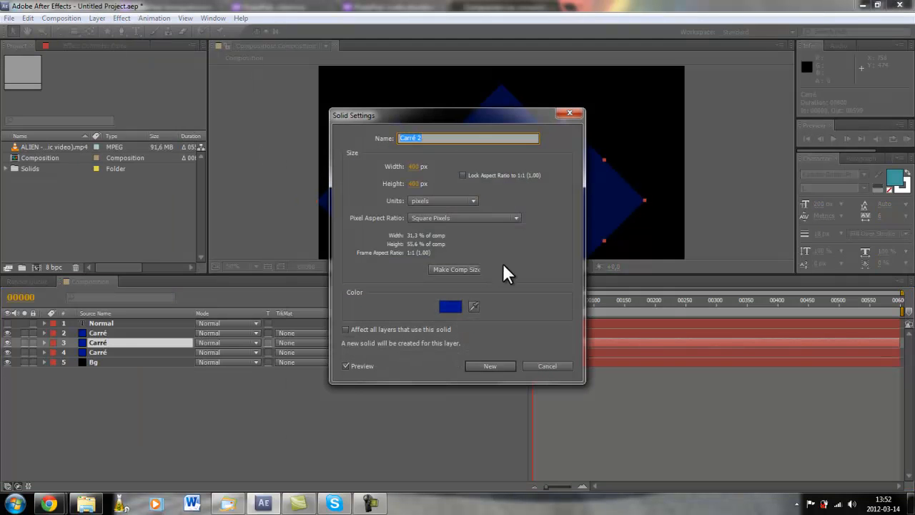
click(451, 306)
drag(400, 194, 346, 214)
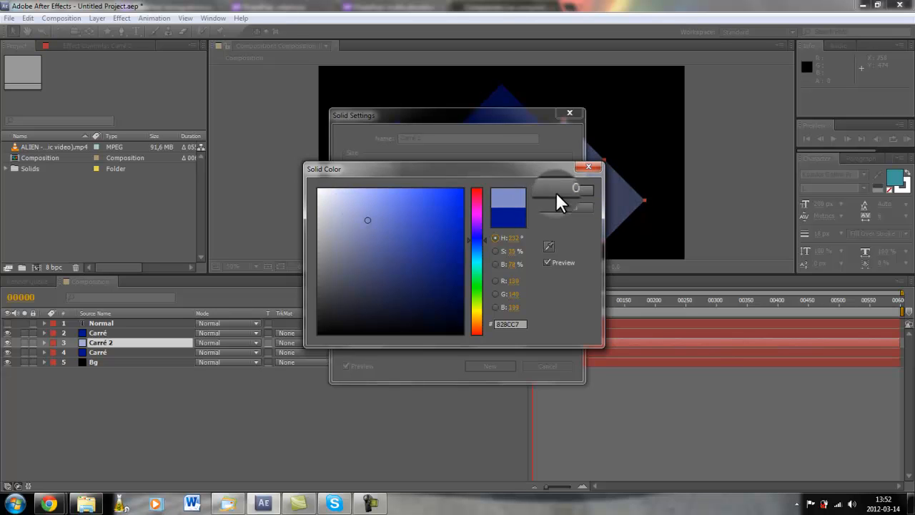
click(566, 191)
click(477, 366)
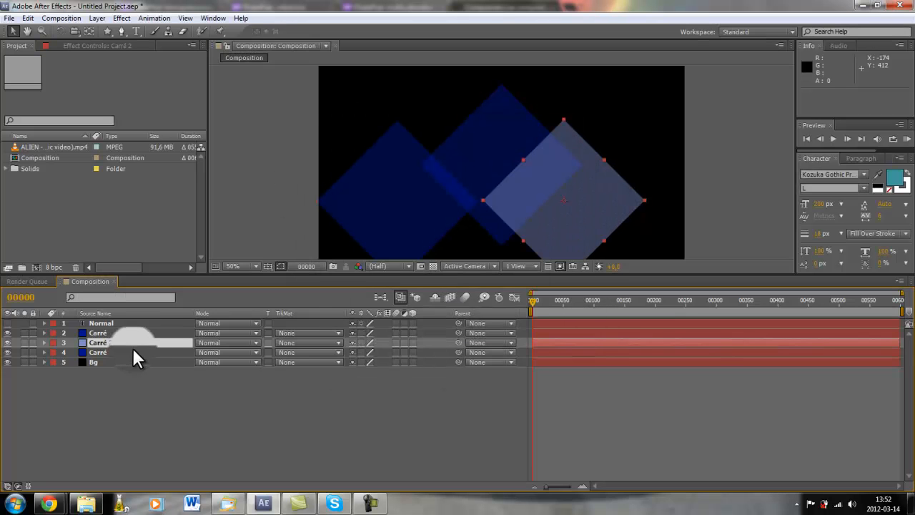
Step: Recolor the top Carré layer bright red through its solid settings, creating it as a new solid
click(105, 333)
click(95, 18)
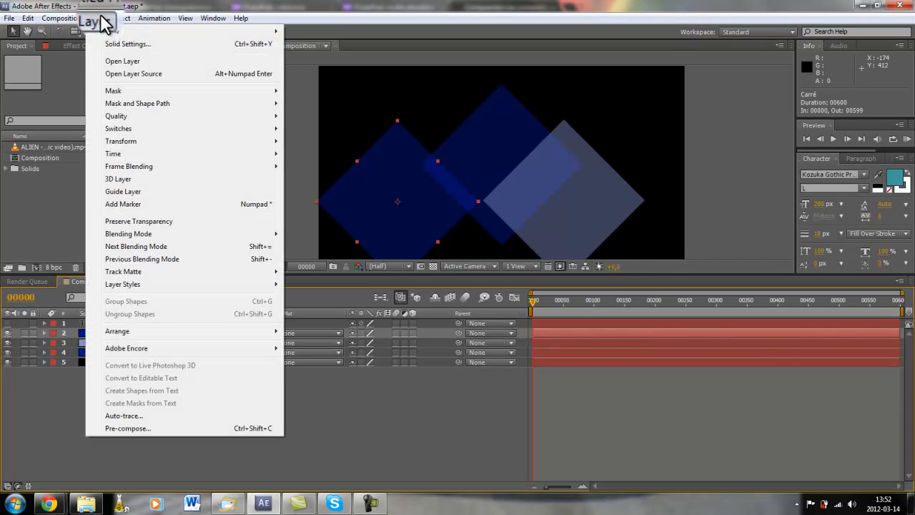
click(122, 43)
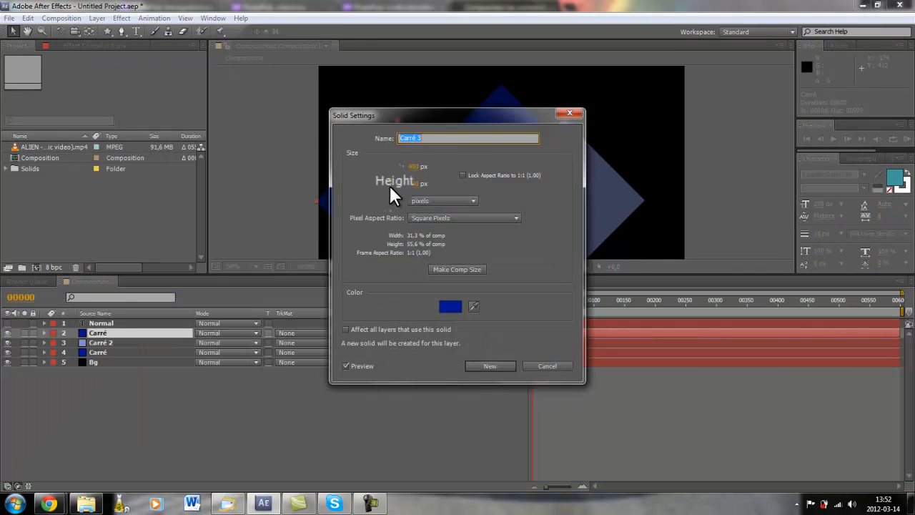
click(449, 305)
drag(476, 241, 476, 187)
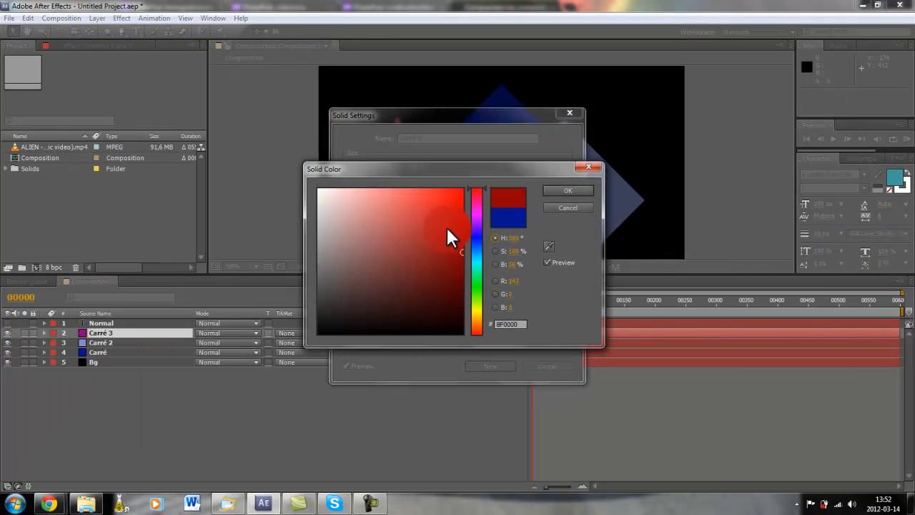
drag(447, 228, 471, 198)
click(568, 191)
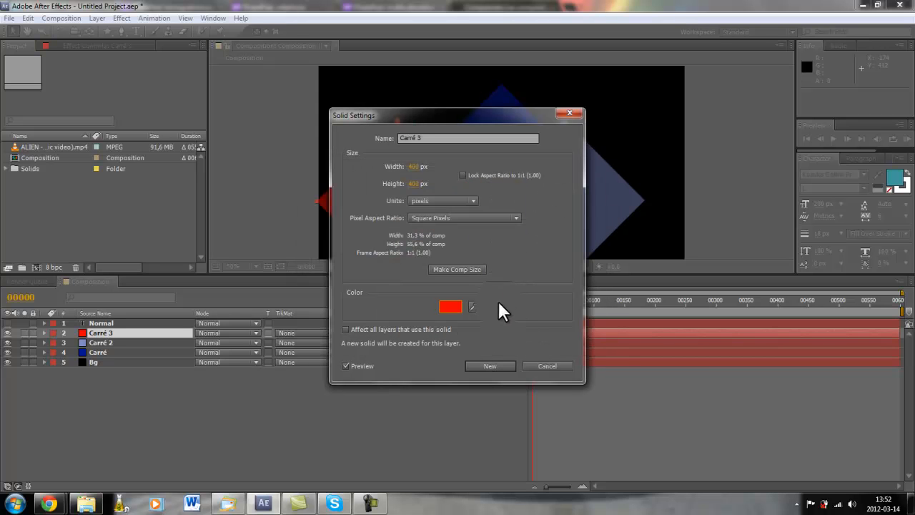
click(470, 366)
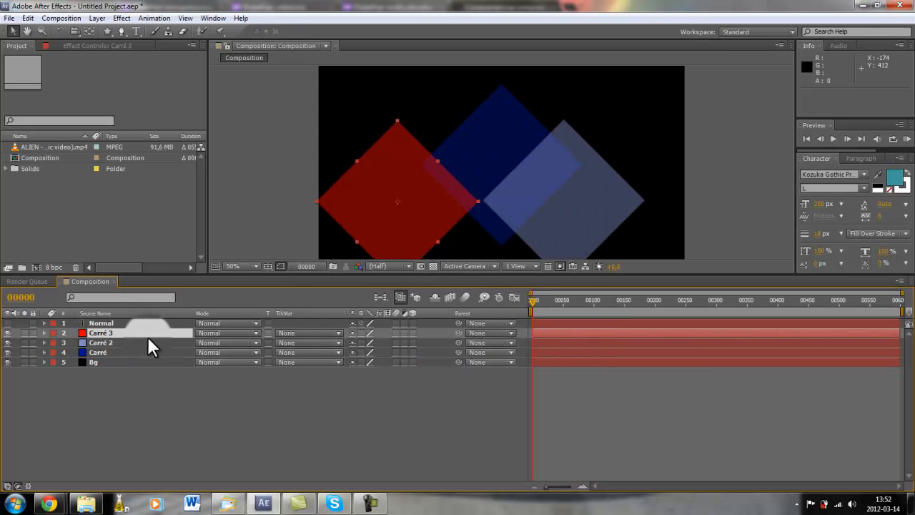
Step: Reposition the red and light blue squares so they overlap the dark blue one, and set all three Carré layers' opacity to 100%
drag(415, 216, 441, 180)
drag(563, 206, 567, 184)
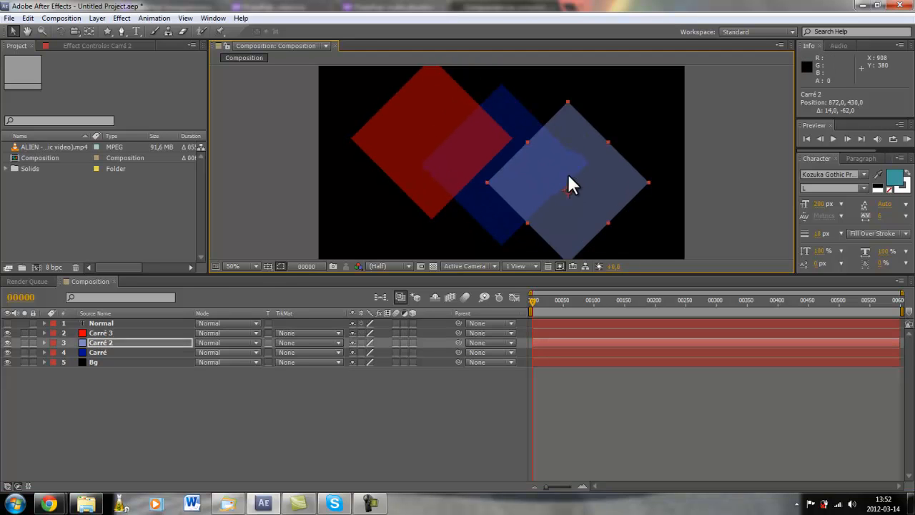
ctrl+click(154, 333)
ctrl+click(141, 352)
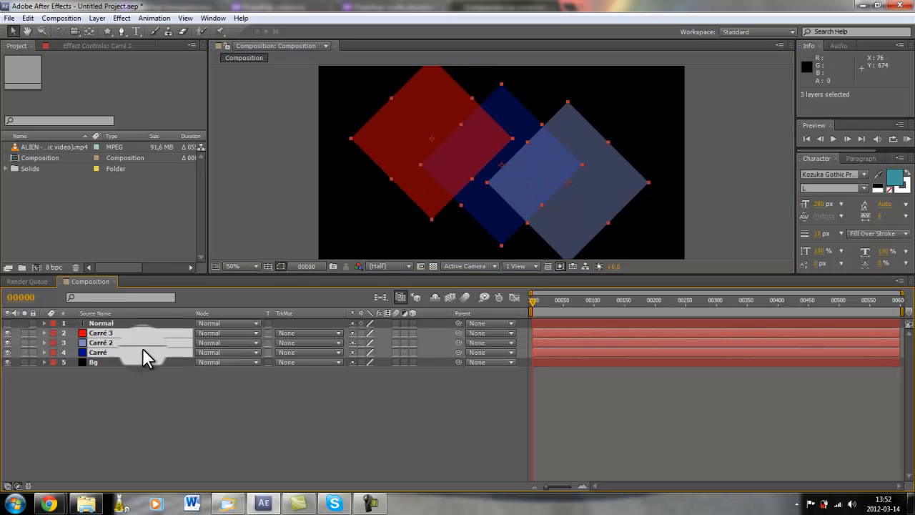
key(t)
click(355, 342)
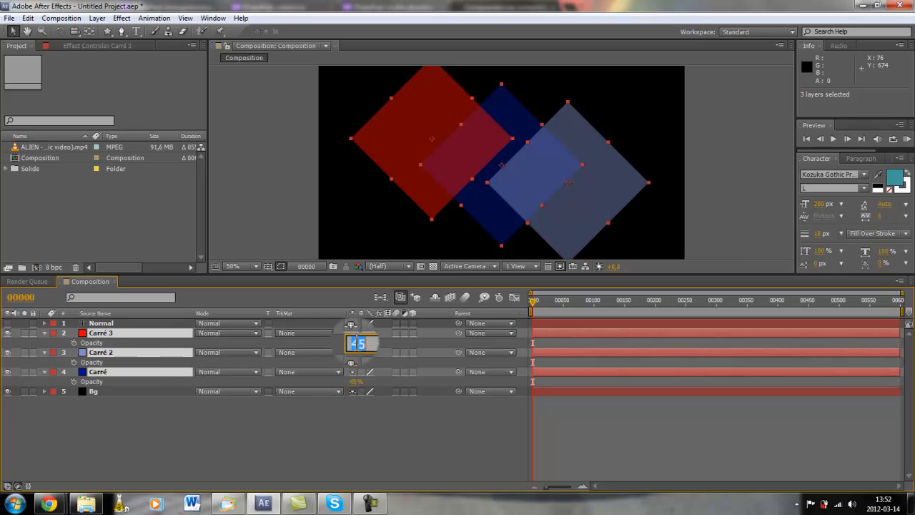
text(100)
click(352, 429)
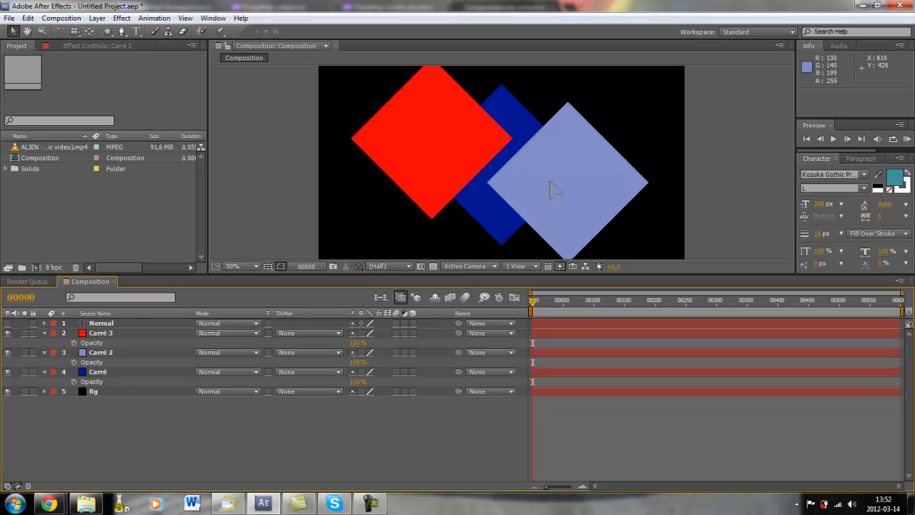
Step: Stack the light blue Carré 2 layer below the dark blue Carré, and apply Add followed by Lighten as Carré's blending mode
drag(552, 188, 561, 192)
drag(96, 355, 91, 376)
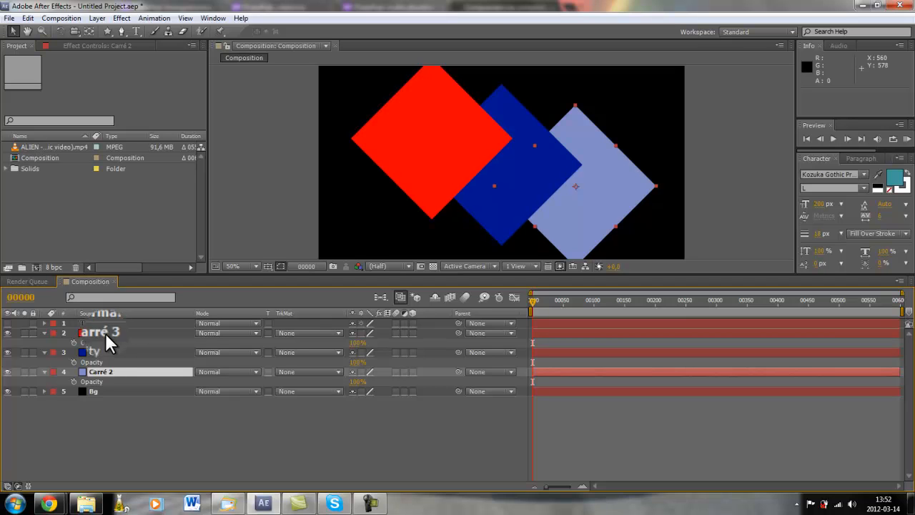
click(103, 352)
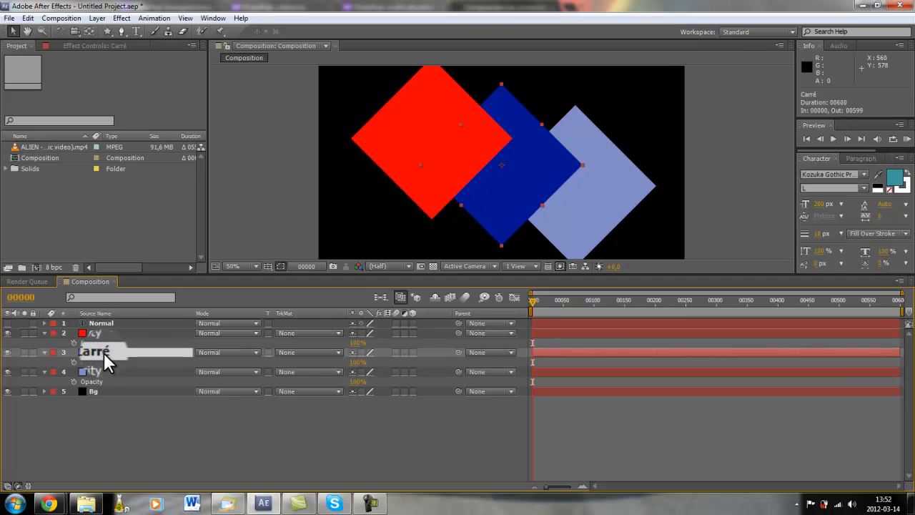
click(254, 352)
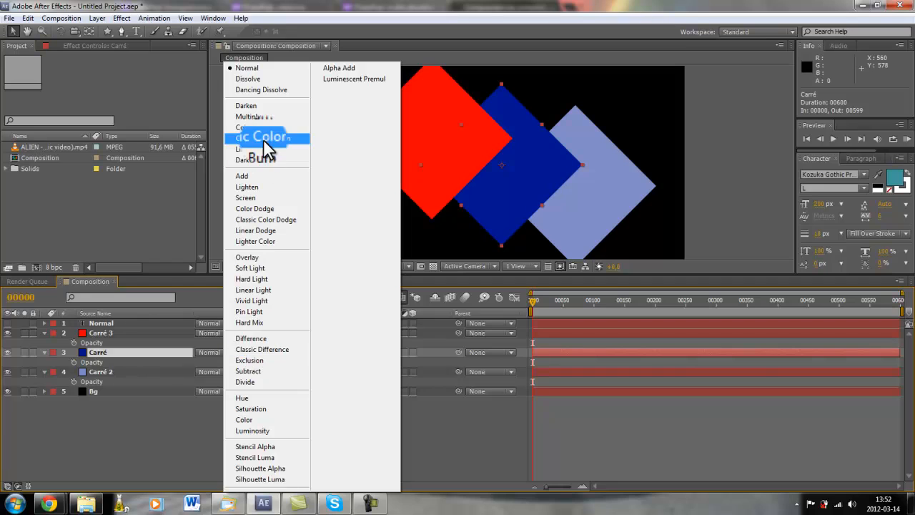
click(255, 176)
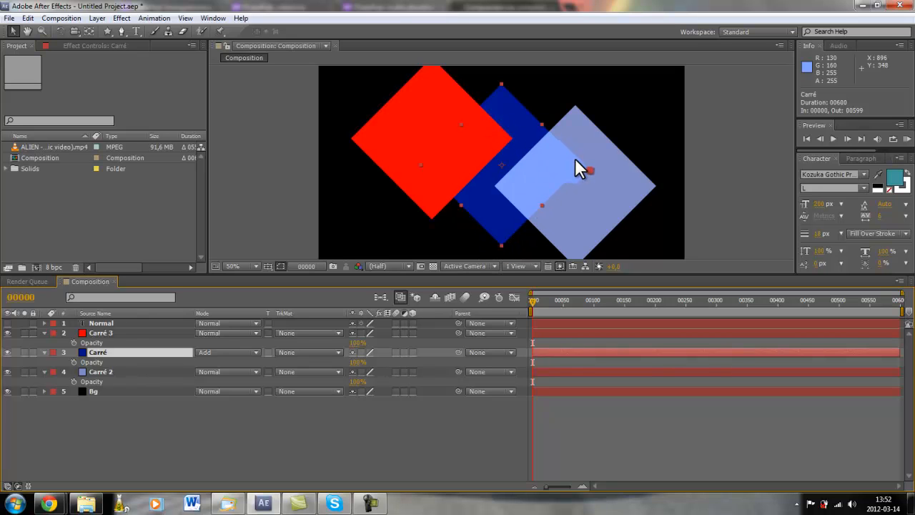
click(242, 352)
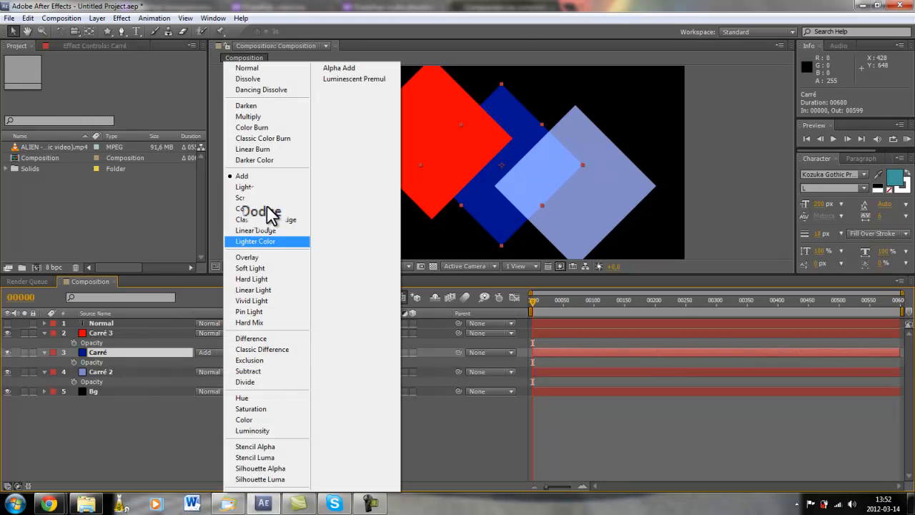
click(253, 186)
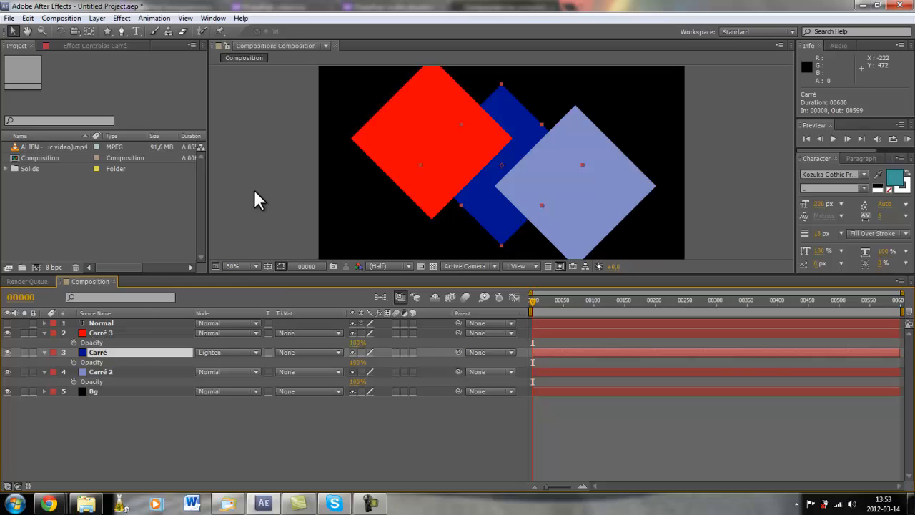
click(253, 351)
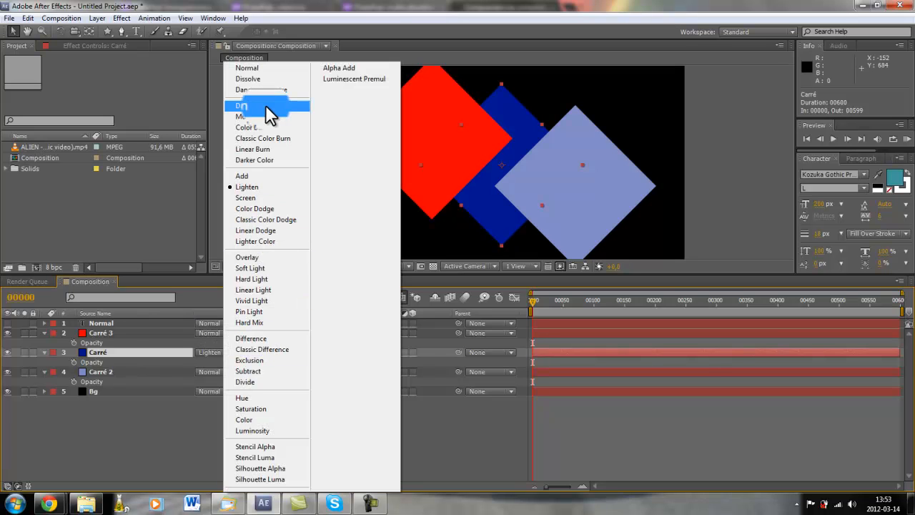
click(156, 435)
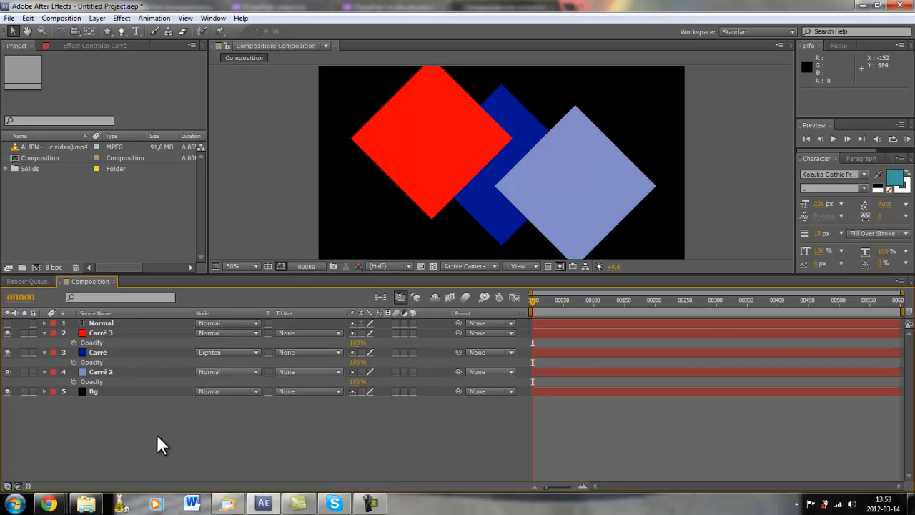
click(93, 352)
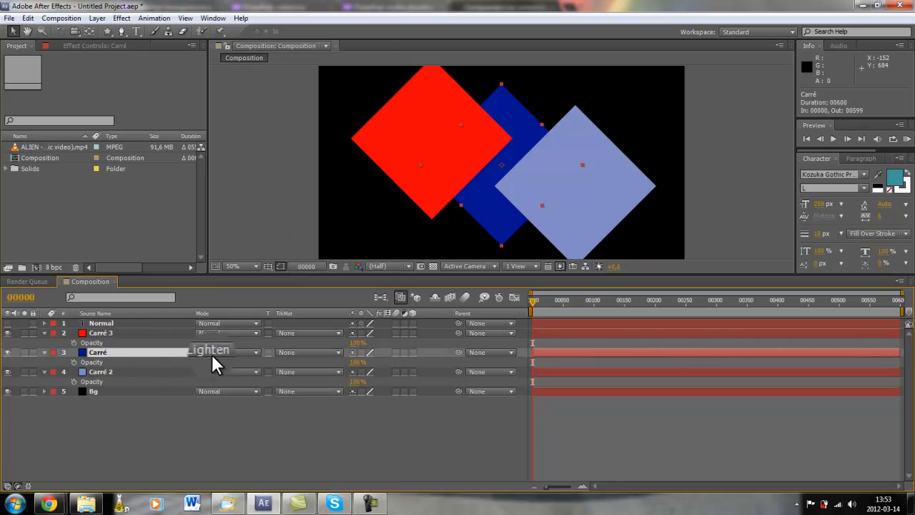
click(225, 351)
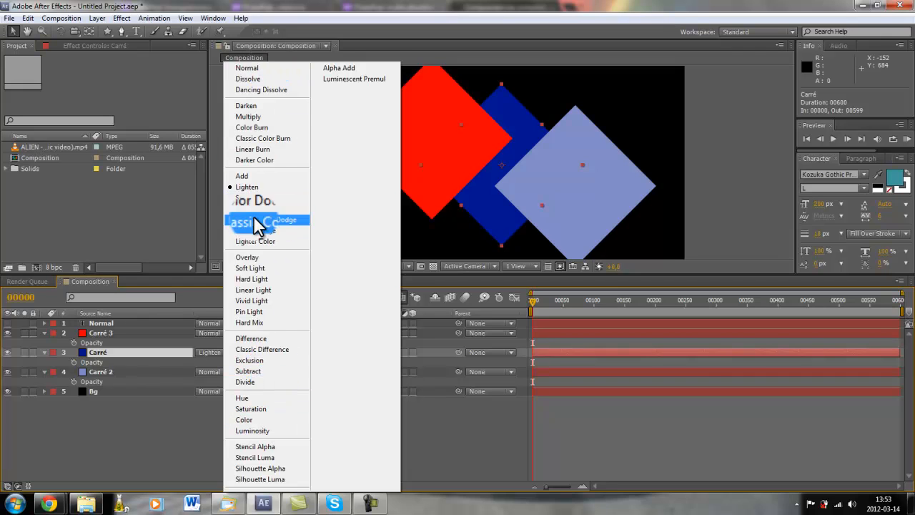
click(184, 404)
Step: Search the Adobe Community Help for "mode de fusion", close the results page, and return to After Effects
click(833, 30)
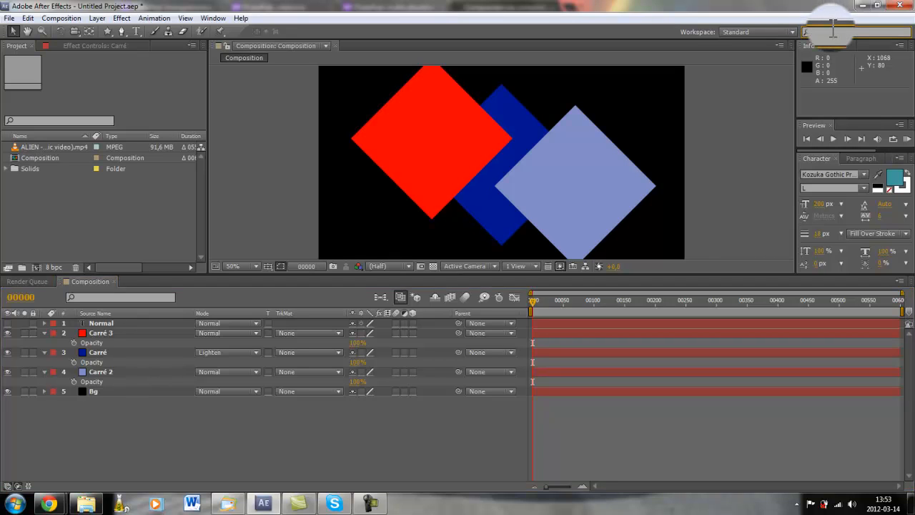
text(mode)
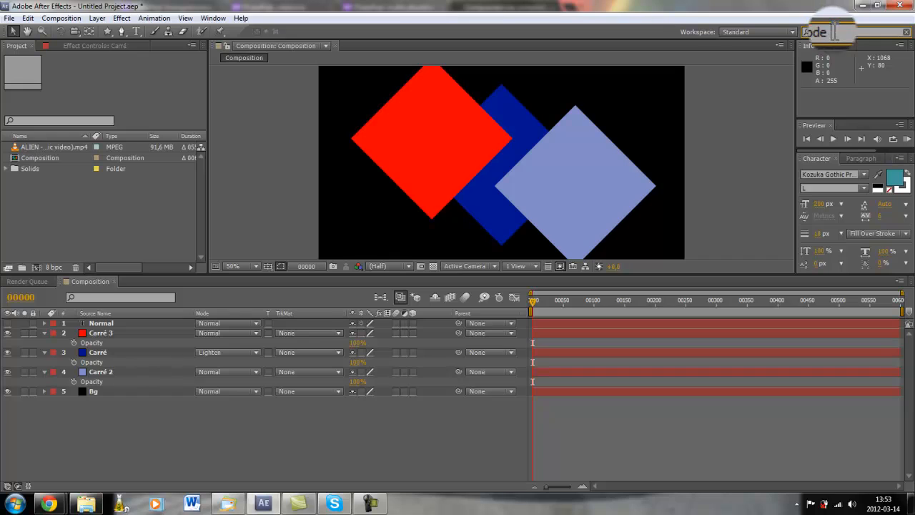
text( de fusio)
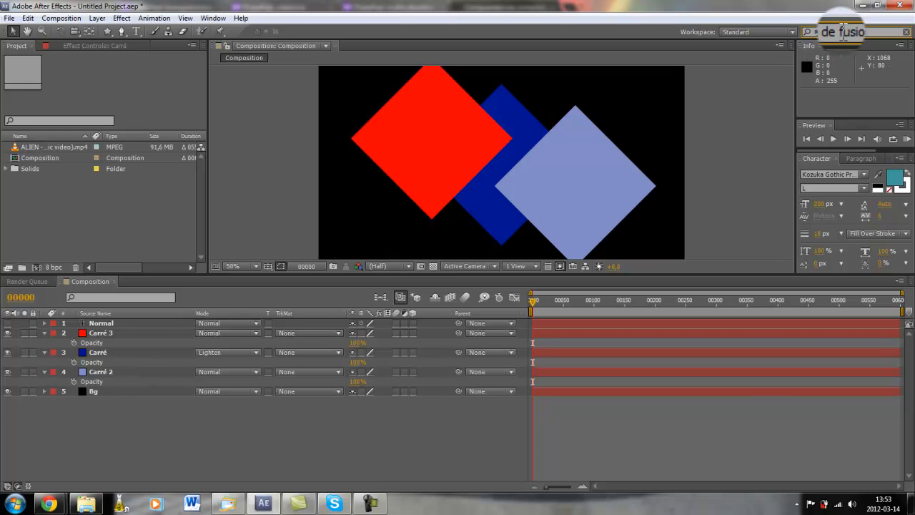
text(n)
key(Return)
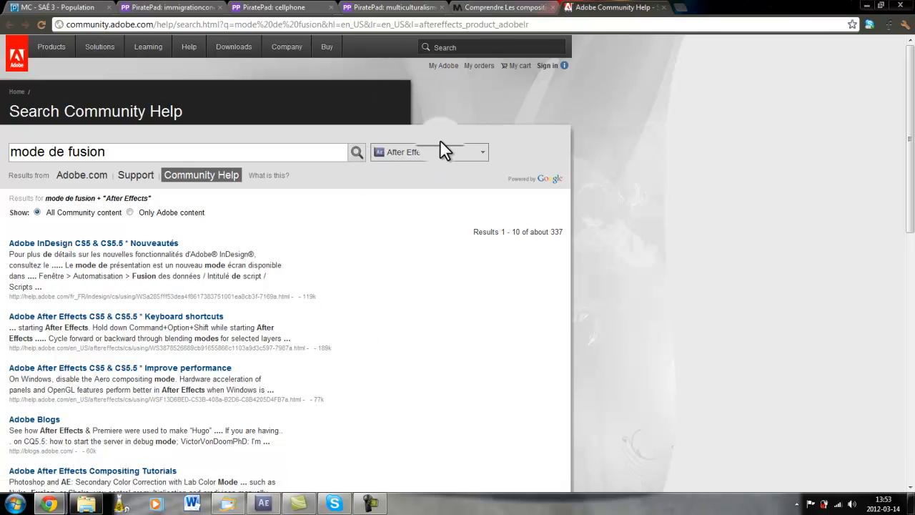
click(663, 7)
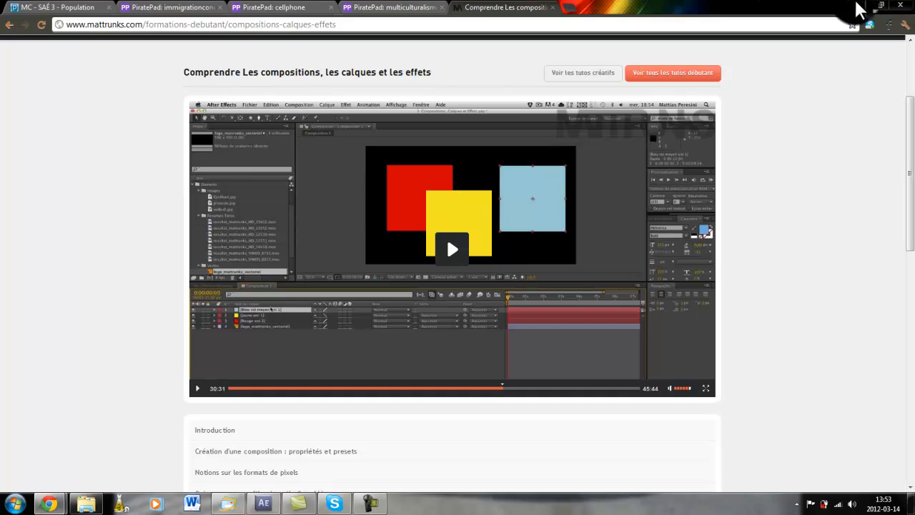
click(864, 8)
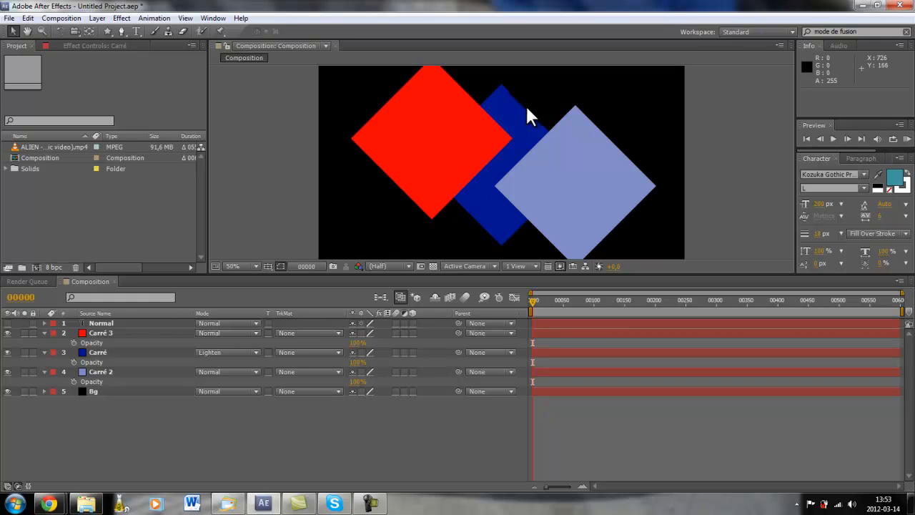
Step: Move the dark blue Carré layer above Carré 3, and cycle its blending mode backward through Darker Color, Color Burn and Dancing Dissolve to Stencil Luma
drag(284, 313, 289, 314)
mouse_move(92, 347)
mouse_down()
mouse_move(81, 364)
mouse_move(93, 331)
mouse_up()
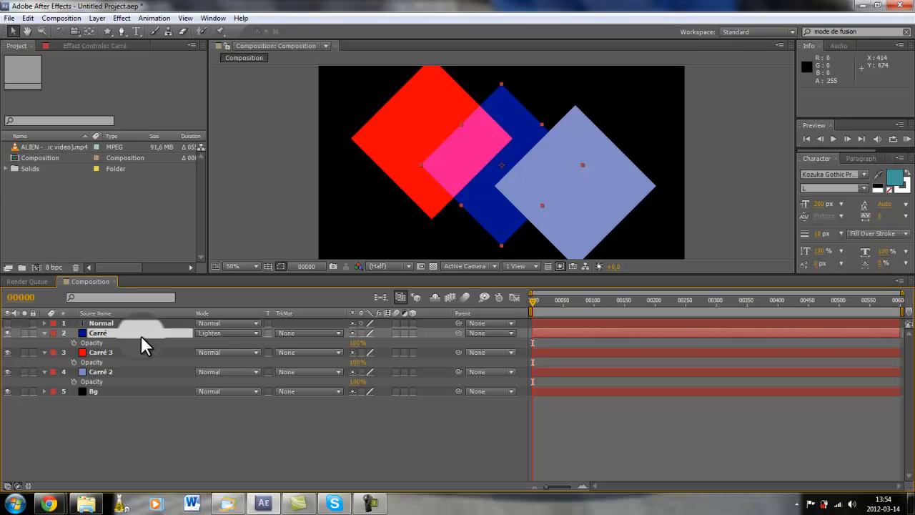
key(shift+minus)
key(shift+minus)
key(shift+minus)
key(shift+minus)
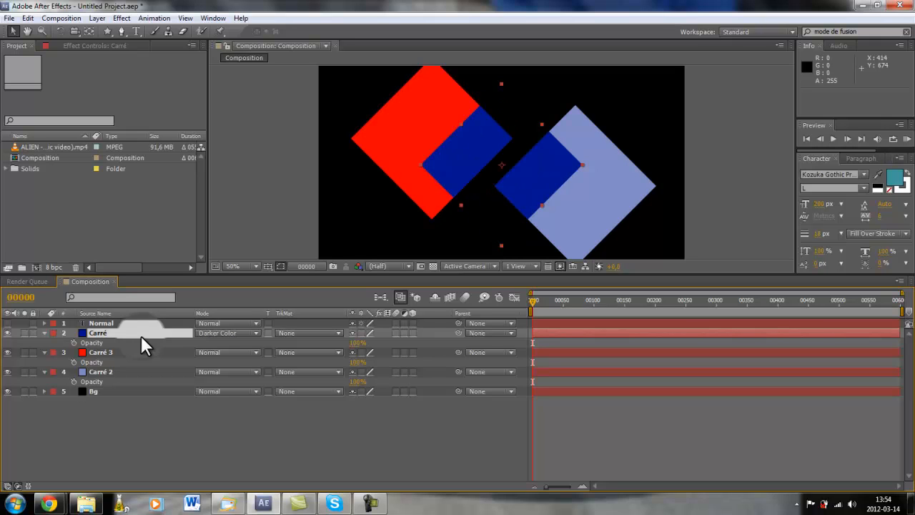
key(shift+minus)
key(shift+minus)
key(shift+minus)
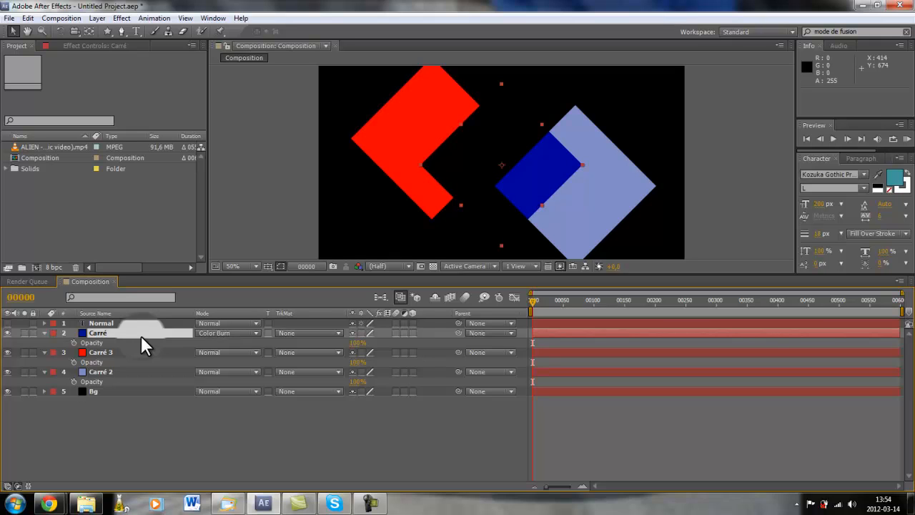
key(shift+minus)
key(shift+minus)
key(shift+minus)
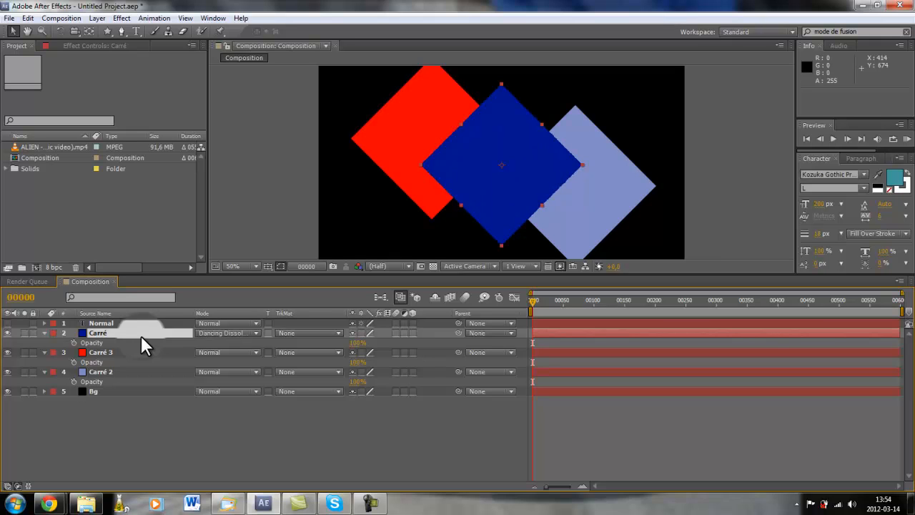
key(shift+minus)
key(shift+minus)
key(shift+minus)
key(shift+minus)
key(shift+minus)
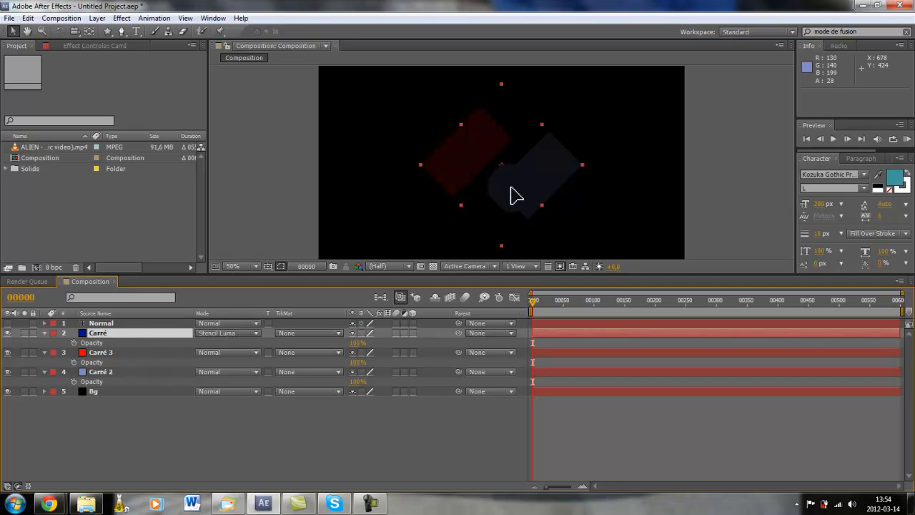
Step: Move the dark blue Carré to about 642, 374, and set its blending mode to Normal
mouse_move(511, 193)
mouse_down()
mouse_move(501, 198)
mouse_move(507, 161)
mouse_move(523, 173)
mouse_move(510, 188)
mouse_move(536, 201)
mouse_move(526, 185)
mouse_move(537, 167)
mouse_move(502, 180)
mouse_move(514, 185)
mouse_up()
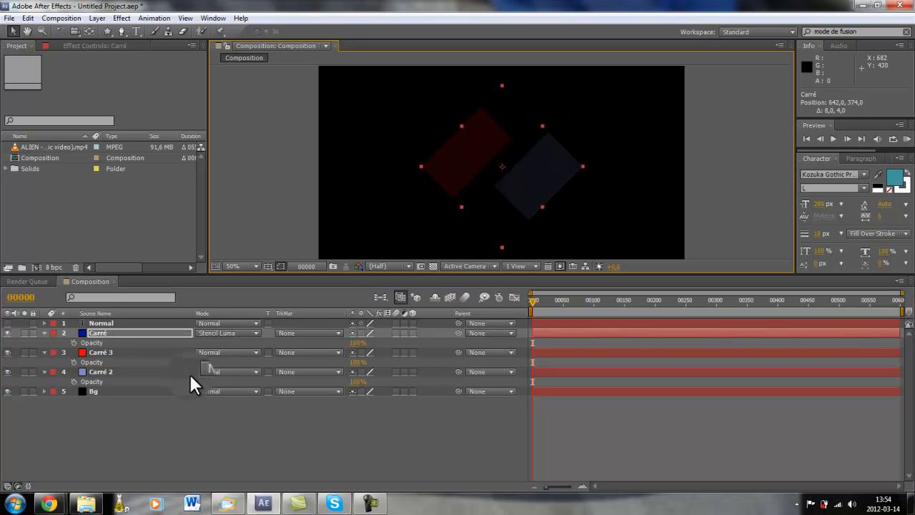
click(211, 333)
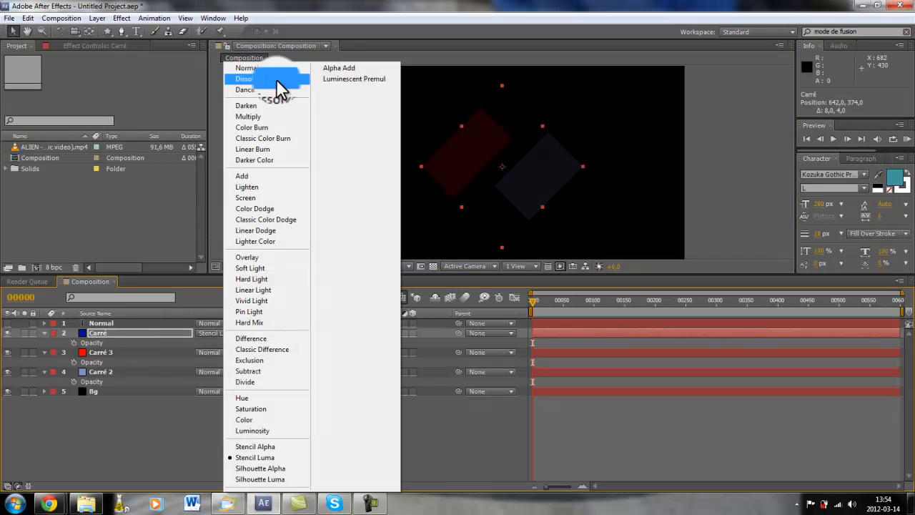
click(261, 68)
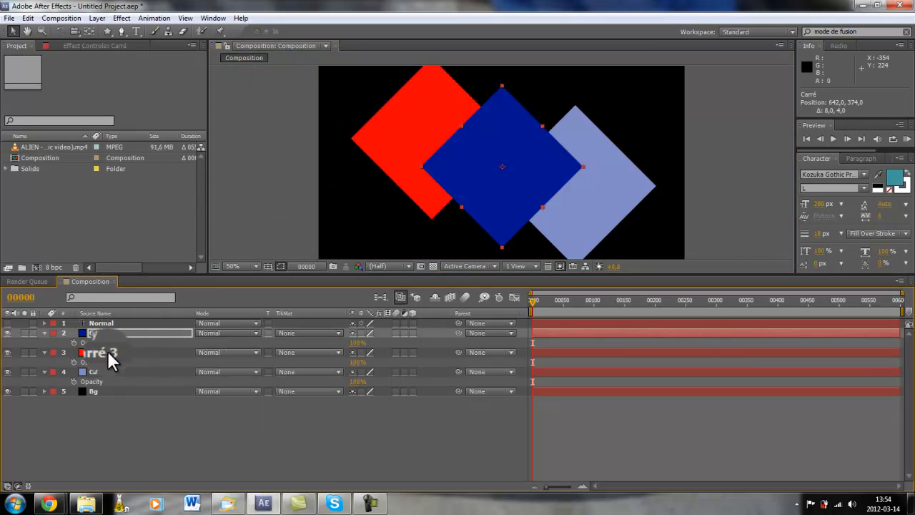
Step: Delete the red Carré 3 and light blue Carré 2 layers, and select the remaining Carré layer
click(107, 352)
key(Delete)
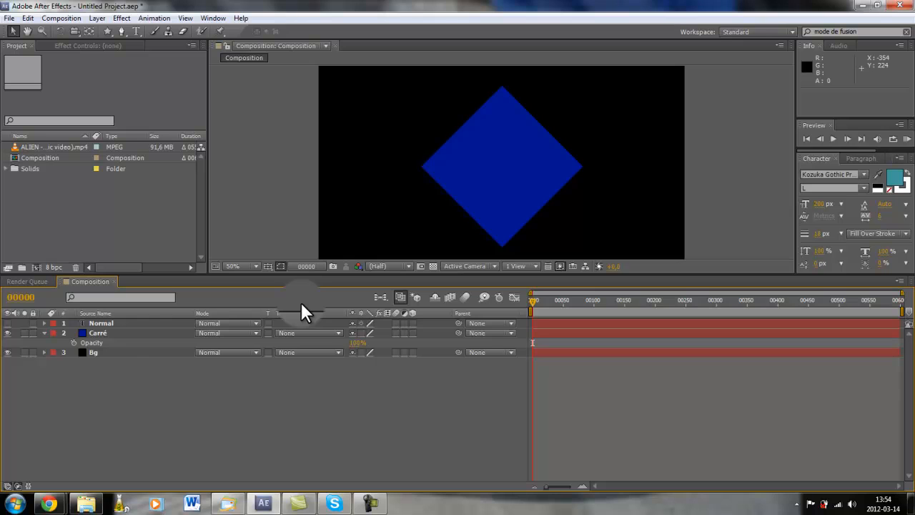
click(99, 332)
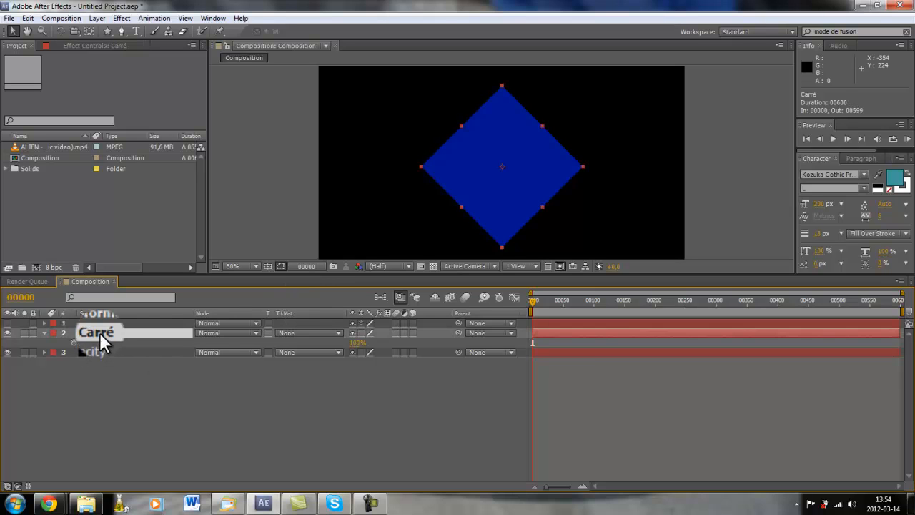
Step: Duplicate the Carré layer repeatedly until 18 Carré layers are stacked above the Bg layer
key(ctrl+d)
key(ctrl+d)
key(ctrl+d)
key(ctrl+d)
key(ctrl+d)
key(ctrl+d)
key(ctrl+d)
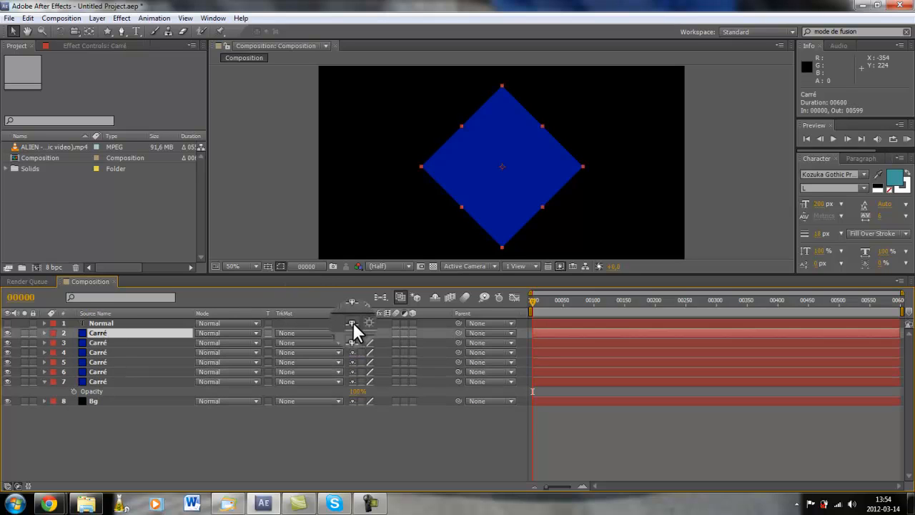
key(ctrl+d)
key(ctrl+d)
key(ctrl+d)
key(ctrl+d)
key(ctrl+d)
key(ctrl+d)
key(ctrl+d)
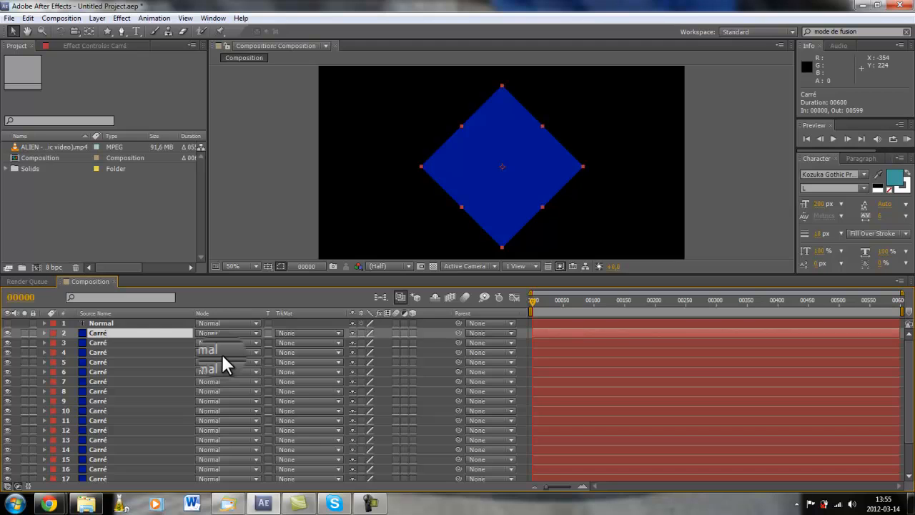
Step: Select the ten uppermost Carré layers, 2 to 11, and mark them all as shy
drag(411, 274, 412, 179)
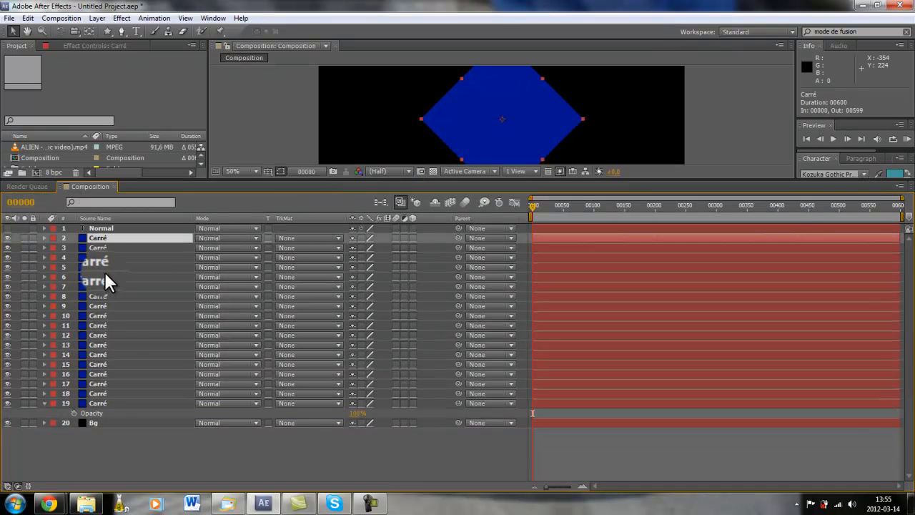
shift+click(101, 326)
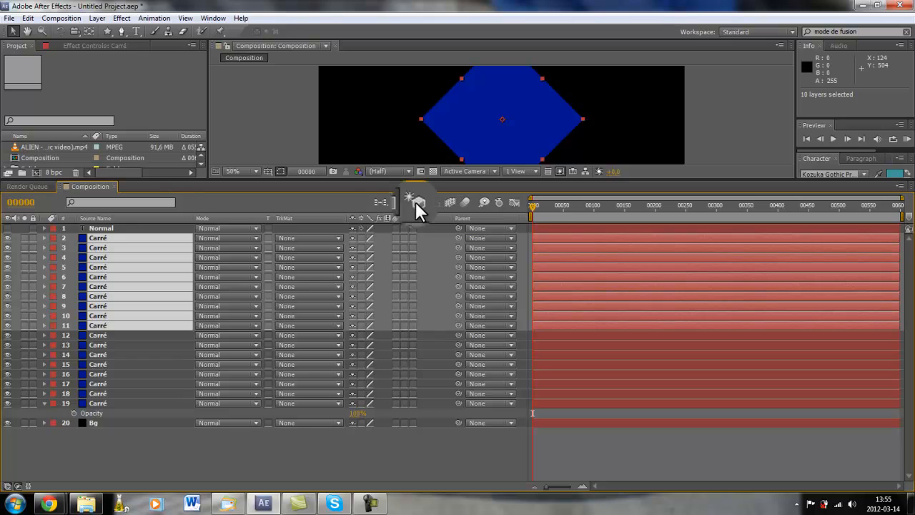
click(353, 237)
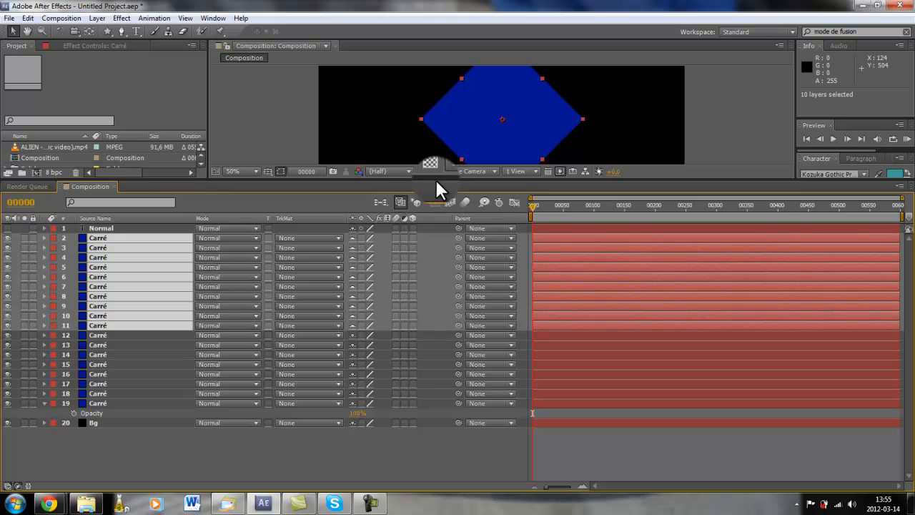
Step: Hide the shy layers in the timeline, and show them again
drag(437, 180, 438, 264)
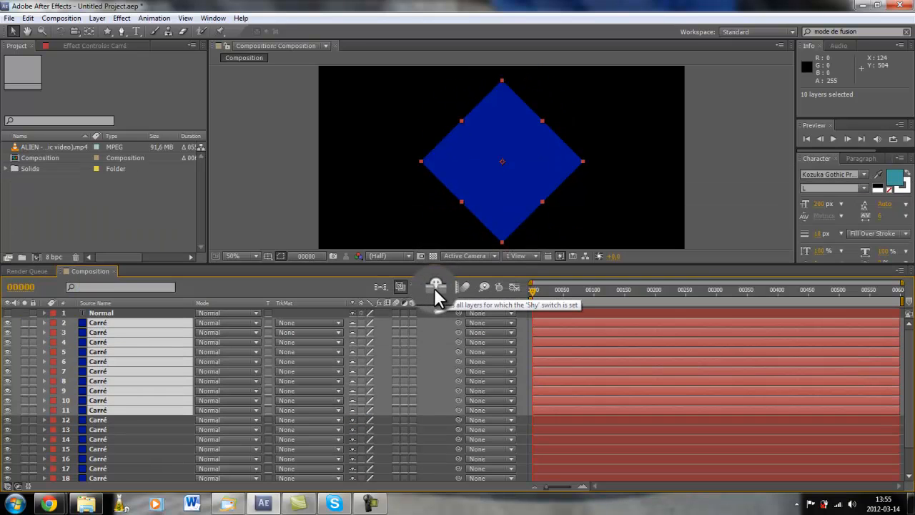
click(435, 286)
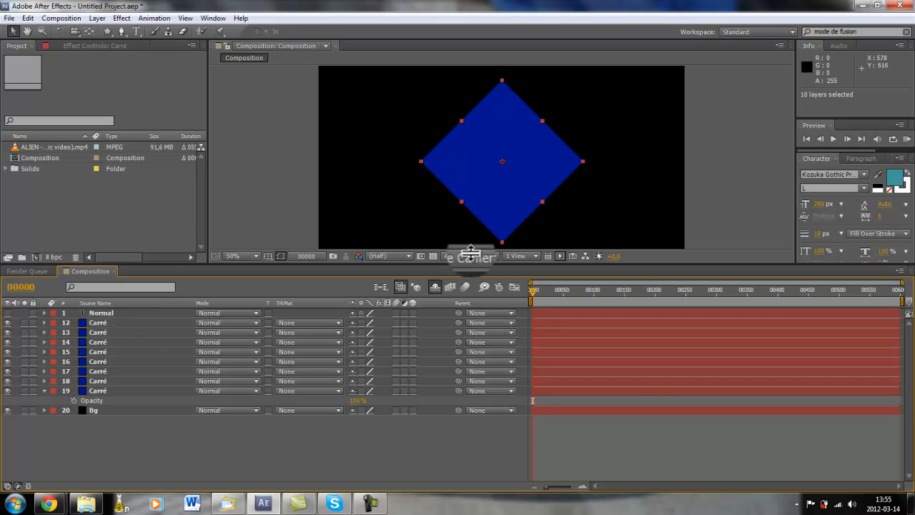
click(434, 285)
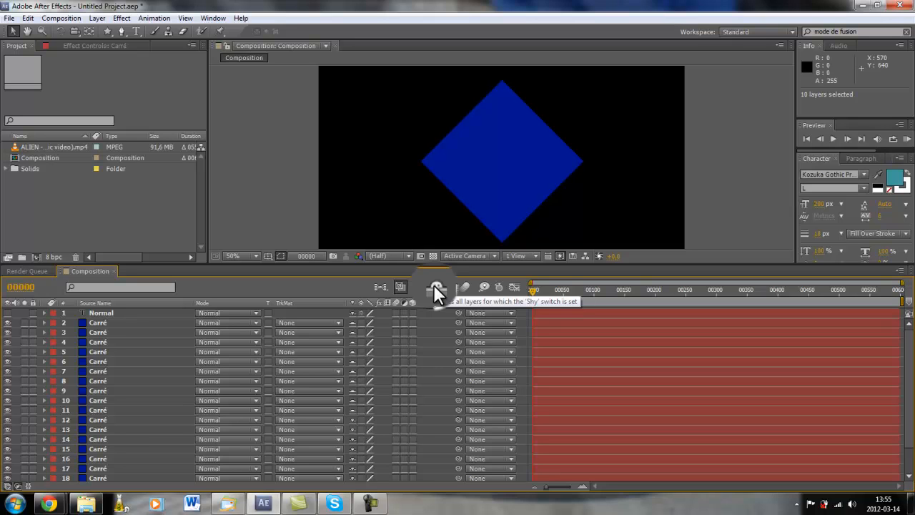
Step: Delete Carré layers 2 to 17 from the composition
click(139, 323)
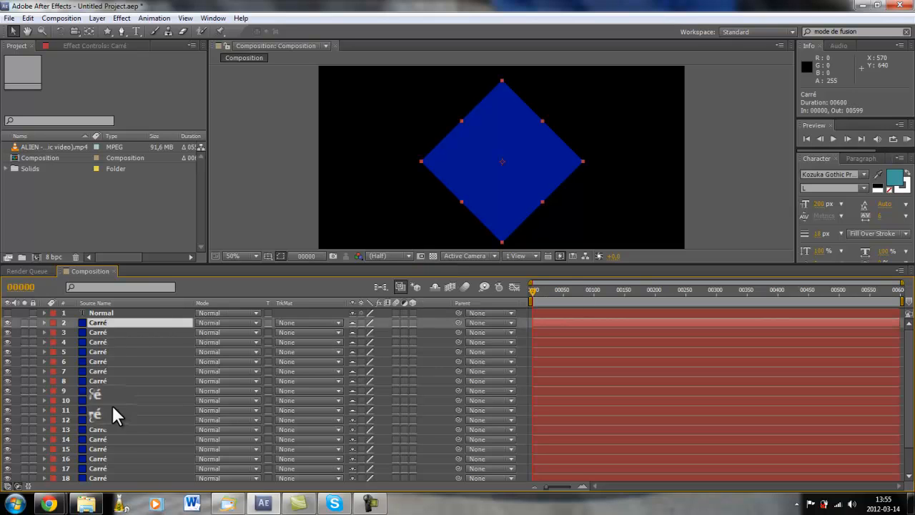
shift+click(136, 469)
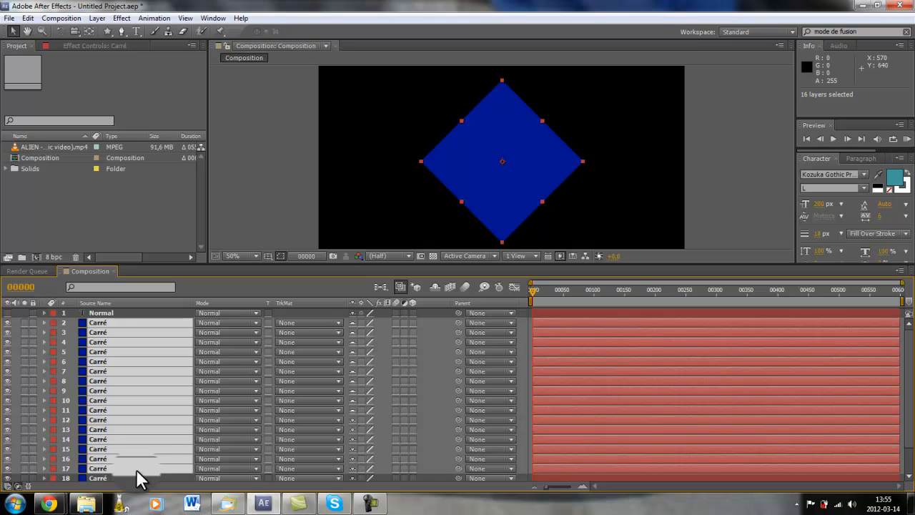
key(Delete)
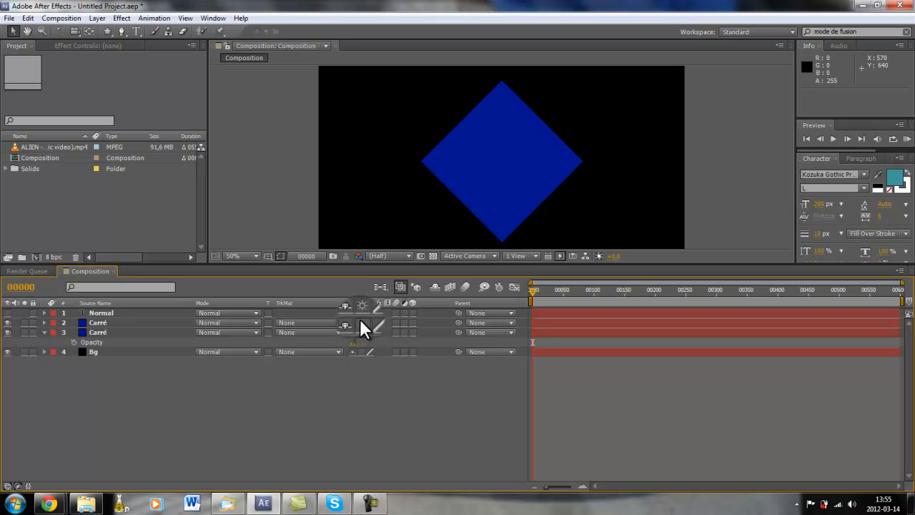
Step: Switch the upper Carré layer to draft quality and back to best, and toggle the Adjustment Layer switch on and off
drag(139, 318, 375, 318)
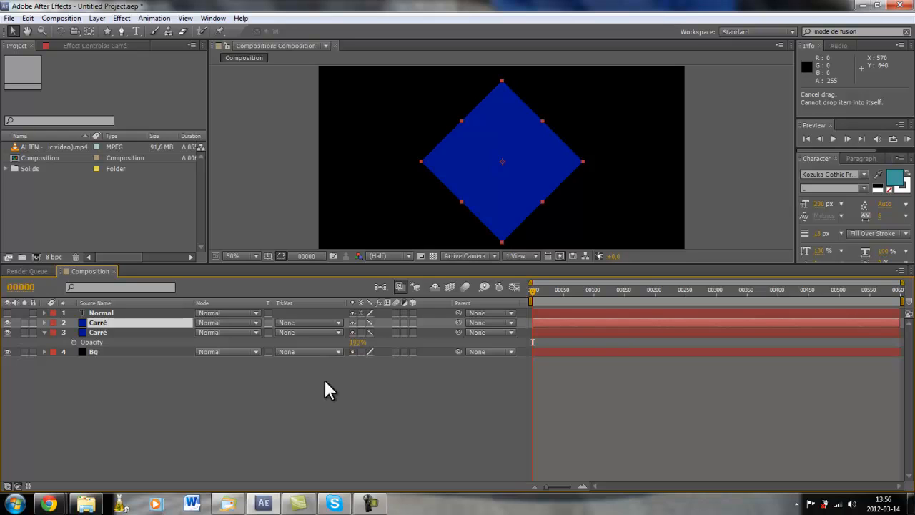
drag(370, 325, 371, 331)
click(407, 329)
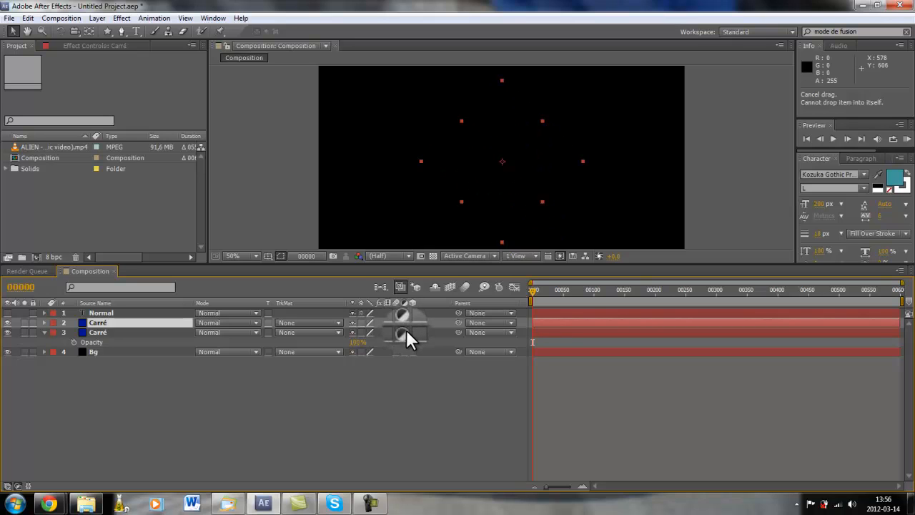
click(404, 326)
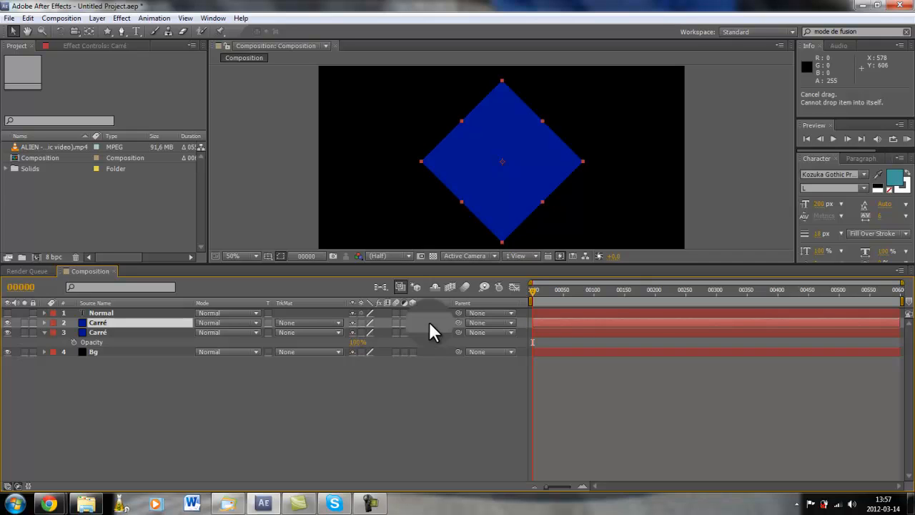
drag(458, 303, 453, 348)
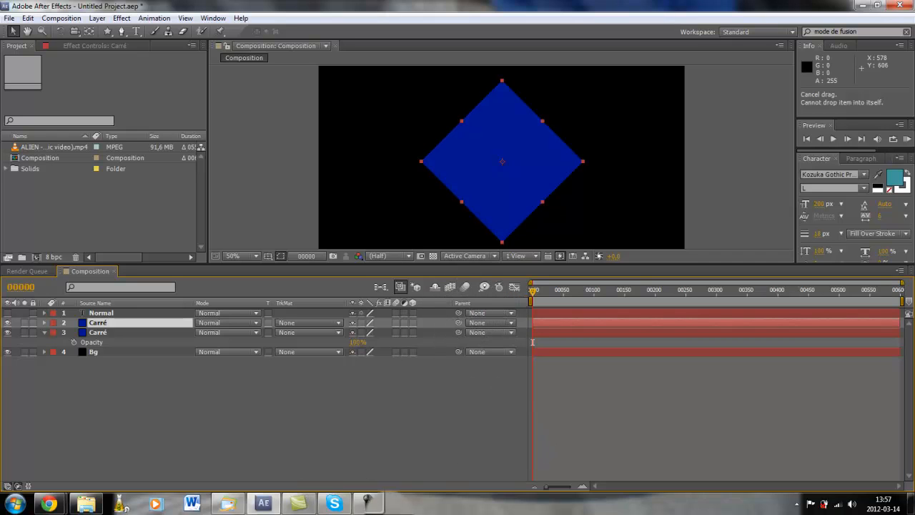
mouse_move(373, 502)
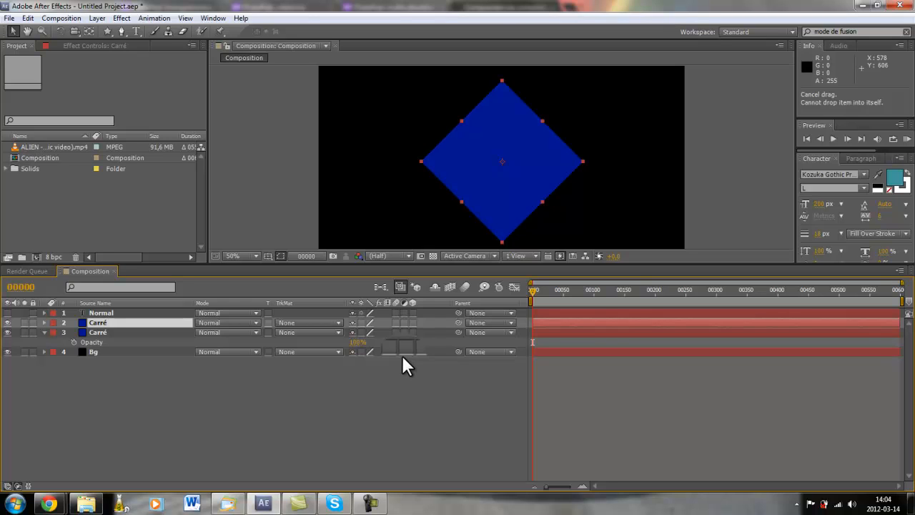
Step: Enlarge the composition view, and delete the upper Carré duplicate and the Normal text layer
drag(402, 356, 362, 316)
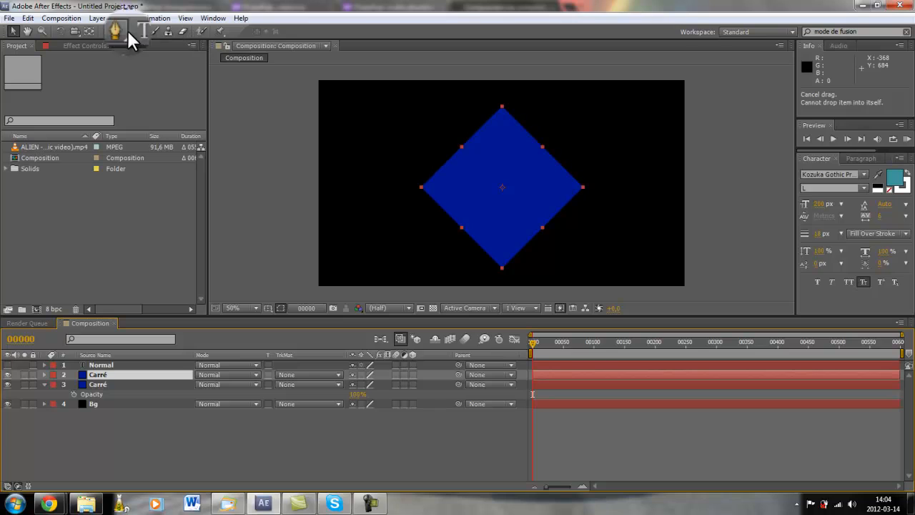
key(Delete)
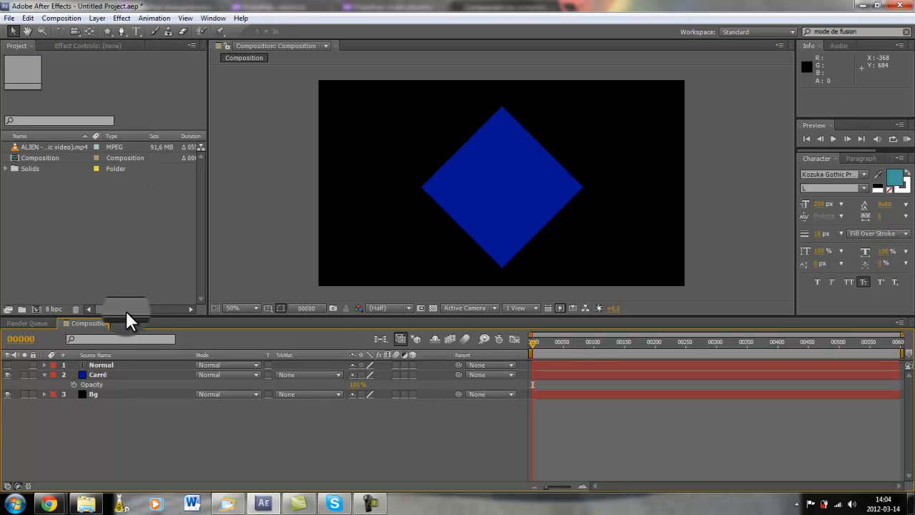
click(110, 363)
key(Delete)
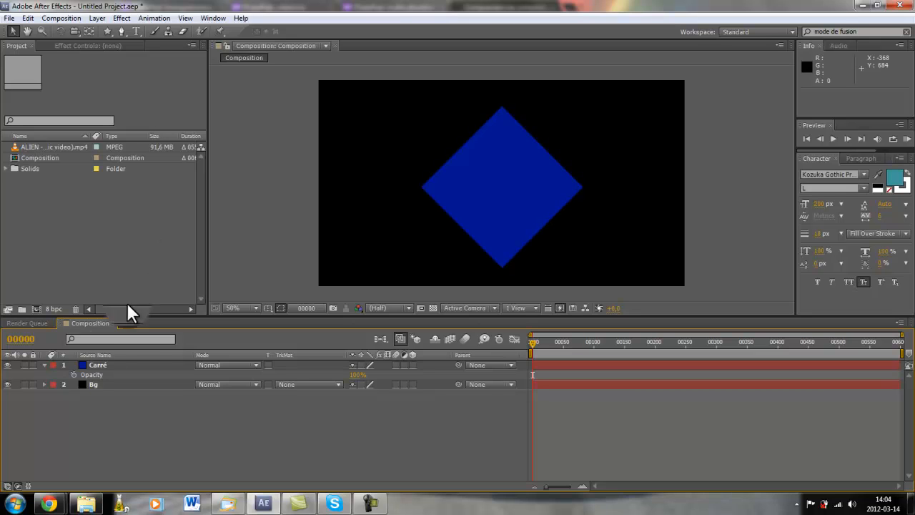
Step: Apply the Ramp effect from the Generate category to the Carré layer
click(101, 365)
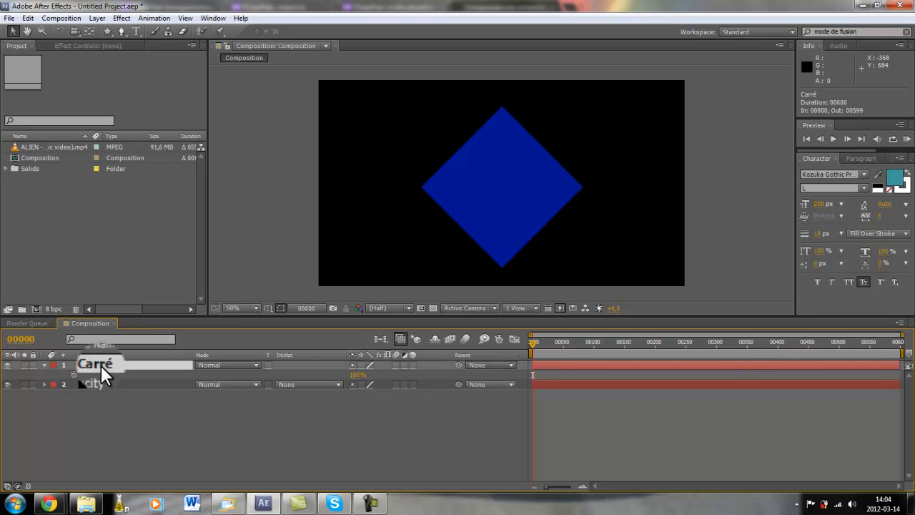
click(123, 18)
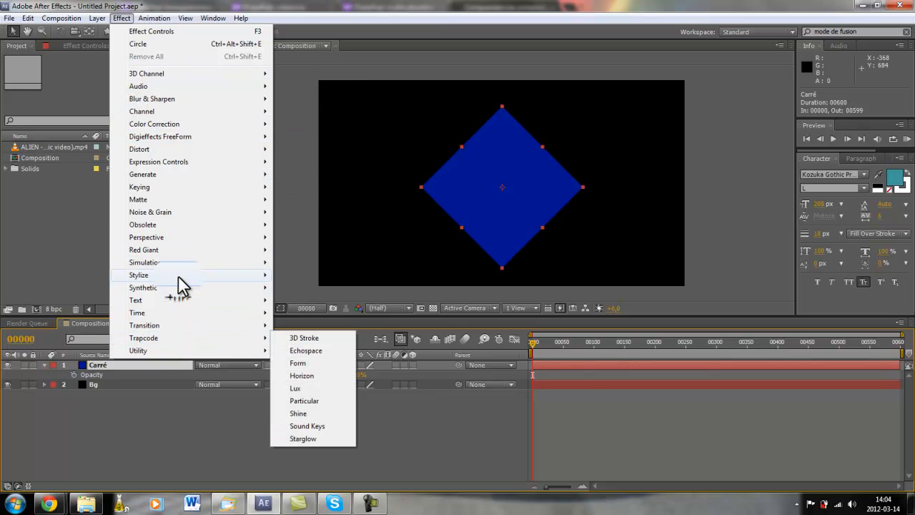
mouse_move(180, 274)
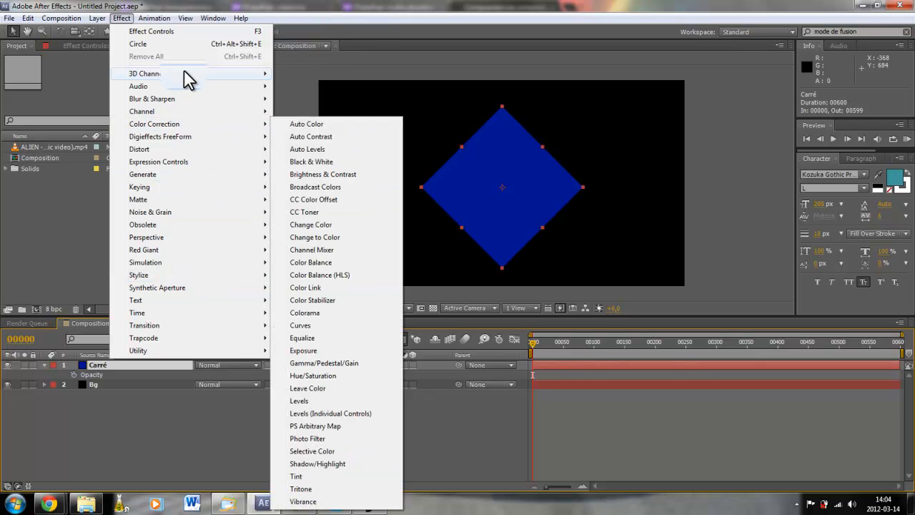
mouse_move(184, 72)
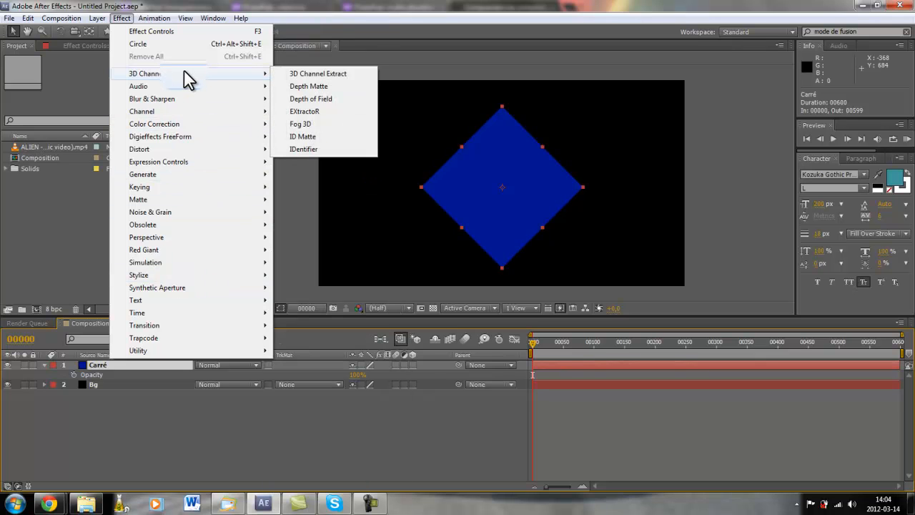
mouse_move(148, 341)
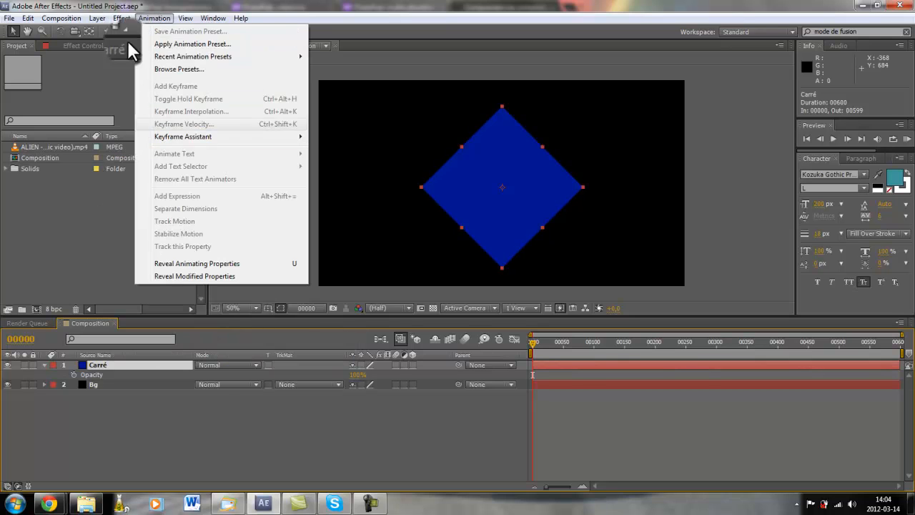
mouse_move(148, 198)
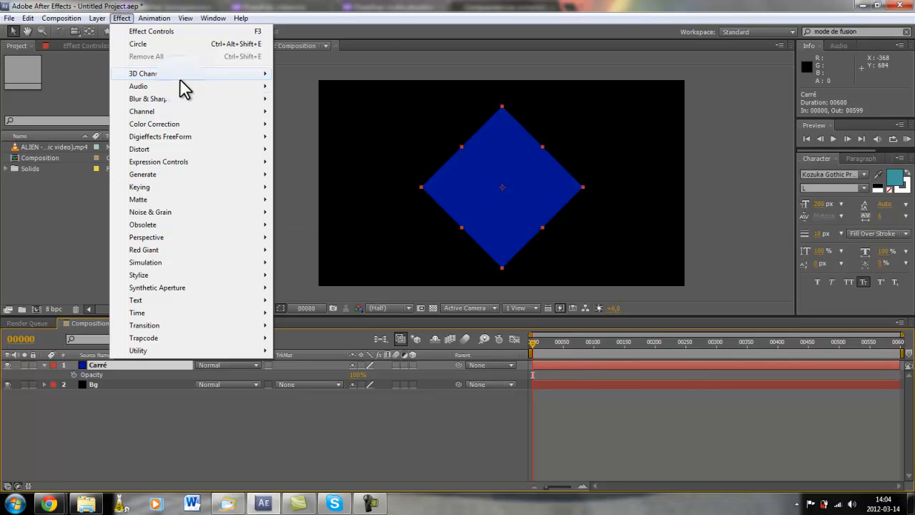
mouse_move(177, 100)
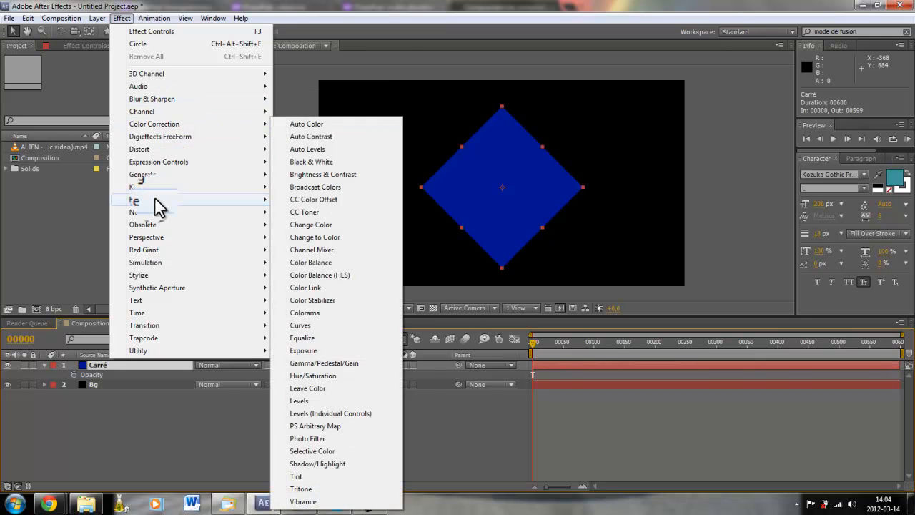
mouse_move(153, 180)
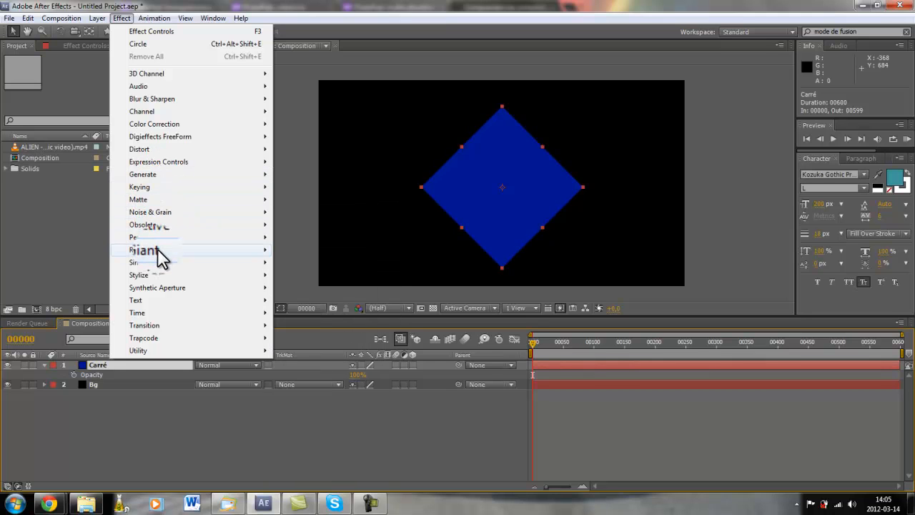
mouse_move(161, 262)
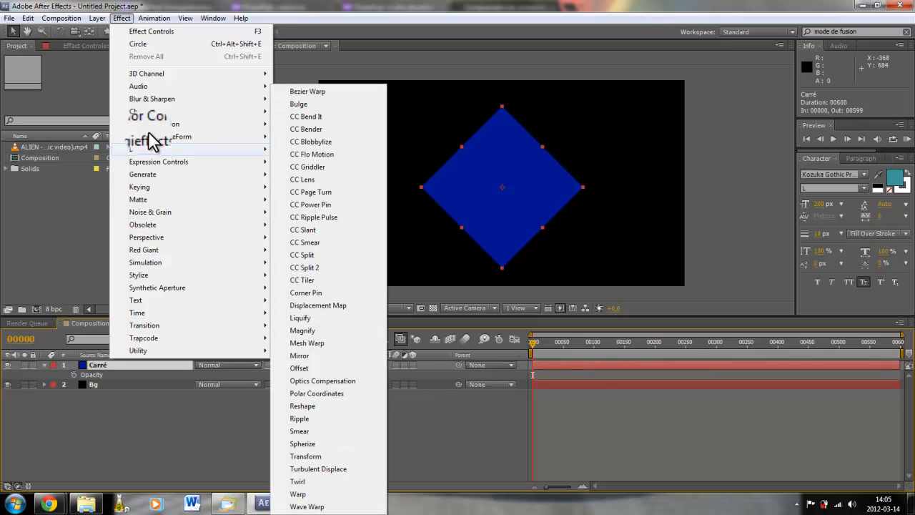
mouse_move(236, 175)
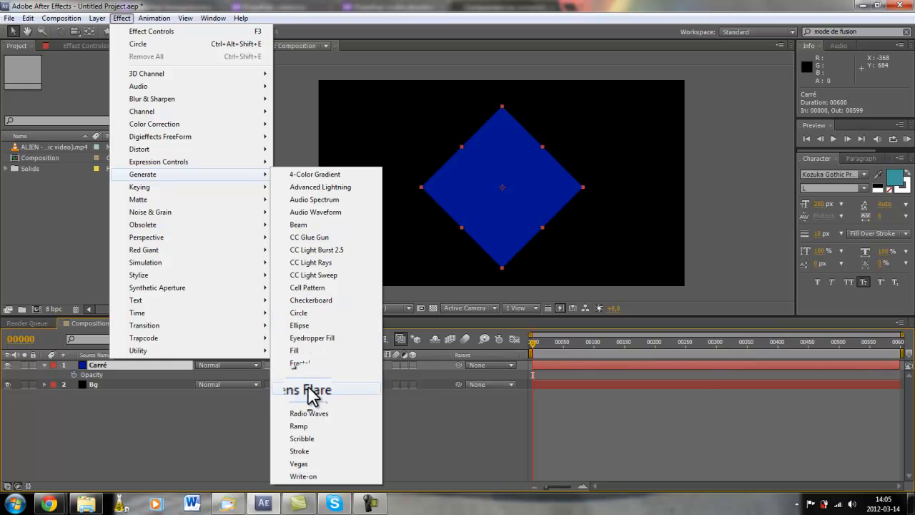
click(300, 426)
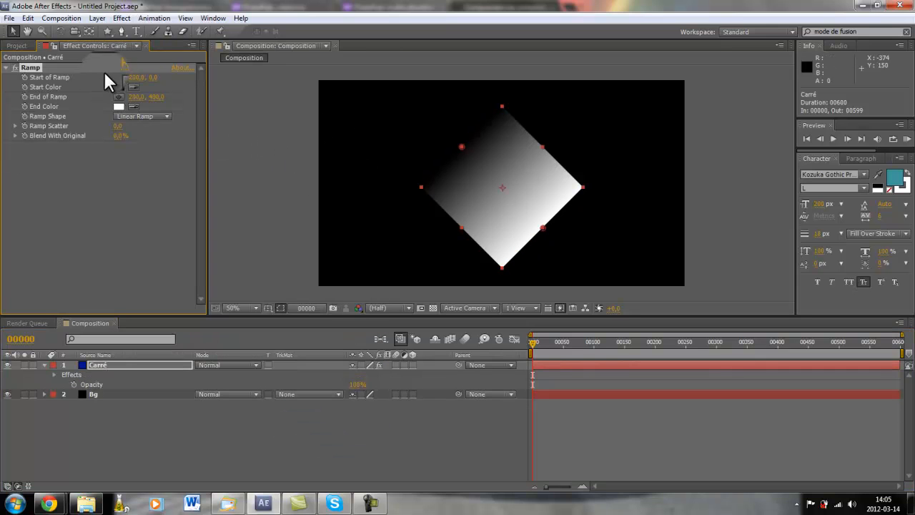
drag(41, 67, 23, 45)
drag(79, 45, 91, 43)
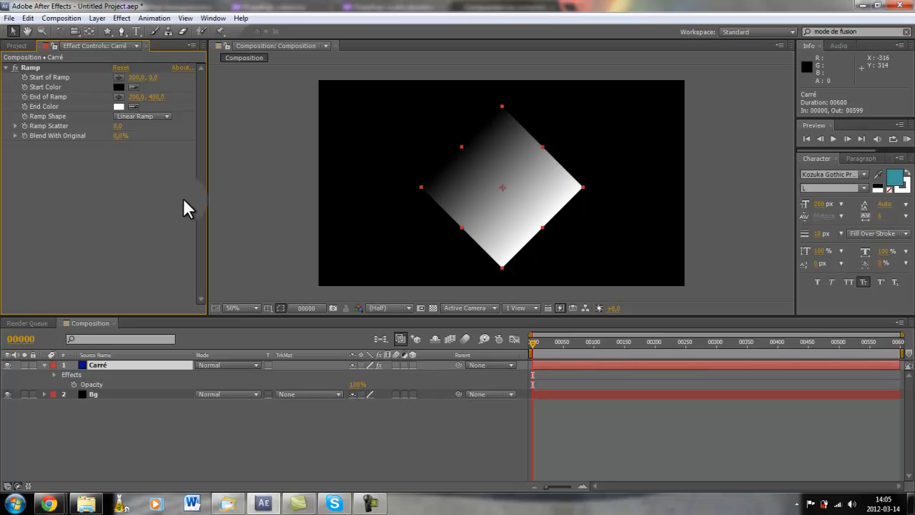
Step: Set the Ramp effect's start color to red, and lighten it to a pale pink
click(120, 84)
drag(405, 259, 488, 214)
click(554, 190)
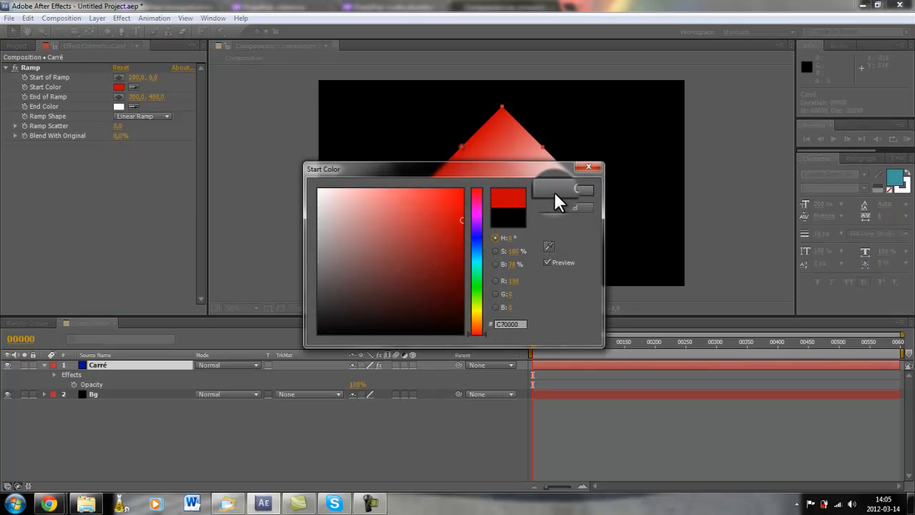
mouse_move(344, 204)
mouse_down()
mouse_move(327, 205)
mouse_move(310, 247)
mouse_move(370, 191)
mouse_up()
click(563, 191)
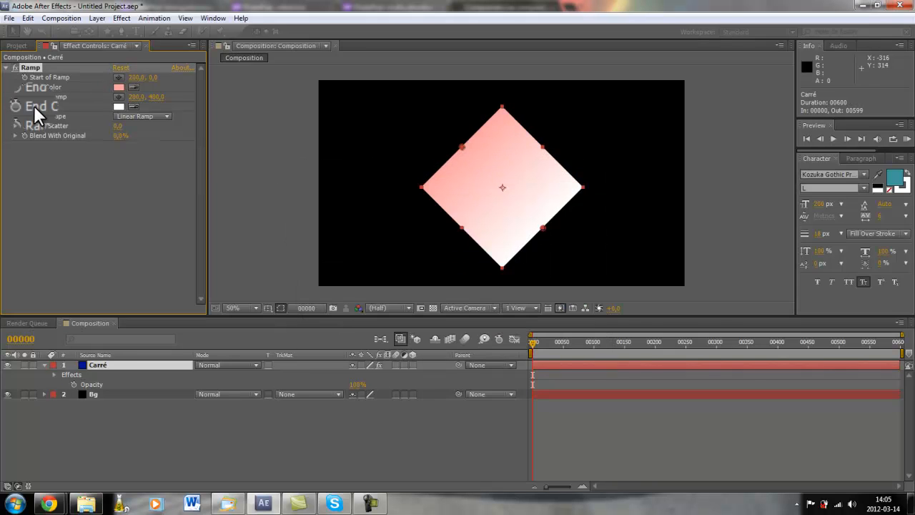
Step: Set the Ramp effect's end color to light red FF5656, and try moving the ramp's start point in the composition view
click(114, 107)
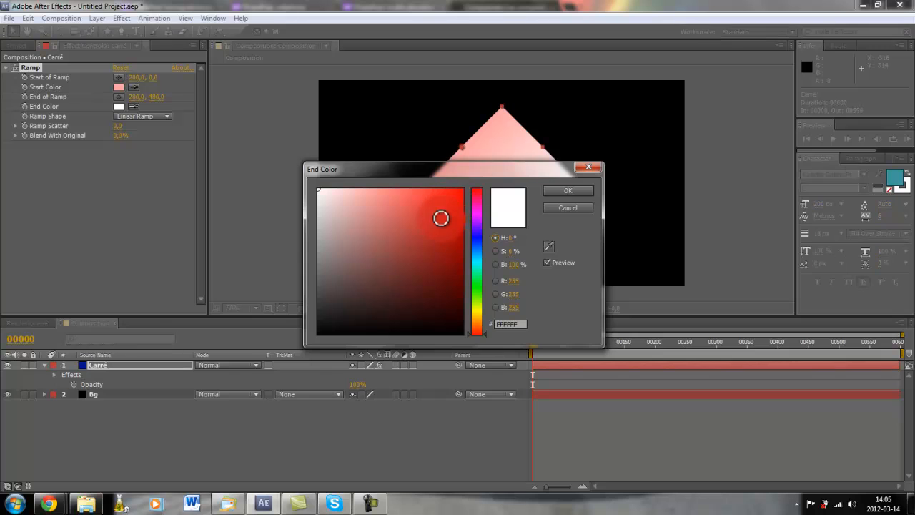
drag(439, 212, 414, 183)
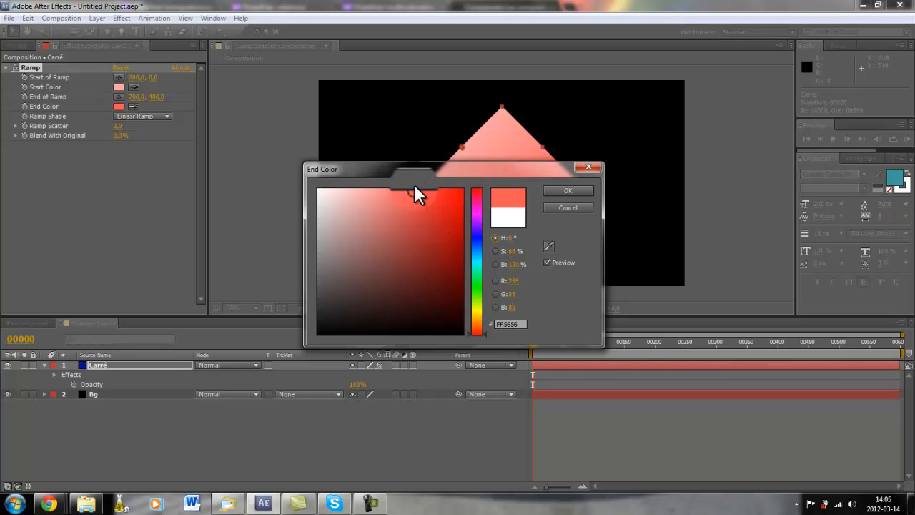
click(566, 190)
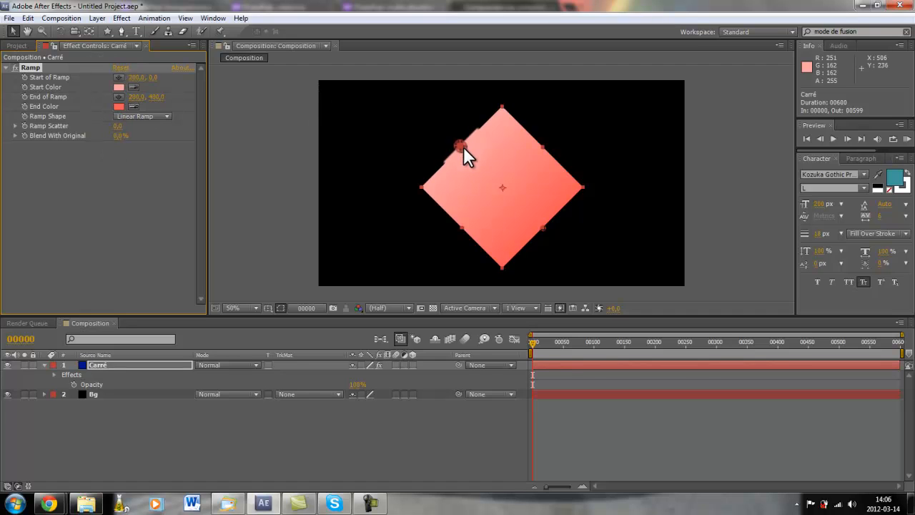
drag(464, 146, 406, 141)
key(ctrl+z)
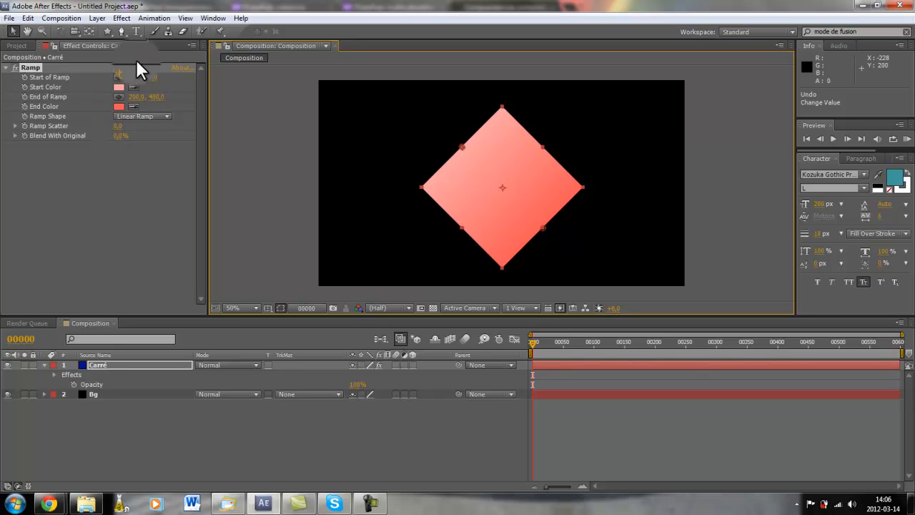
Step: Apply the Curves effect from the Color Correction category to the Carré layer, and bend the middle of the RGB curve upward
click(123, 19)
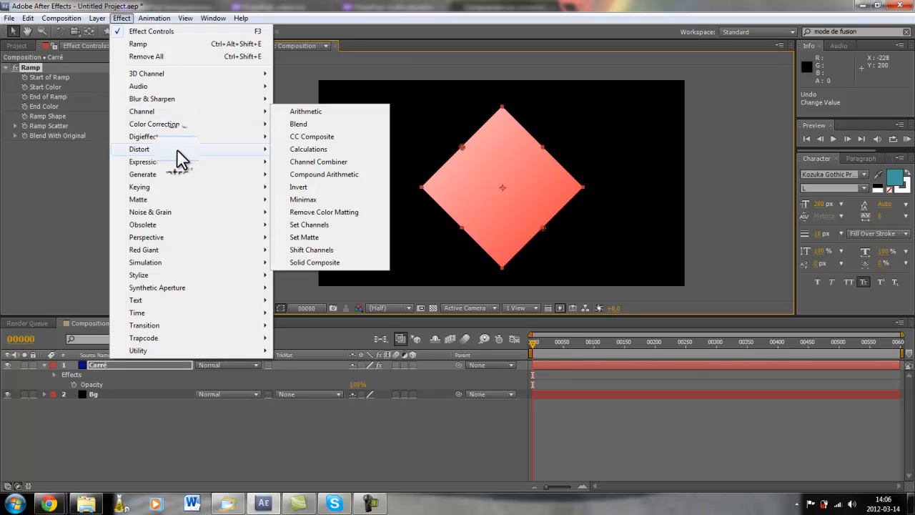
mouse_move(178, 151)
mouse_move(239, 126)
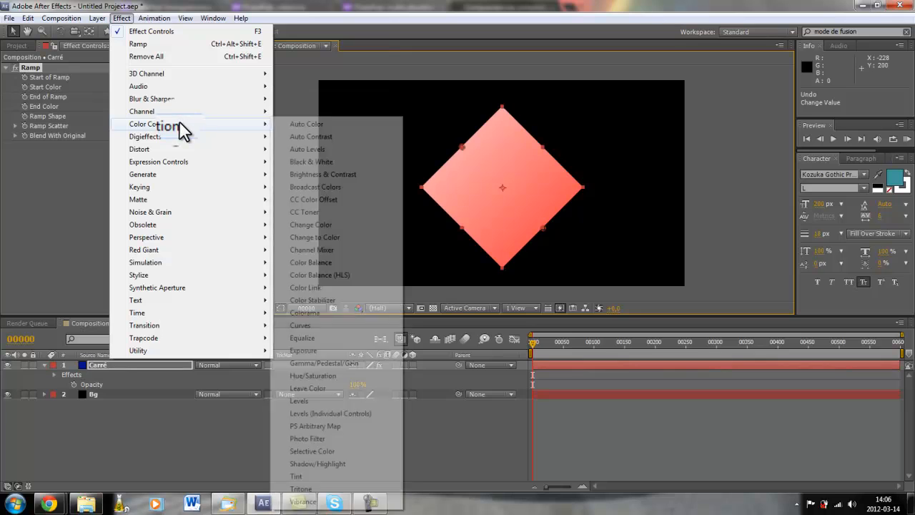
click(300, 325)
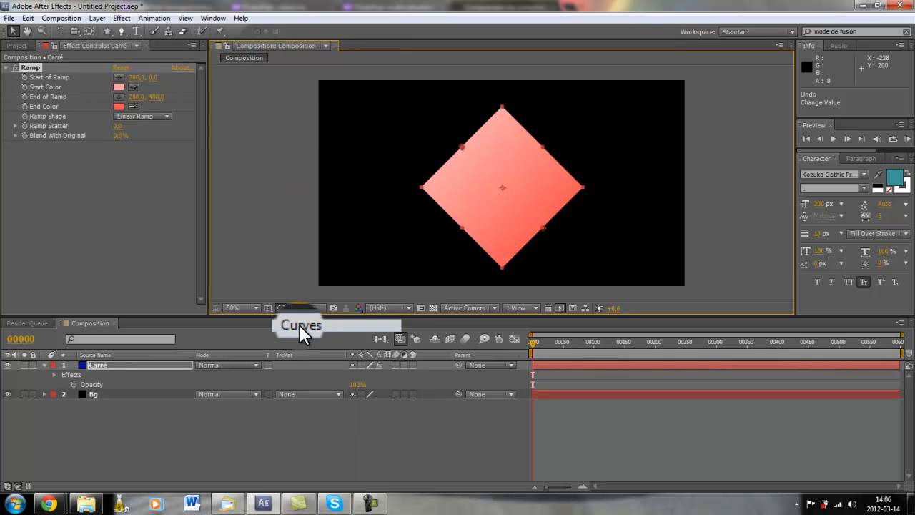
drag(87, 232, 103, 190)
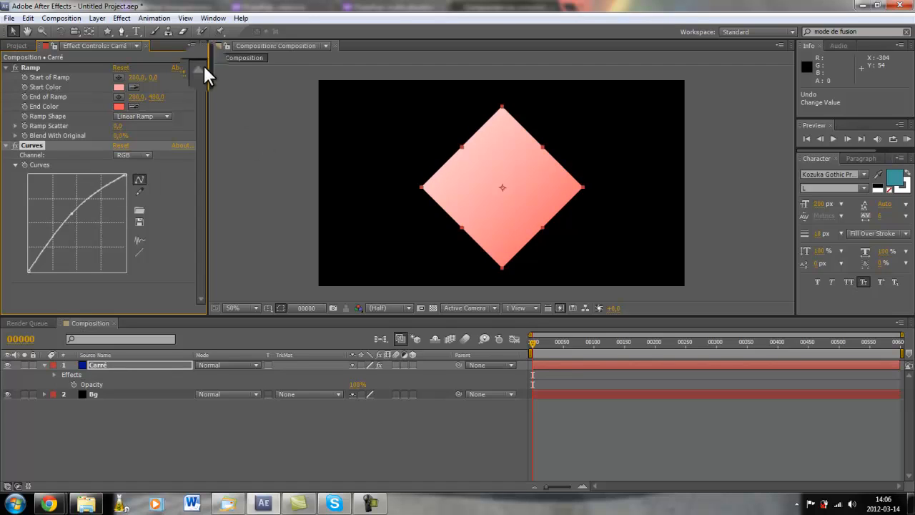
Step: Apply the Glow effect from the Stylize category to the Carré layer with a threshold of 100% and a radius of 225
click(121, 18)
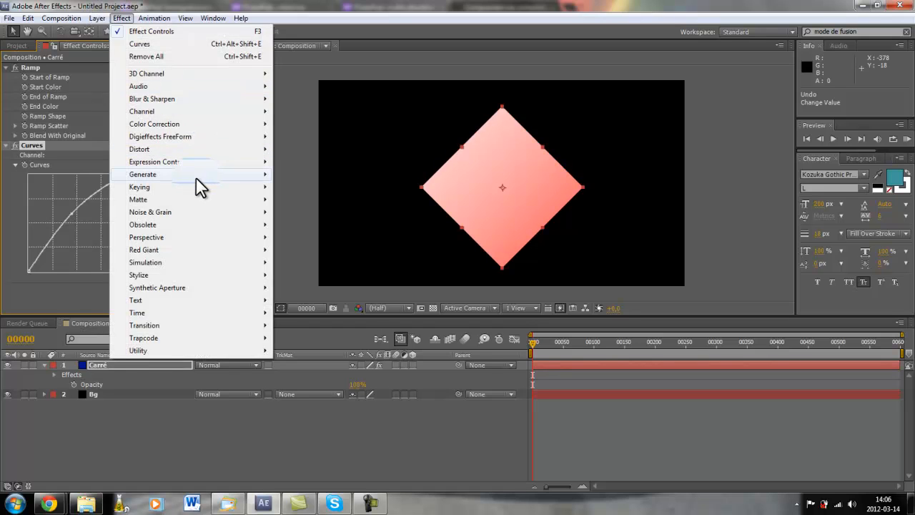
mouse_move(250, 272)
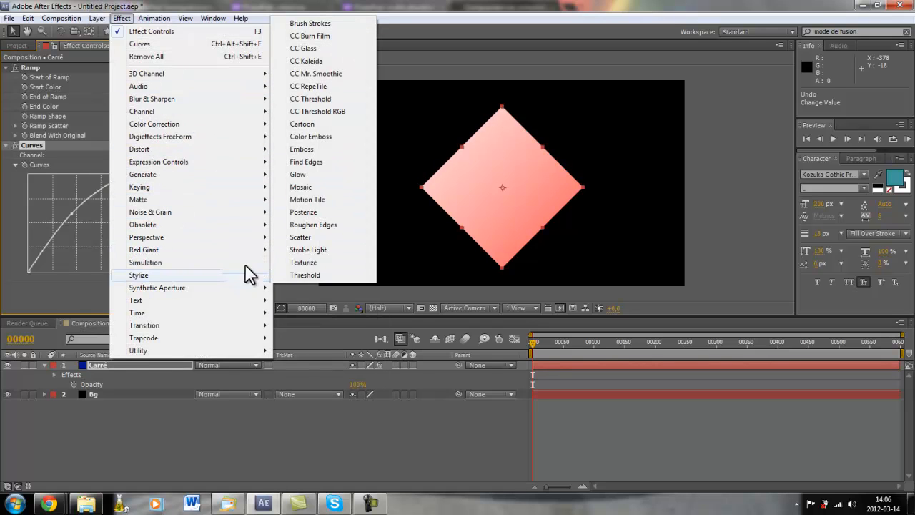
click(306, 175)
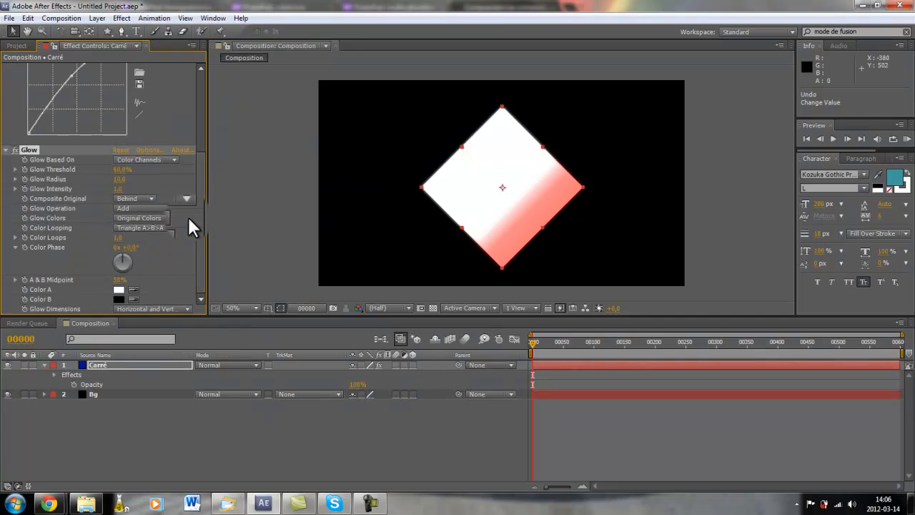
drag(122, 169, 176, 193)
drag(126, 170, 288, 169)
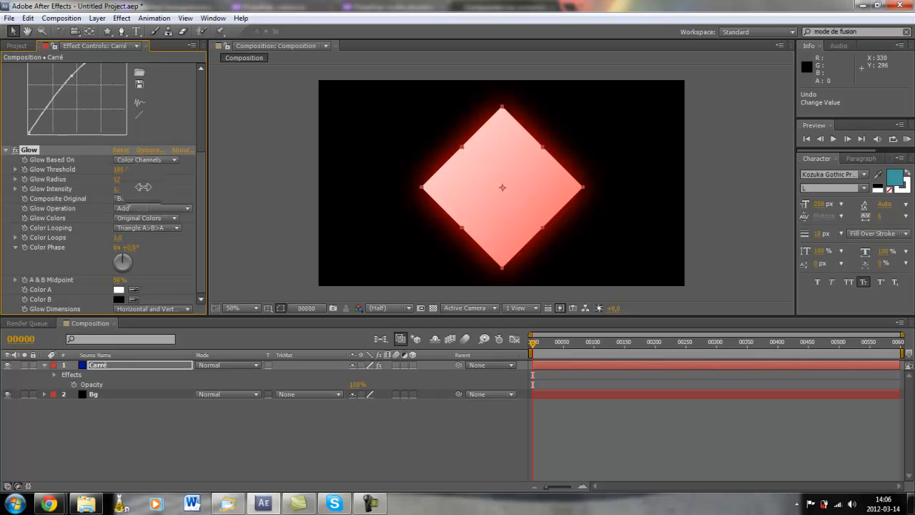
drag(120, 179, 175, 177)
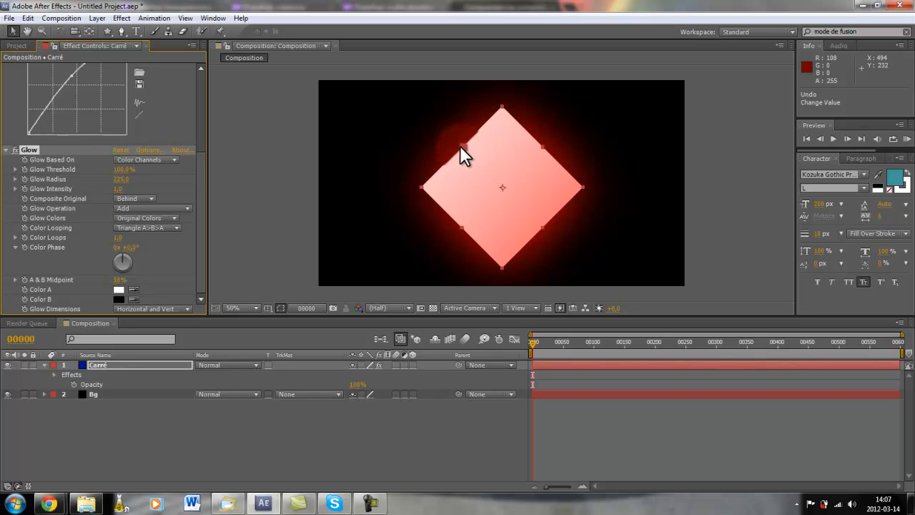
Step: Stretch the Carré square to about 154% width in the composition view, and undo the scaling
drag(460, 145, 569, 125)
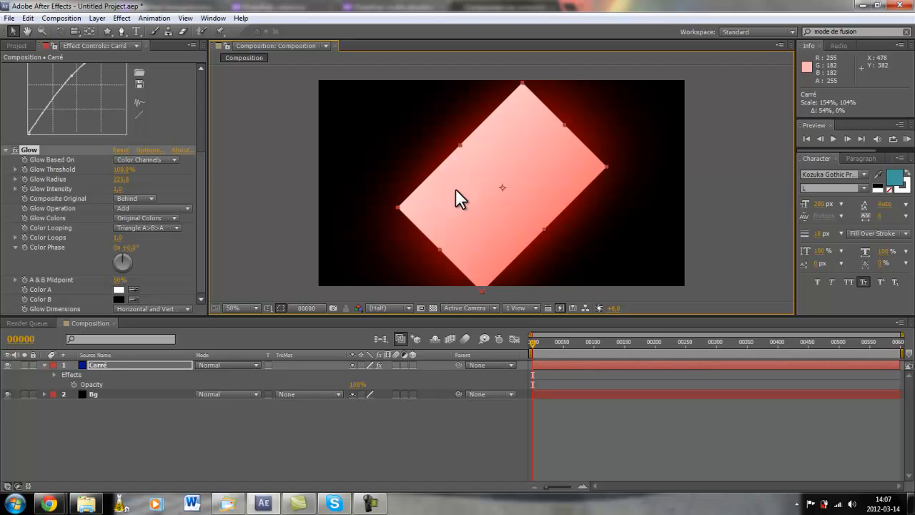
key(ctrl+z)
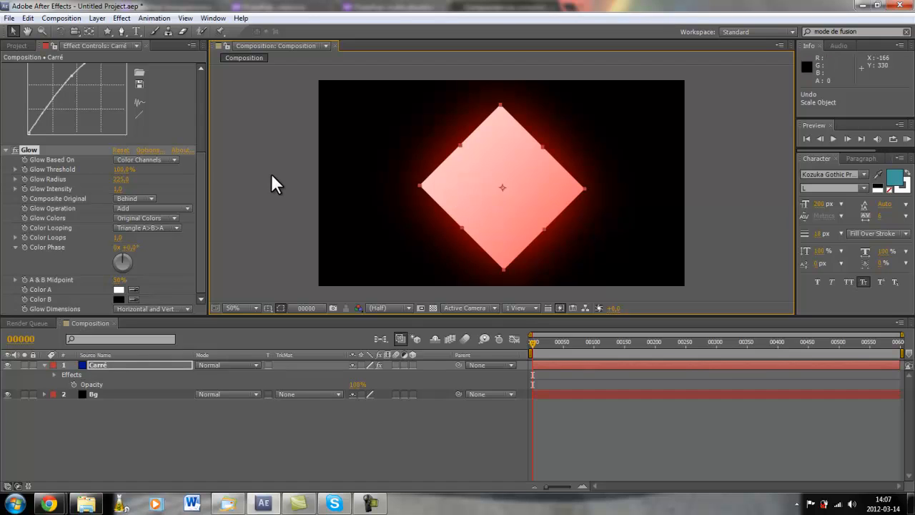
Step: Collapse the settings of the Glow, Curves and Ramp effects on the Carré layer
drag(202, 191, 198, 83)
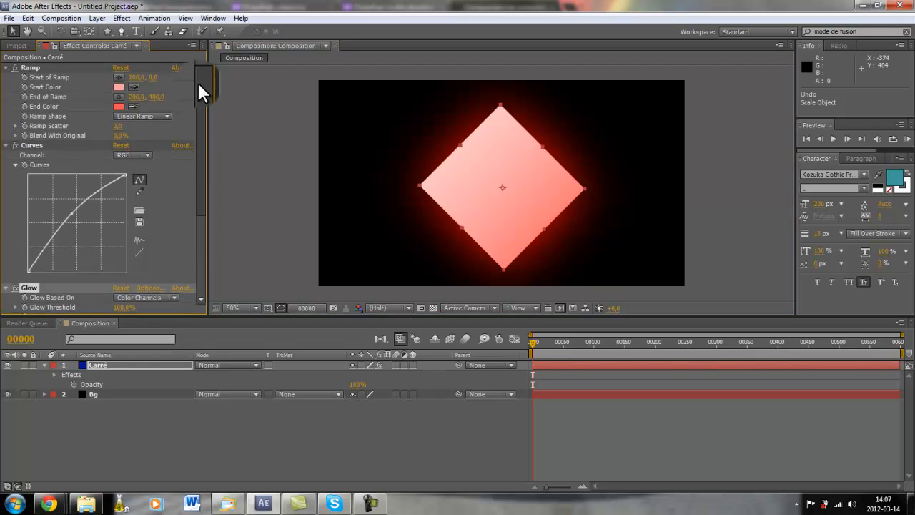
click(6, 288)
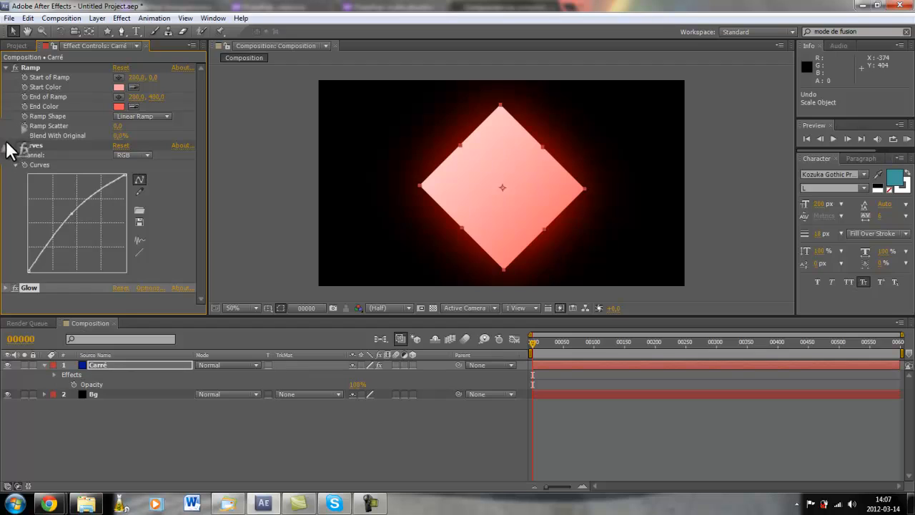
click(6, 146)
click(7, 67)
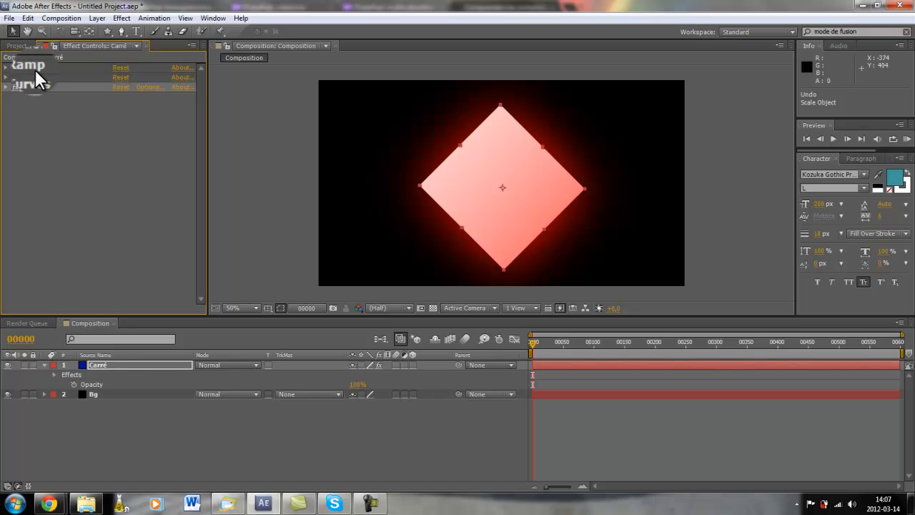
Step: Move the Ramp effect below Glow in the effect stack, and restore the order Ramp, Curves, Glow
drag(35, 70, 30, 109)
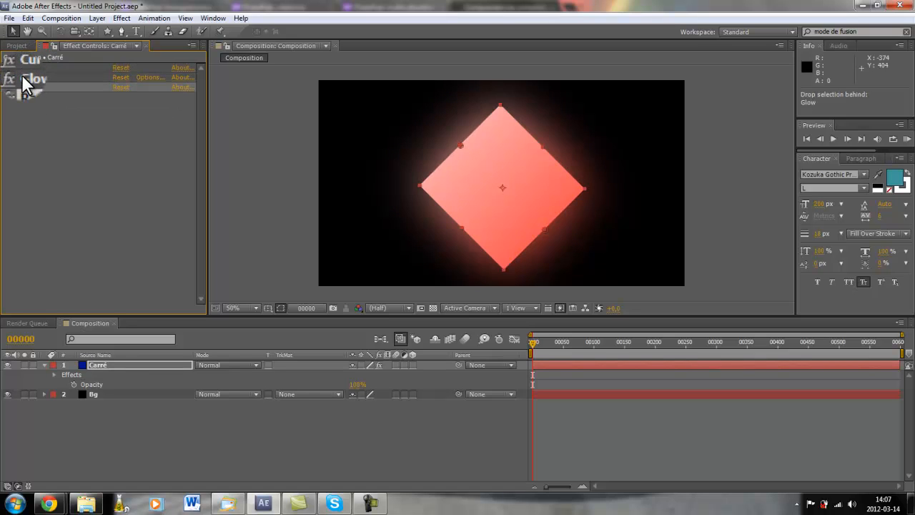
drag(29, 84, 29, 81)
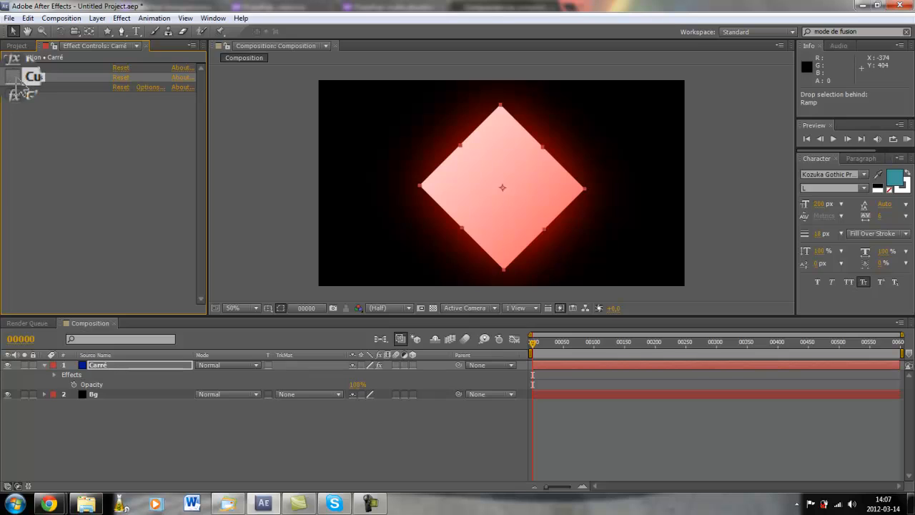
drag(19, 84, 16, 75)
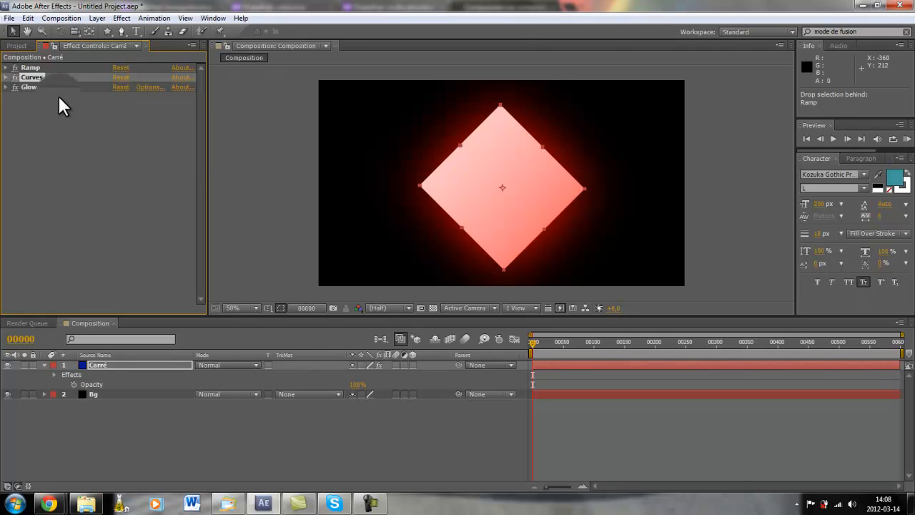
Step: Switch all effects on the Carré layer off and back on
drag(402, 365, 381, 364)
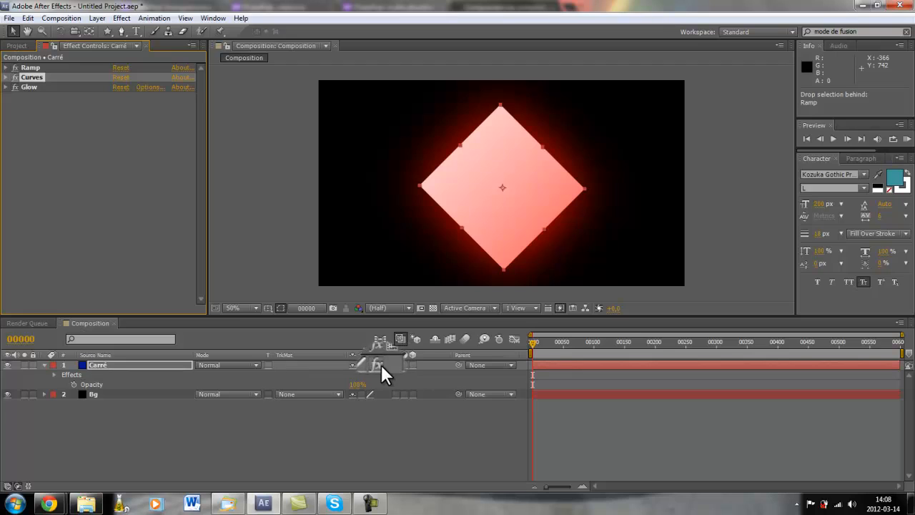
click(381, 365)
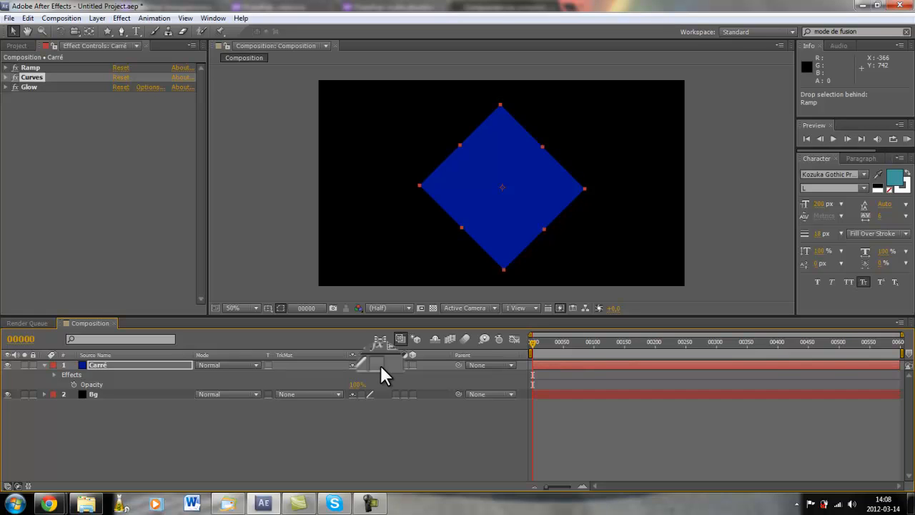
click(380, 364)
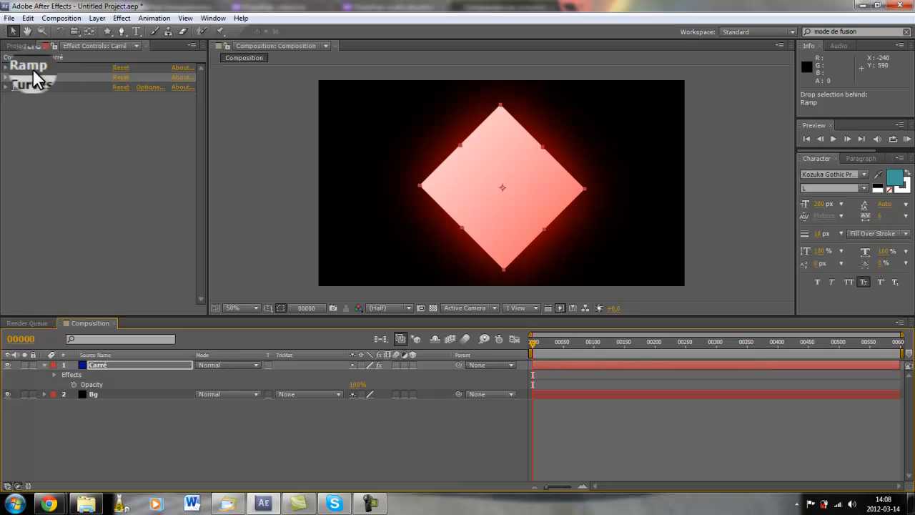
Step: Show the project's item list in place of the effect settings, and clear the layer selection
click(15, 45)
click(373, 503)
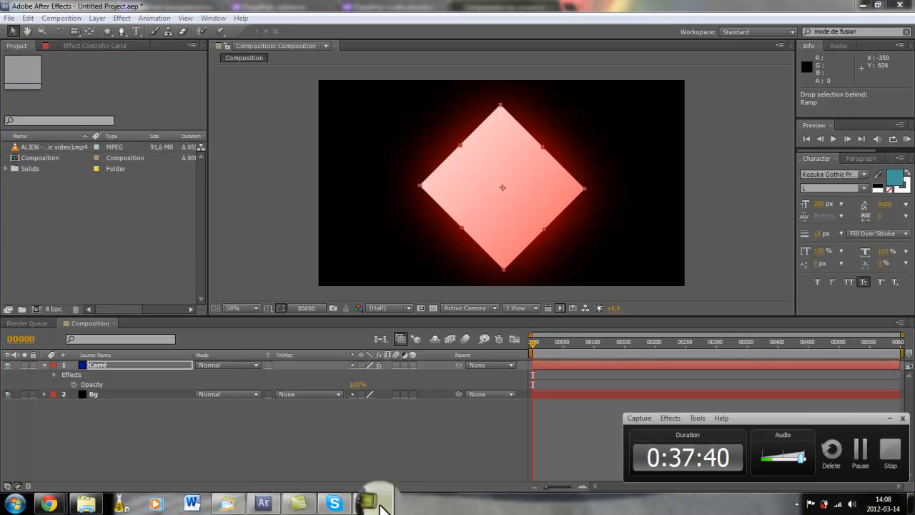
click(861, 446)
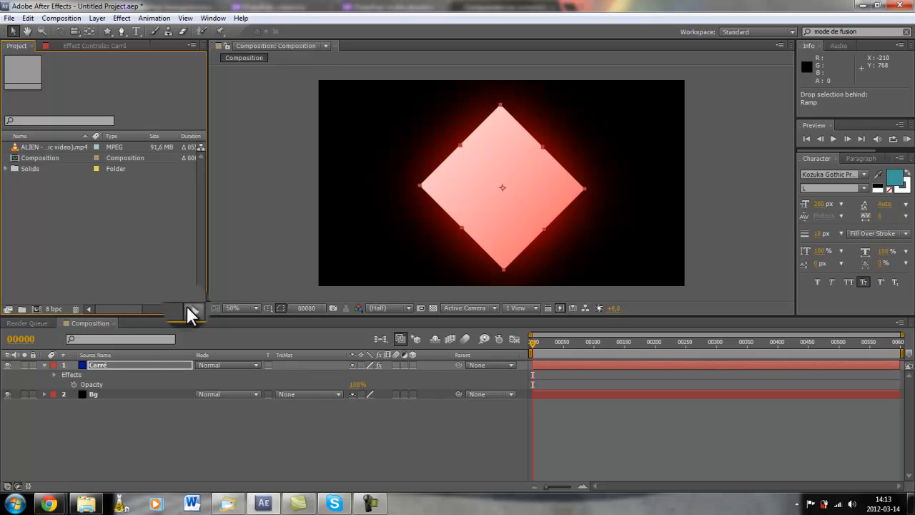
click(151, 454)
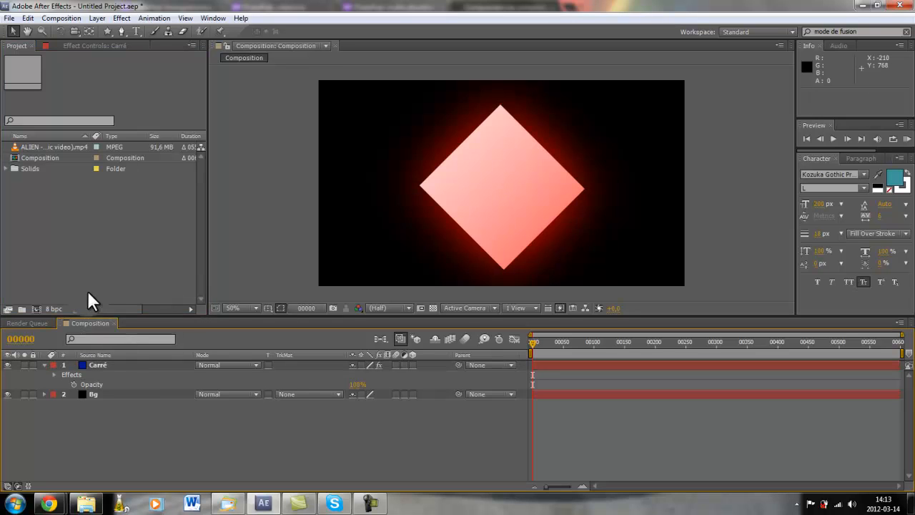
Step: Pre-compose the Carré layer into a new composition named Carré, leaving all attributes in the current composition
click(99, 363)
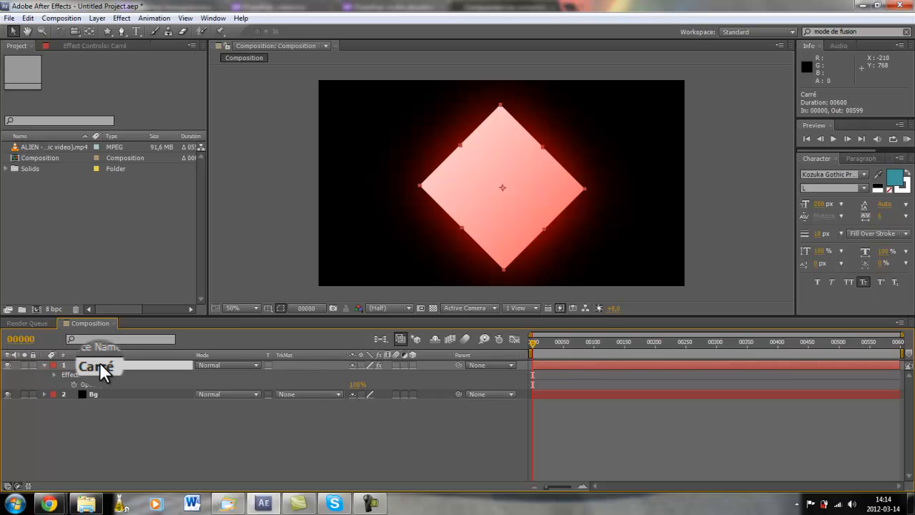
click(53, 19)
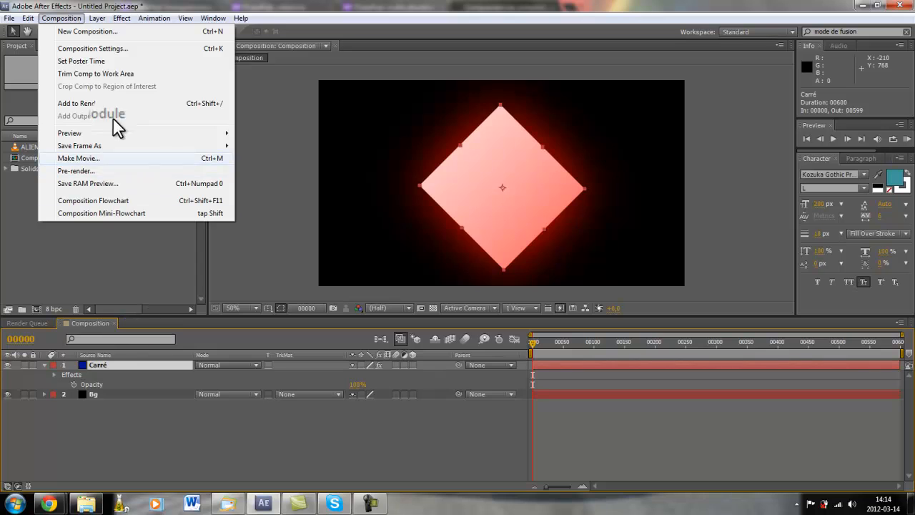
mouse_move(96, 18)
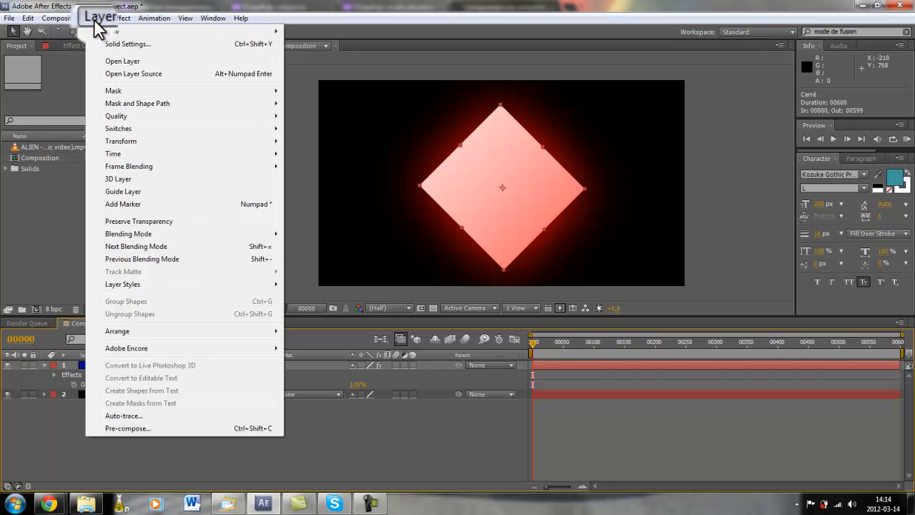
click(138, 428)
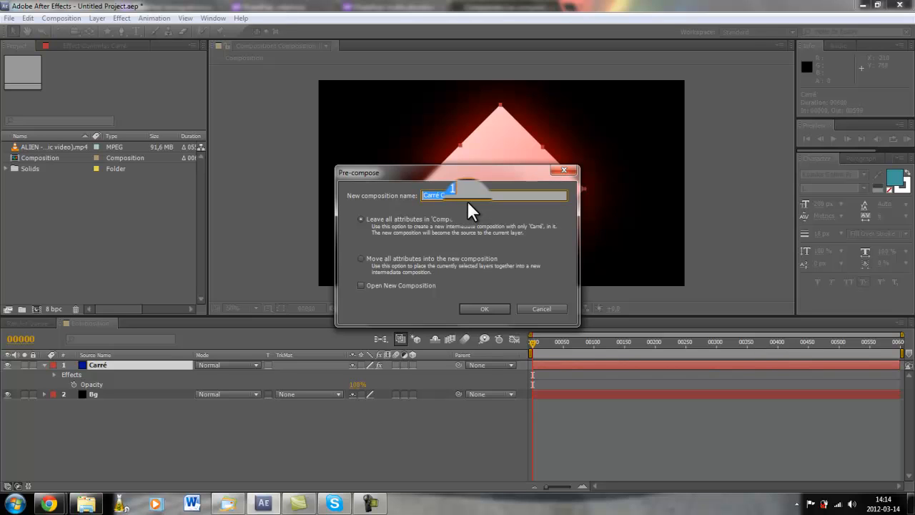
text(Carré)
click(477, 308)
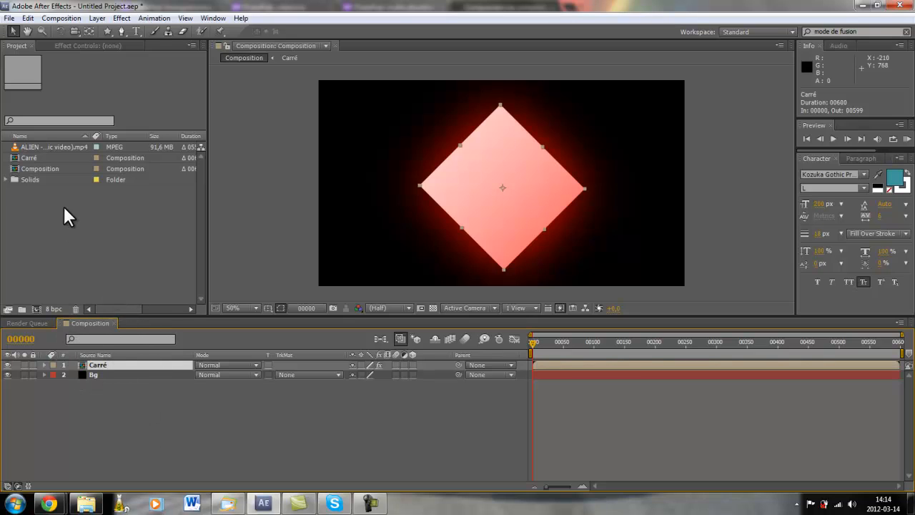
Step: Open the pre-composed Carré composition in its own timeline
click(115, 339)
key(shift)
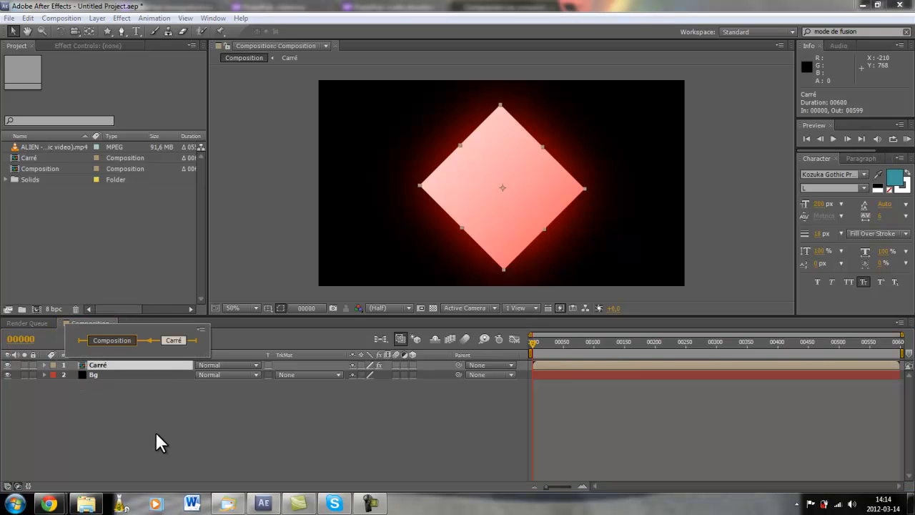
click(156, 432)
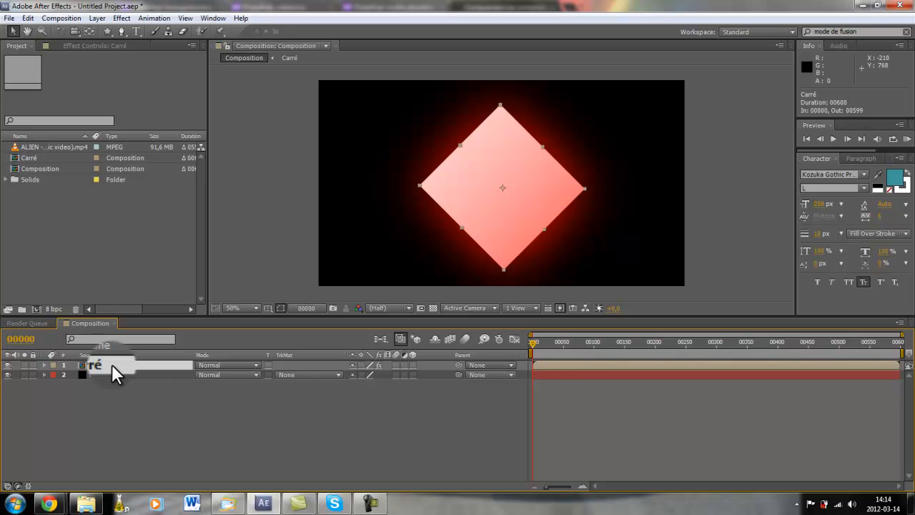
double_click(25, 156)
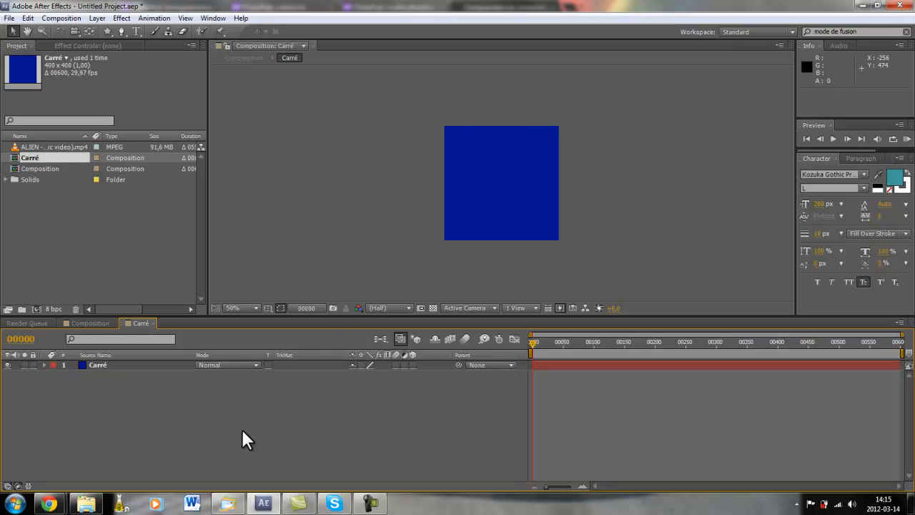
click(96, 19)
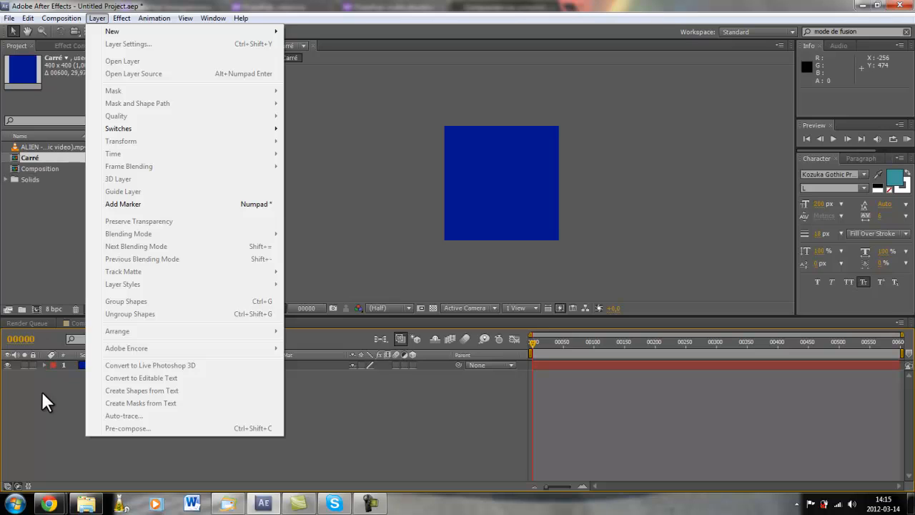
click(41, 391)
click(81, 365)
click(96, 19)
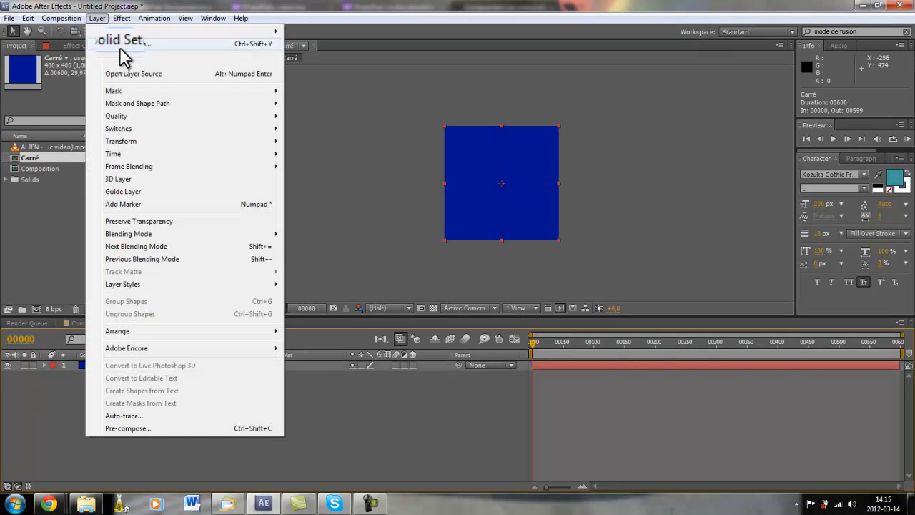
click(120, 45)
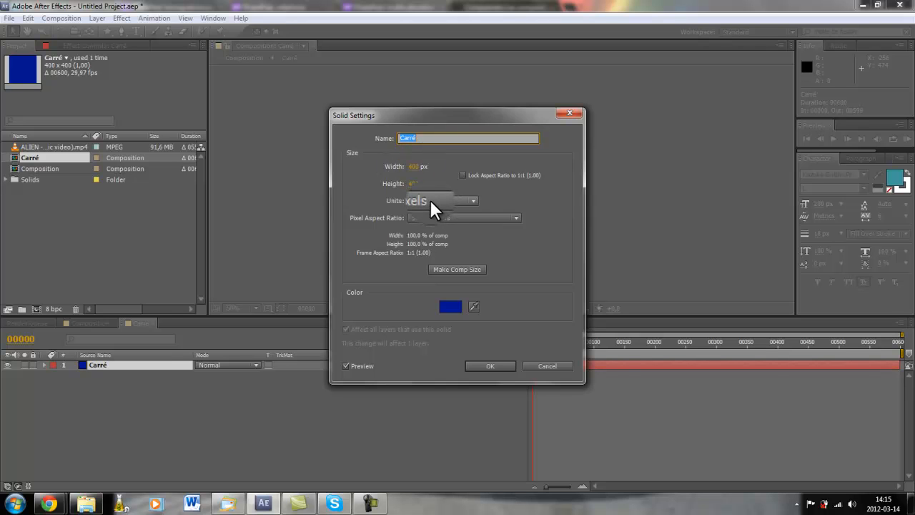
click(545, 366)
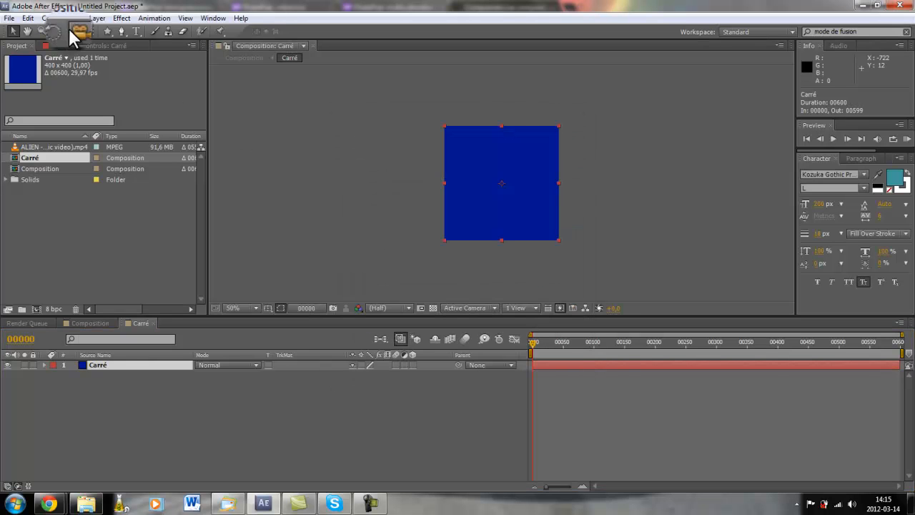
Step: Change the Carré composition's settings to the HDV/HDTV 720 29.97 preset
click(70, 19)
click(82, 49)
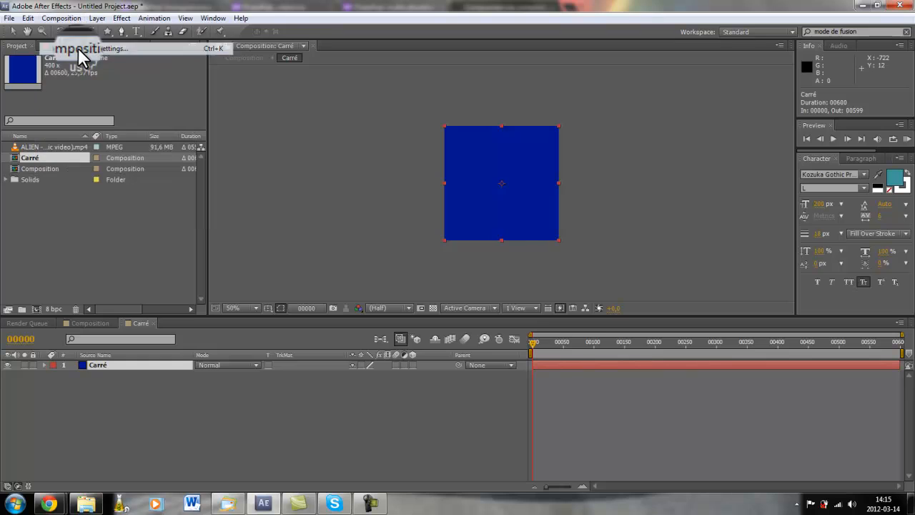
click(421, 179)
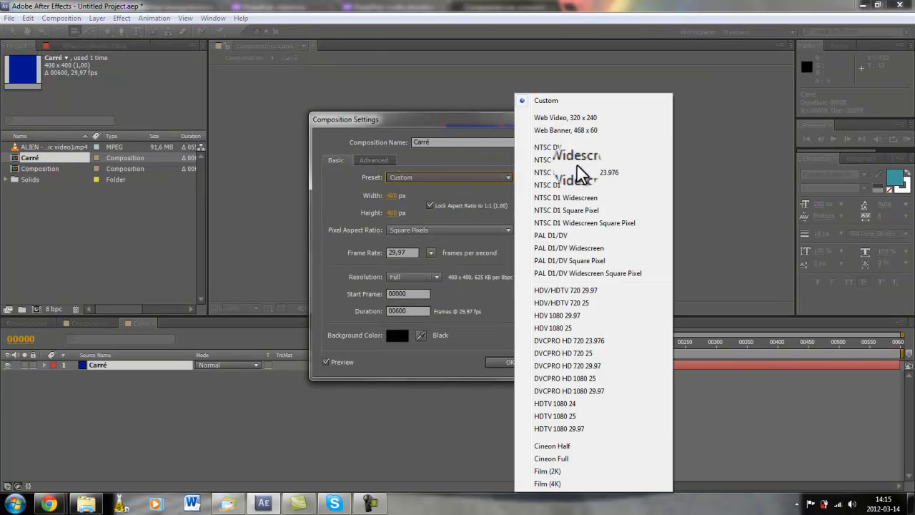
click(575, 290)
click(504, 363)
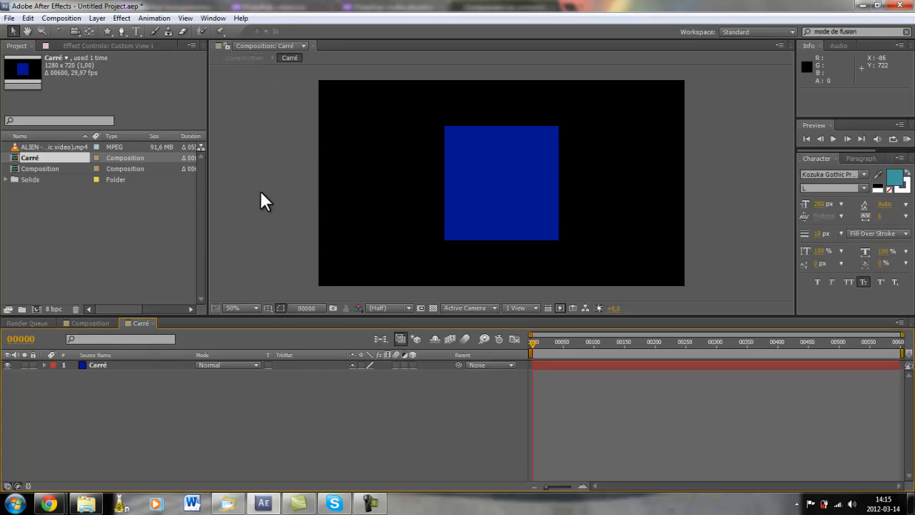
Step: Draw a large green five-pointed star shape overlapping the blue square's left side in the Carré composition, and deselect it
click(107, 32)
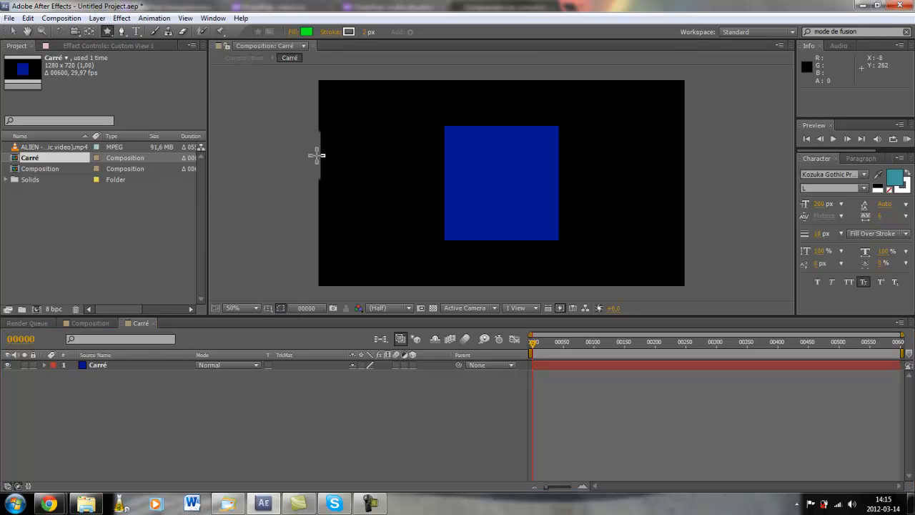
drag(403, 168, 423, 171)
key(ctrl+z)
drag(326, 151, 411, 203)
key(v)
drag(367, 157, 434, 165)
click(270, 214)
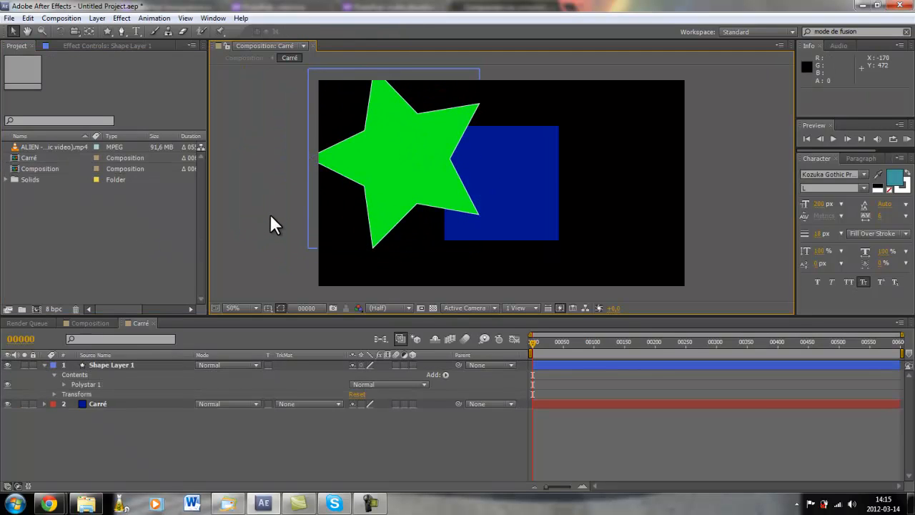
Step: Return to the main composition, move the pre-composed Carré layer to about 706, 228, and deselect it
click(100, 323)
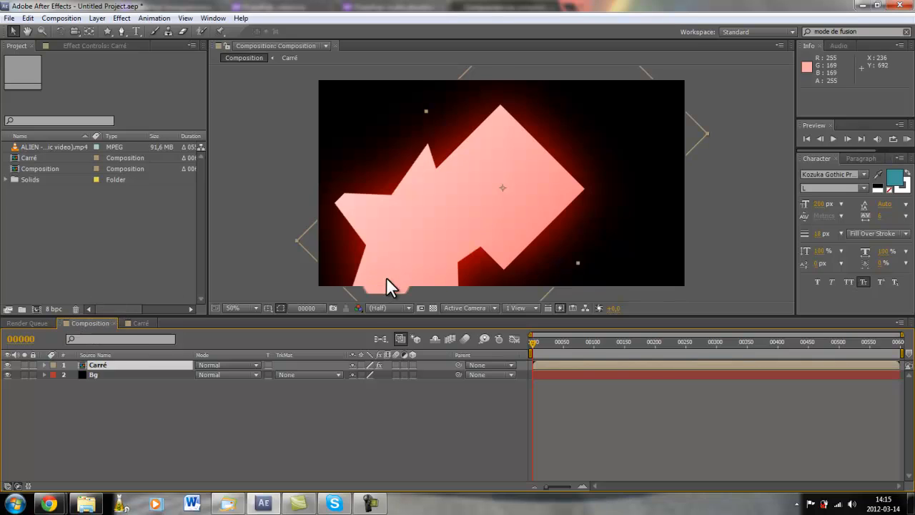
drag(388, 282, 503, 190)
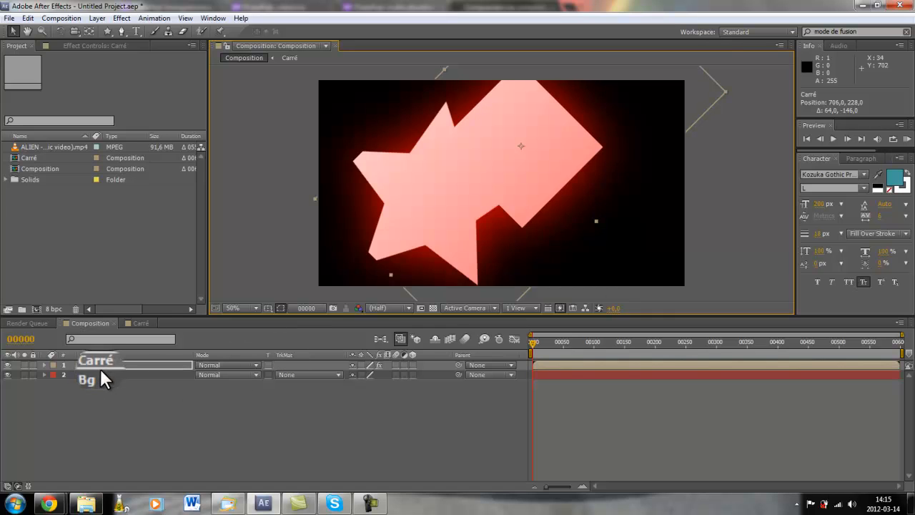
click(95, 411)
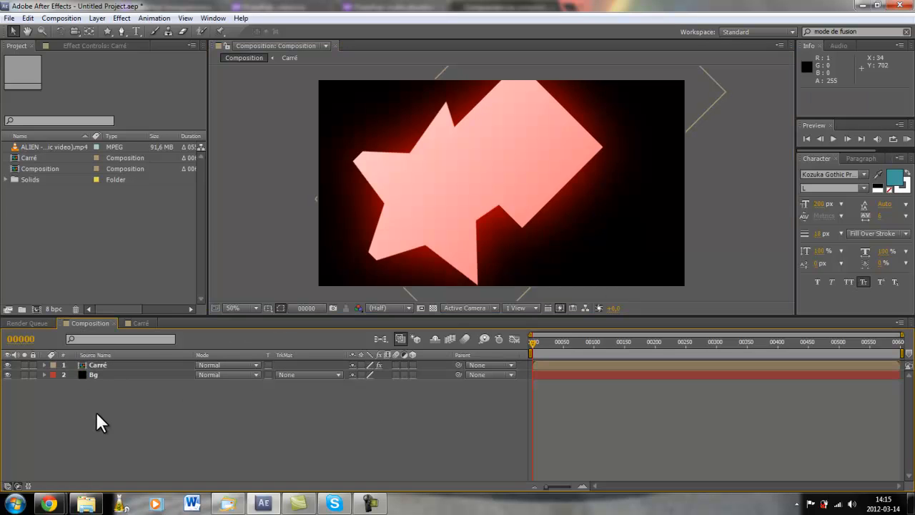
Step: Create a red solid with the offered settings and move it to about 1104, 600 in the frame's lower-right corner
key(ctrl+y)
key(Return)
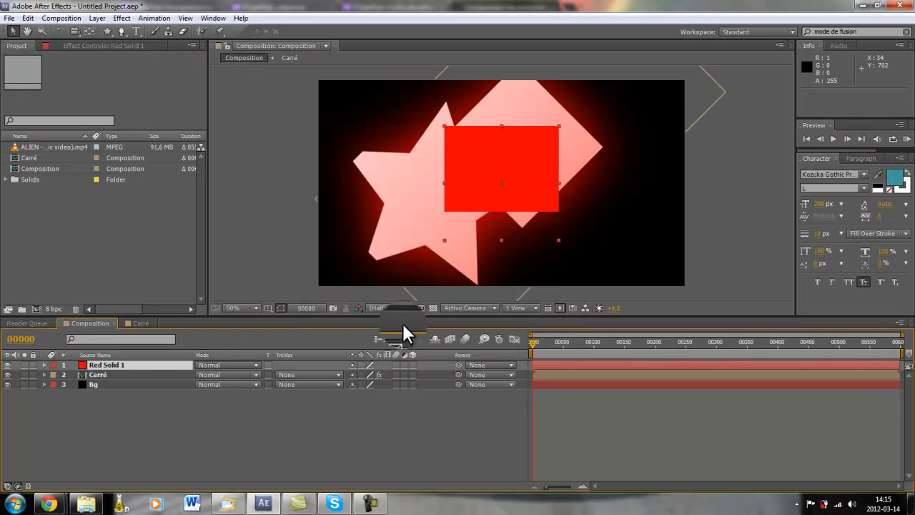
drag(493, 188, 621, 241)
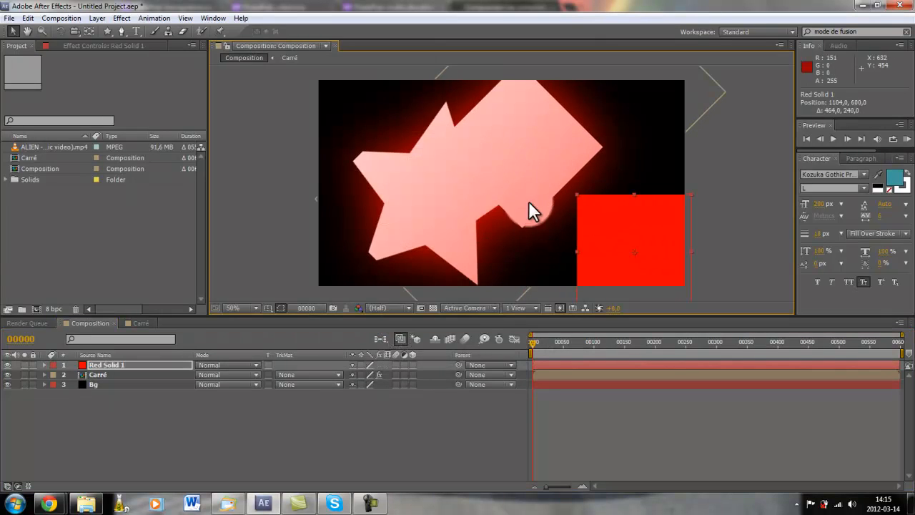
Step: Inside the Carré composition, move the blue square right, clear of the star, and move the star layer to about 702, 362
click(504, 173)
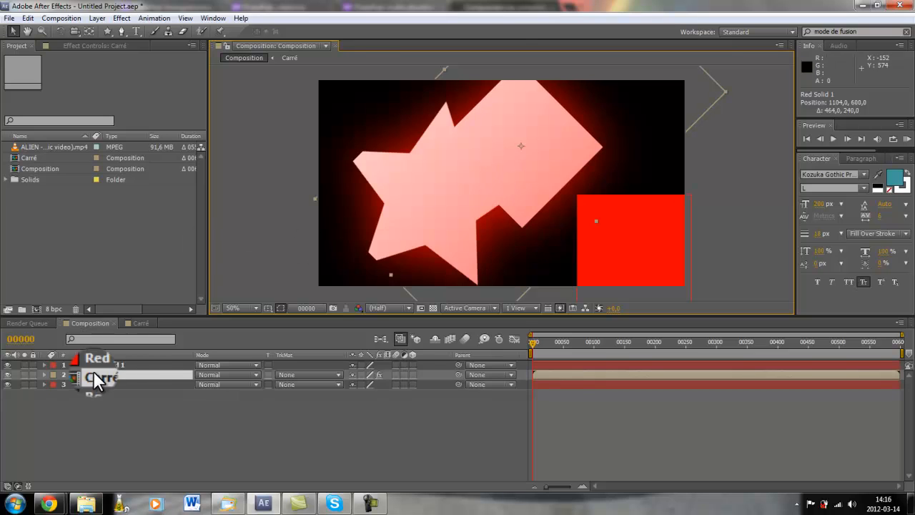
click(131, 321)
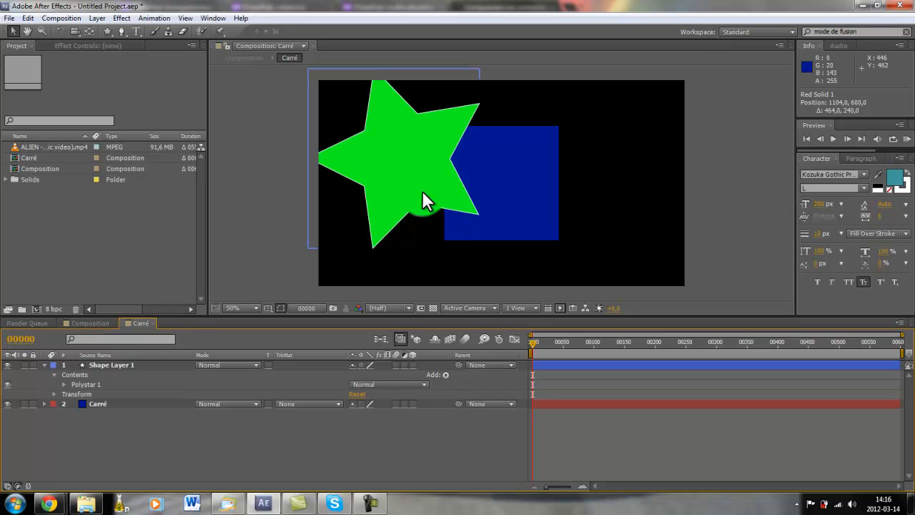
click(554, 187)
drag(519, 176, 558, 176)
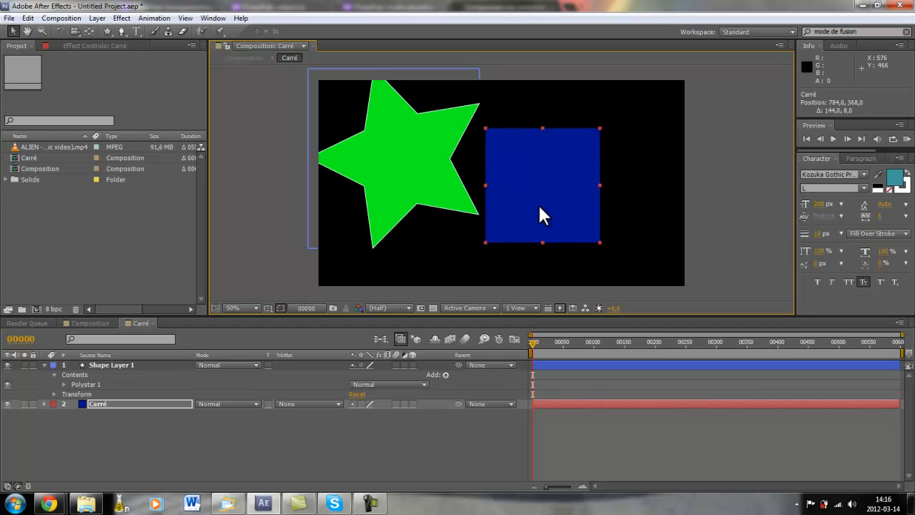
drag(556, 168, 593, 180)
drag(427, 156, 445, 157)
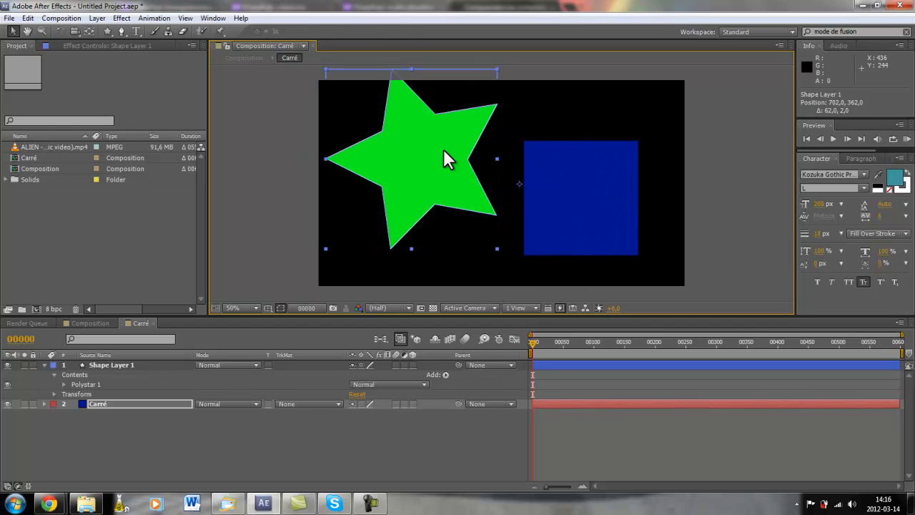
Step: Return to the main composition, shift the Carré layer down and left, and move the red solid to about 866, 562
click(92, 322)
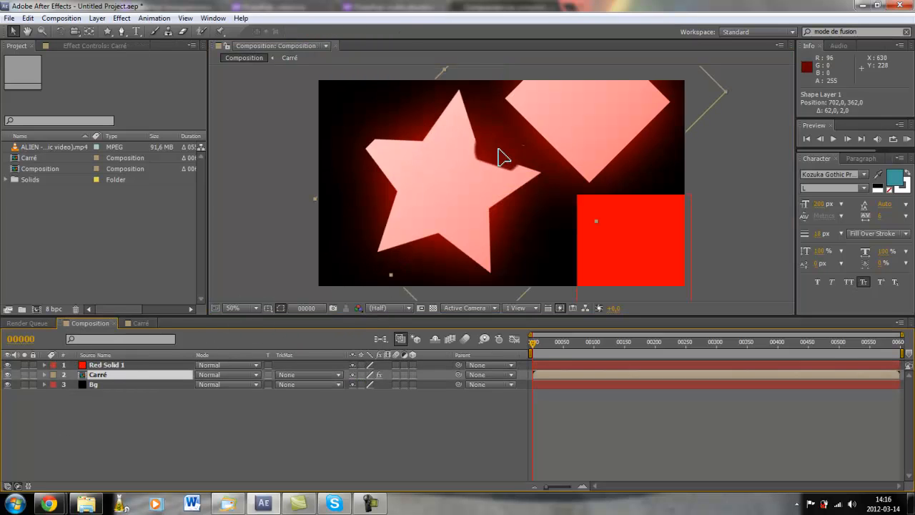
drag(605, 207, 558, 198)
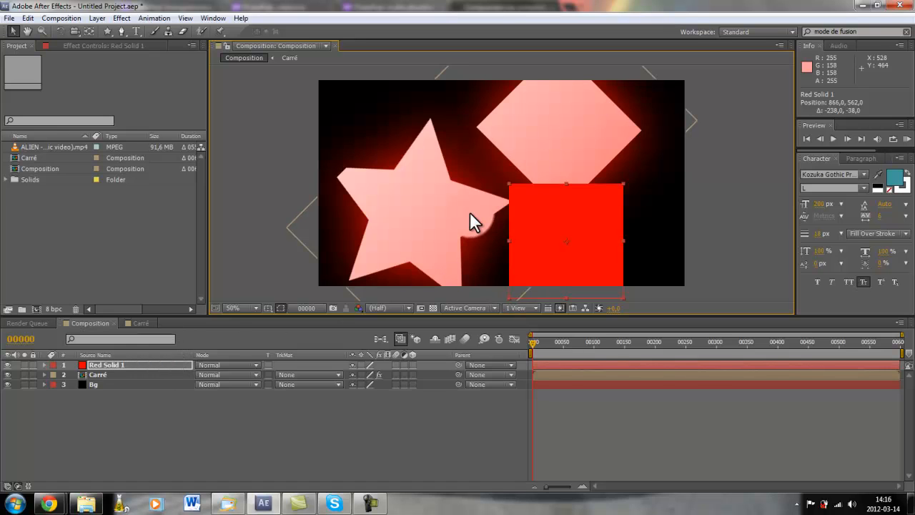
Step: Show the rotation of the red solid and Carré layers, set Carré's rotation to 0°, and move Carré to about 646, 362
key(r)
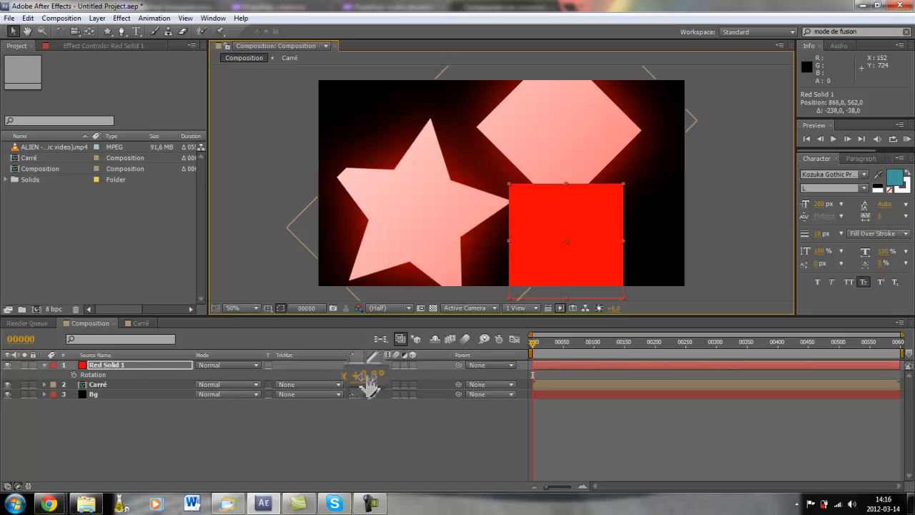
key(ctrl+Down)
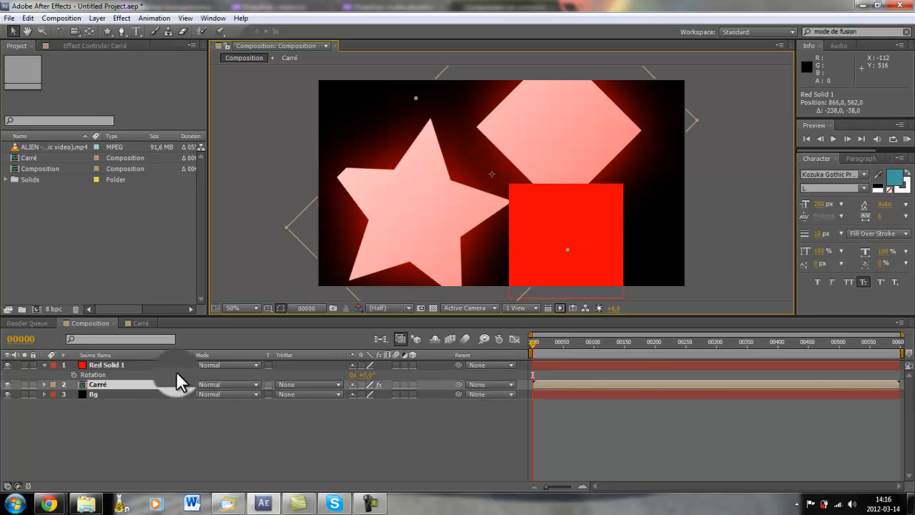
key(r)
click(375, 394)
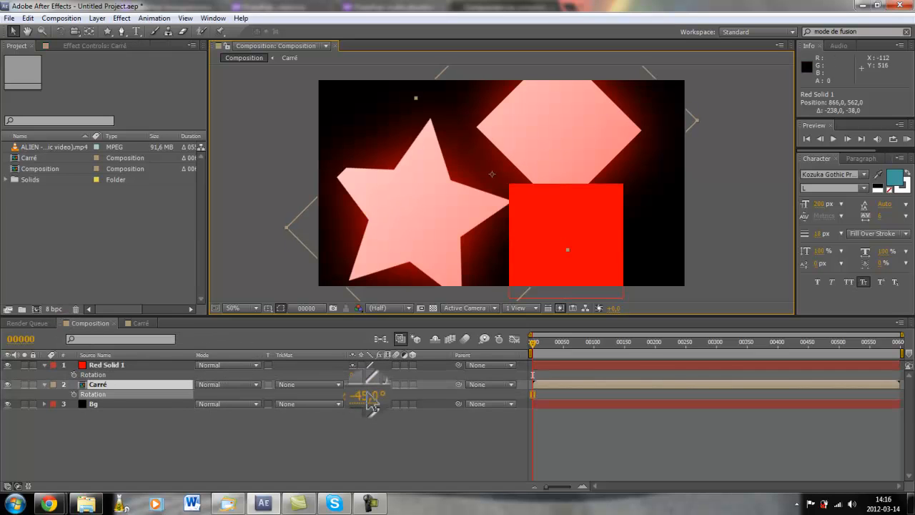
key(space)
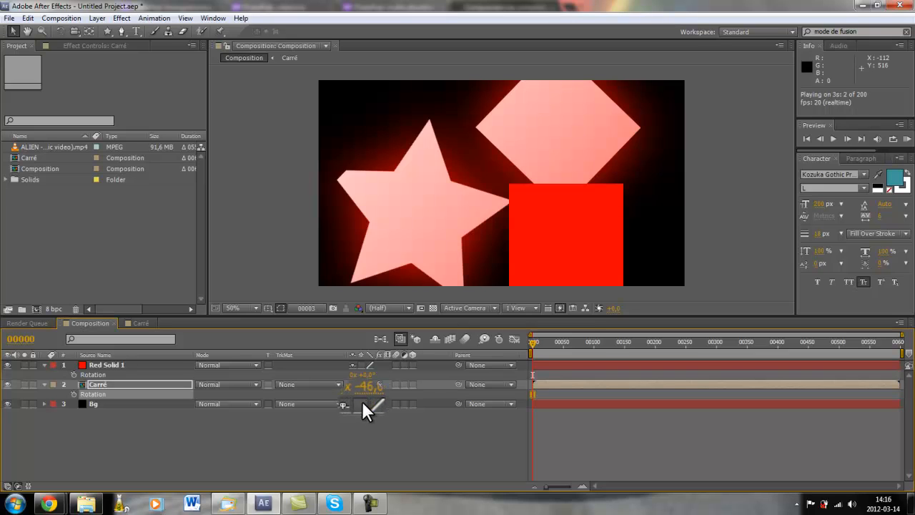
click(369, 391)
click(369, 393)
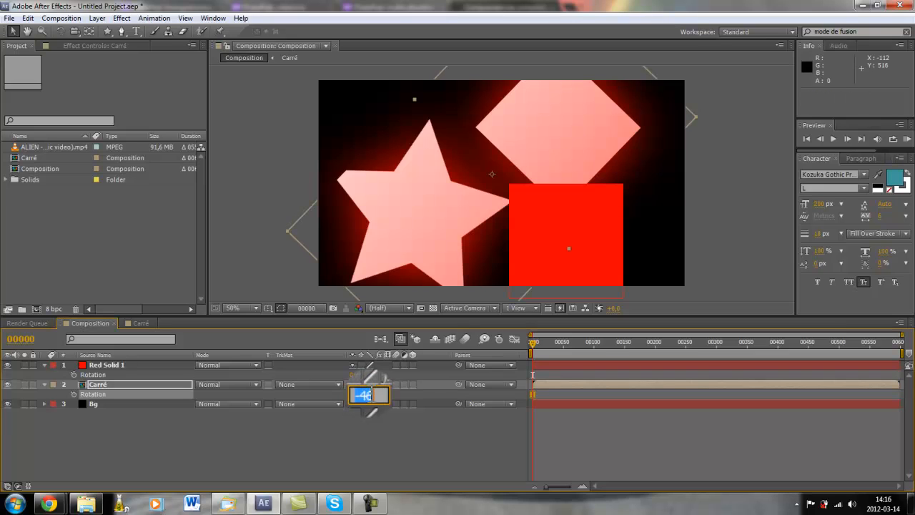
text(0)
key(Return)
key(Return)
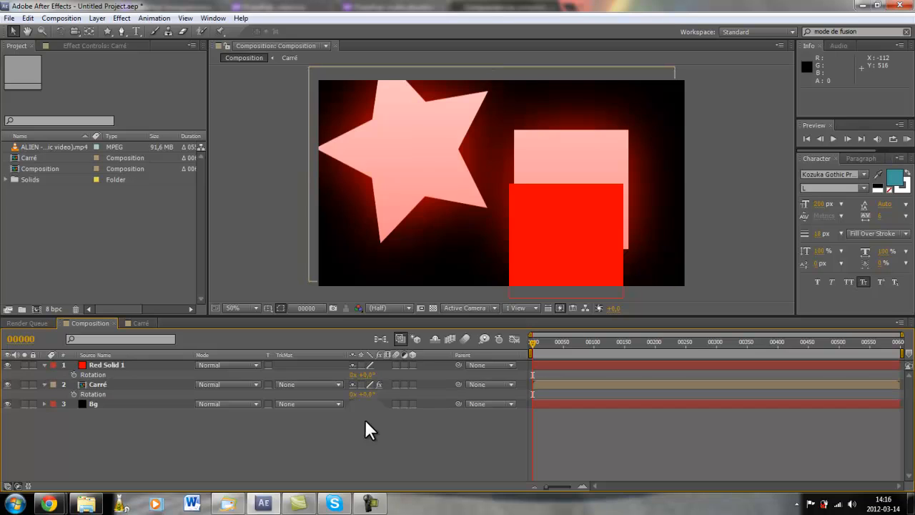
drag(435, 202, 449, 213)
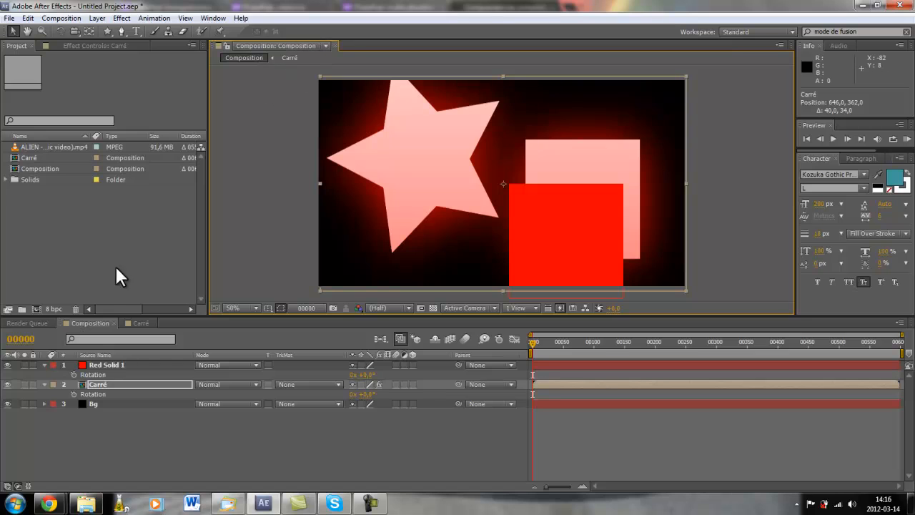
Step: Open the Carré composition and go back to the main composition through the Mini-Flowchart
click(142, 323)
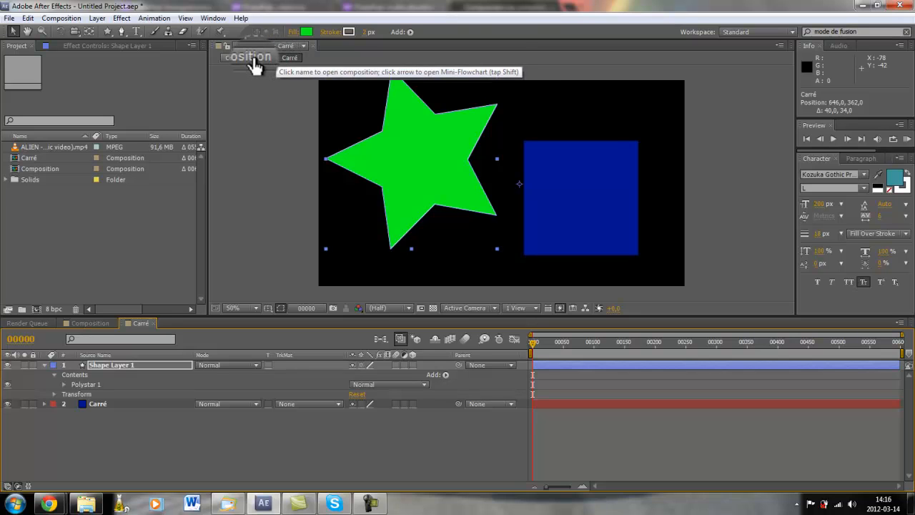
click(306, 57)
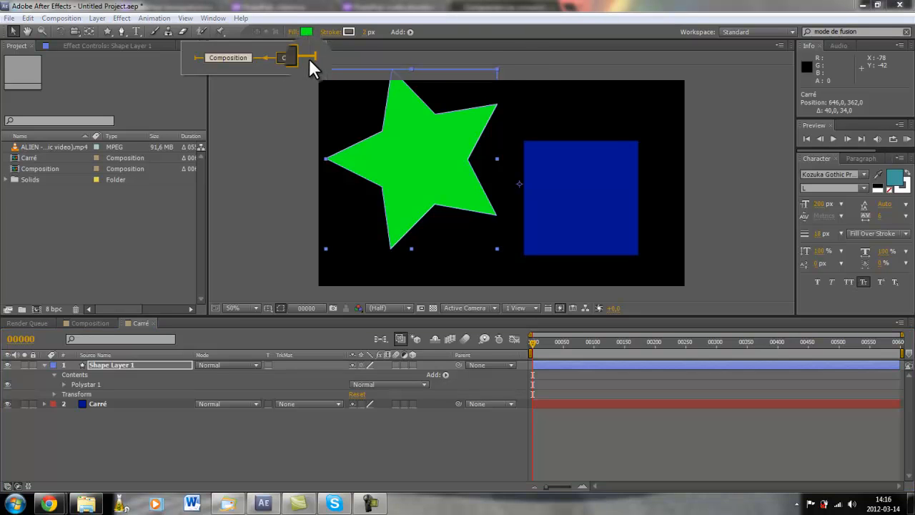
click(224, 57)
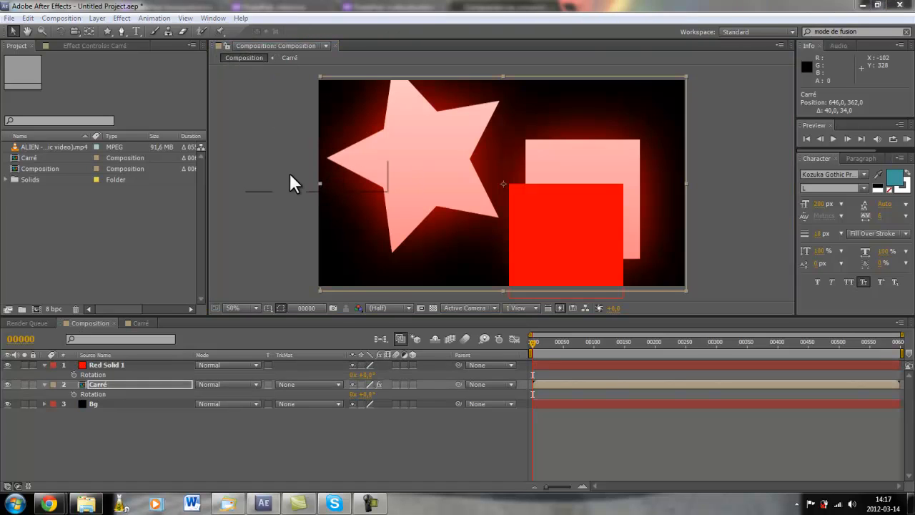
Step: Call up the Mini-Flowchart over the workspace to switch to the nested Carré composition and back to the main one
key(shift)
key(shift)
key(shift)
key(shift)
key(shift)
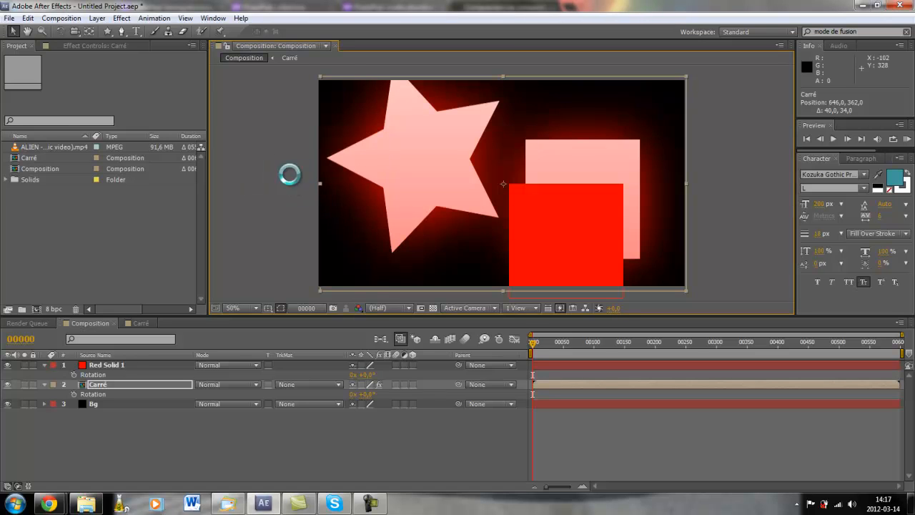
click(293, 157)
key(Tab)
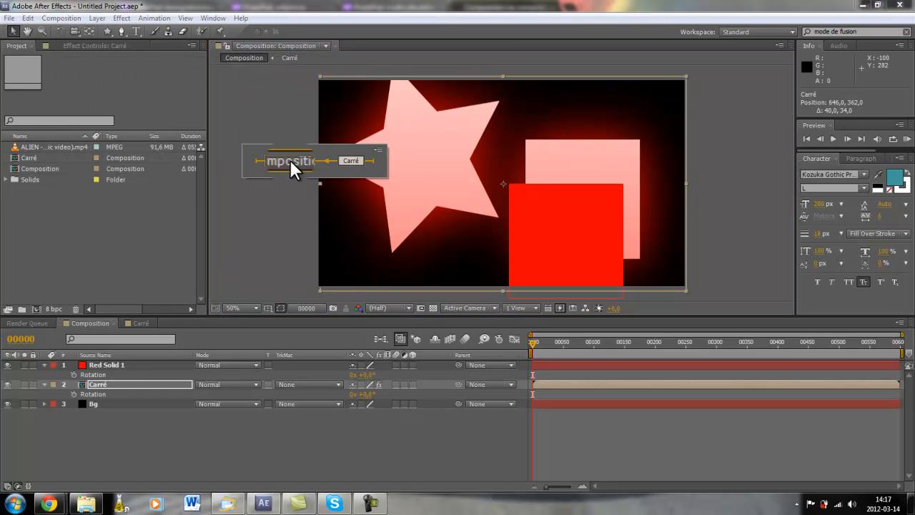
click(347, 160)
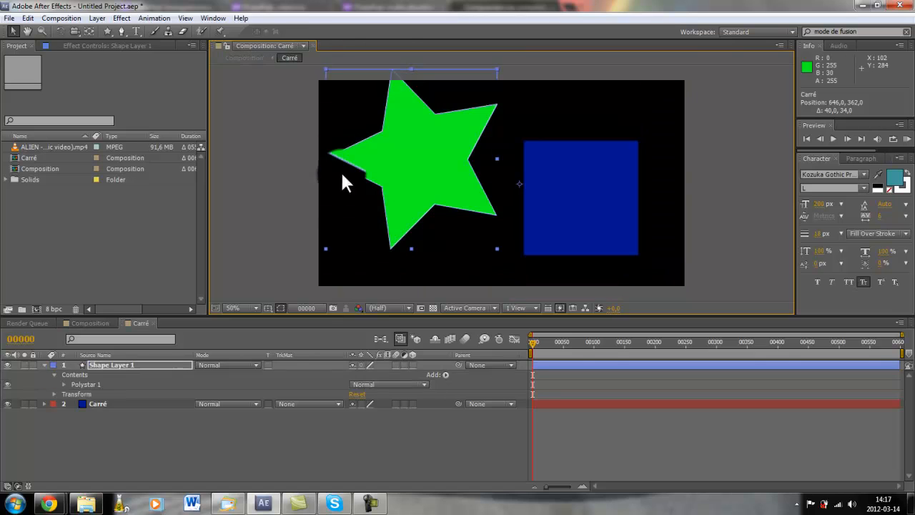
key(Tab)
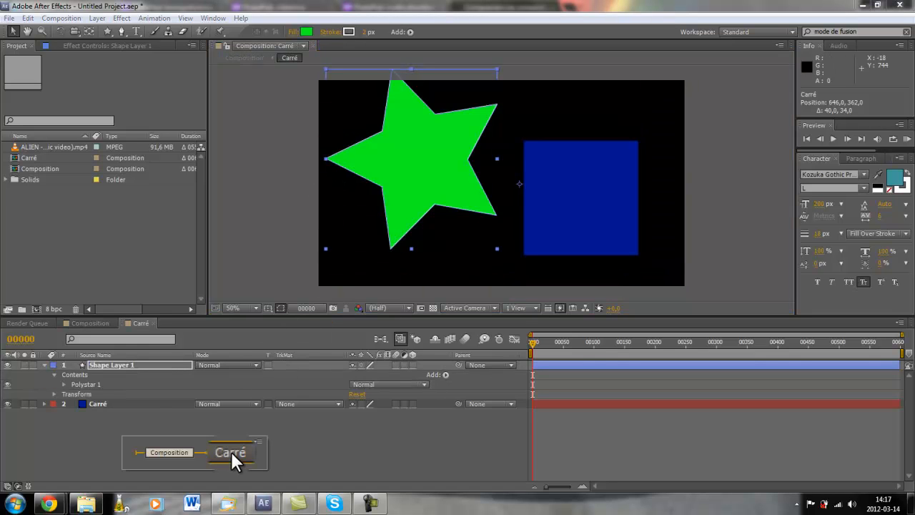
click(172, 453)
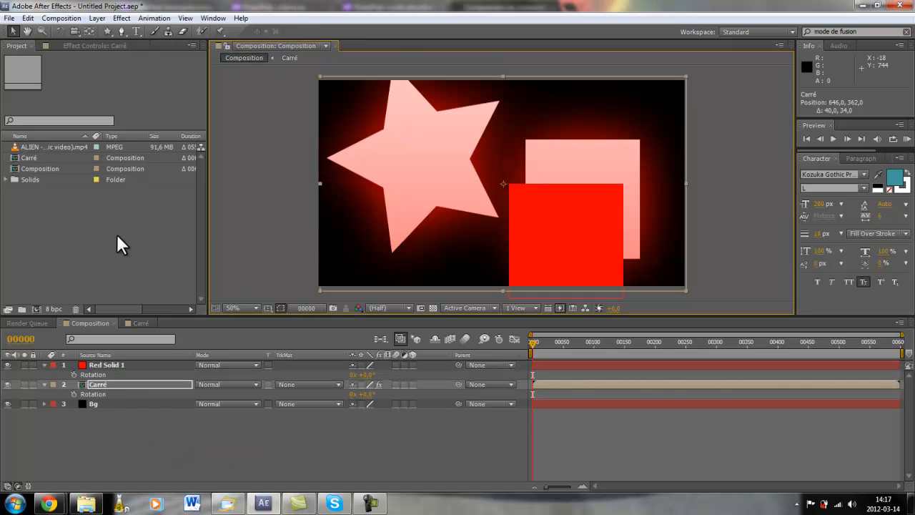
Step: Switch to the nested Carré composition once more with the Mini-Flowchart and return to the main composition
key(Tab)
click(181, 229)
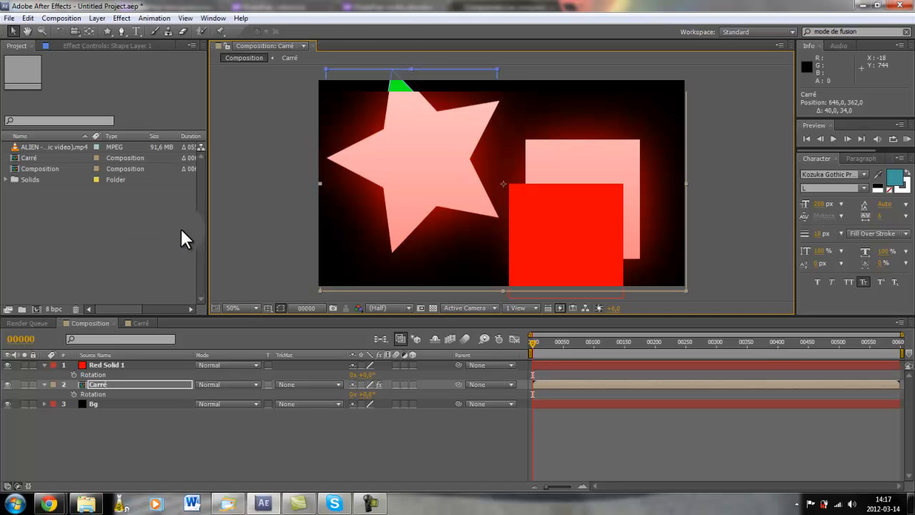
key(Tab)
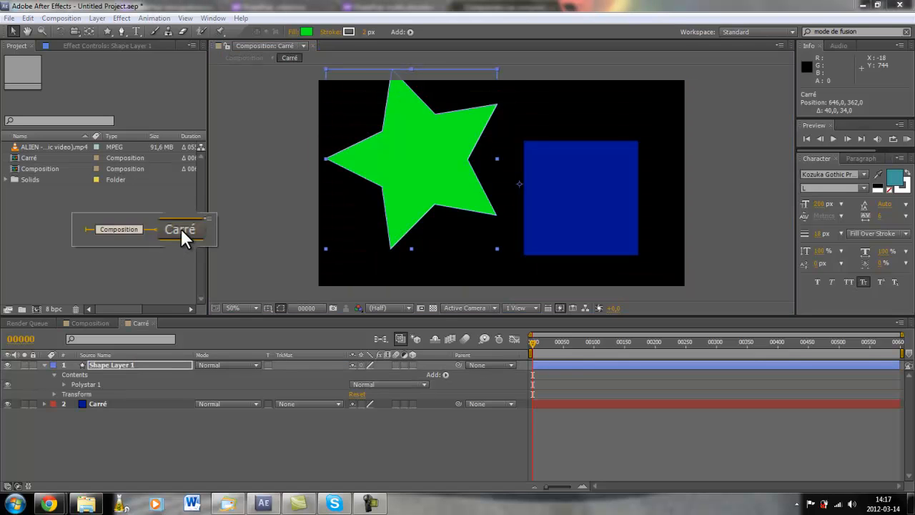
click(127, 232)
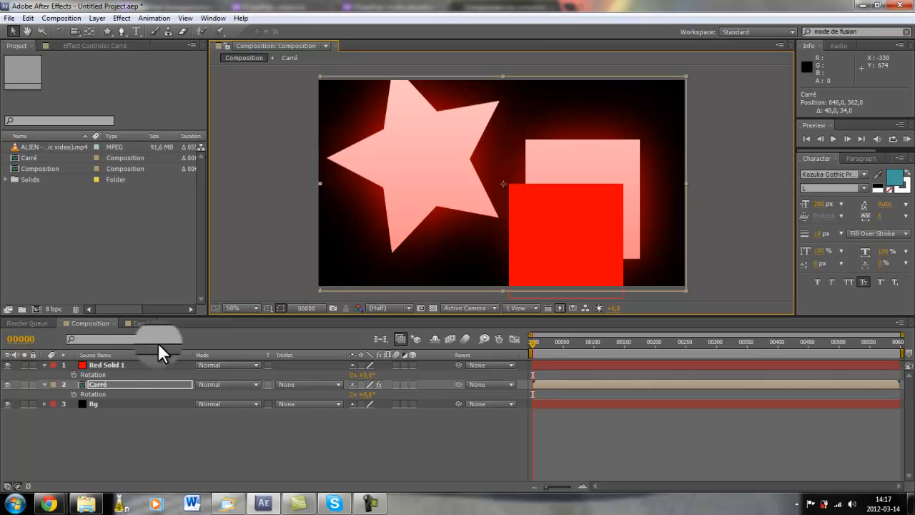
Step: Delete the red solid layer from the main composition and activate the Pen tool
click(118, 365)
key(Delete)
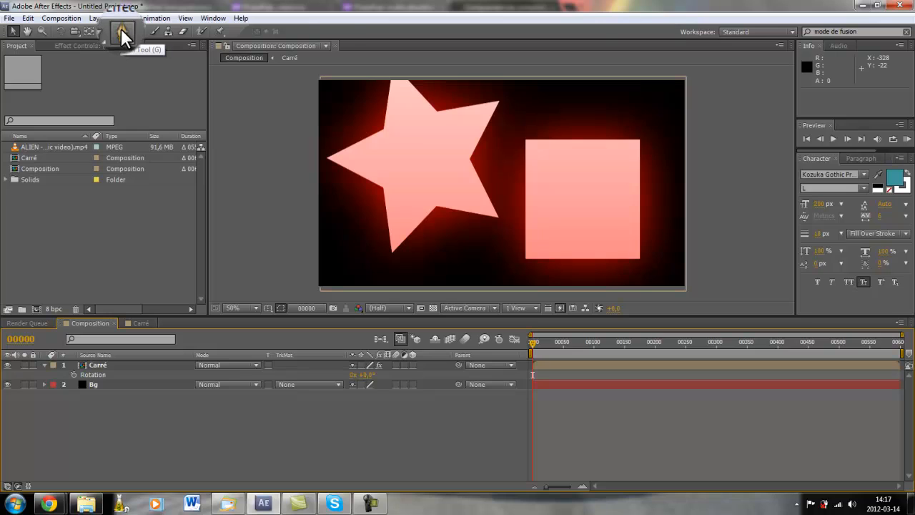
click(120, 29)
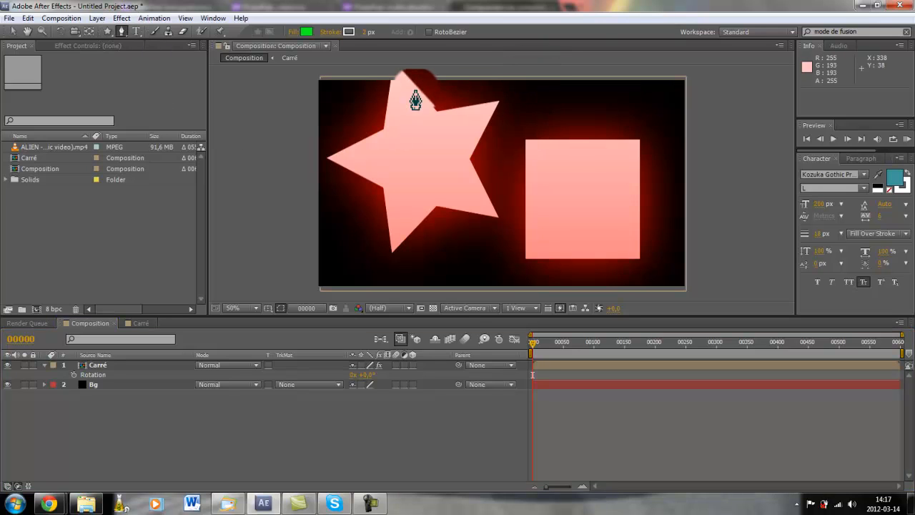
Step: With no layer selected, draw a green freeform pen shape point by point around the star
click(475, 80)
click(475, 71)
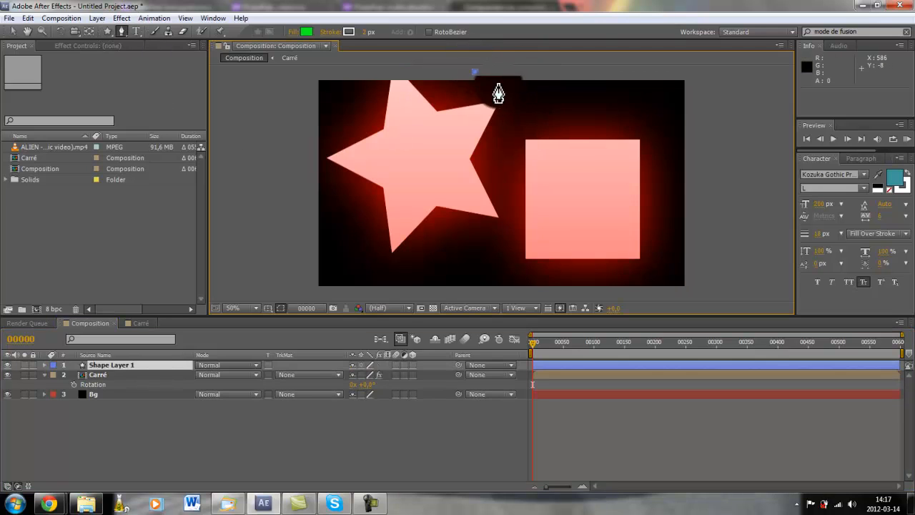
click(525, 100)
click(501, 158)
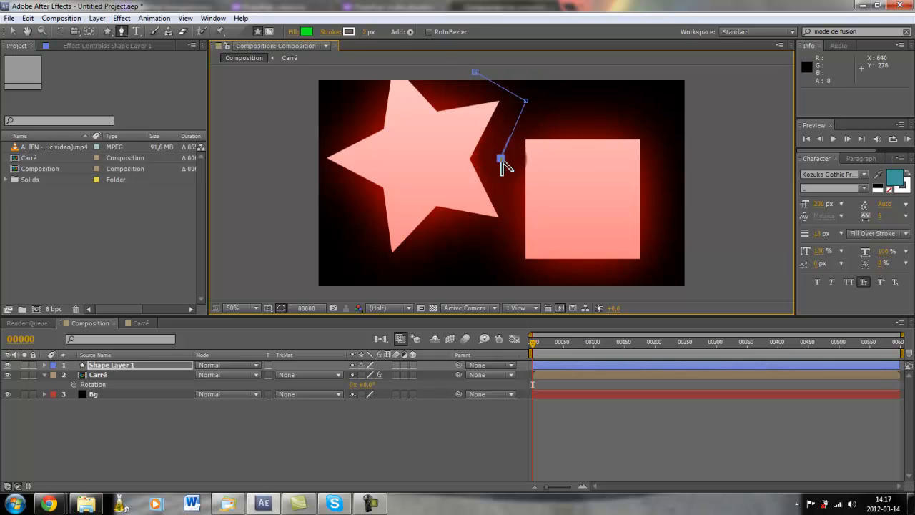
click(516, 230)
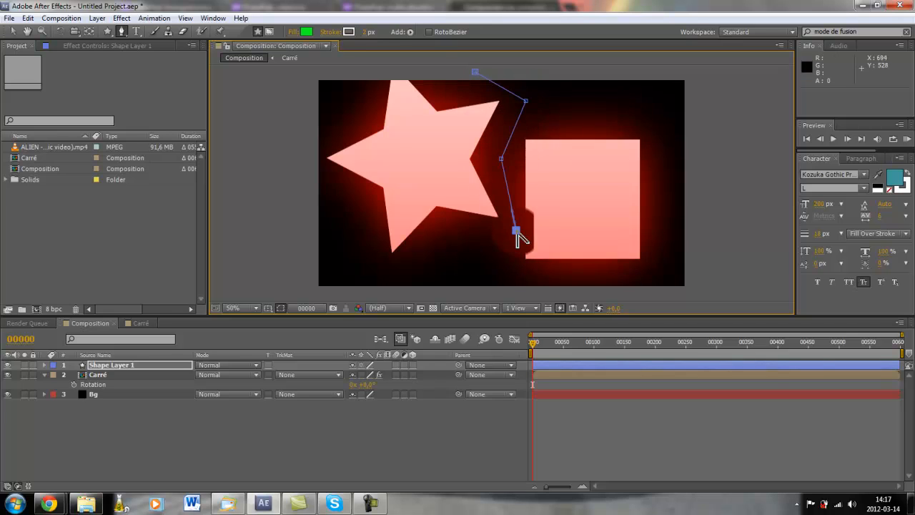
click(459, 257)
click(363, 278)
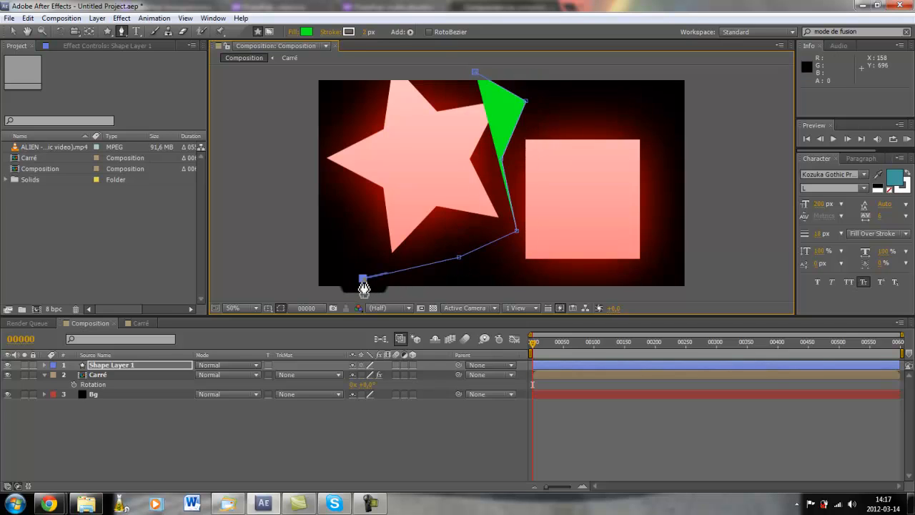
click(328, 193)
click(312, 131)
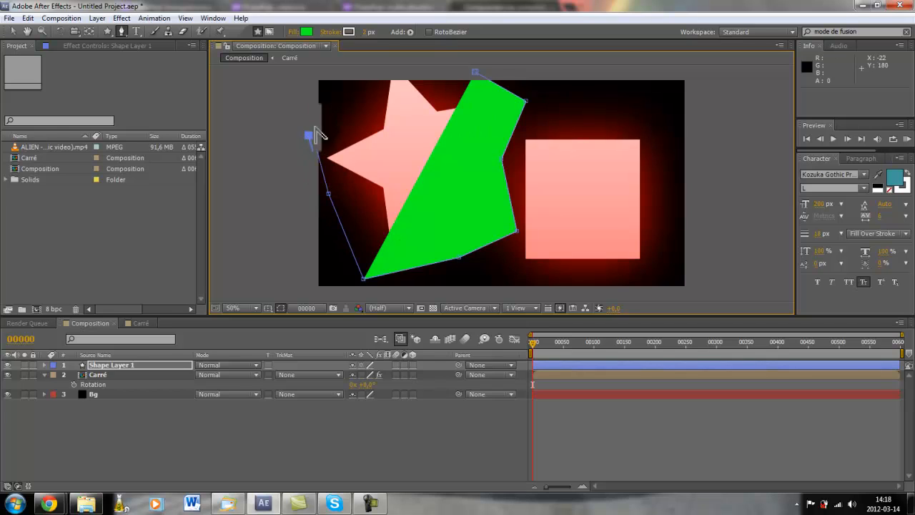
click(344, 100)
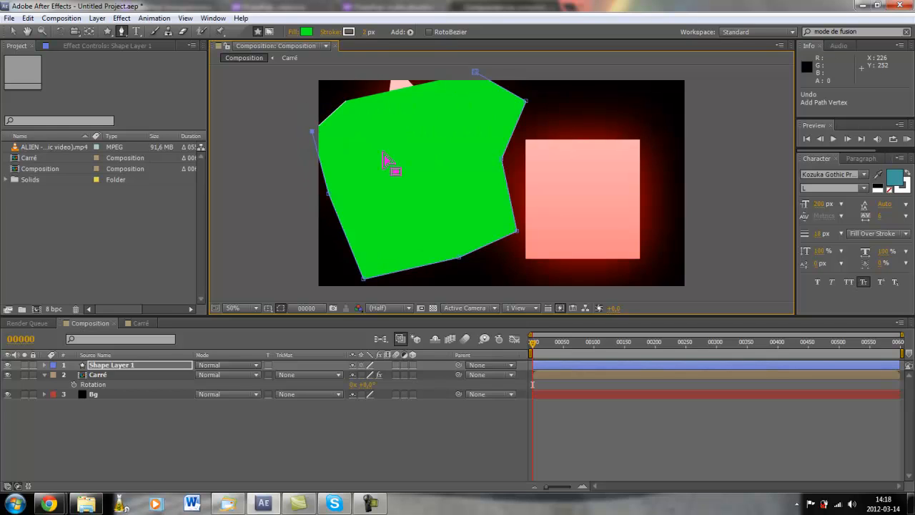
Step: Undo the drawn path points and delete the leftover shape layer
key(ctrl+z)
key(ctrl+z)
key(ctrl+z)
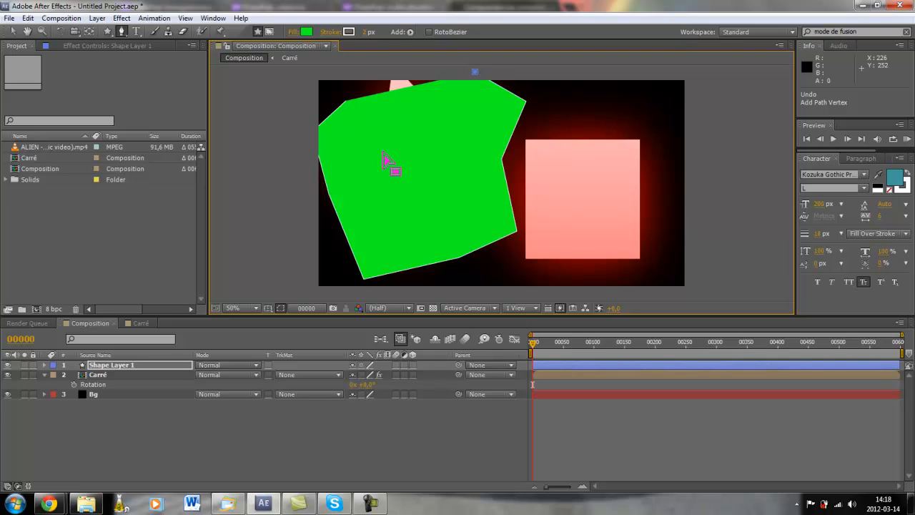
click(105, 366)
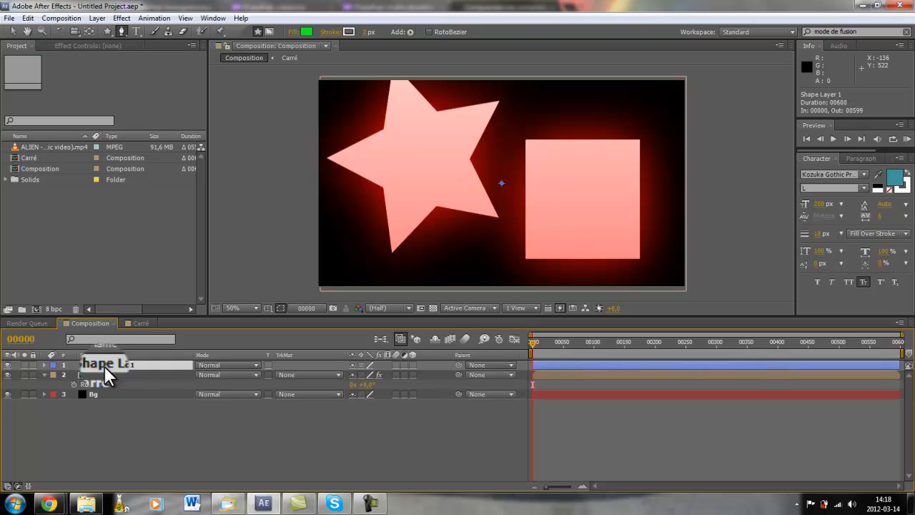
key(Delete)
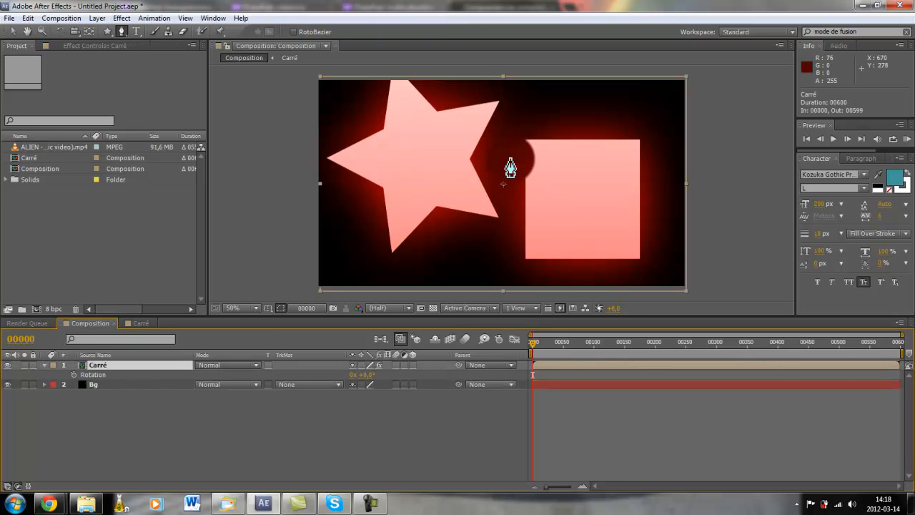
Step: Draw a closed 13-point mask around the star on the Carré layer, leaving the square outside it
click(517, 107)
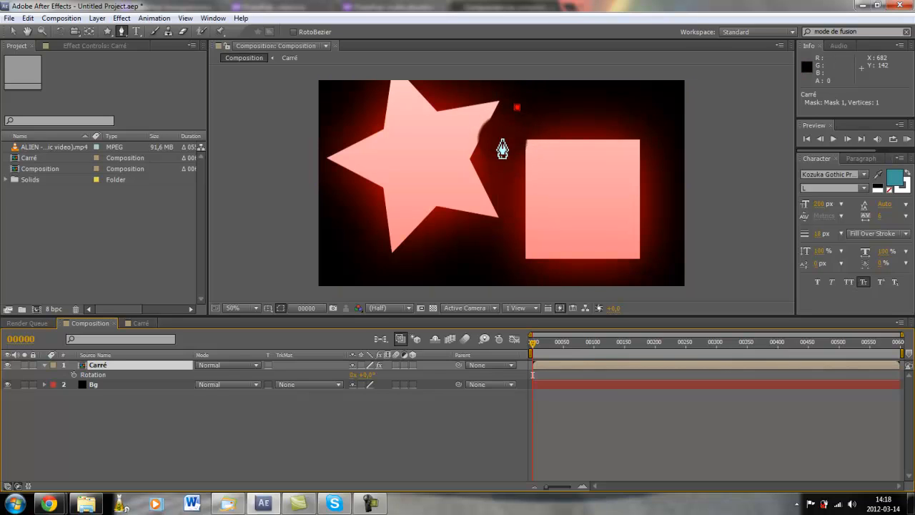
click(494, 159)
click(513, 221)
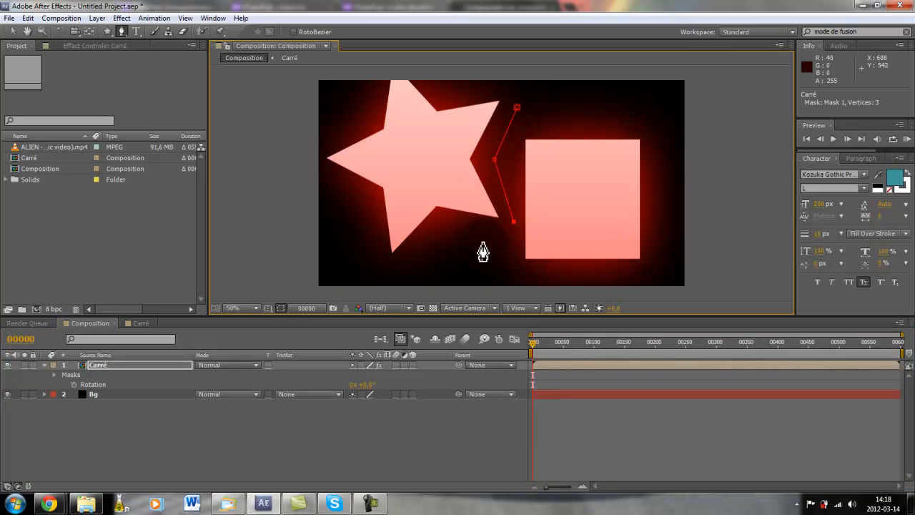
click(468, 246)
click(380, 271)
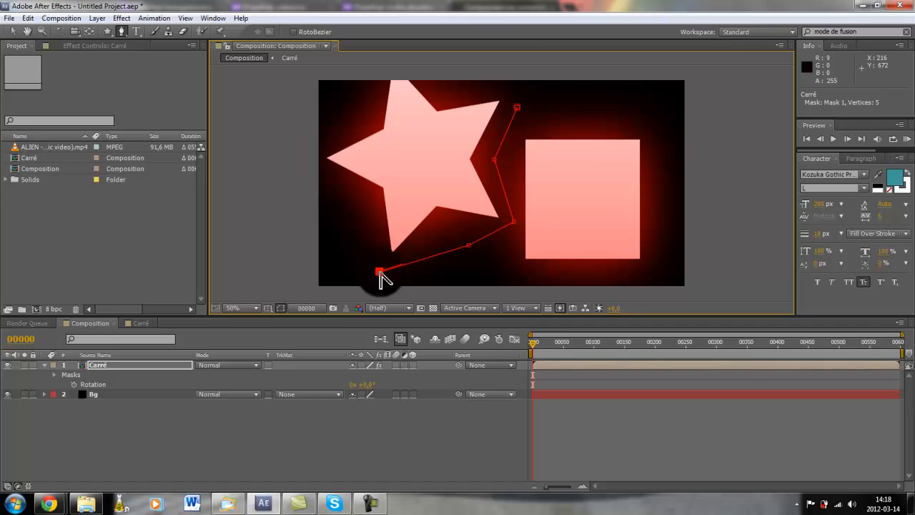
click(355, 210)
click(302, 178)
click(342, 127)
click(371, 110)
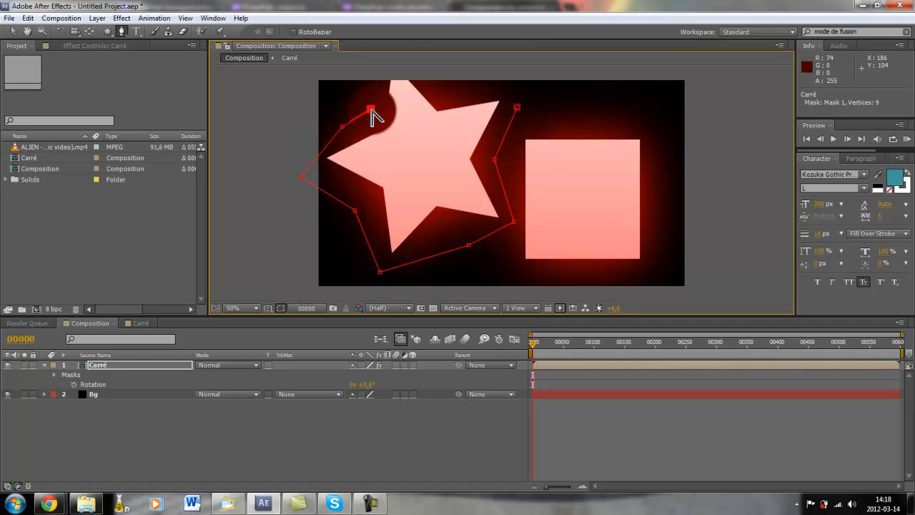
click(380, 71)
click(415, 71)
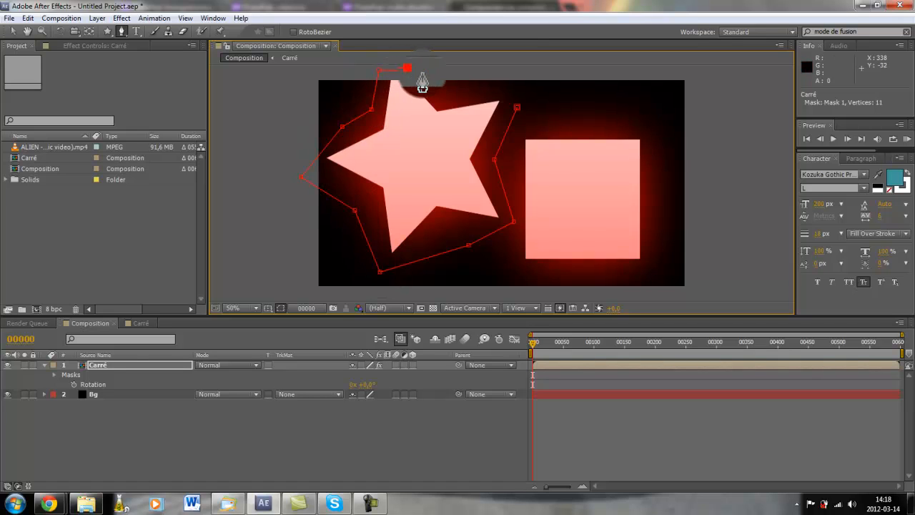
click(449, 94)
click(515, 86)
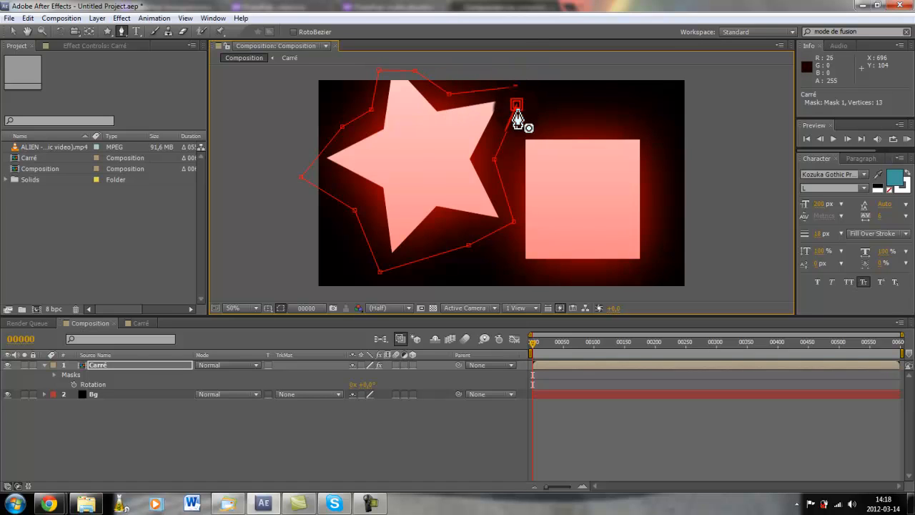
click(517, 107)
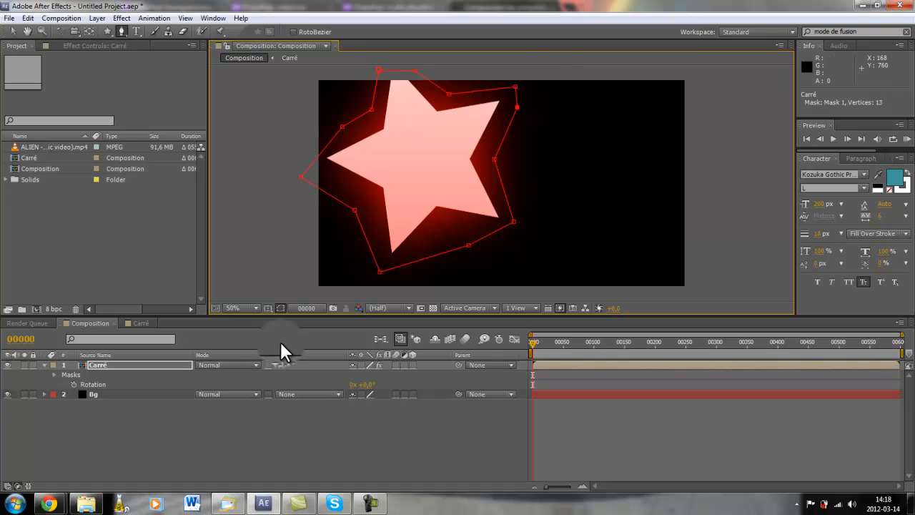
Step: Expand the Carré layer's masks and the properties of Mask 1
click(52, 374)
click(52, 374)
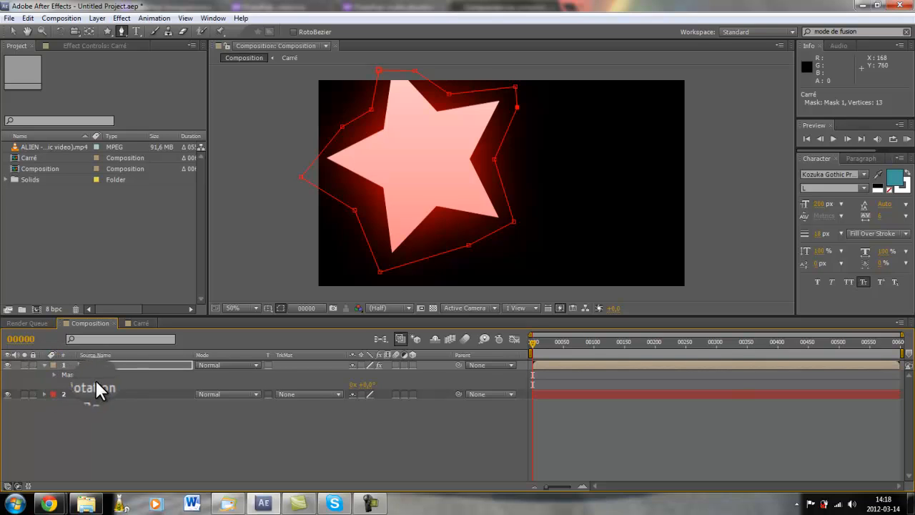
click(53, 374)
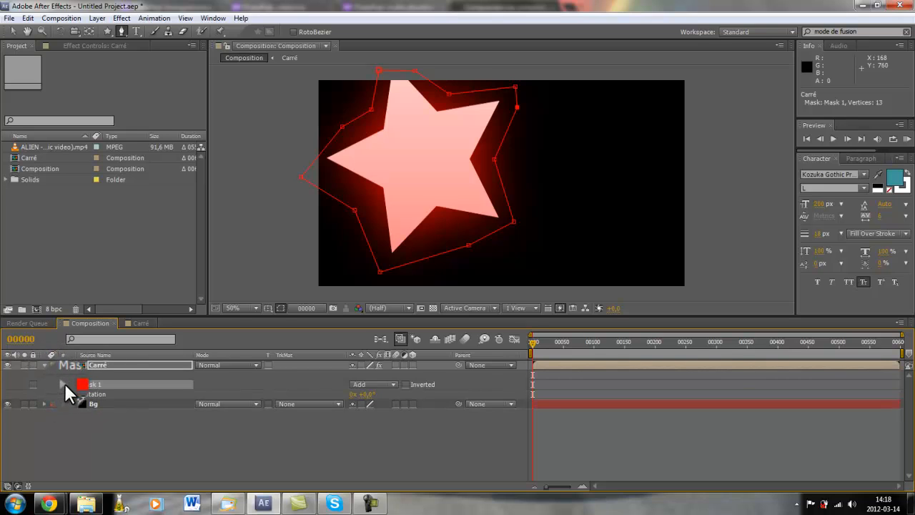
click(63, 384)
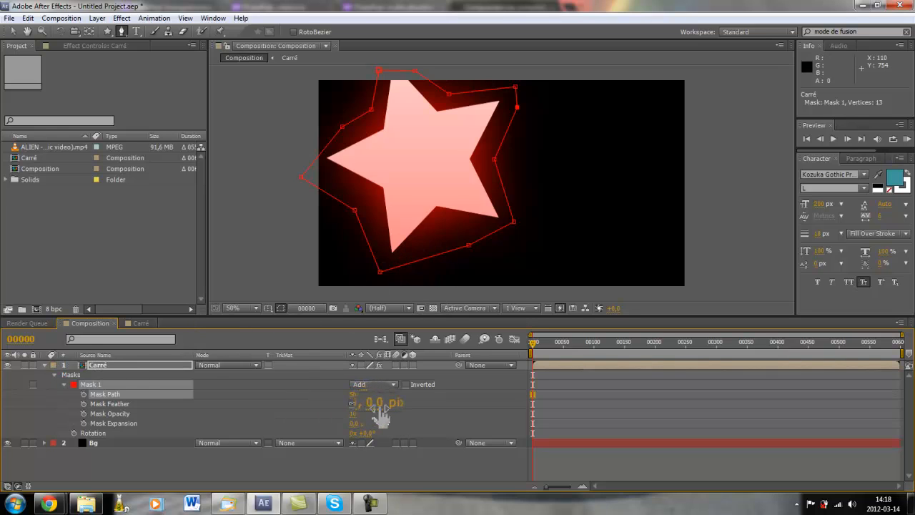
Step: Try a Mask Feather of 183 pixels on Mask 1 and reset the feather to 0 pixels
drag(373, 404, 476, 391)
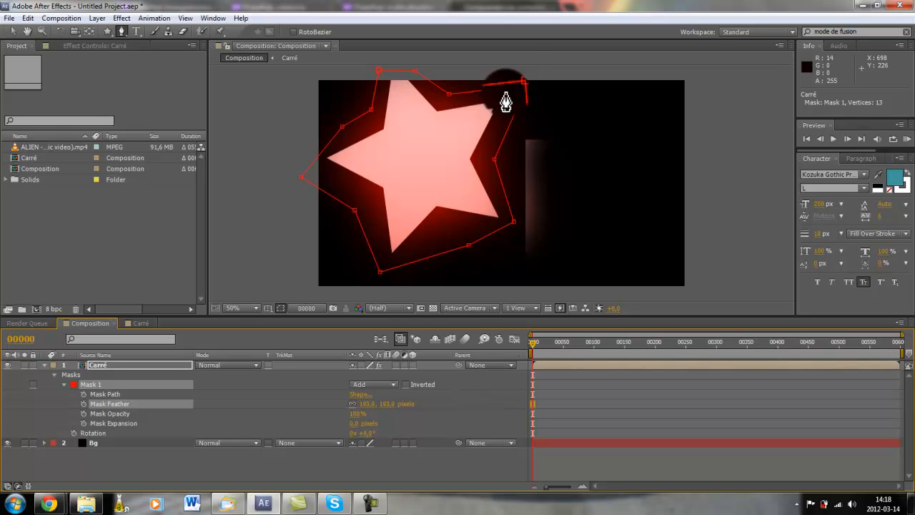
click(367, 404)
text(10)
key(Return)
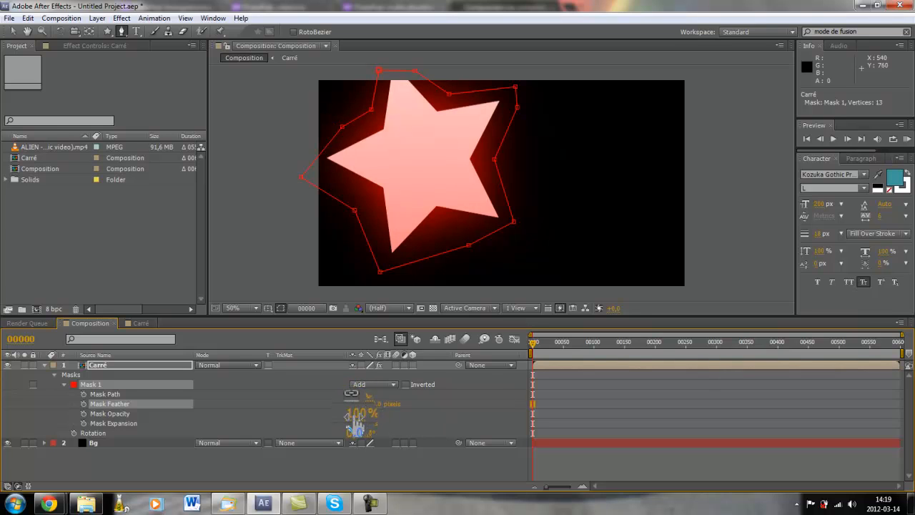
Step: Try out Mask 1's opacity and a larger mask expansion, ending at 100% opacity and 0 pixels expansion
drag(354, 413, 433, 432)
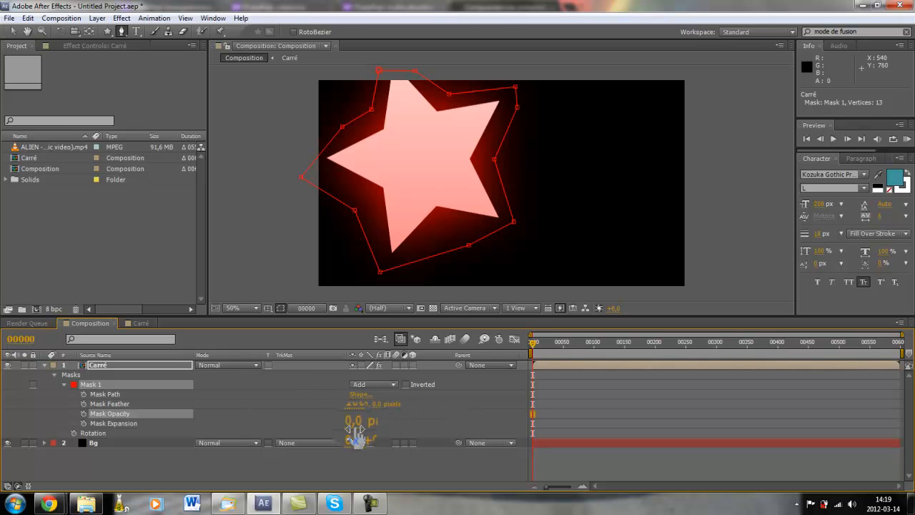
drag(355, 424, 427, 380)
drag(498, 141, 516, 123)
click(513, 221)
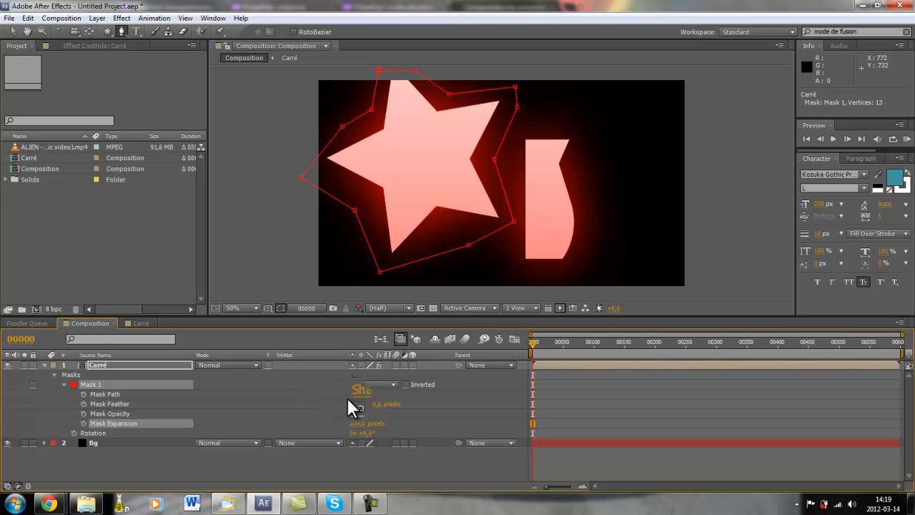
click(361, 423)
text(0)
key(Return)
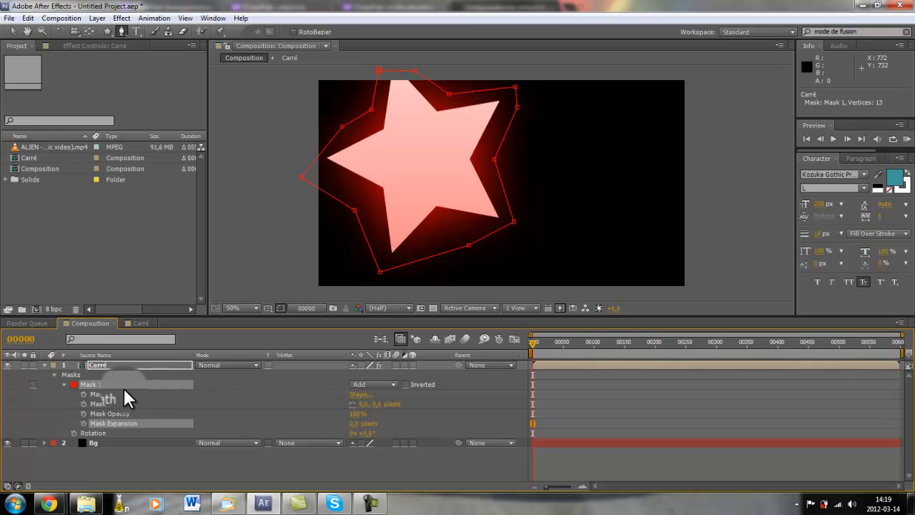
Step: Try the Subtract, Intersect and Lighten modes on Mask 1 and set the mode back to Add
click(390, 381)
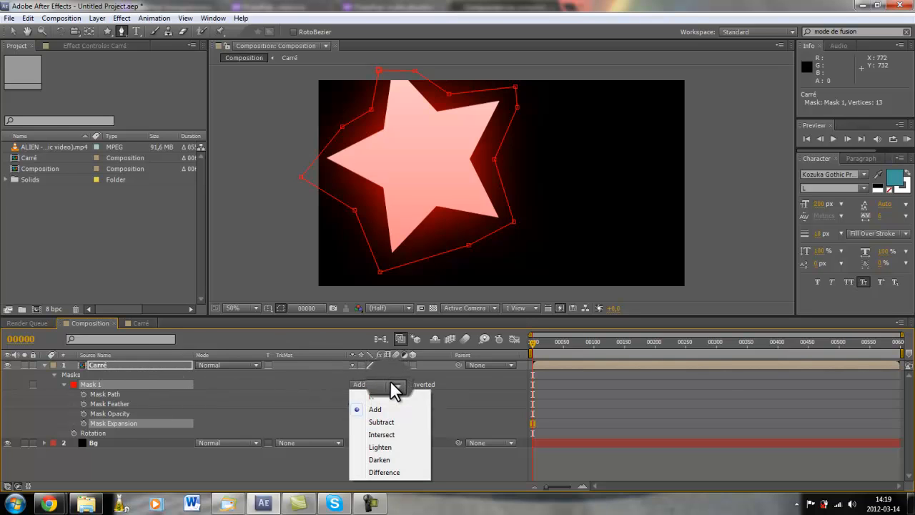
click(381, 423)
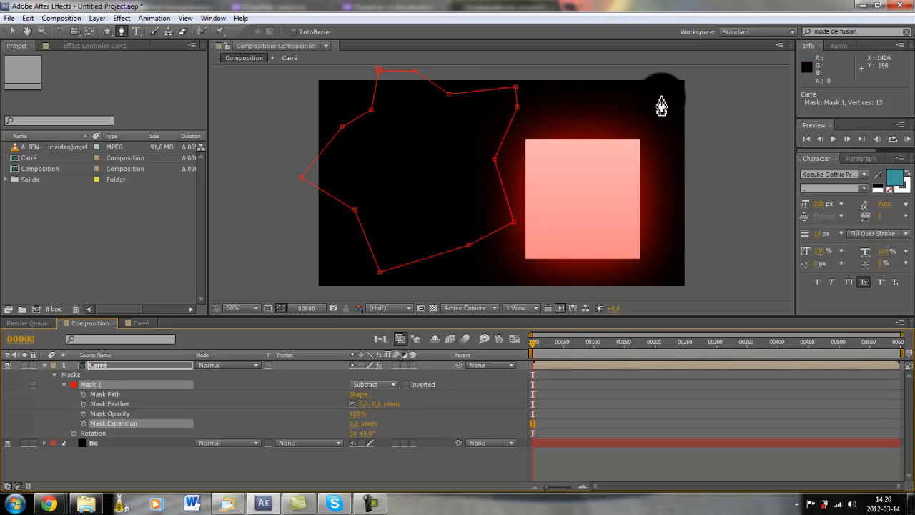
click(392, 384)
click(381, 383)
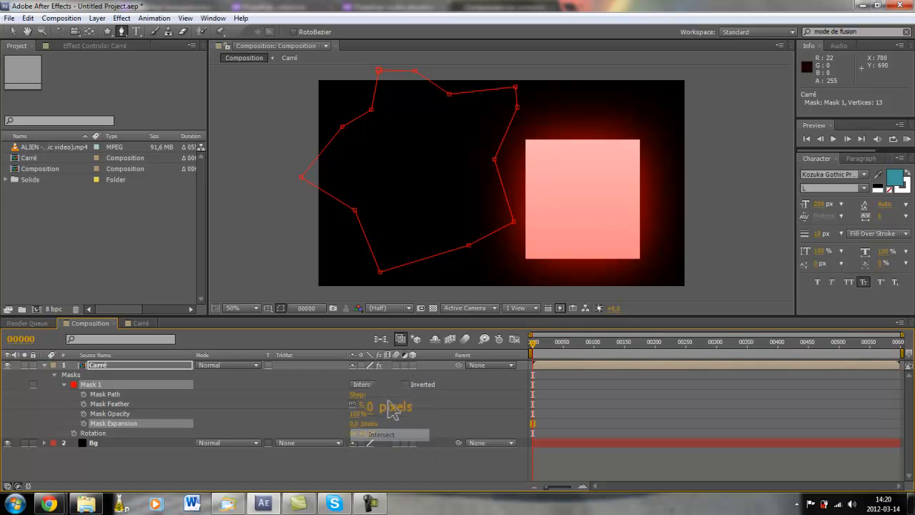
click(387, 382)
click(381, 451)
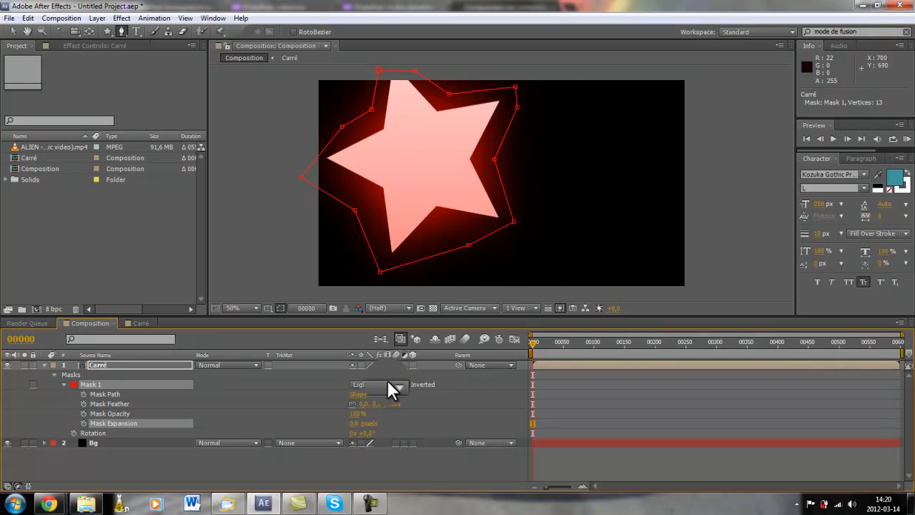
click(391, 384)
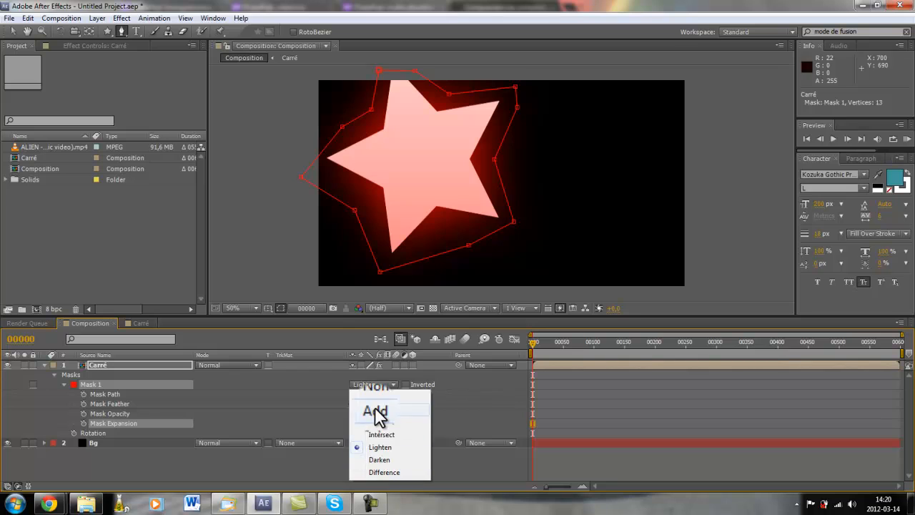
click(374, 409)
click(389, 404)
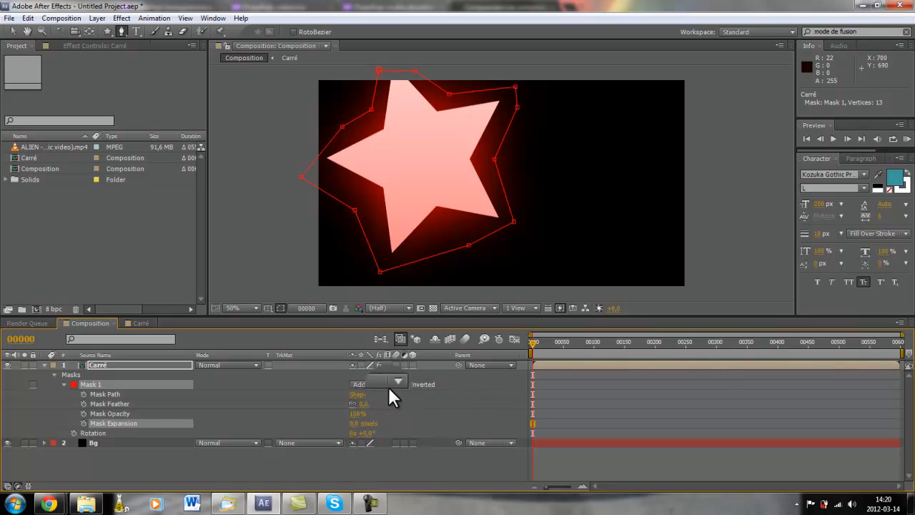
Step: Set Mask 1's mode to Subtract and draw a closed four-point second mask overlapping the star's inner edge and the square
click(390, 387)
click(386, 421)
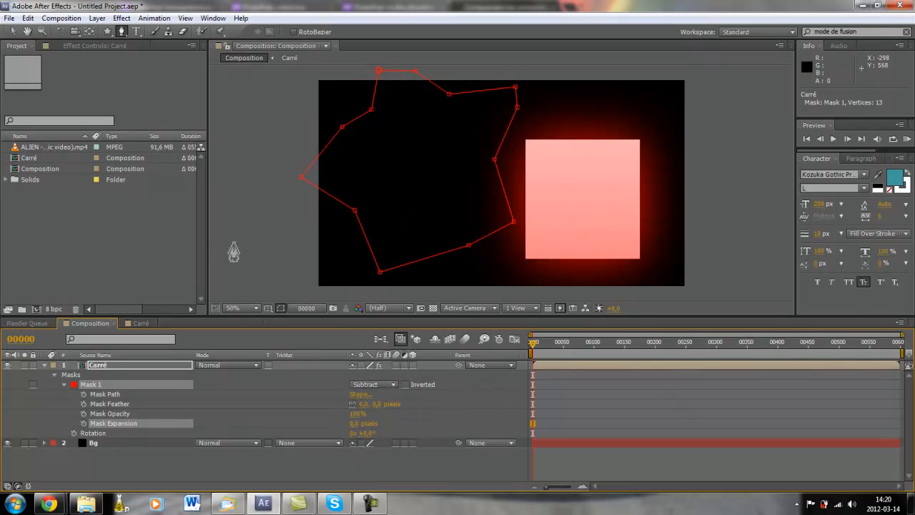
drag(517, 147, 514, 136)
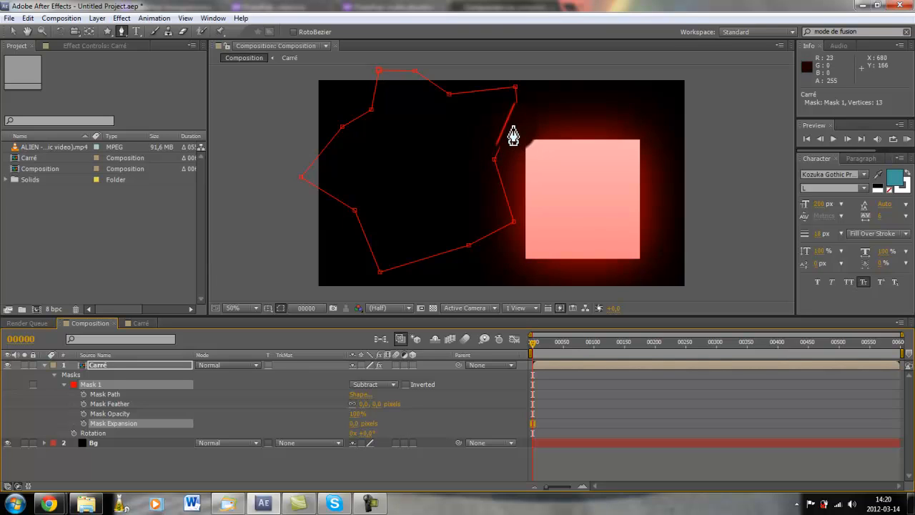
click(551, 105)
click(553, 195)
click(471, 206)
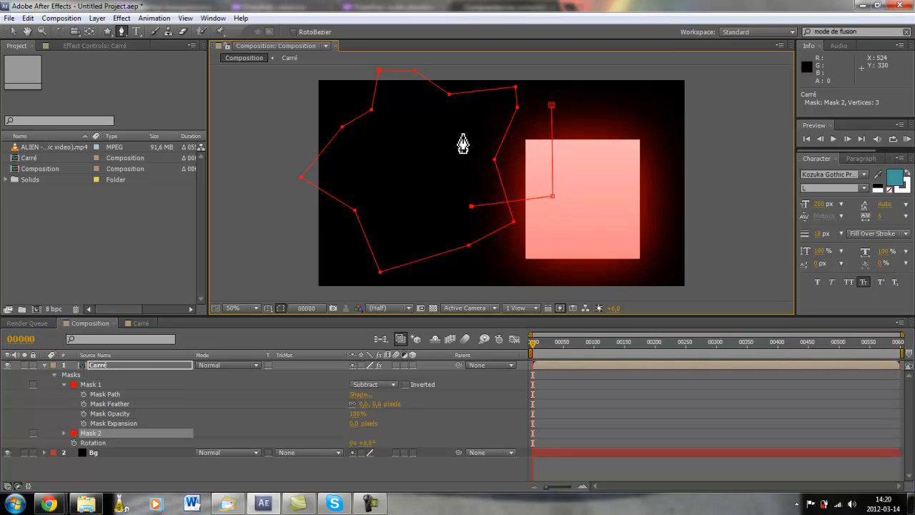
click(463, 133)
click(552, 105)
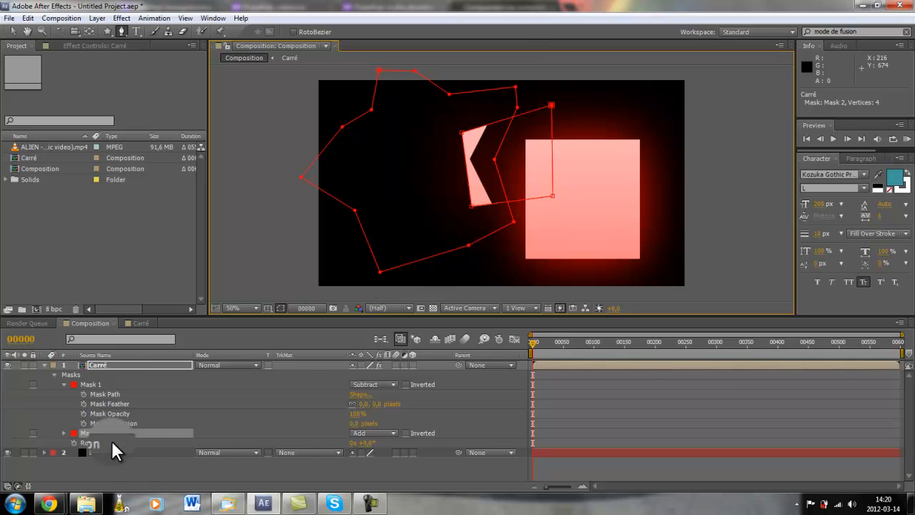
Step: Try the Subtract mode on Mask 2 and set the mode back to Add
mouse_move(461, 133)
mouse_down()
mouse_move(463, 142)
mouse_move(467, 134)
mouse_up()
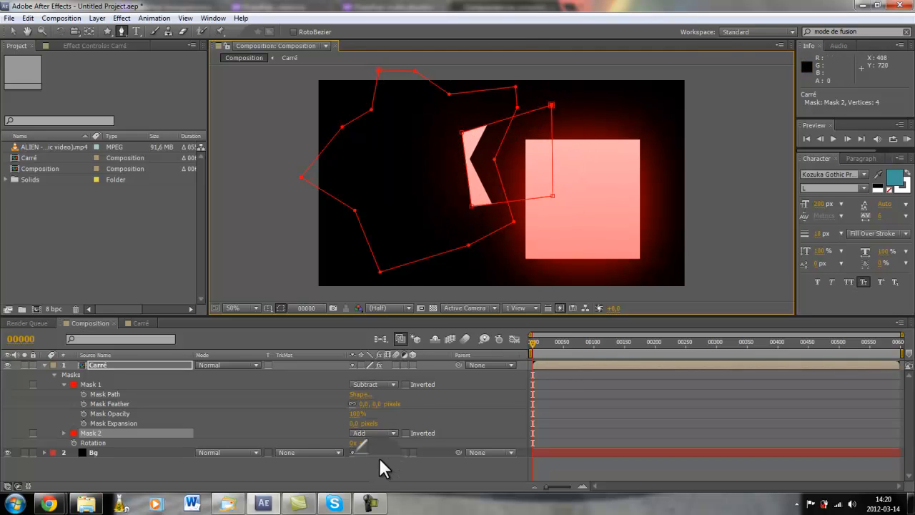
click(387, 432)
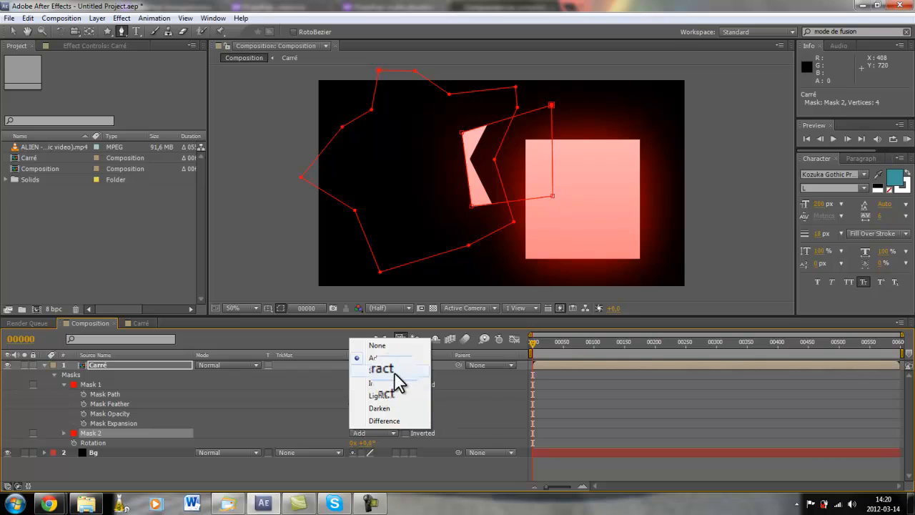
click(393, 374)
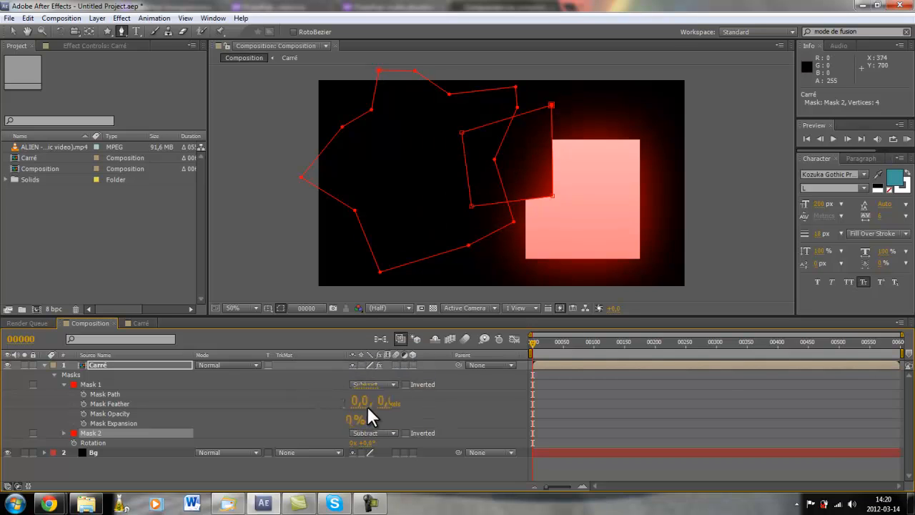
click(374, 432)
click(369, 359)
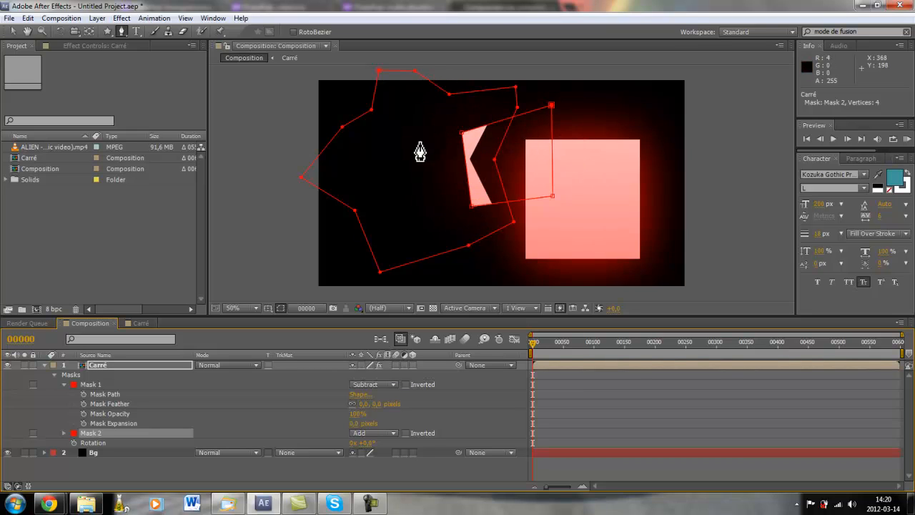
drag(372, 107, 364, 127)
key(ctrl+z)
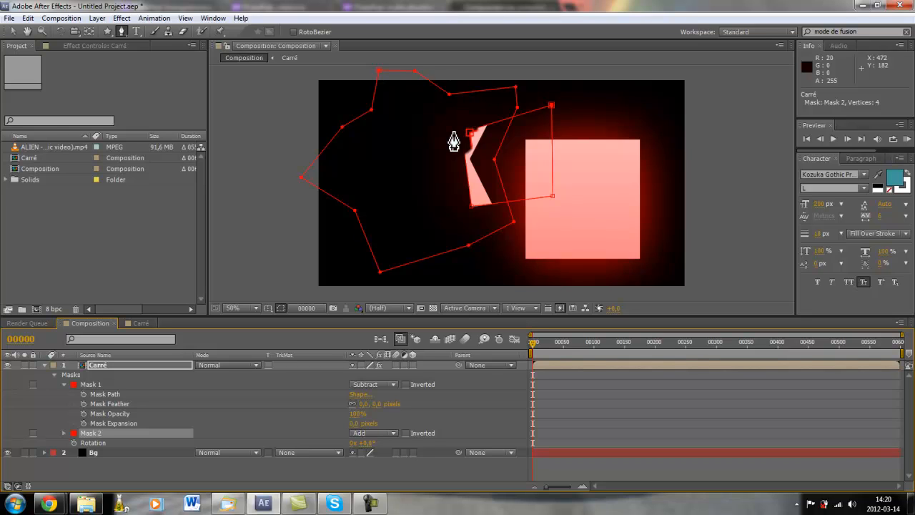
mouse_move(469, 136)
mouse_down()
mouse_move(474, 198)
mouse_move(536, 139)
mouse_move(465, 143)
mouse_move(464, 180)
mouse_move(538, 169)
mouse_move(464, 141)
mouse_up()
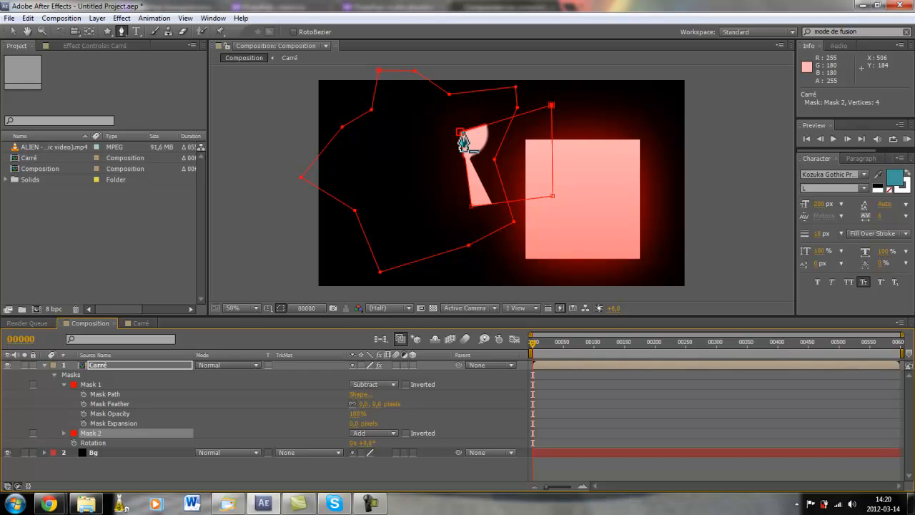
click(461, 135)
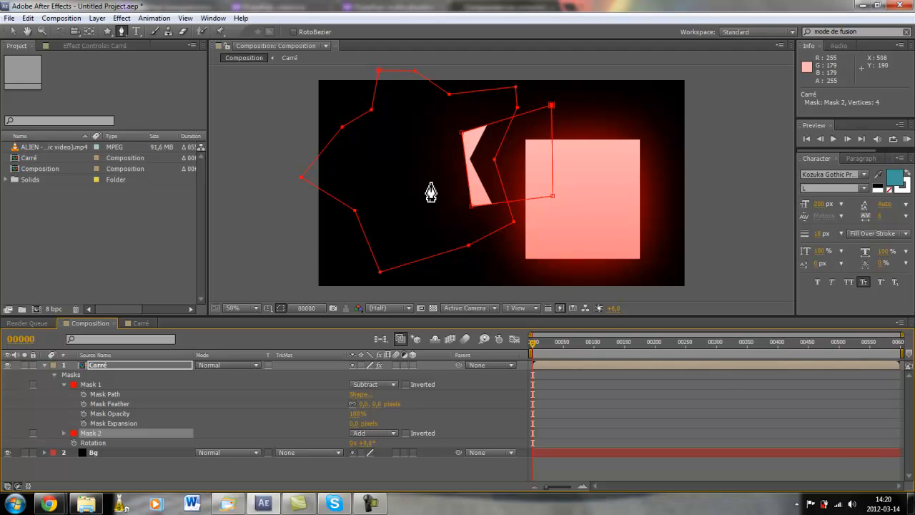
Step: Delete both Mask 1 and Mask 2 from the Carré layer
click(91, 387)
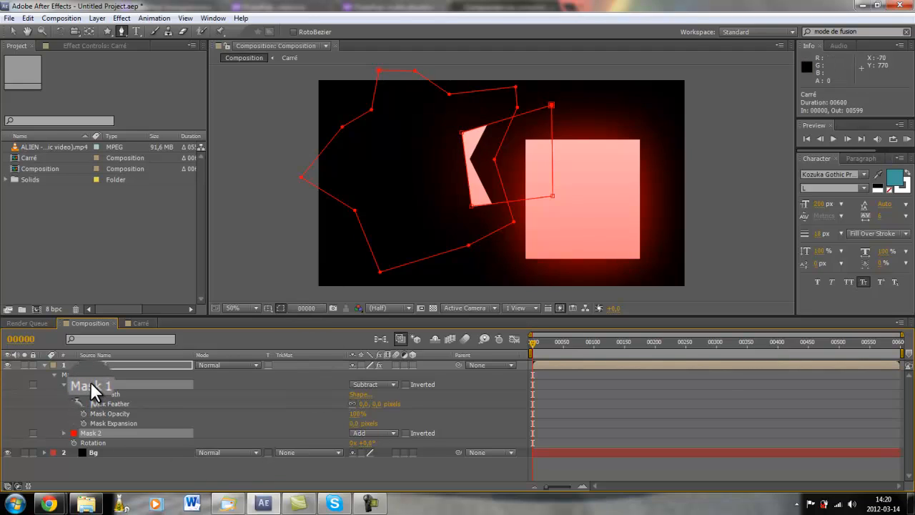
key(Delete)
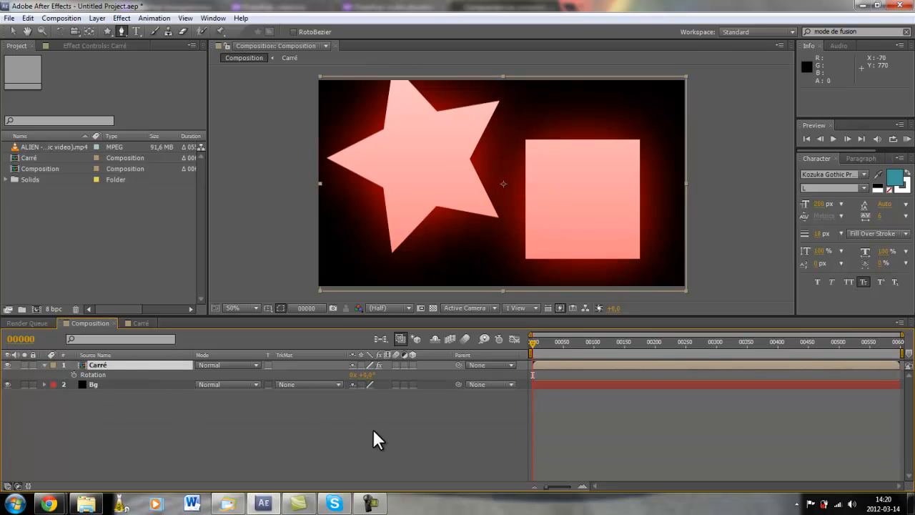
click(371, 503)
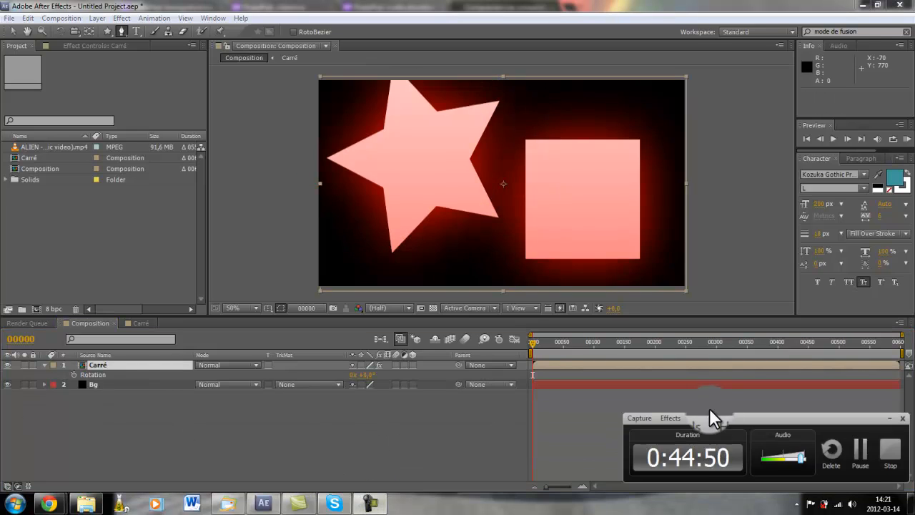